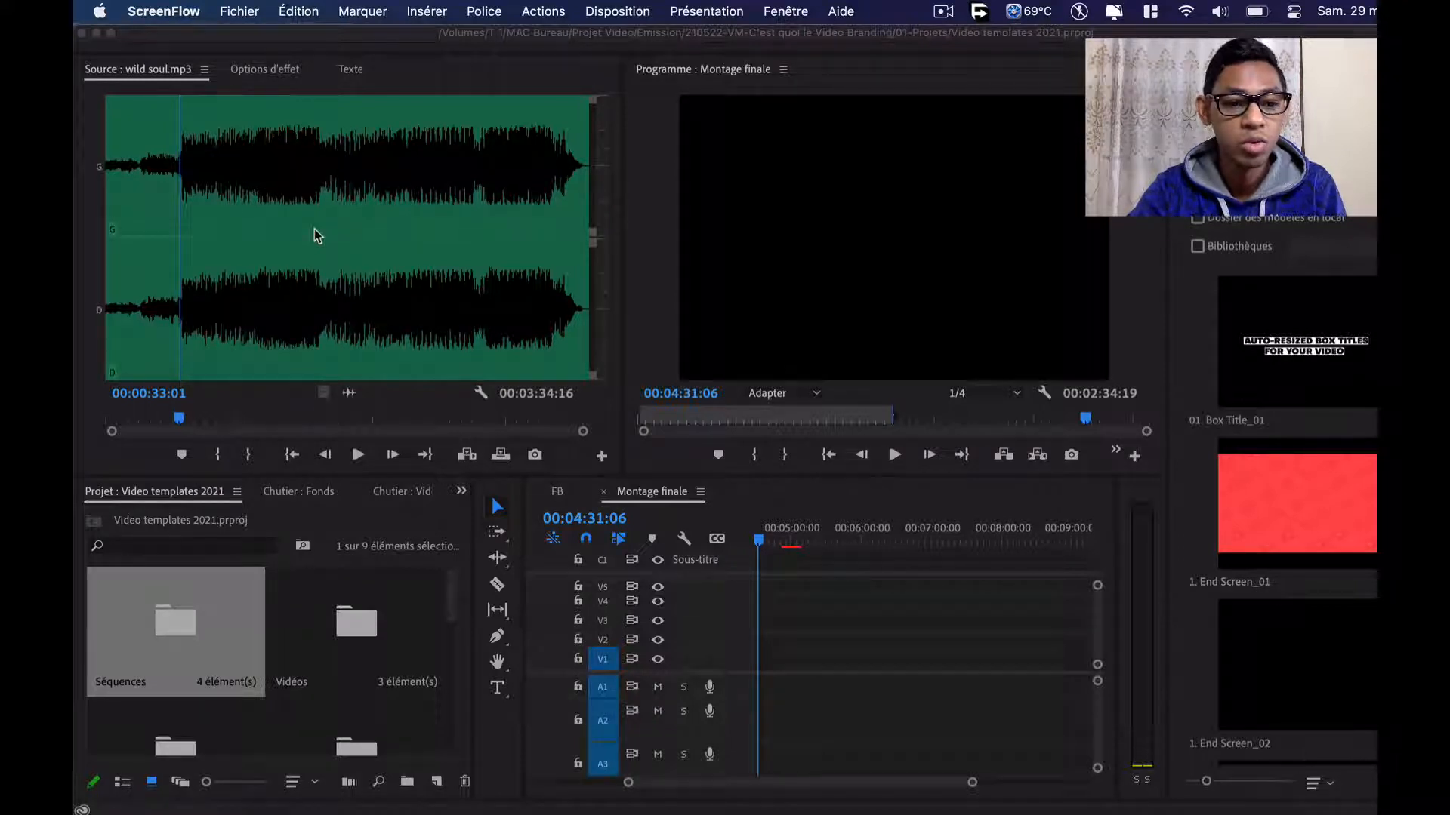
Enlarge the project panel and look through the Vidéos and Fonds bins
{"action": "left_click", "coordinate": [314, 229]}
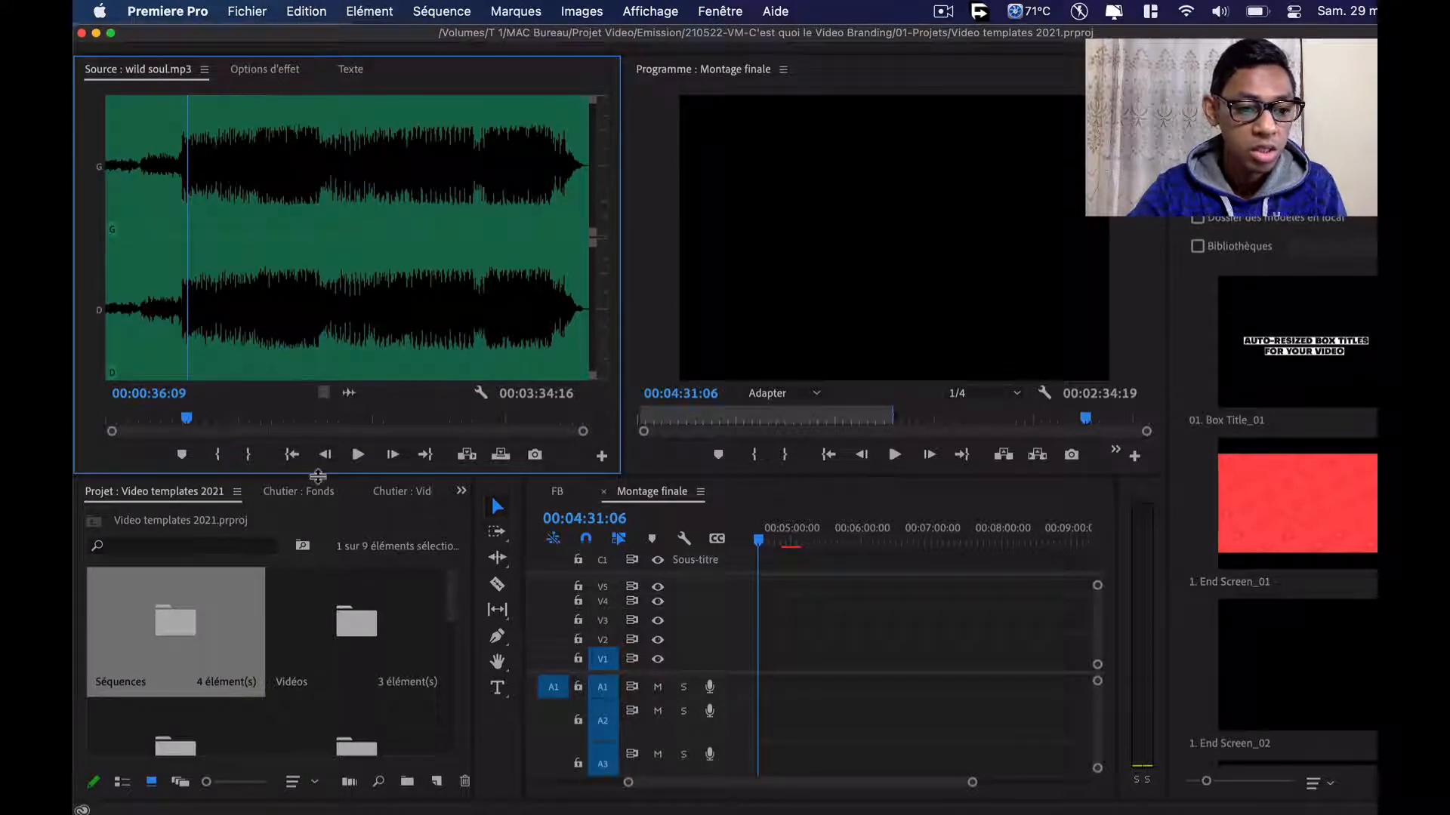
{"action": "left_click_drag", "start_coordinate": [318, 476], "coordinate": [318, 351]}
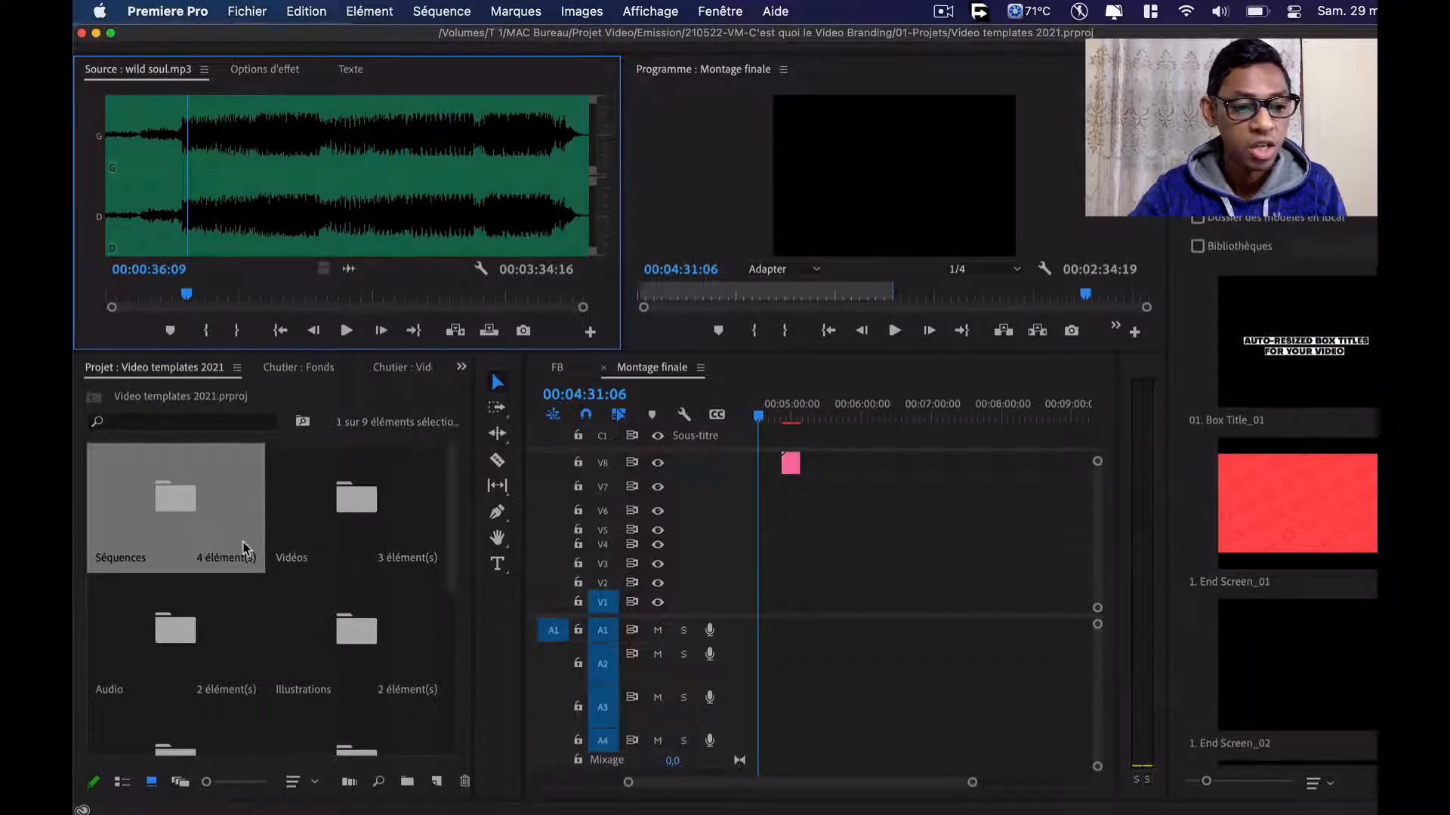
{"action": "scroll", "coordinate": [285, 583], "scroll_direction": "down", "scroll_amount": 2}
{"action": "scroll", "coordinate": [287, 586], "scroll_direction": "up", "scroll_amount": 2}
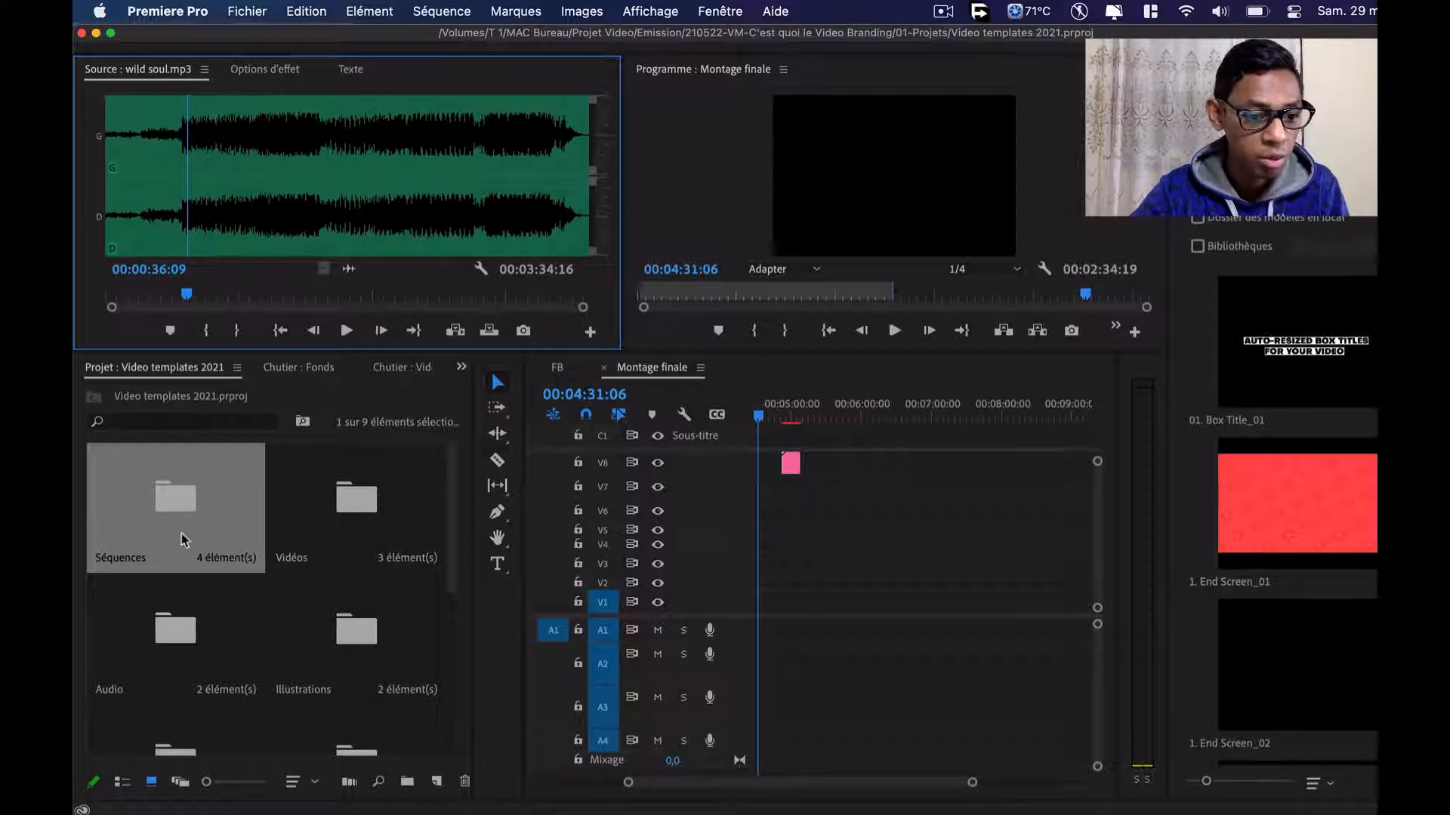
{"action": "double_click", "coordinate": [336, 524]}
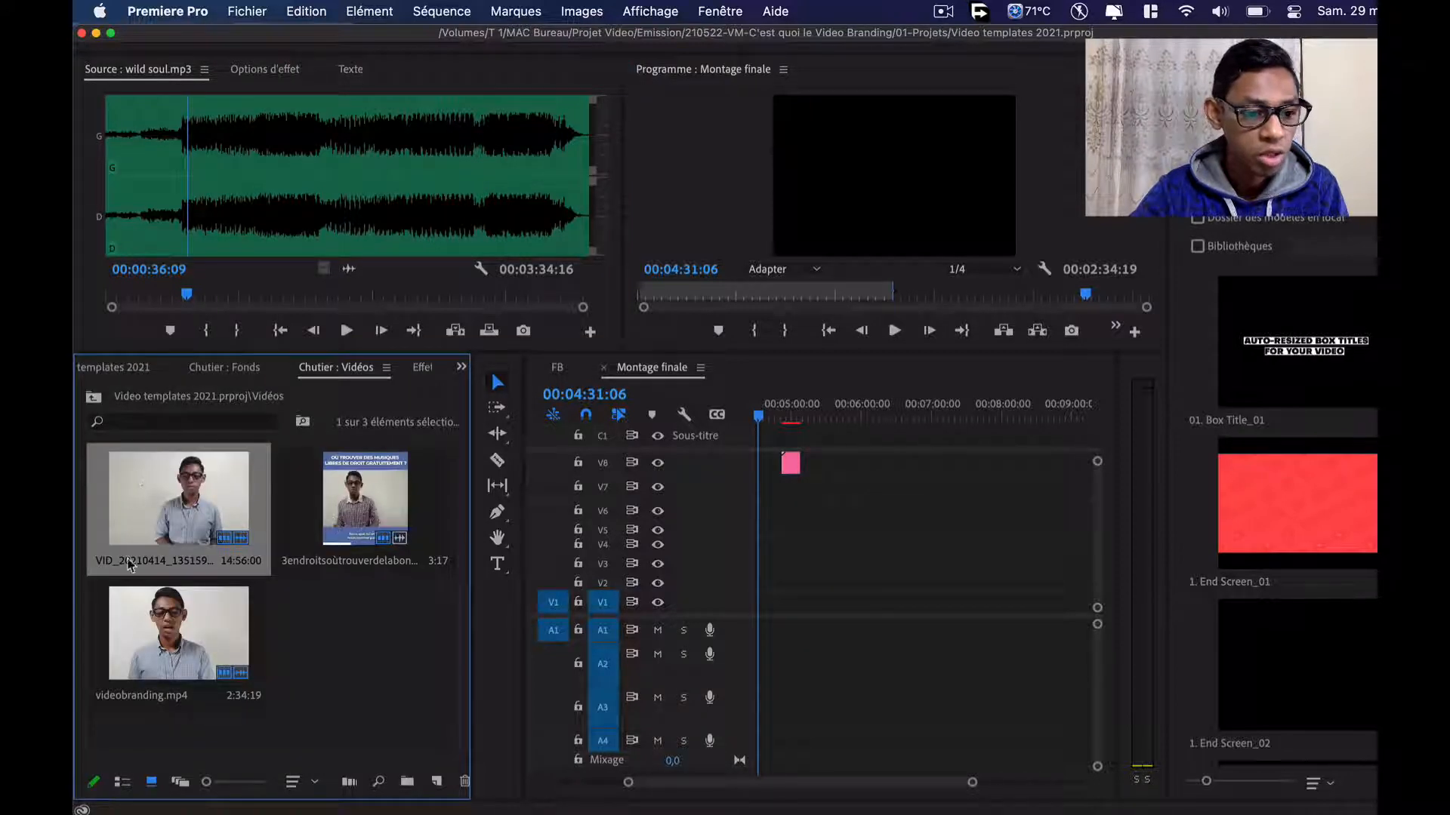
{"action": "left_click", "coordinate": [220, 368]}
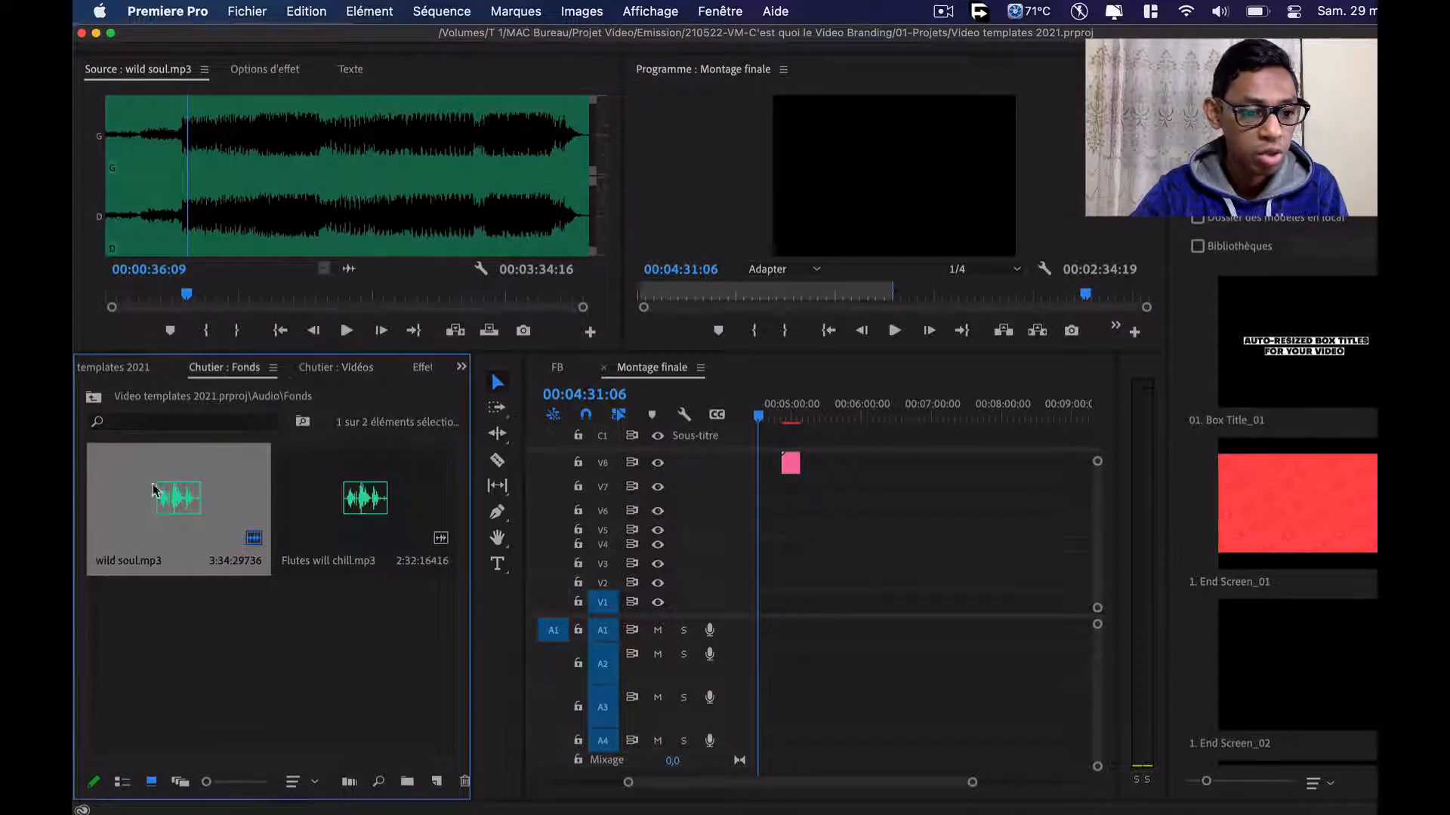
{"action": "left_click", "coordinate": [323, 369]}
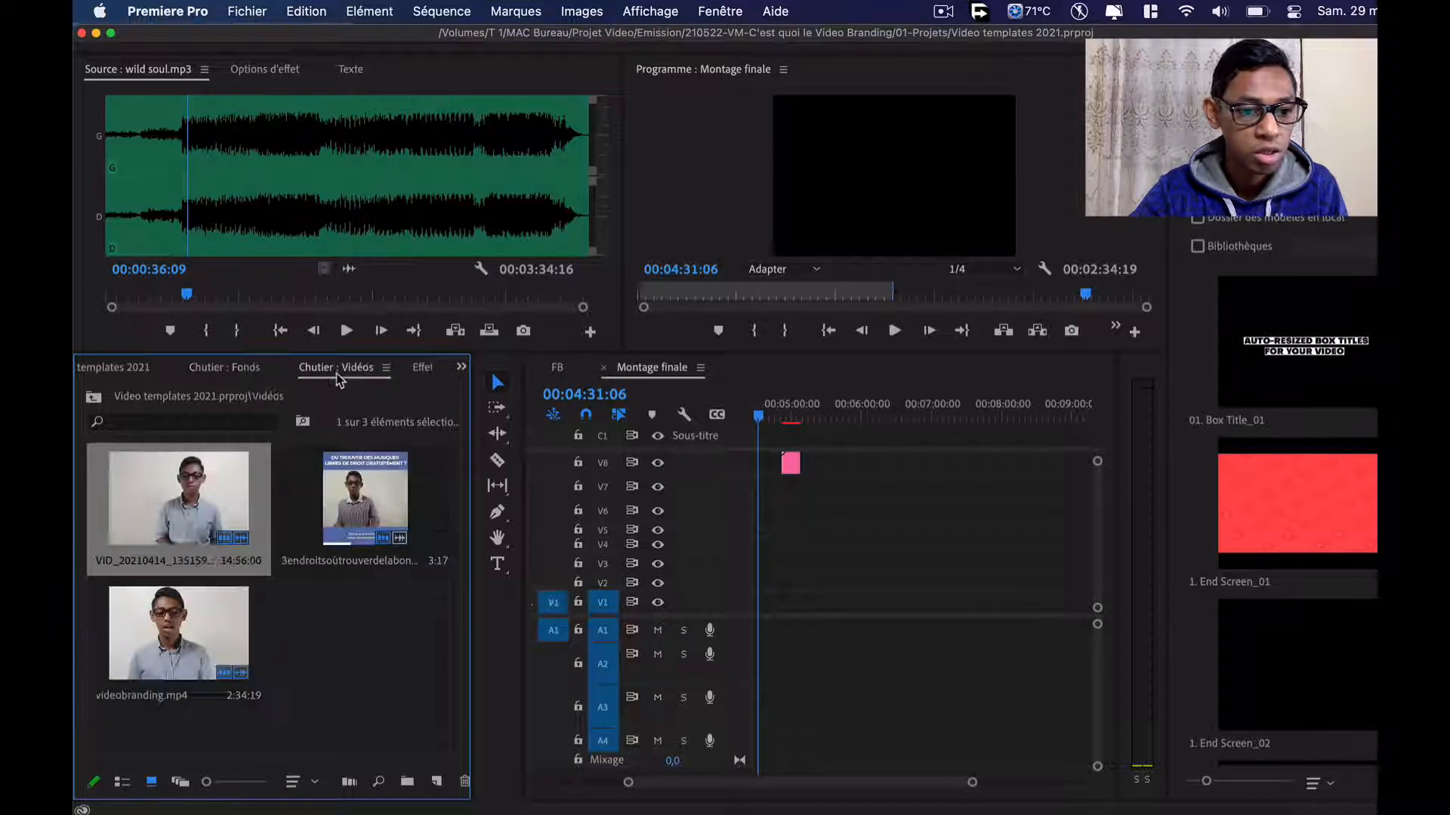
{"action": "left_click", "coordinate": [414, 368]}
{"action": "left_click", "coordinate": [98, 368]}
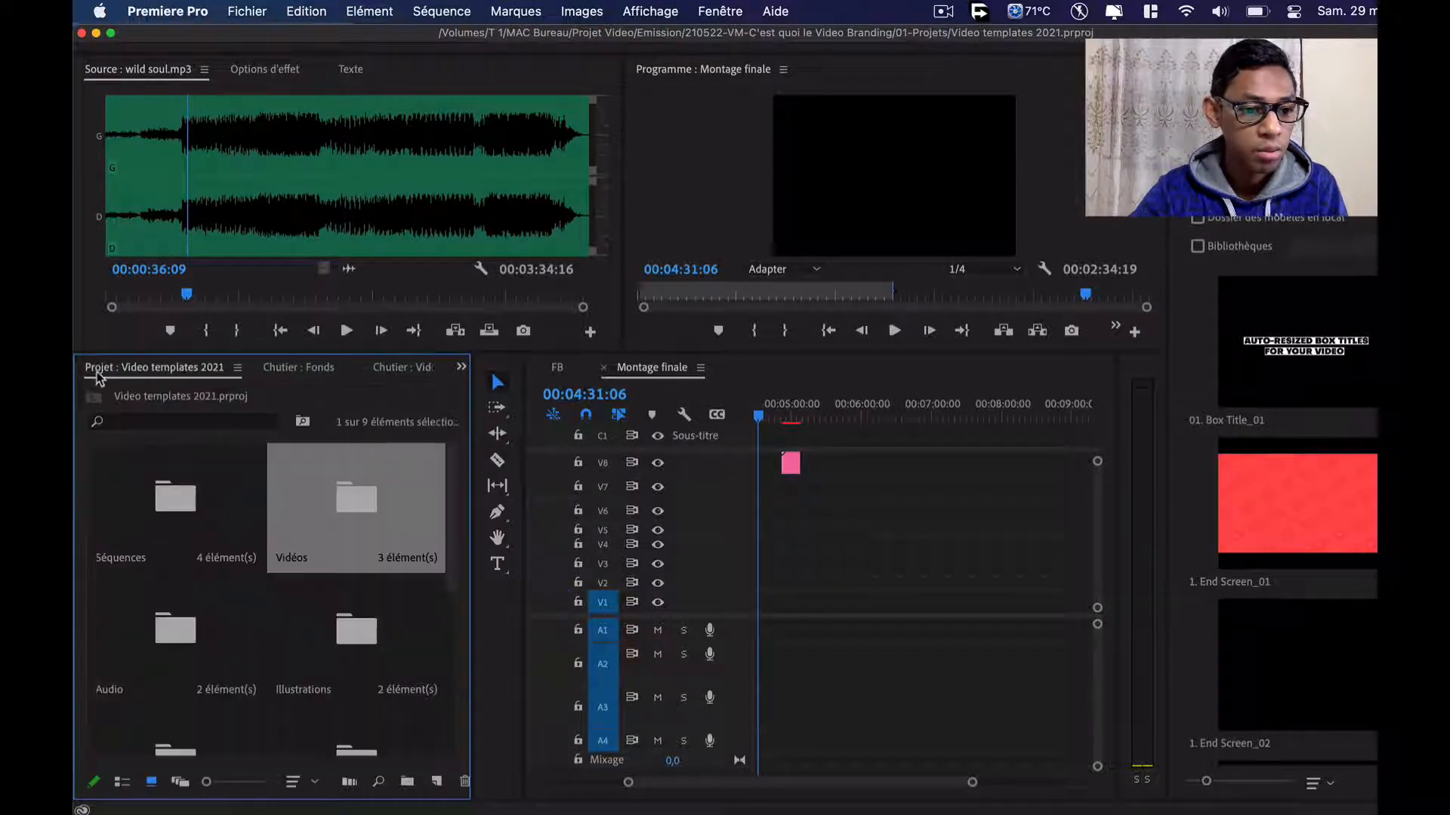
Look through the AEP bin and the remaining bins and clips at the root of the project
{"action": "scroll", "coordinate": [172, 595], "scroll_direction": "down", "scroll_amount": 5}
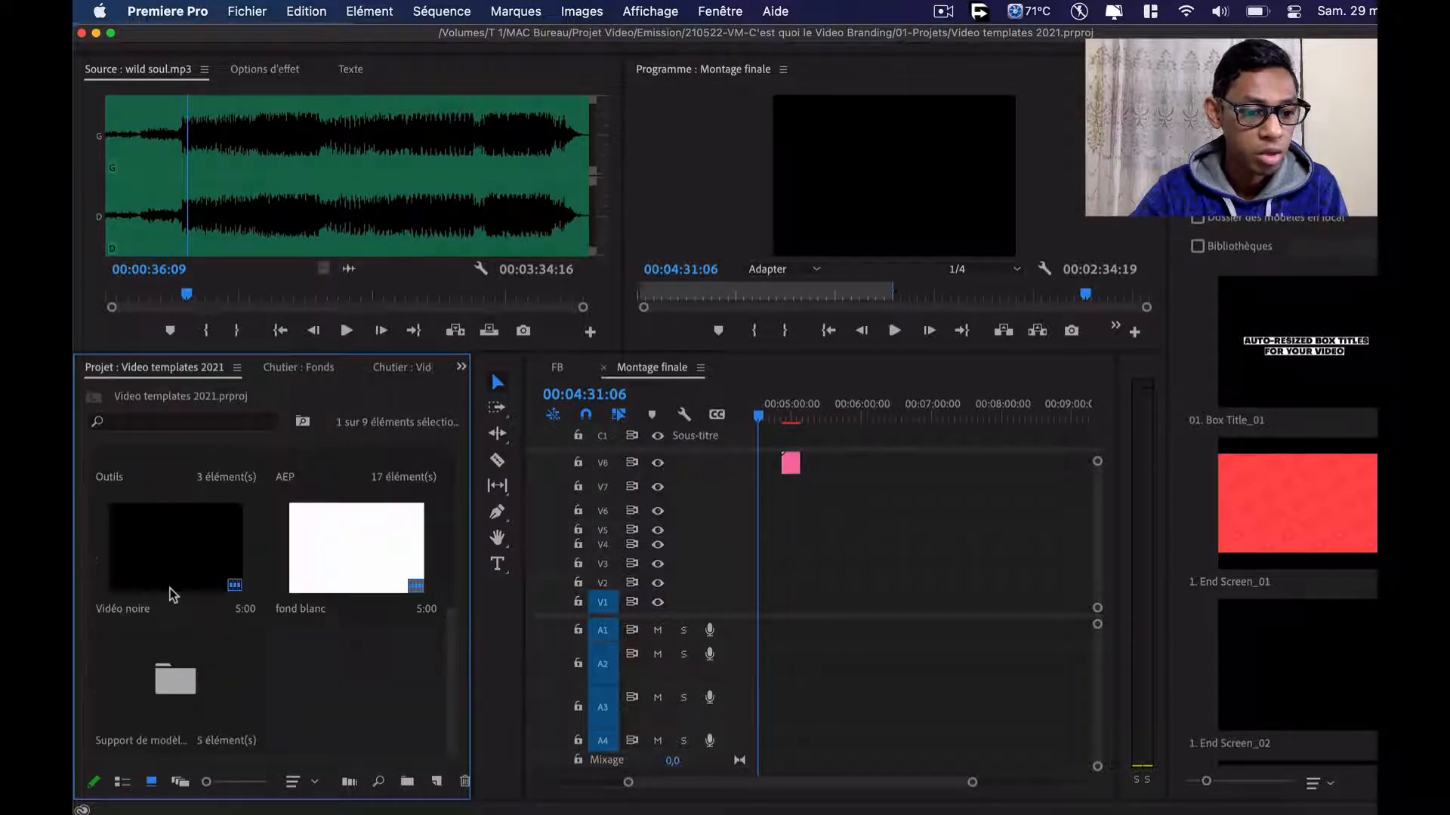
{"action": "left_click", "coordinate": [351, 567]}
{"action": "scroll", "coordinate": [302, 572], "scroll_direction": "up", "scroll_amount": 4}
{"action": "double_click", "coordinate": [314, 683]}
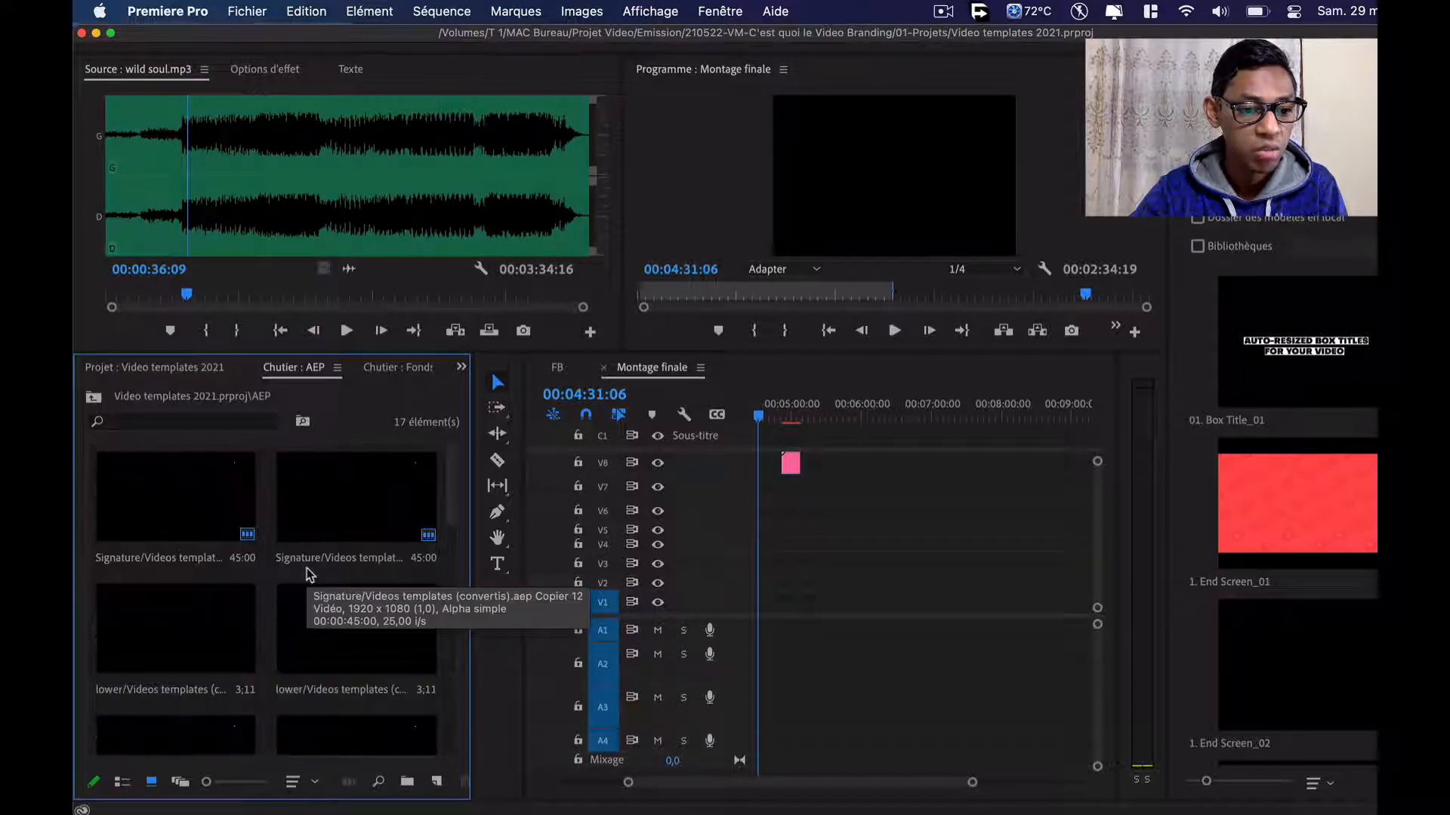
{"action": "left_click", "coordinate": [190, 491]}
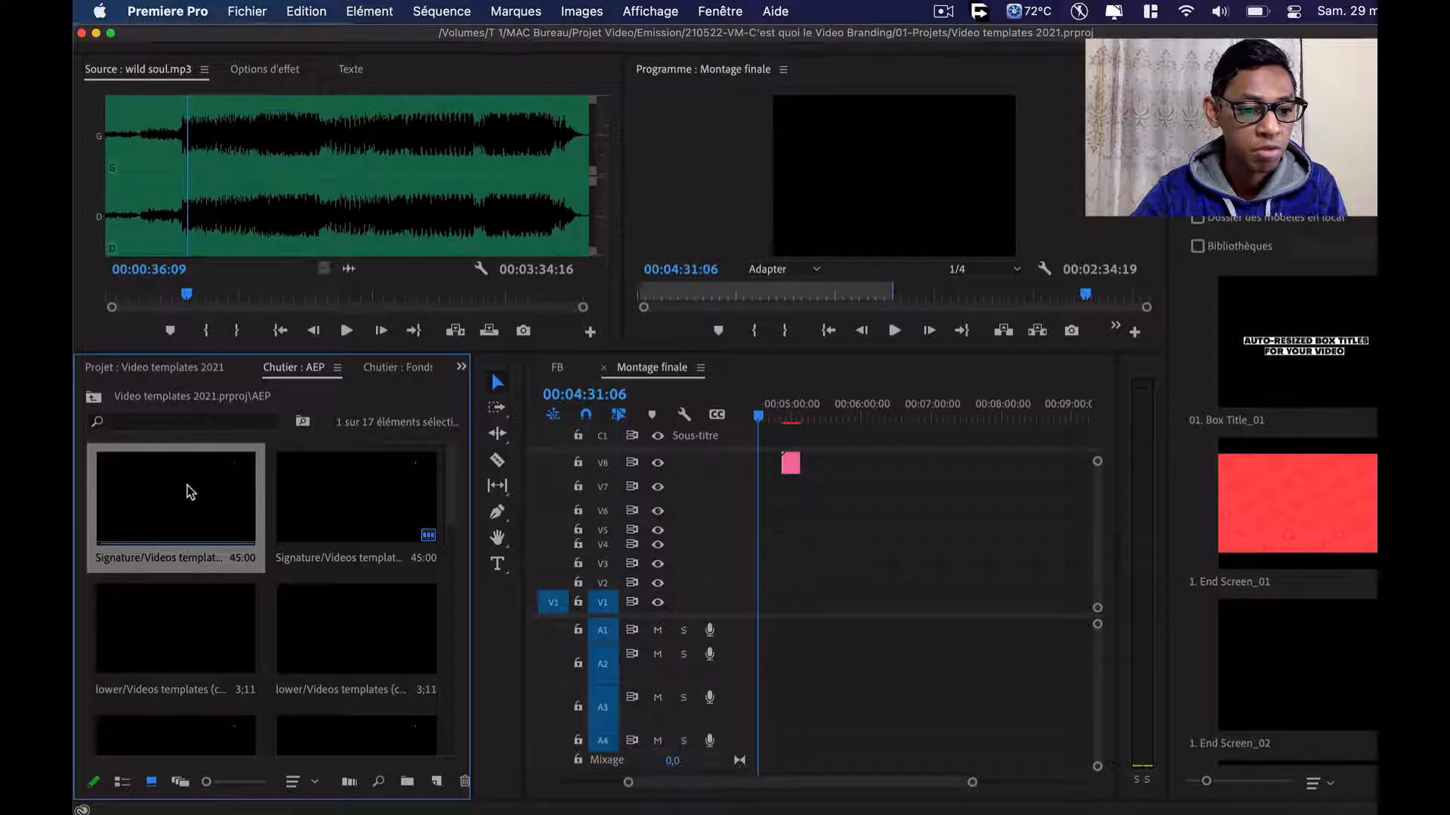
{"action": "left_click", "coordinate": [190, 368]}
{"action": "scroll", "coordinate": [286, 657], "scroll_direction": "down", "scroll_amount": 4}
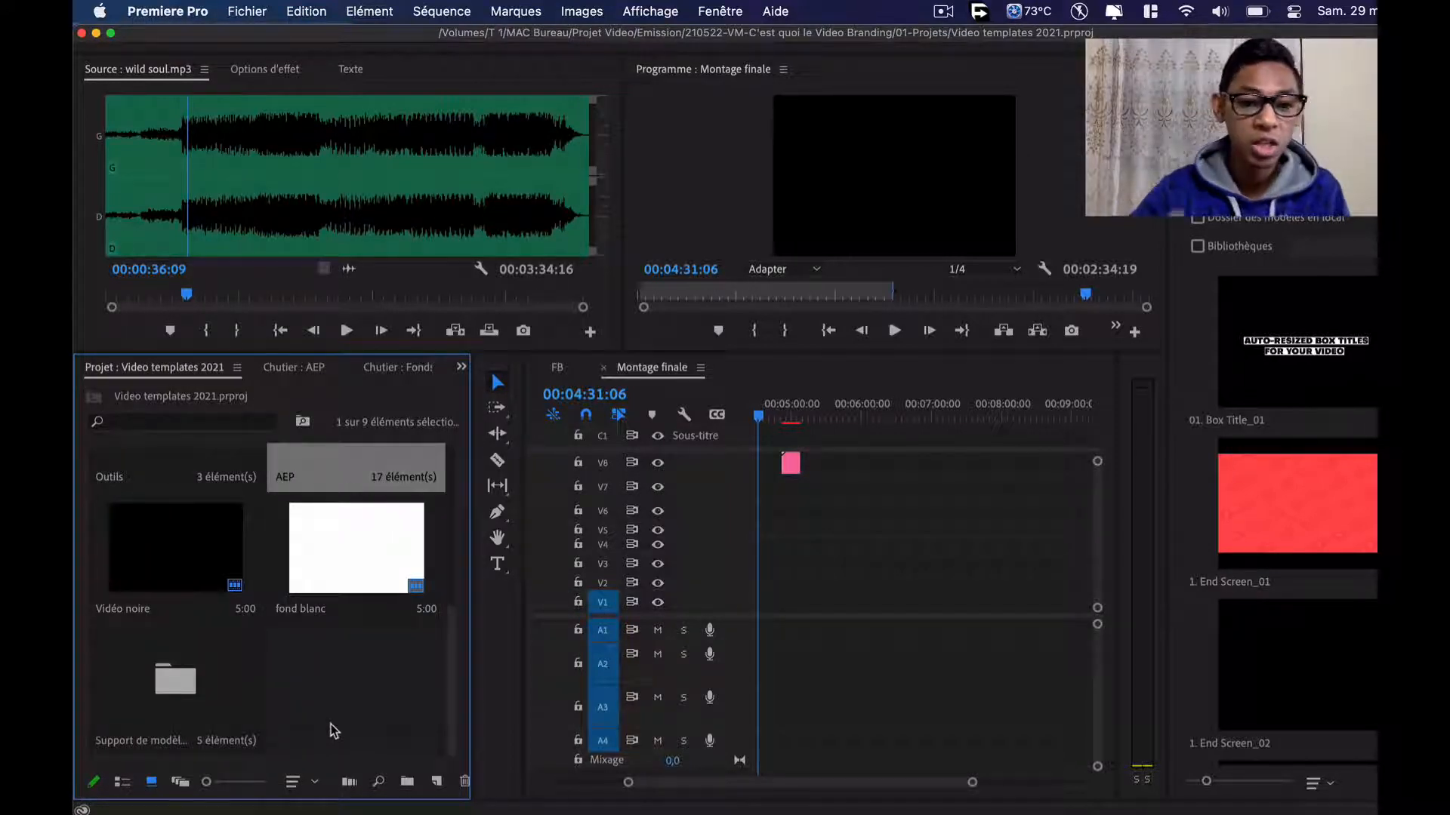
{"action": "scroll", "coordinate": [266, 615], "scroll_direction": "up", "scroll_amount": 5}
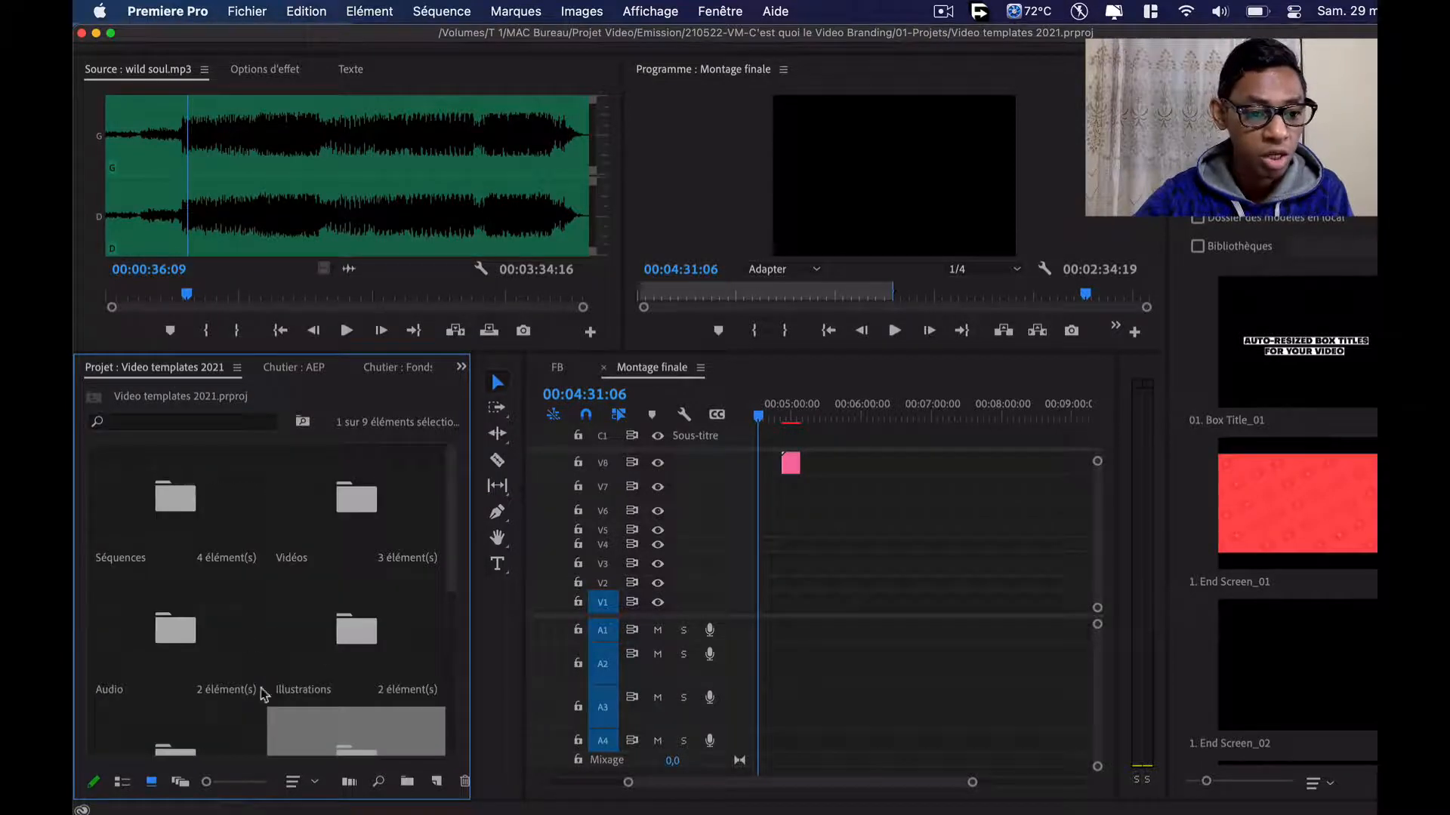
{"action": "scroll", "coordinate": [407, 596], "scroll_direction": "down", "scroll_amount": 5}
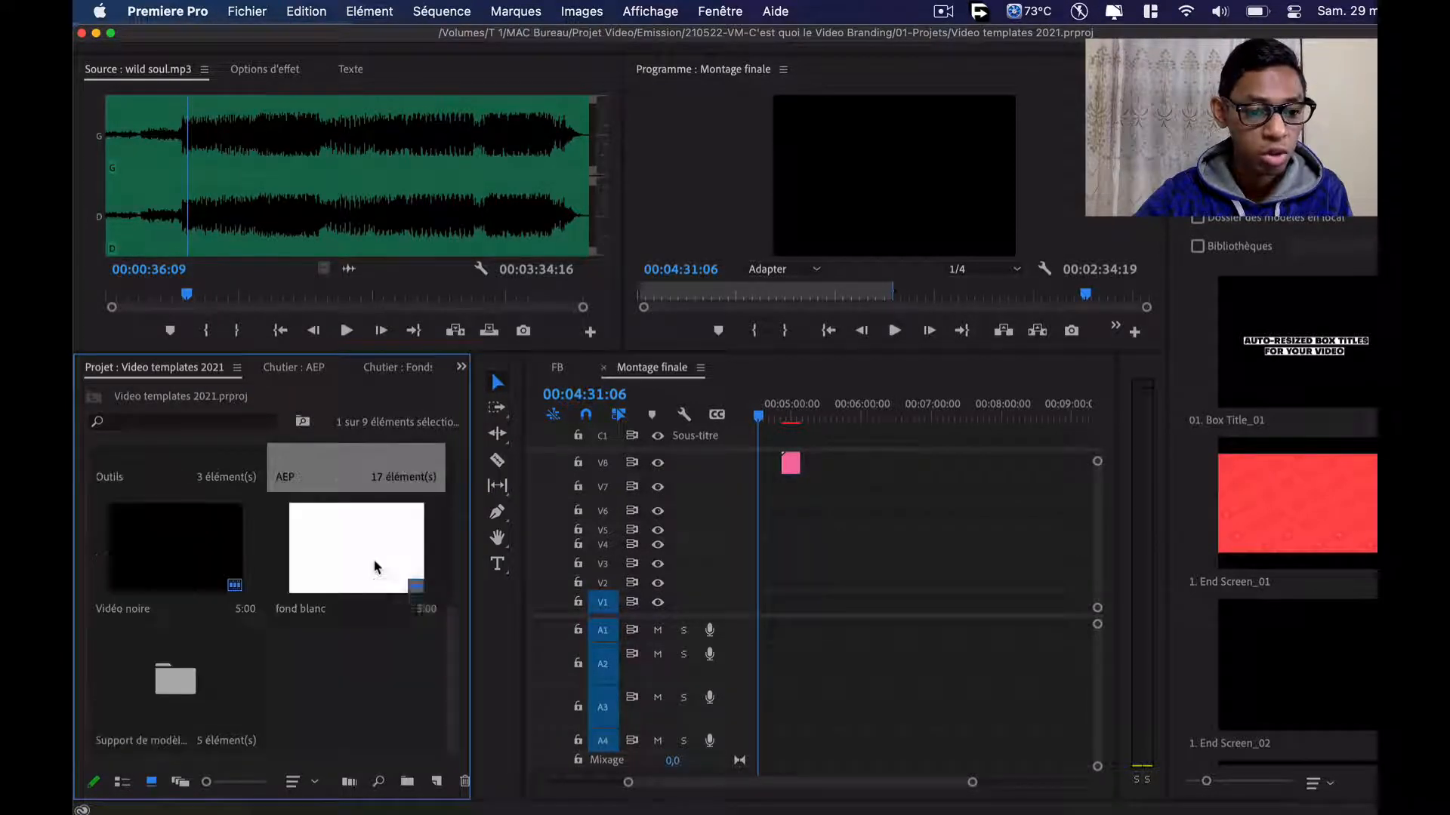
{"action": "left_click", "coordinate": [349, 692]}
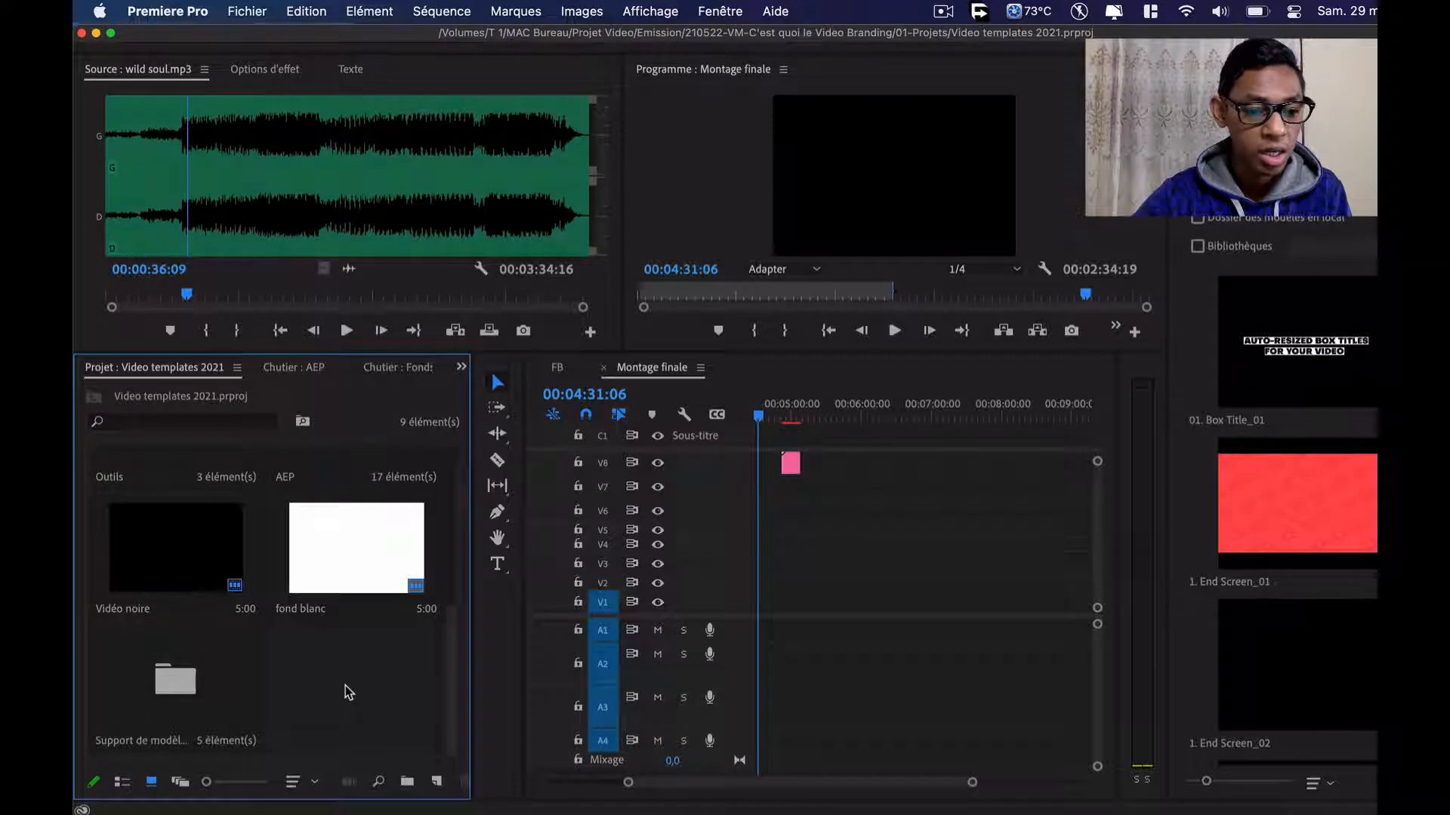
{"action": "double_click", "coordinate": [345, 686]}
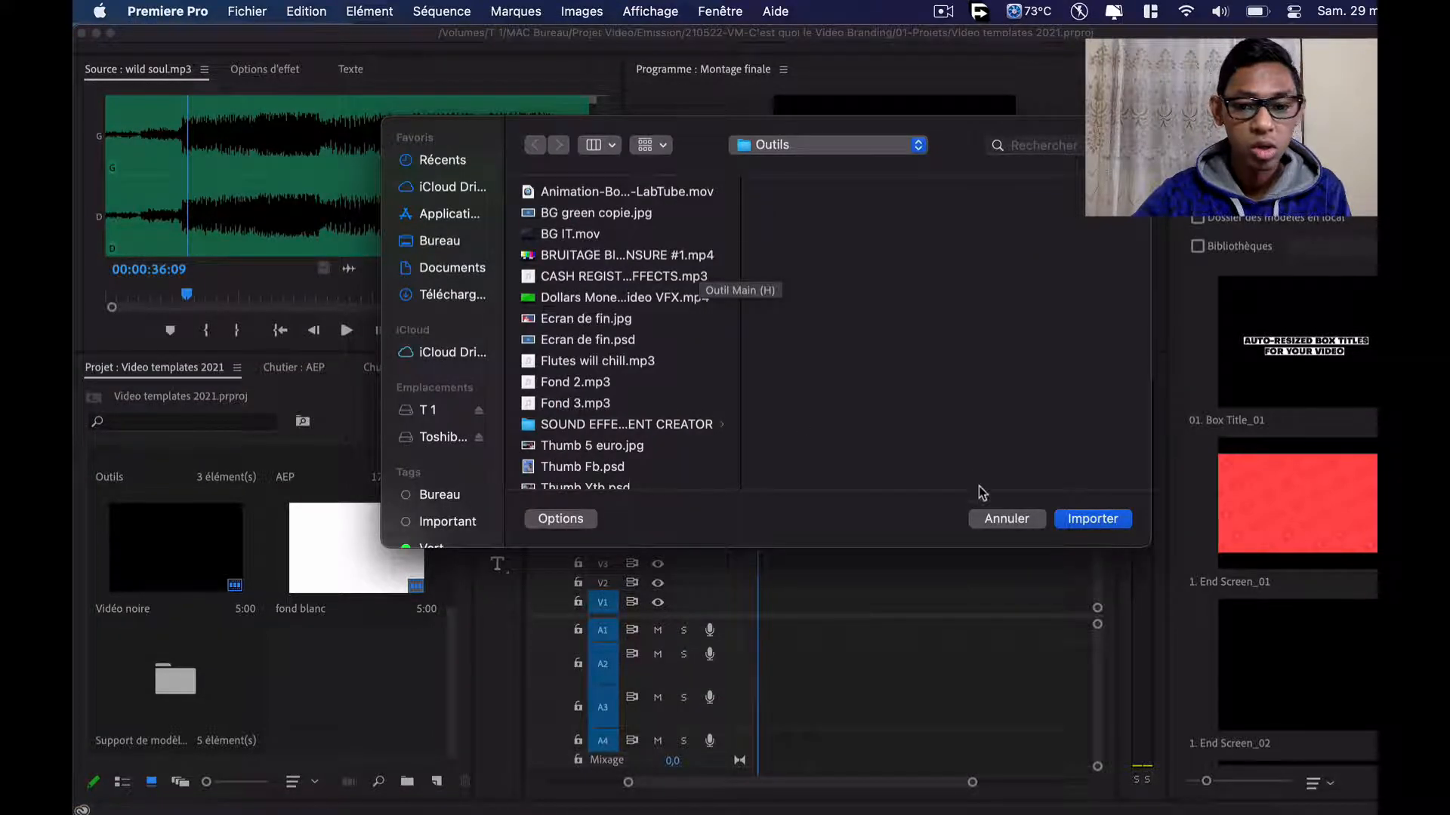
{"action": "left_click", "coordinate": [1006, 519]}
Switch to Finder, import VID_20210414_135159.mp4 from the 02-Sources folder into the Premiere Pro project, and delete the imported copy
{"action": "key", "text": "ctrl+Up"}
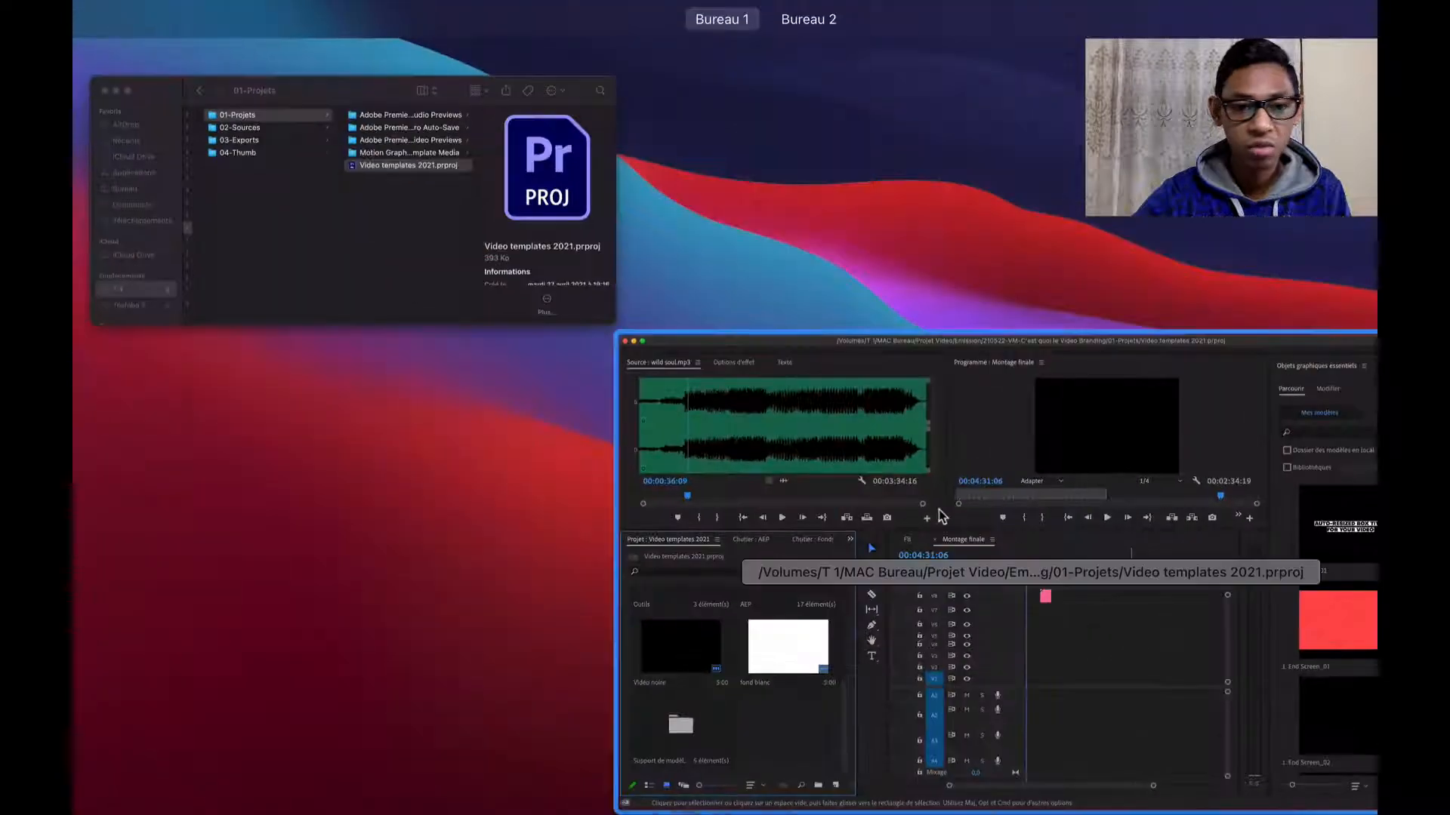
{"action": "left_click", "coordinate": [498, 252]}
{"action": "left_click", "coordinate": [596, 206]}
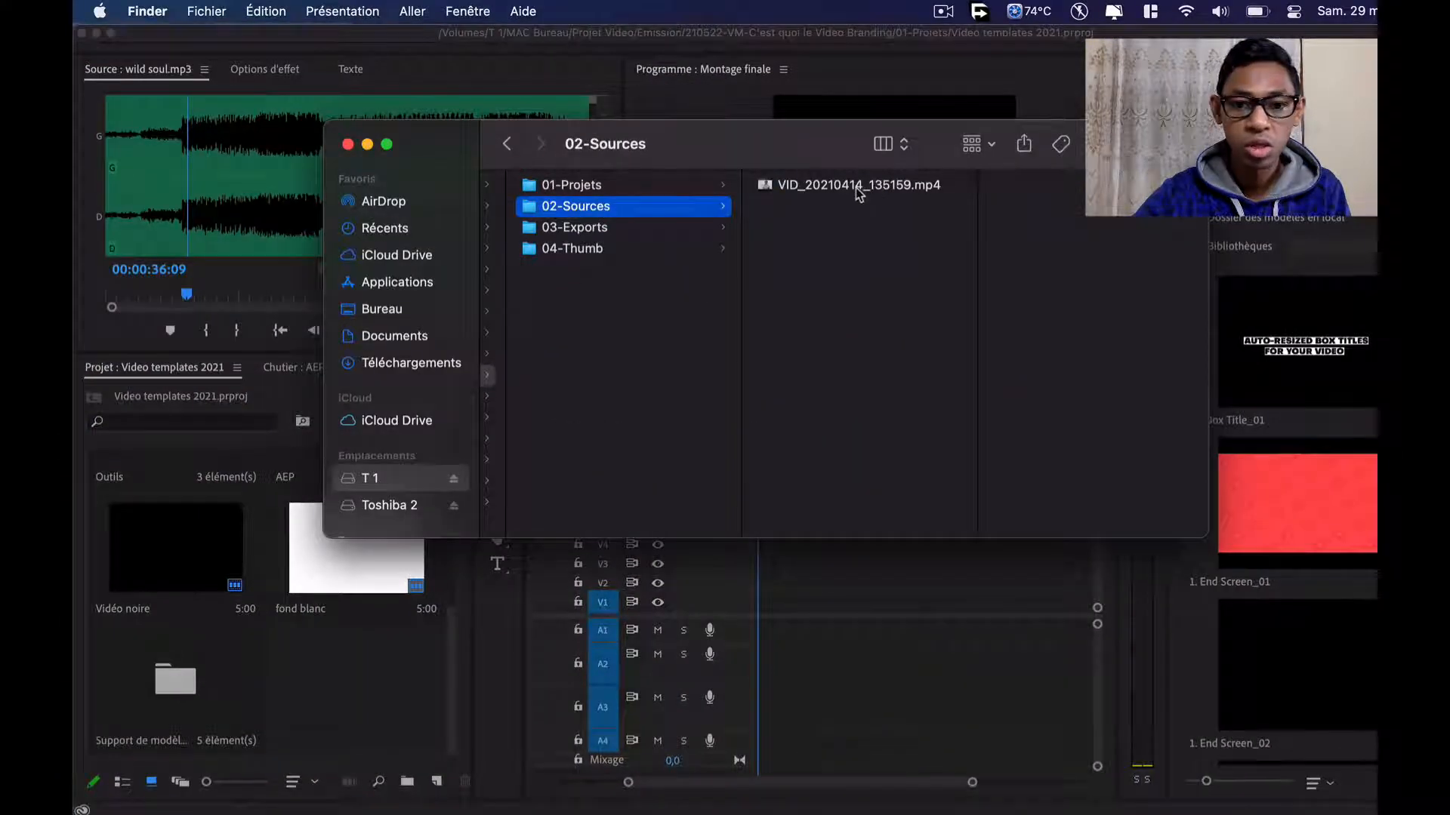
{"action": "left_click", "coordinate": [860, 188]}
{"action": "left_click_drag", "start_coordinate": [843, 193], "coordinate": [308, 708]}
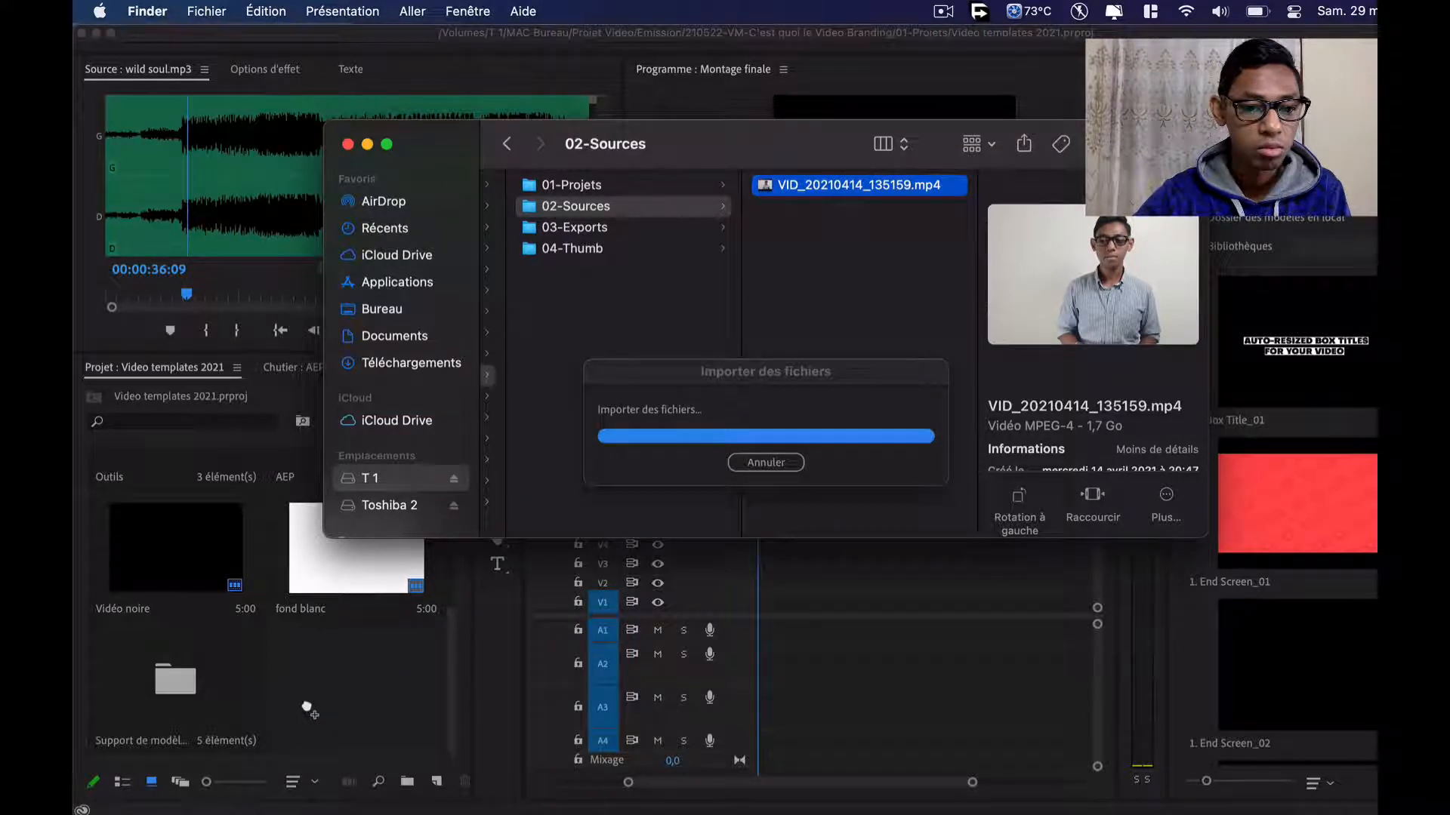
{"action": "left_click", "coordinate": [306, 704]}
{"action": "key", "text": "BackSpace"}
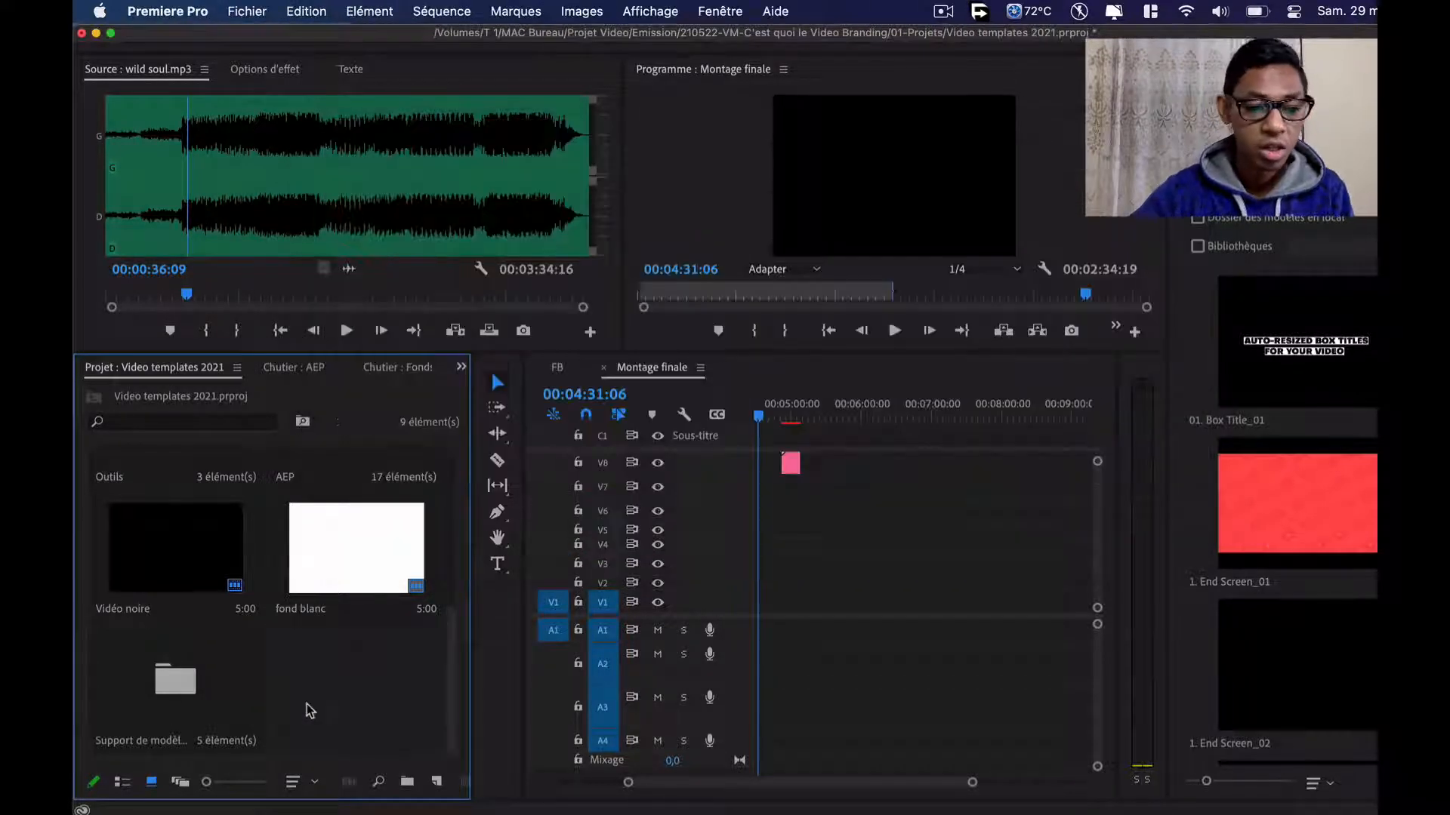
Open the Vidéos bin, enlarge the source and program monitors, and select the VID_20210414_135159.mp4 clip
{"action": "scroll", "coordinate": [327, 598], "scroll_direction": "up", "scroll_amount": 5}
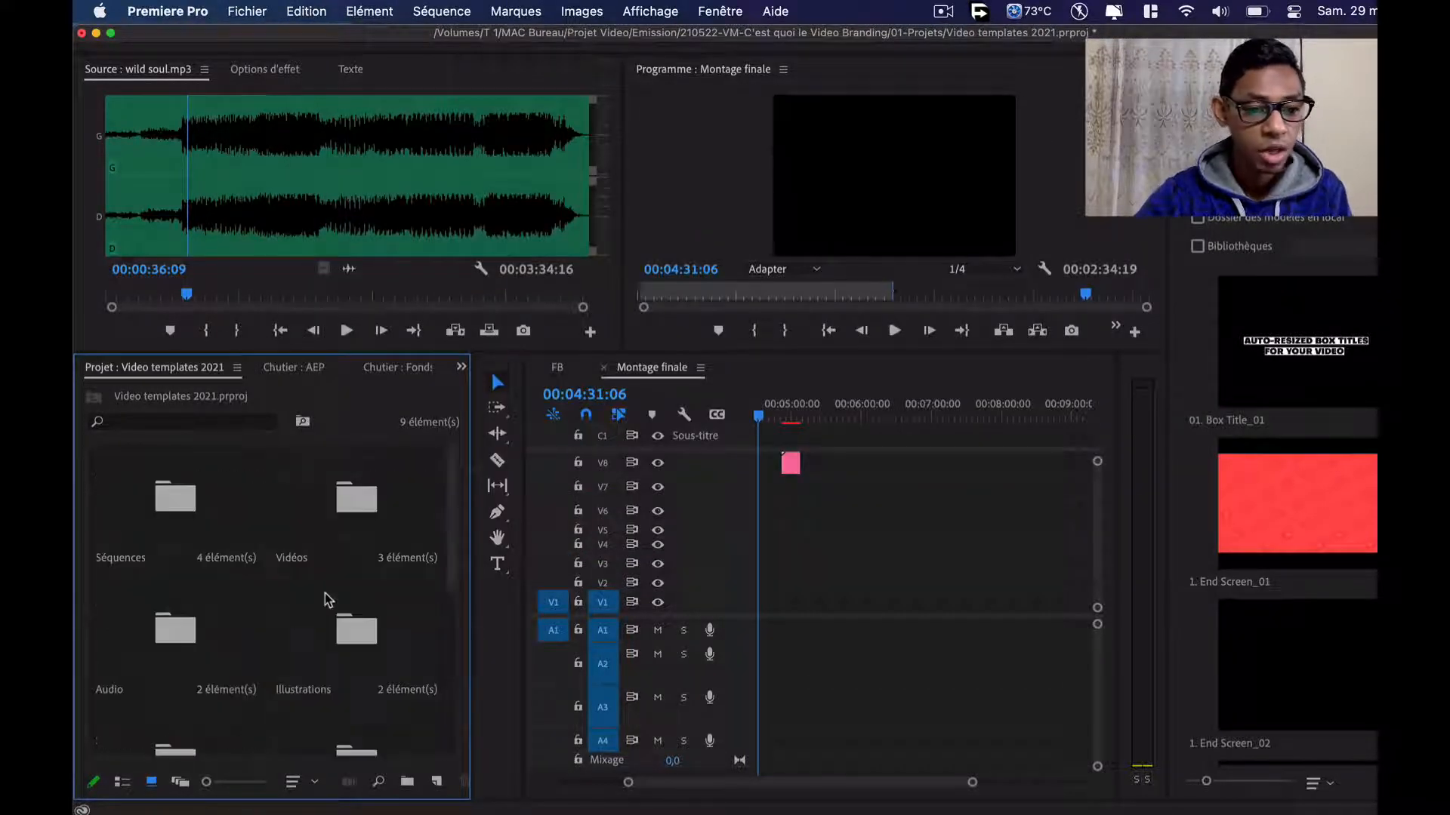
{"action": "double_click", "coordinate": [400, 502]}
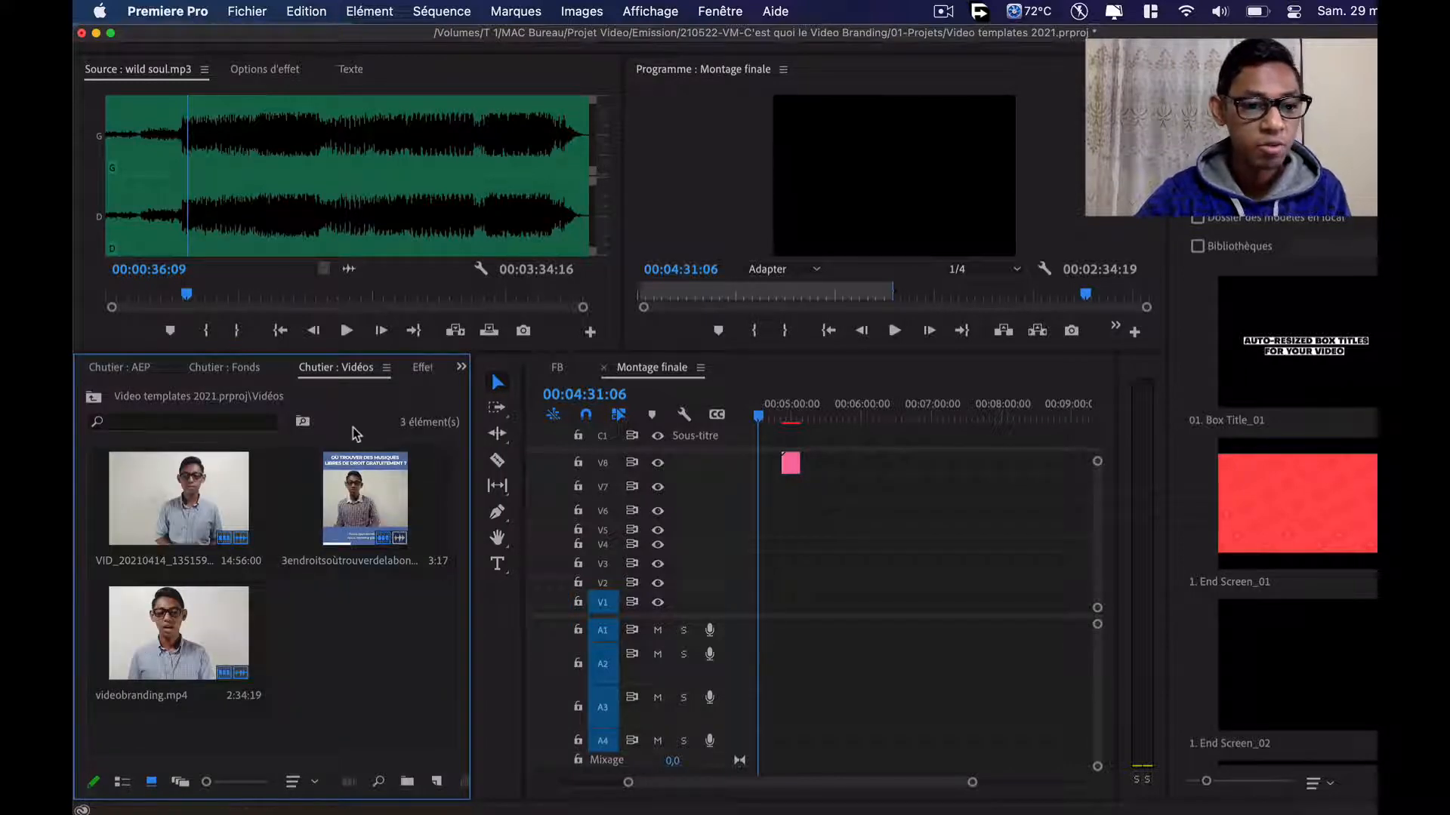
{"action": "left_click_drag", "start_coordinate": [407, 352], "coordinate": [406, 480]}
{"action": "left_click", "coordinate": [148, 636]}
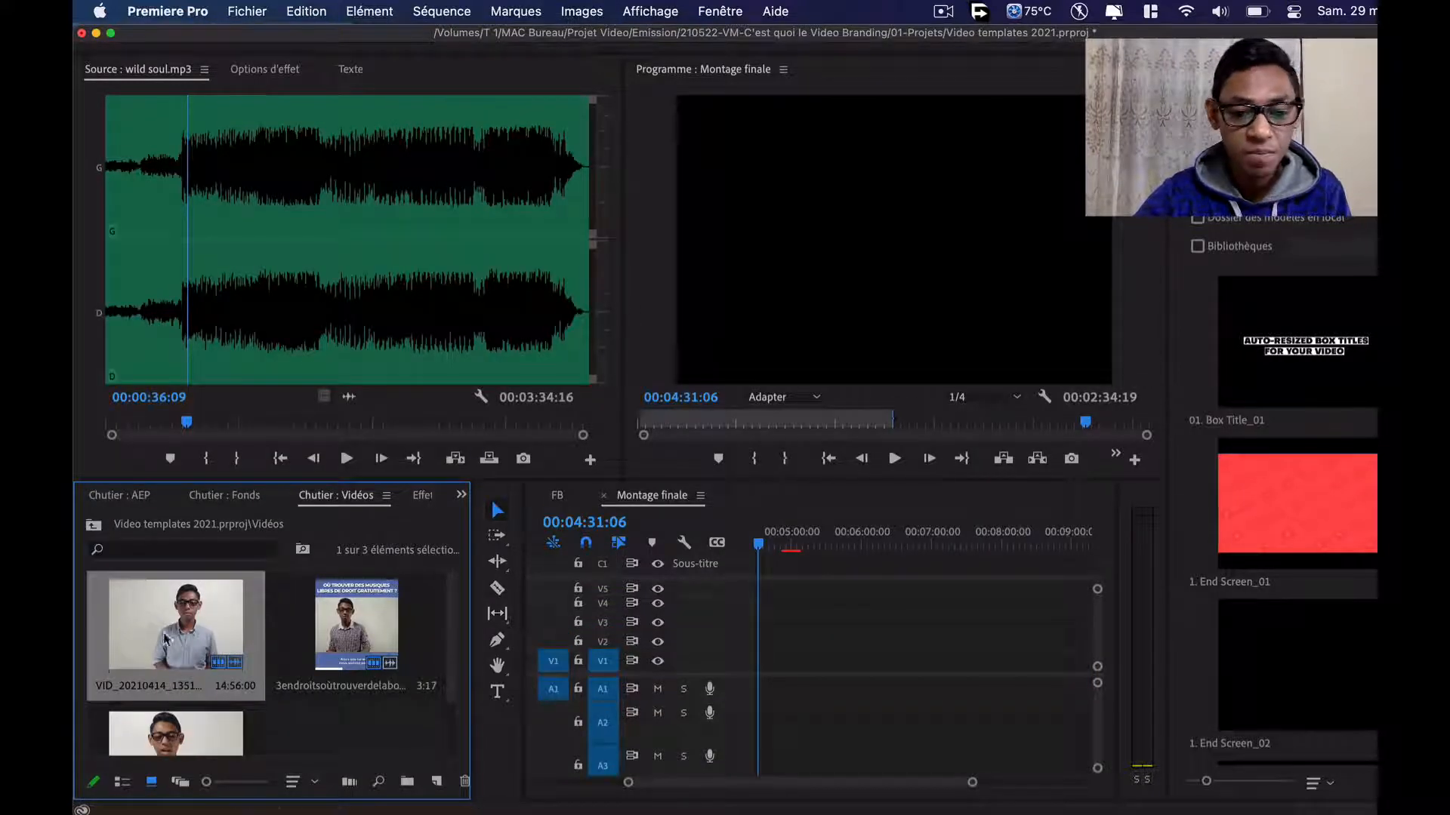
Try the mute and solo switches of audio track A1 in the Montage finale sequence, and turn both off again
{"action": "left_click", "coordinate": [826, 637]}
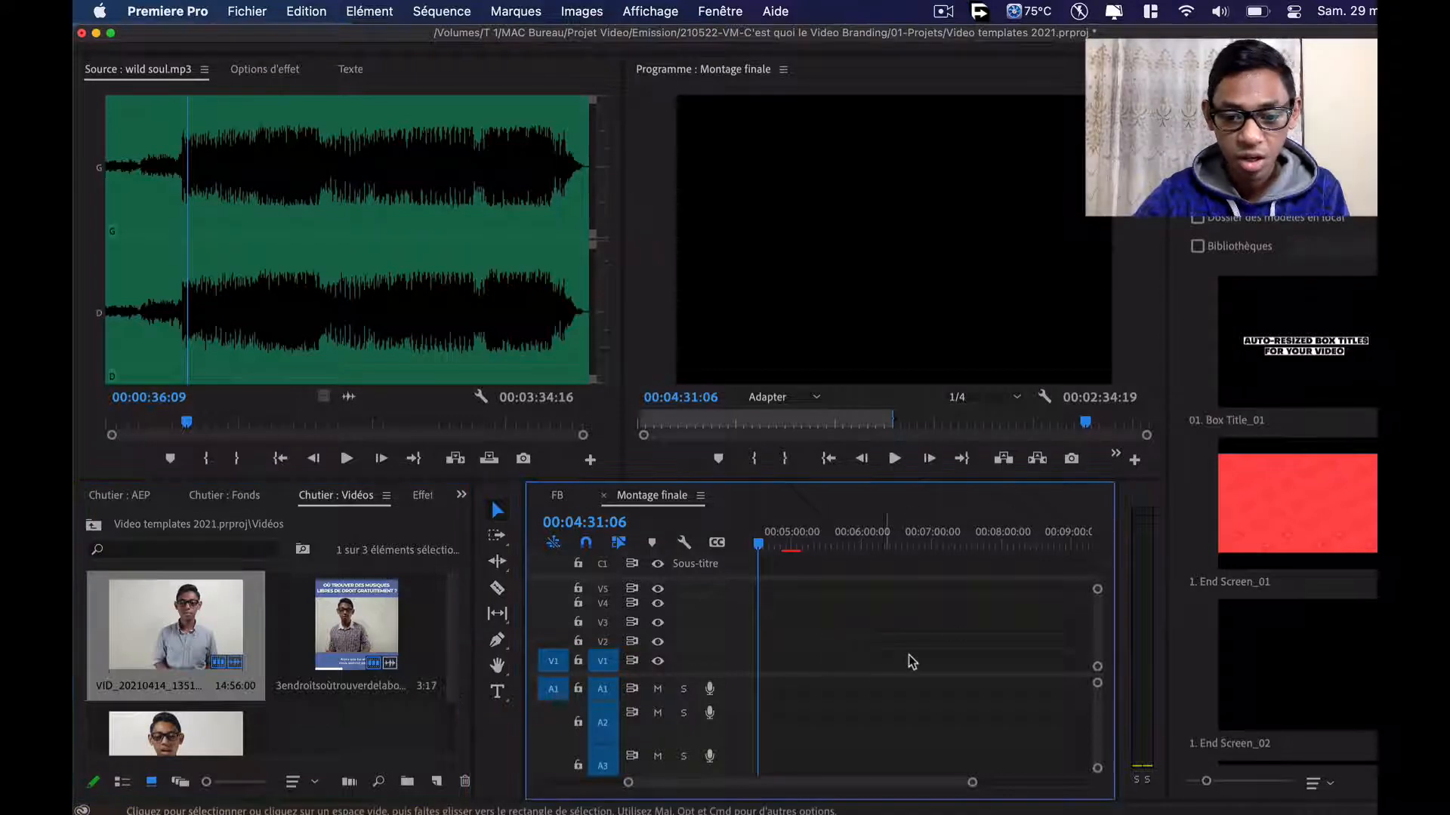
{"action": "scroll", "coordinate": [887, 672], "scroll_direction": "down", "scroll_amount": 3}
{"action": "scroll", "coordinate": [921, 663], "scroll_direction": "up", "scroll_amount": 4}
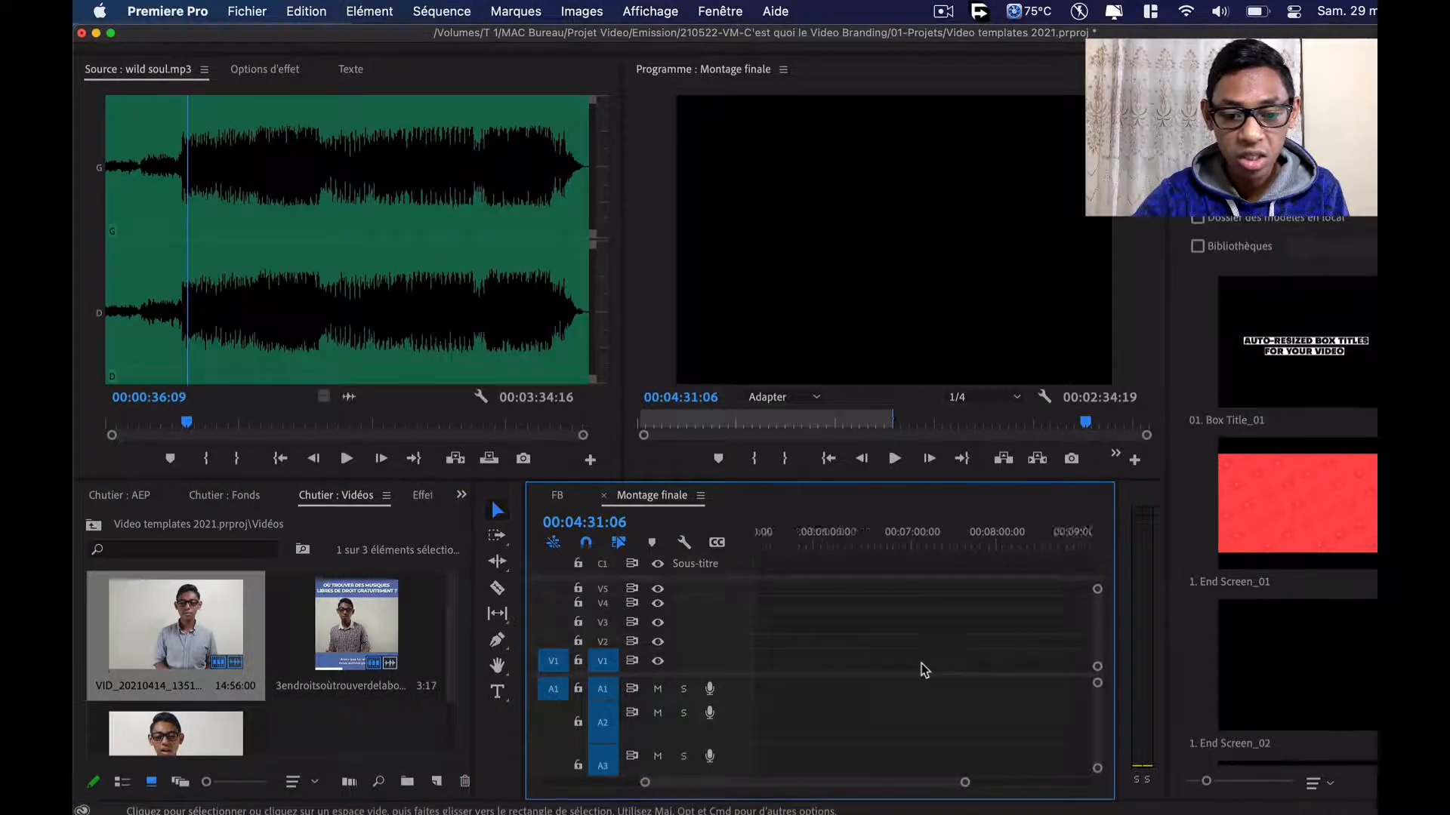
{"action": "scroll", "coordinate": [921, 663], "scroll_direction": "down", "scroll_amount": 2}
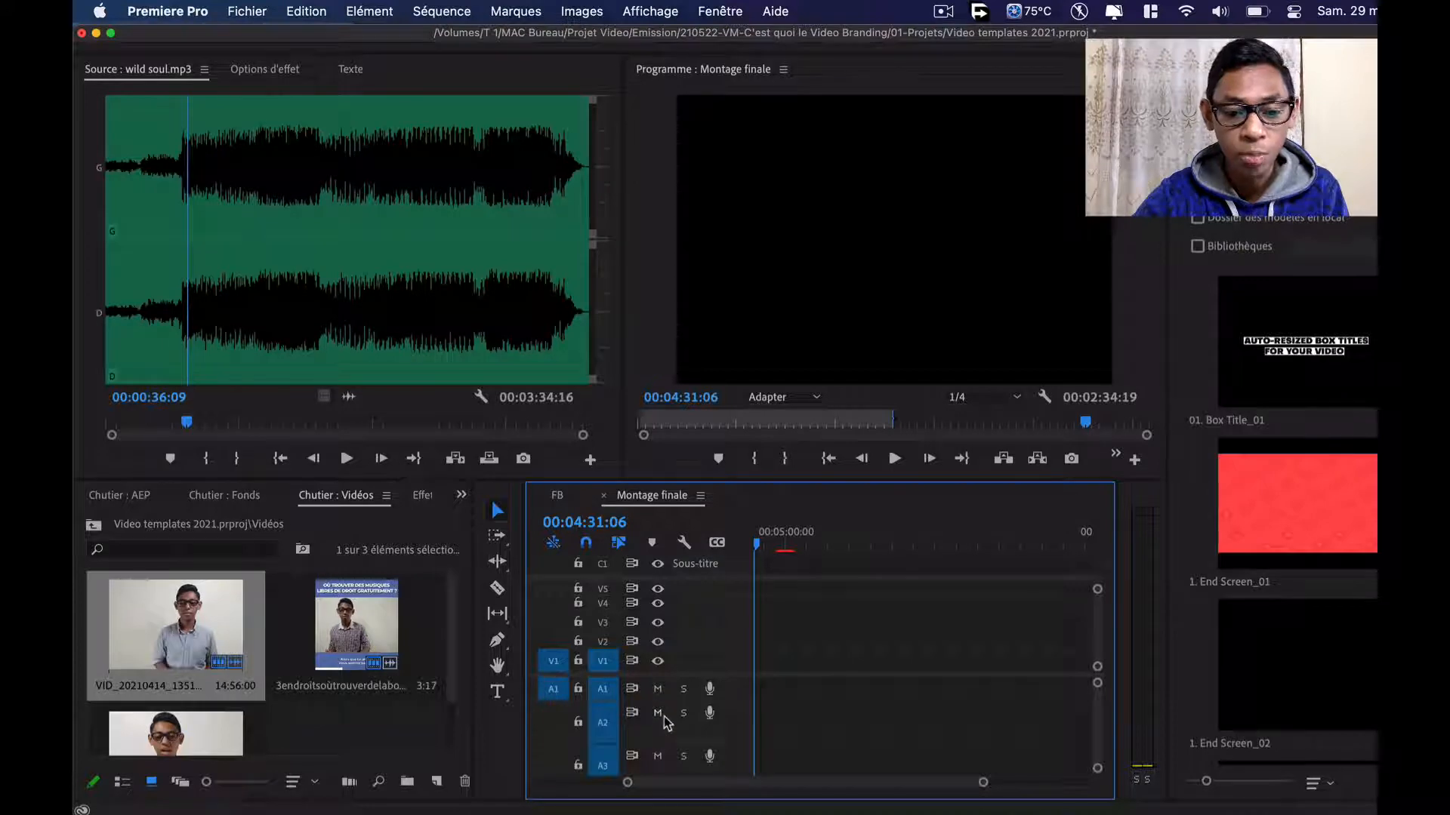
{"action": "left_click", "coordinate": [659, 688]}
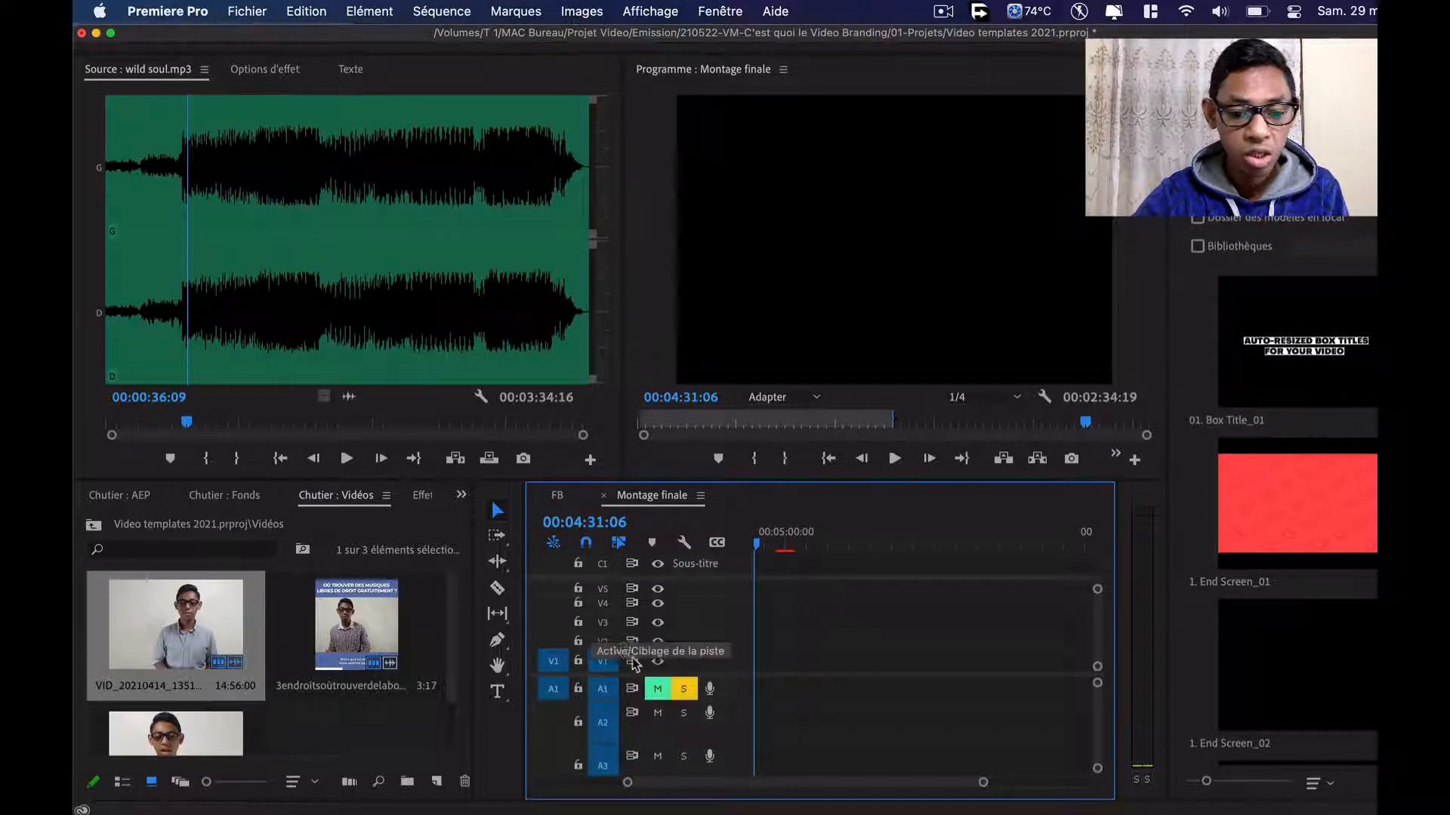
{"action": "left_click", "coordinate": [657, 689]}
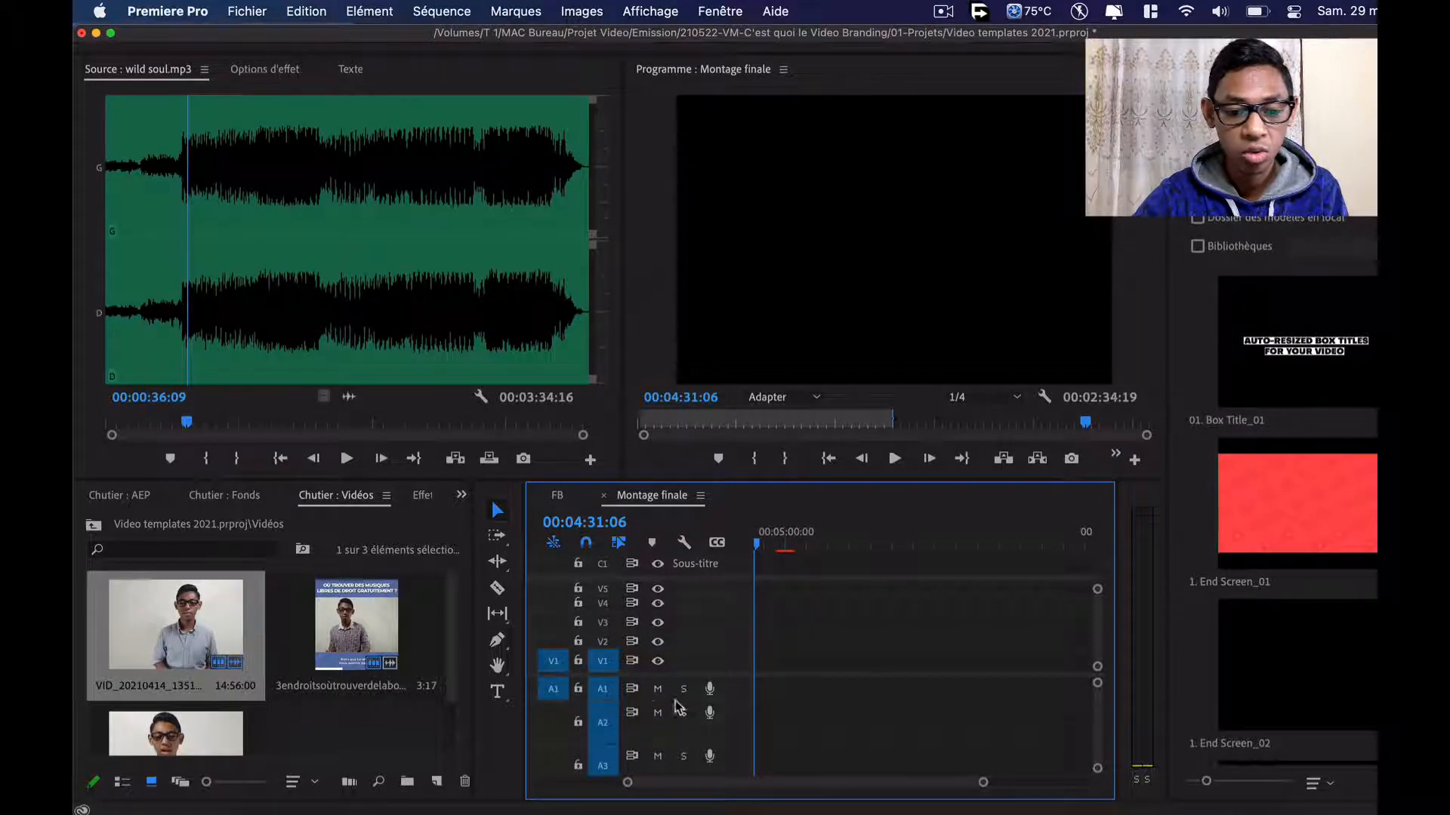
{"action": "left_click", "coordinate": [658, 689]}
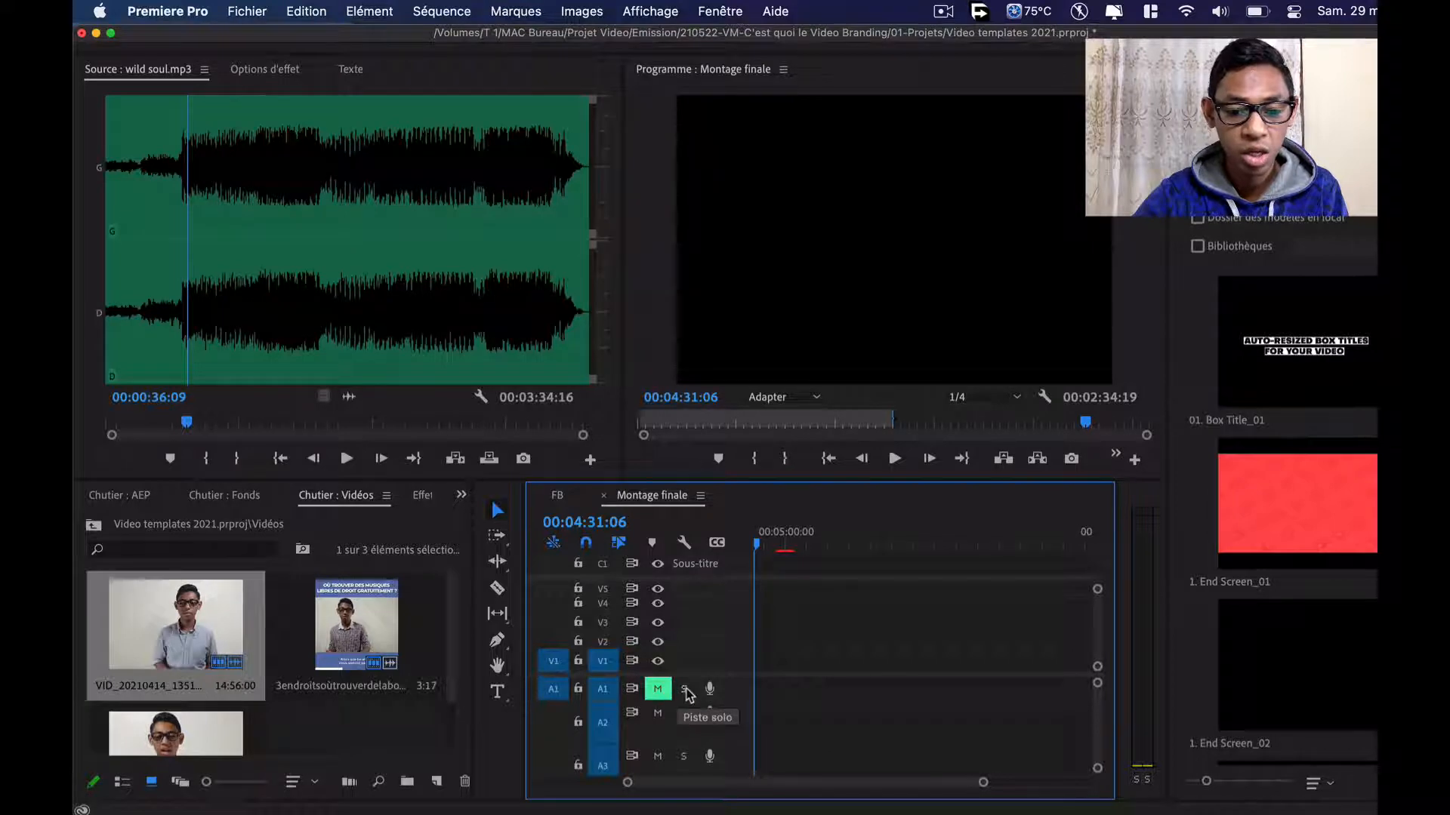
{"action": "left_click", "coordinate": [683, 689]}
{"action": "left_click", "coordinate": [658, 690]}
{"action": "left_click", "coordinate": [683, 690]}
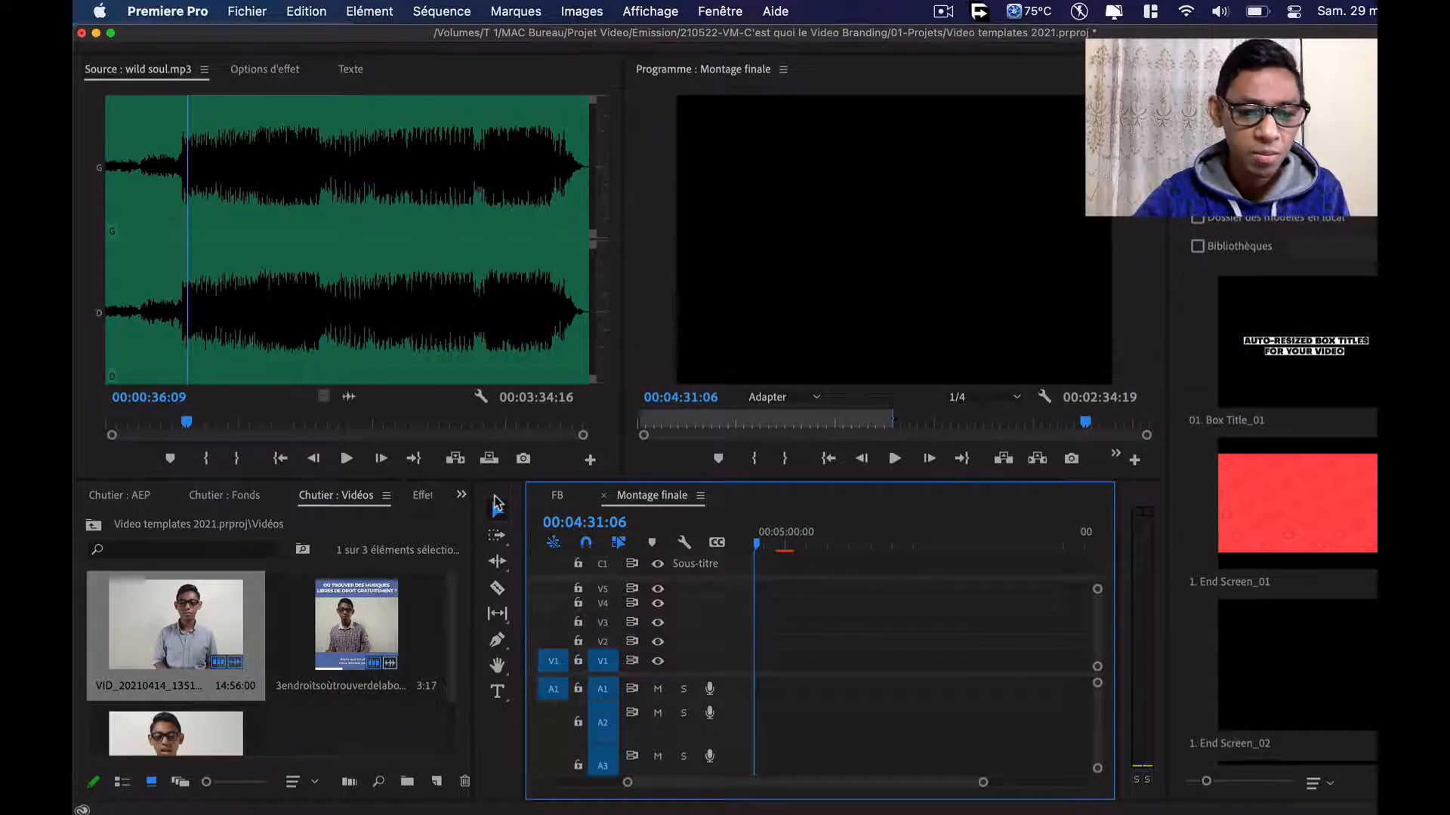
Try out the Selection, Cutter and Pen tools one after another
{"action": "left_click", "coordinate": [496, 518]}
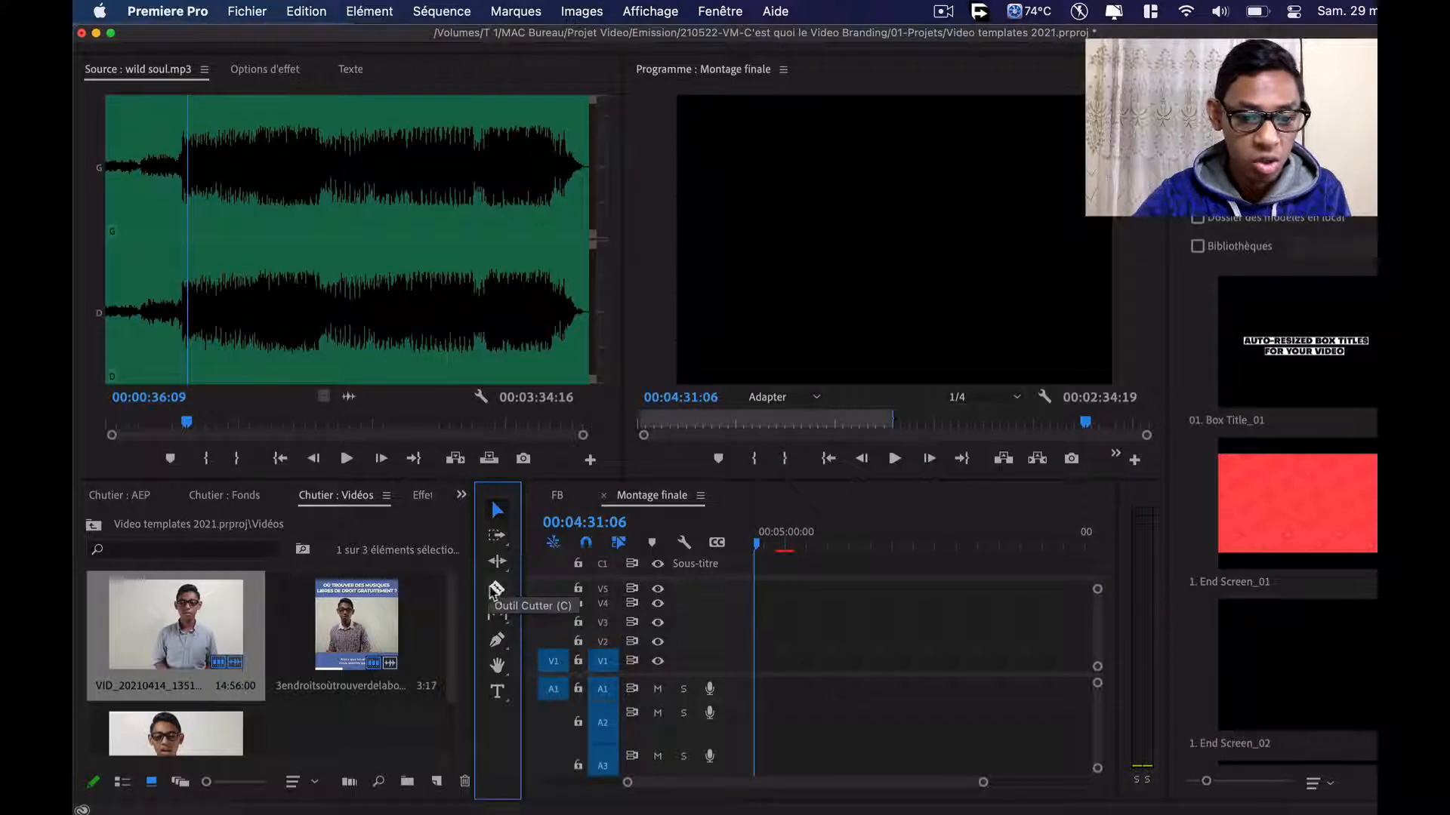
{"action": "left_click", "coordinate": [498, 588]}
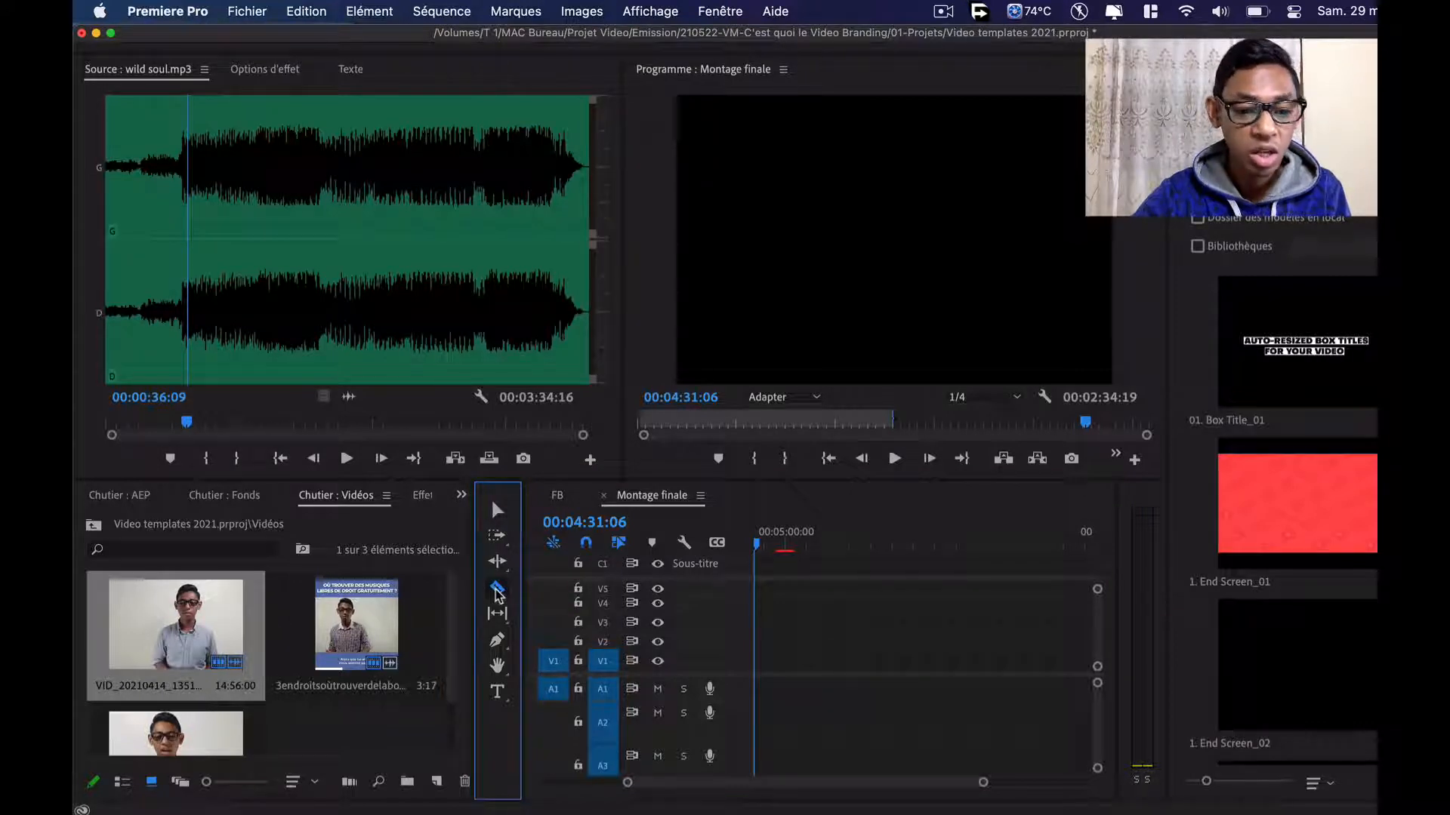
{"action": "left_click", "coordinate": [497, 642]}
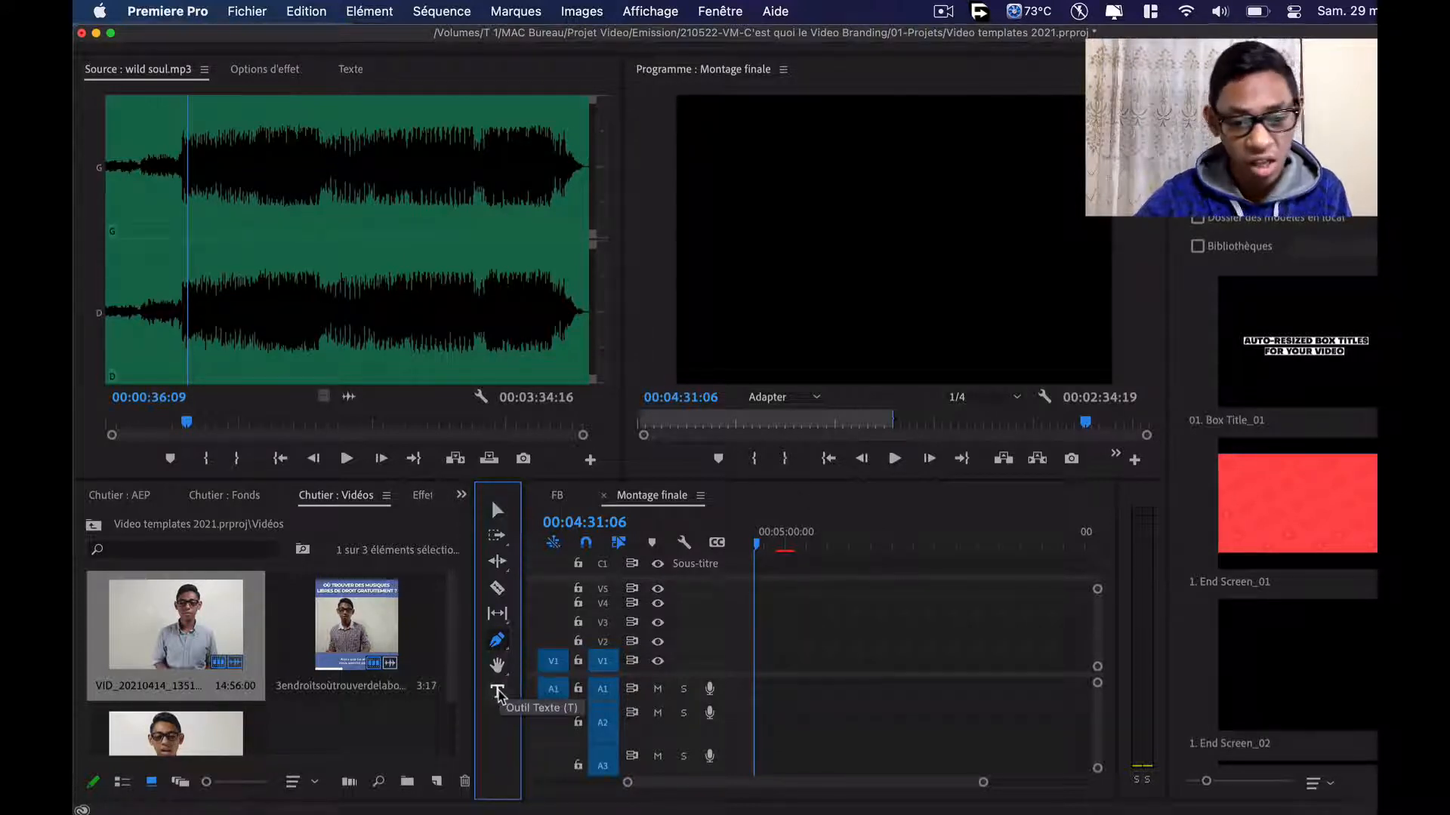
{"action": "left_click", "coordinate": [496, 589]}
{"action": "left_click", "coordinate": [502, 643]}
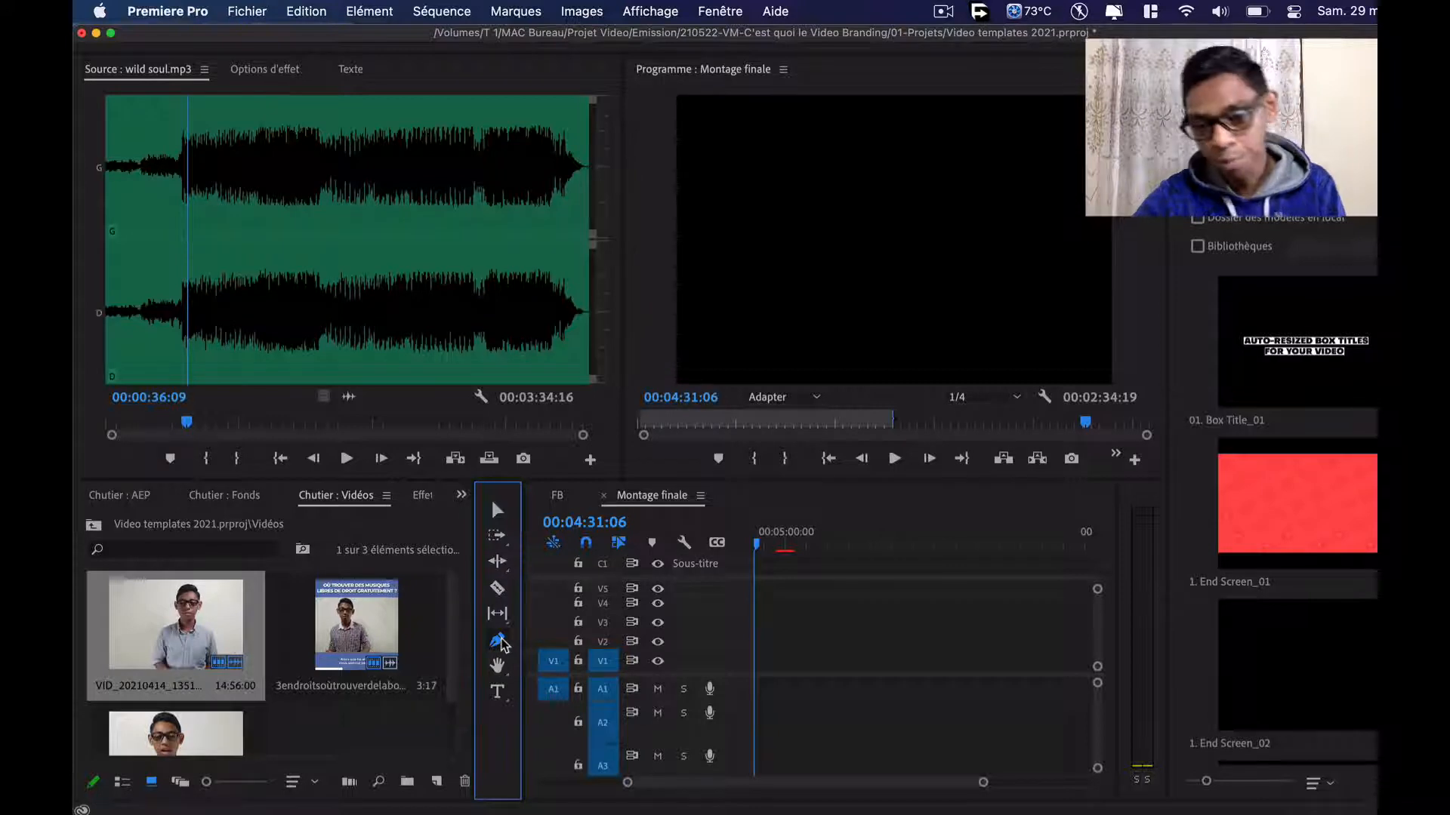
With the Selection tool, place VID_20210414_135159.mp4 on tracks V1 and A1 of the Montage finale sequence, shortly after the playhead
{"action": "key", "text": "v"}
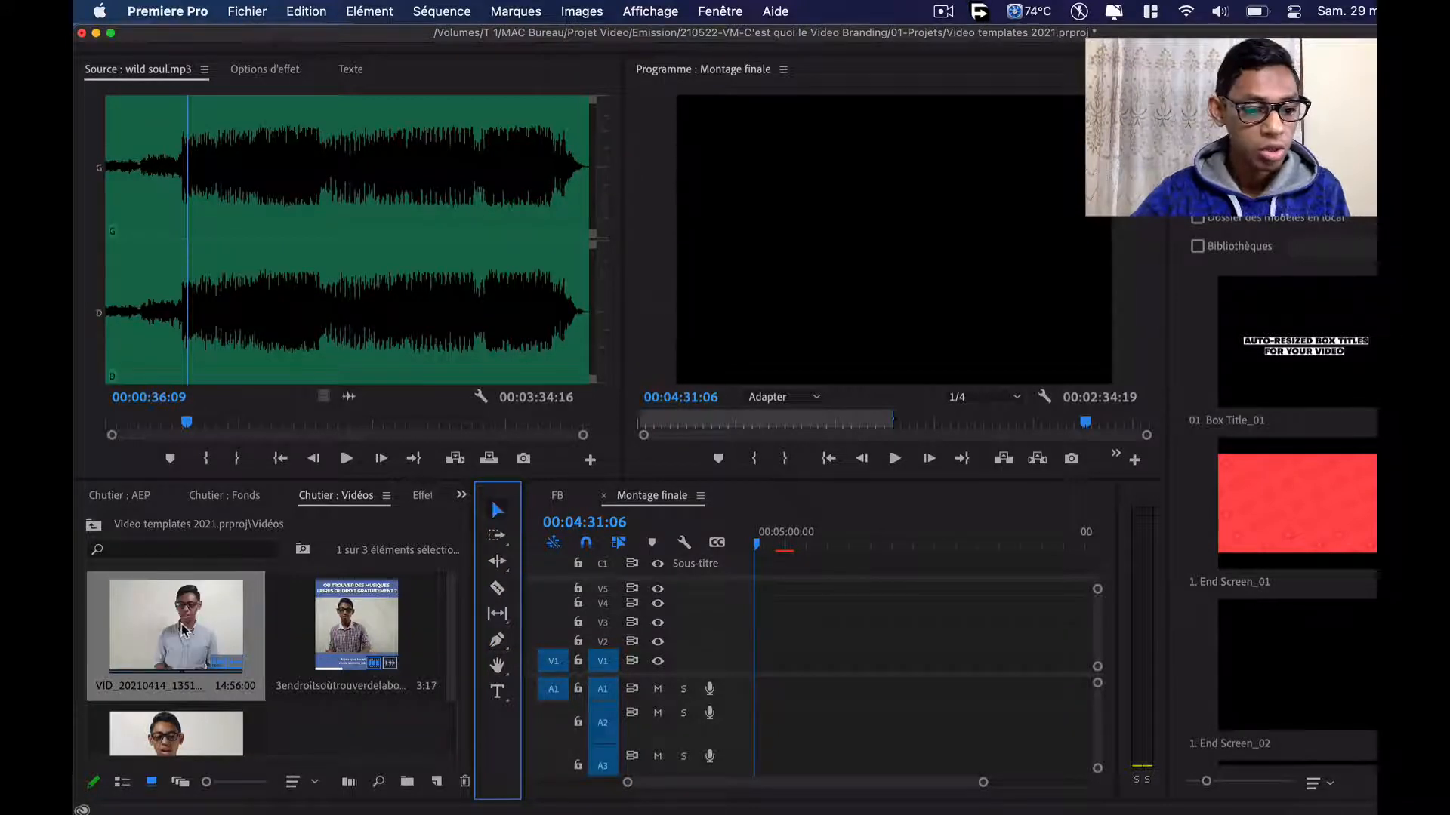
{"action": "left_click_drag", "start_coordinate": [181, 631], "coordinate": [787, 666]}
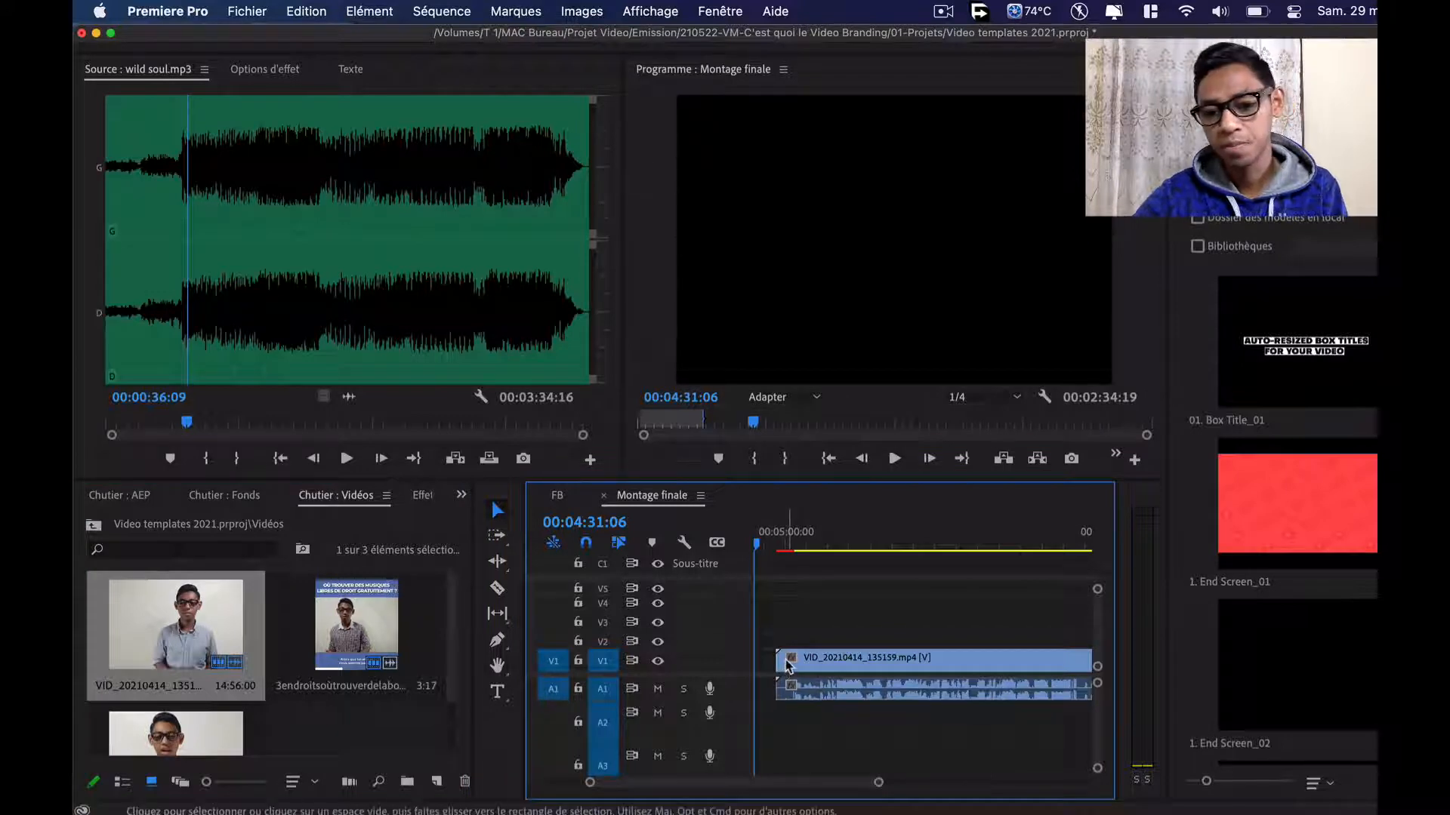
Split the VID_20210414_135159.mp4 clip in the Montage finale sequence at 00:05:47:12 with the Cutter tool
{"action": "left_click_drag", "start_coordinate": [868, 545], "coordinate": [1050, 587]}
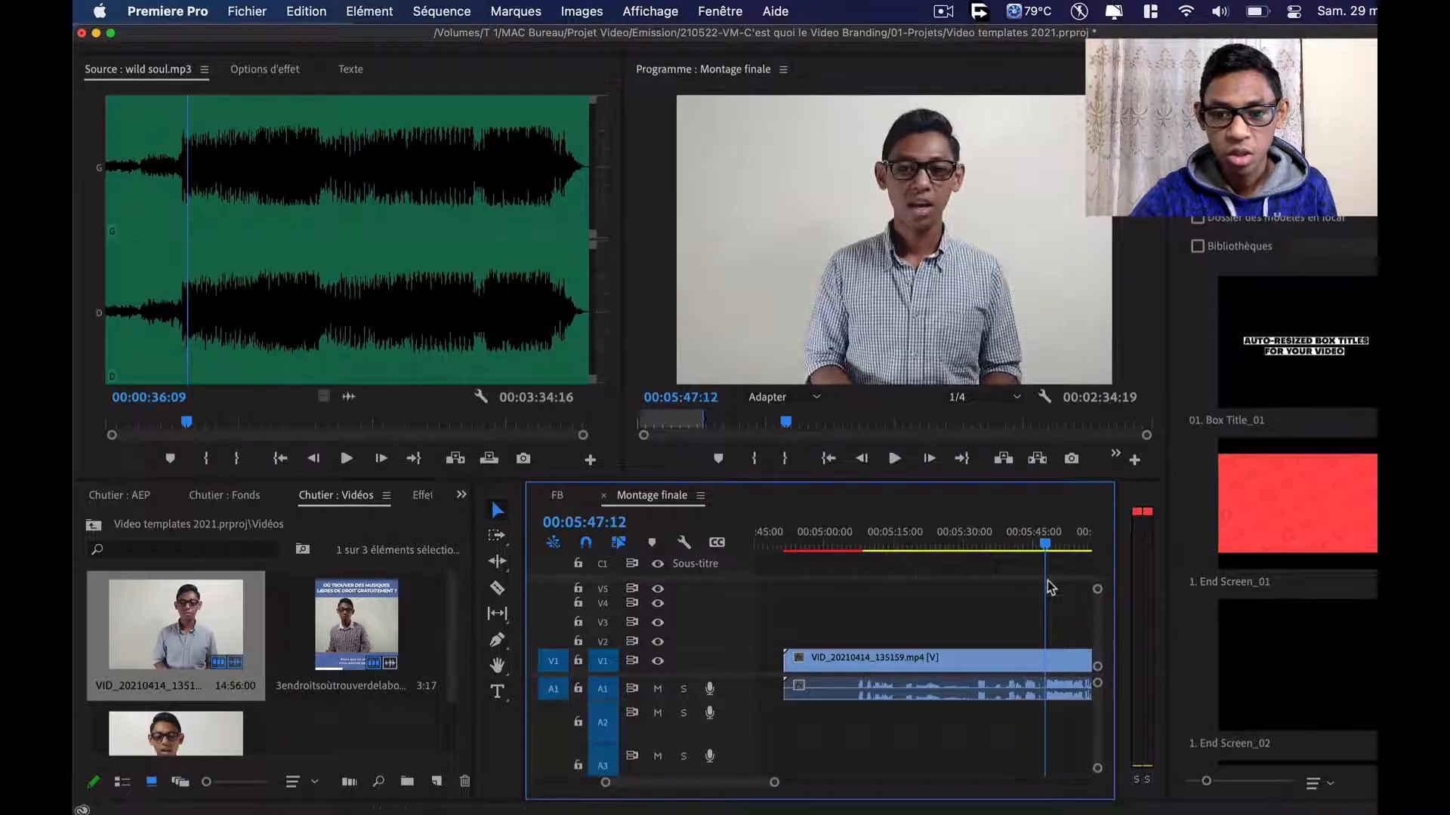
{"action": "key", "text": "="}
{"action": "key", "text": "="}
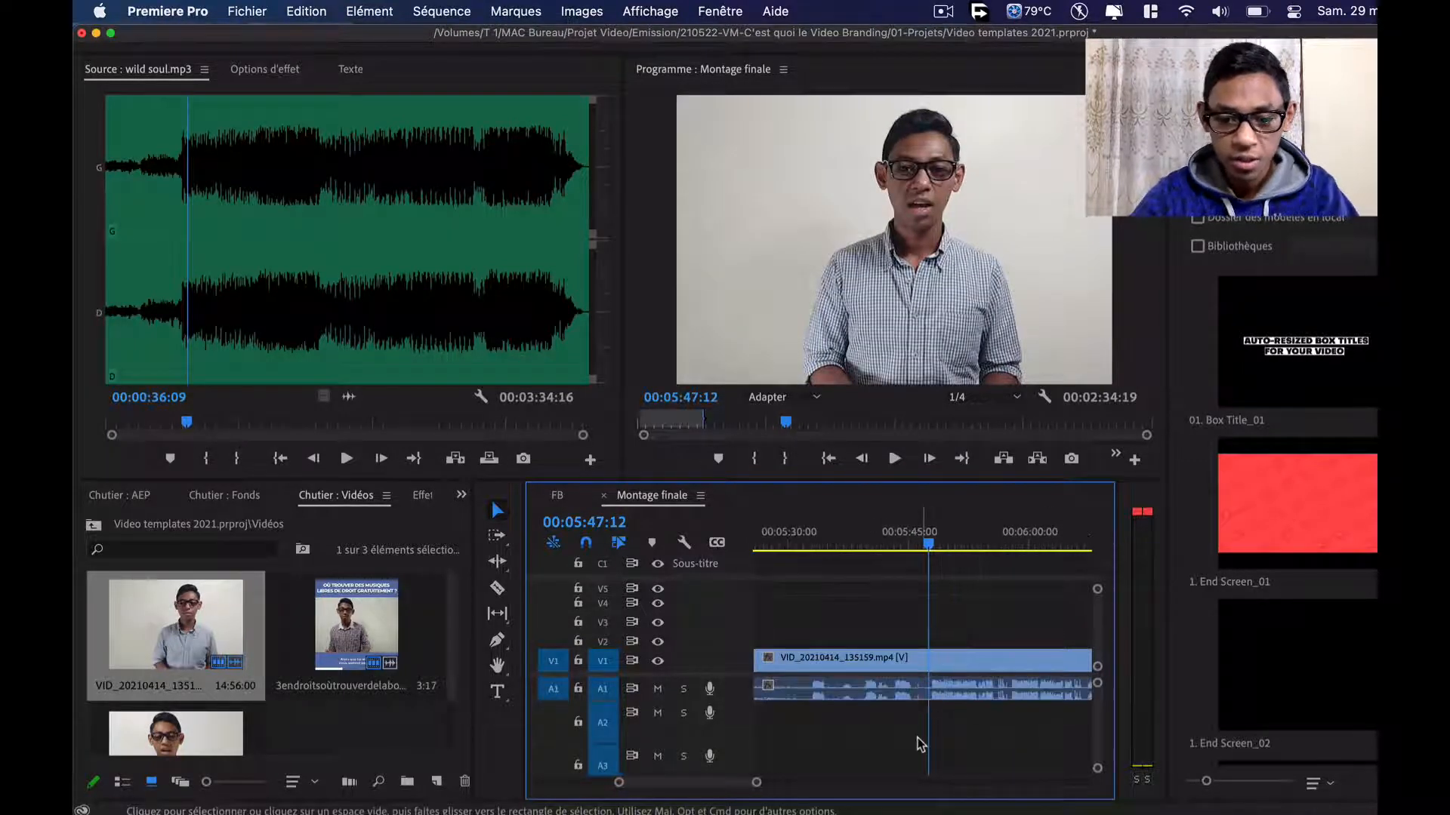
{"action": "left_click", "coordinate": [496, 587]}
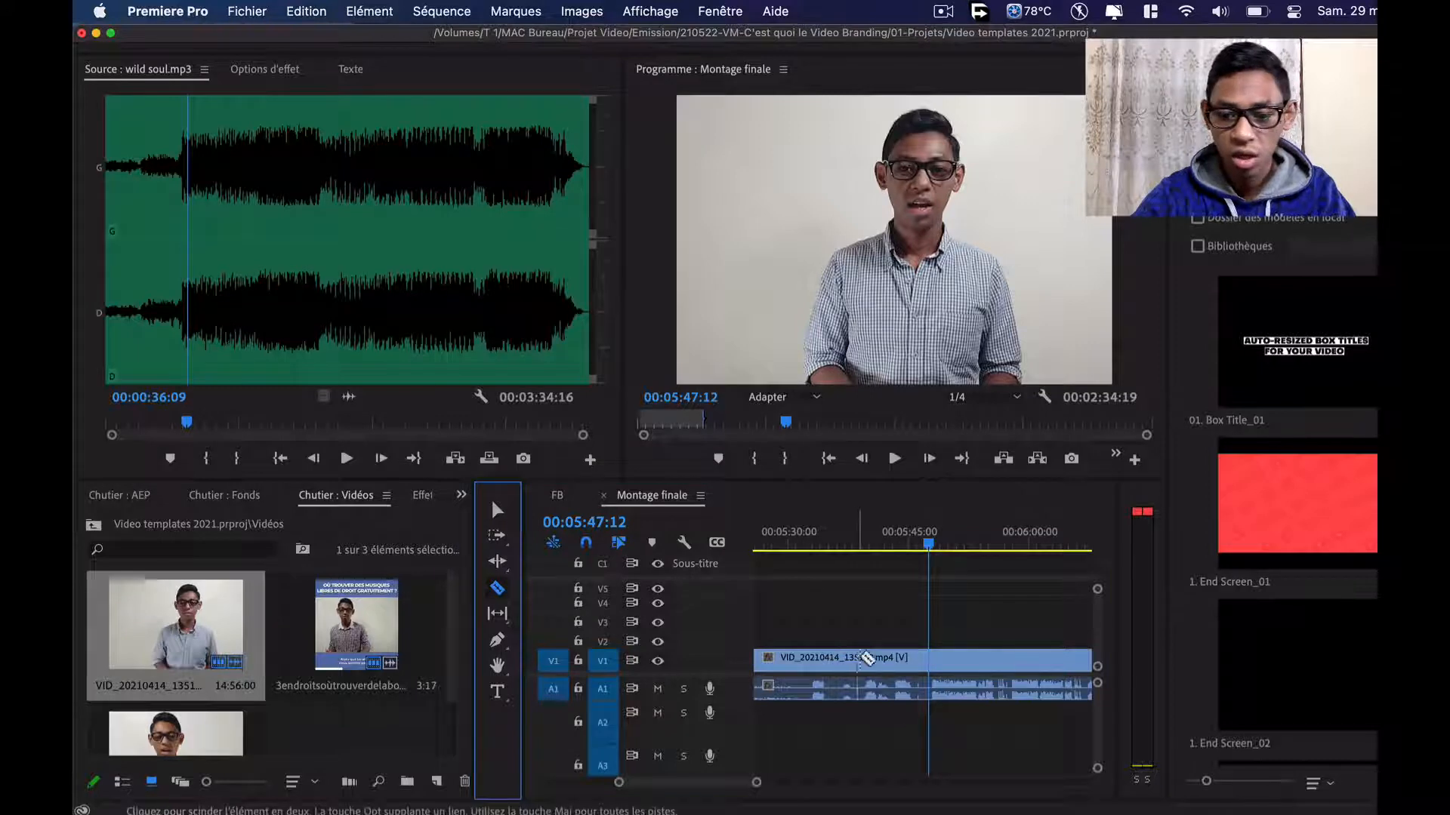
{"action": "left_click", "coordinate": [929, 689]}
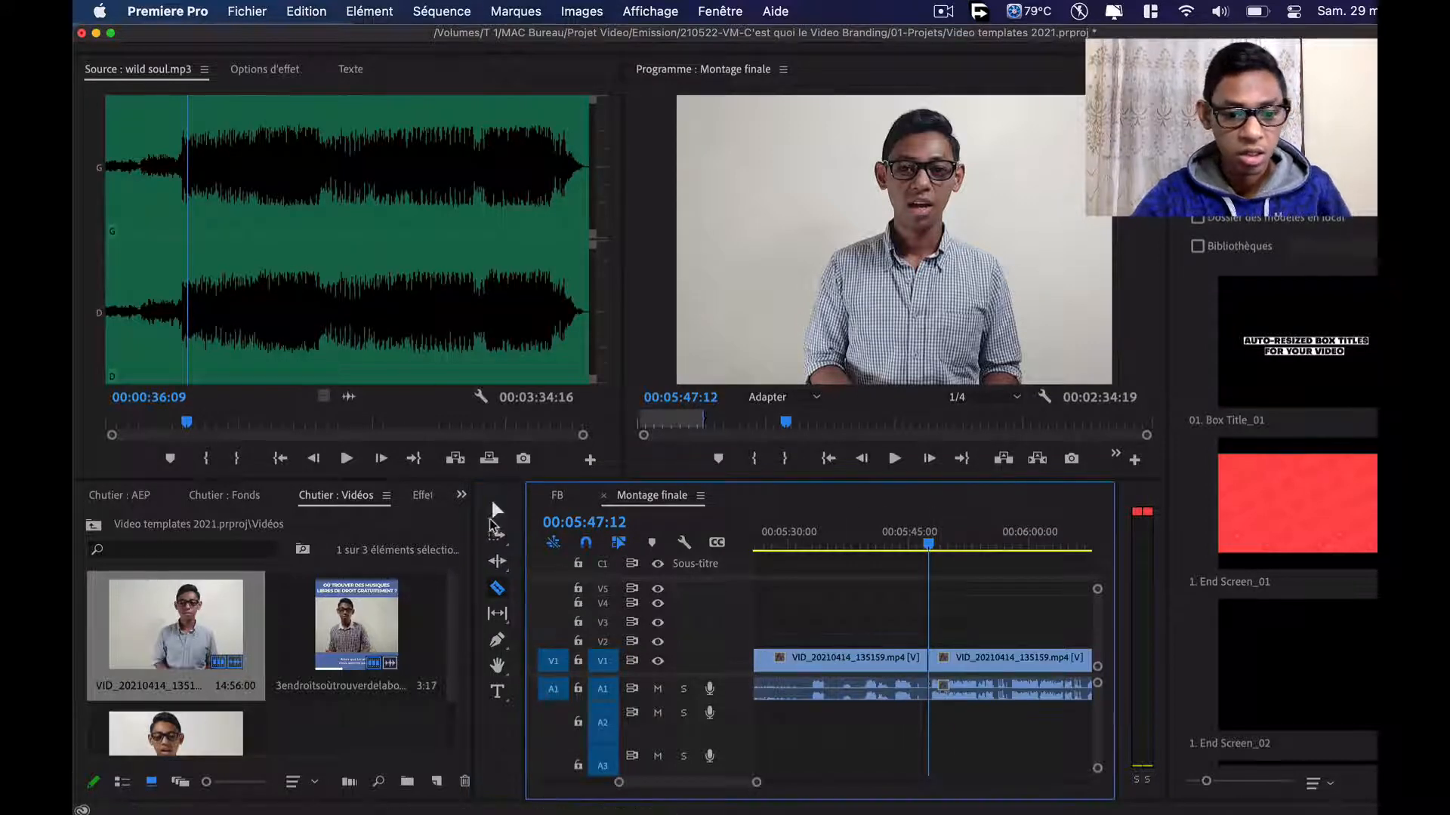
Delete the part of the clip before the cut at 00:05:47:12, using the Selection tool
{"action": "left_click", "coordinate": [492, 516]}
{"action": "left_click", "coordinate": [870, 691]}
{"action": "key", "text": "Delete"}
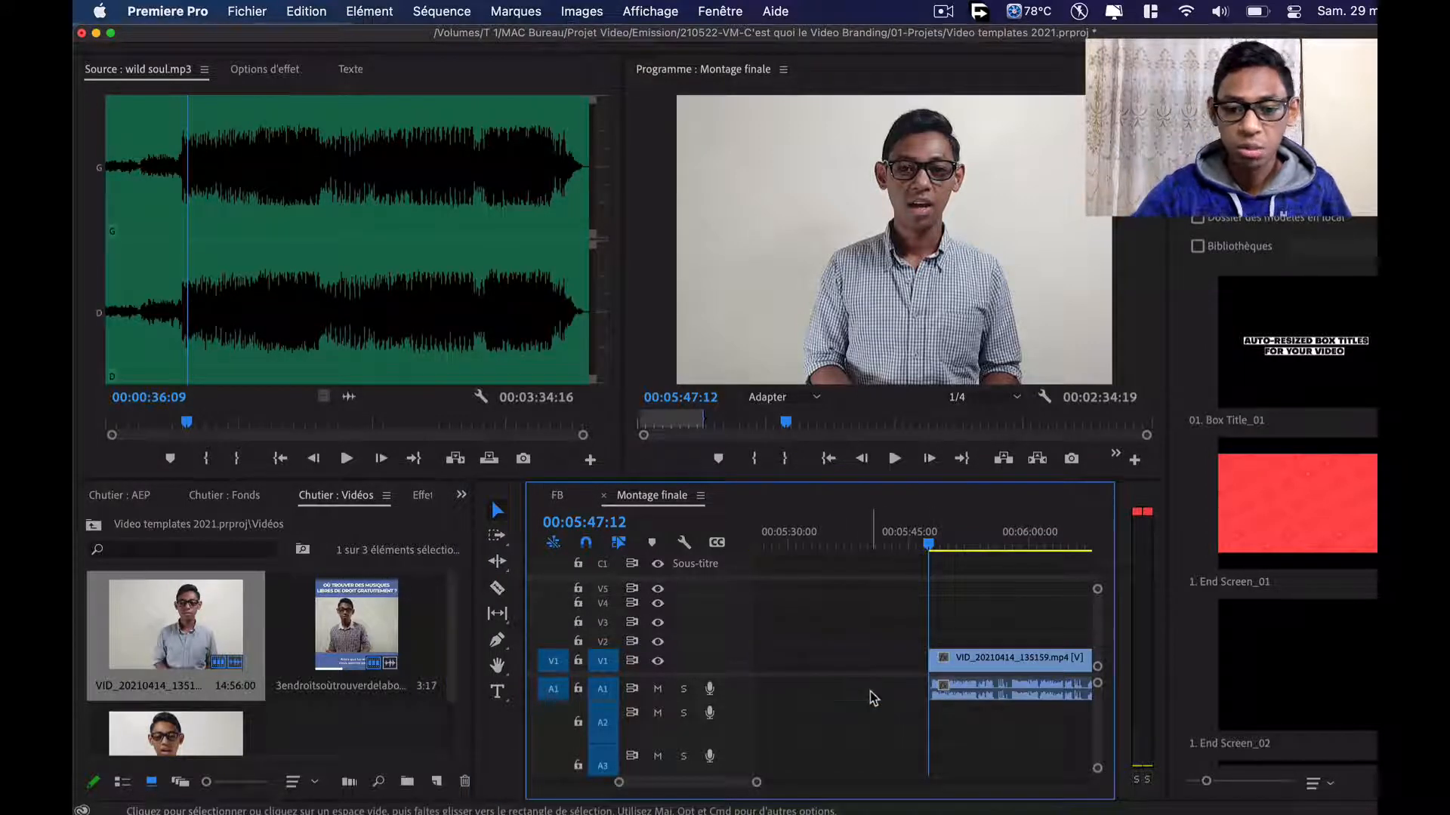
Split the remaining clip at 00:05:55:21 with the Cutter tool
{"action": "scroll", "coordinate": [949, 680], "scroll_direction": "right", "scroll_amount": 2}
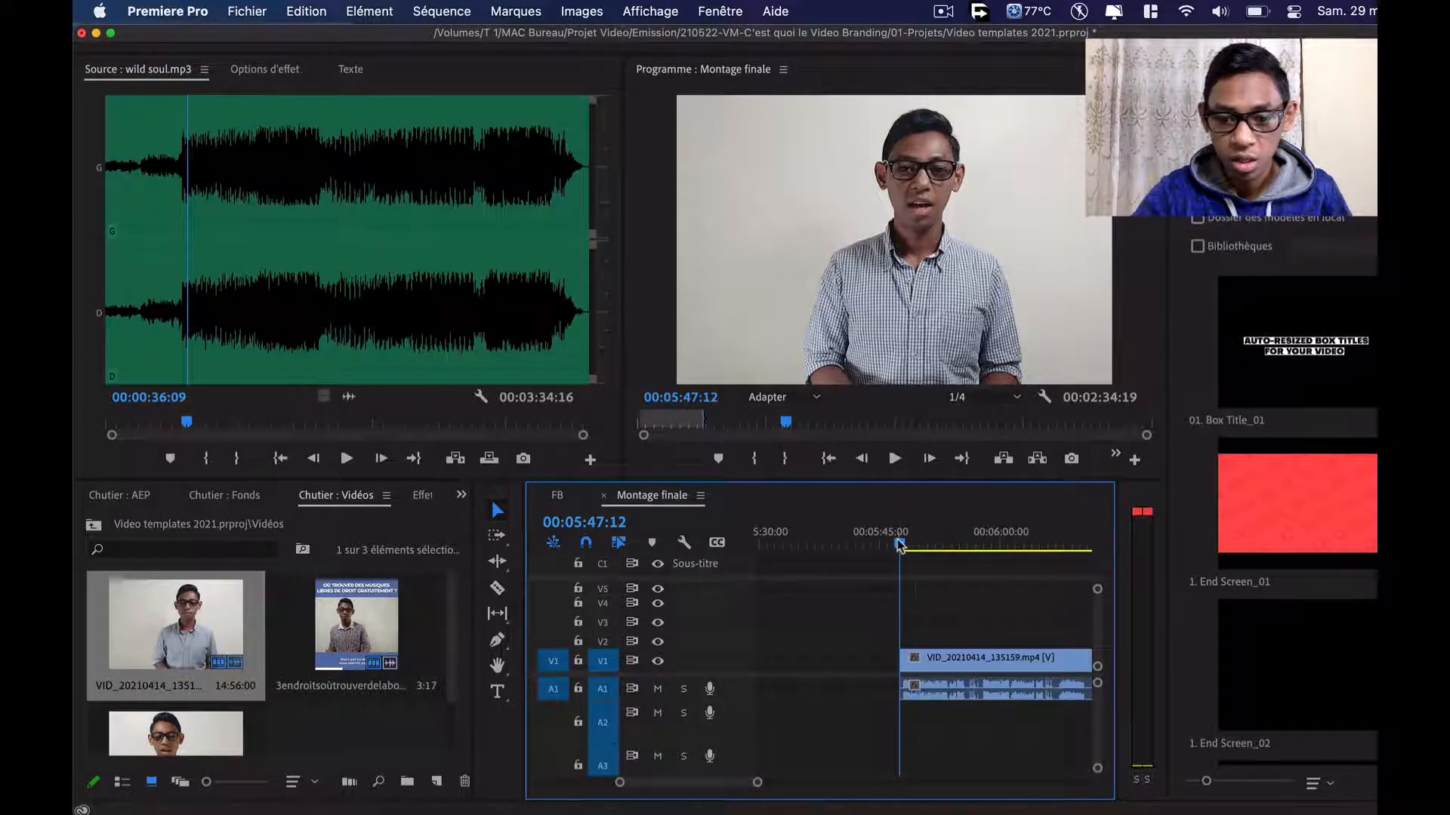
{"action": "left_click", "coordinate": [929, 544]}
{"action": "left_click_drag", "start_coordinate": [941, 546], "coordinate": [967, 552]}
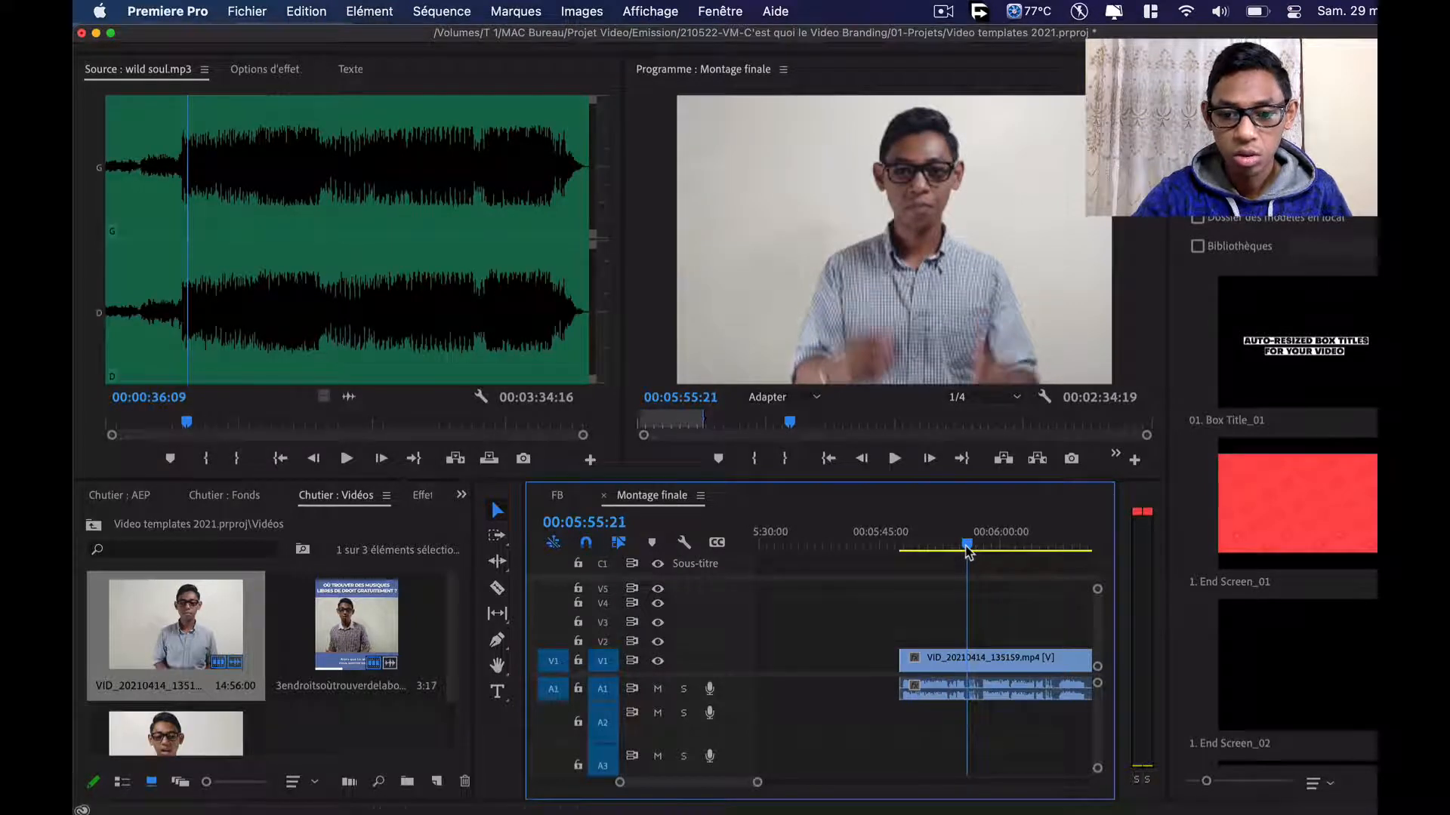
{"action": "key", "text": "c"}
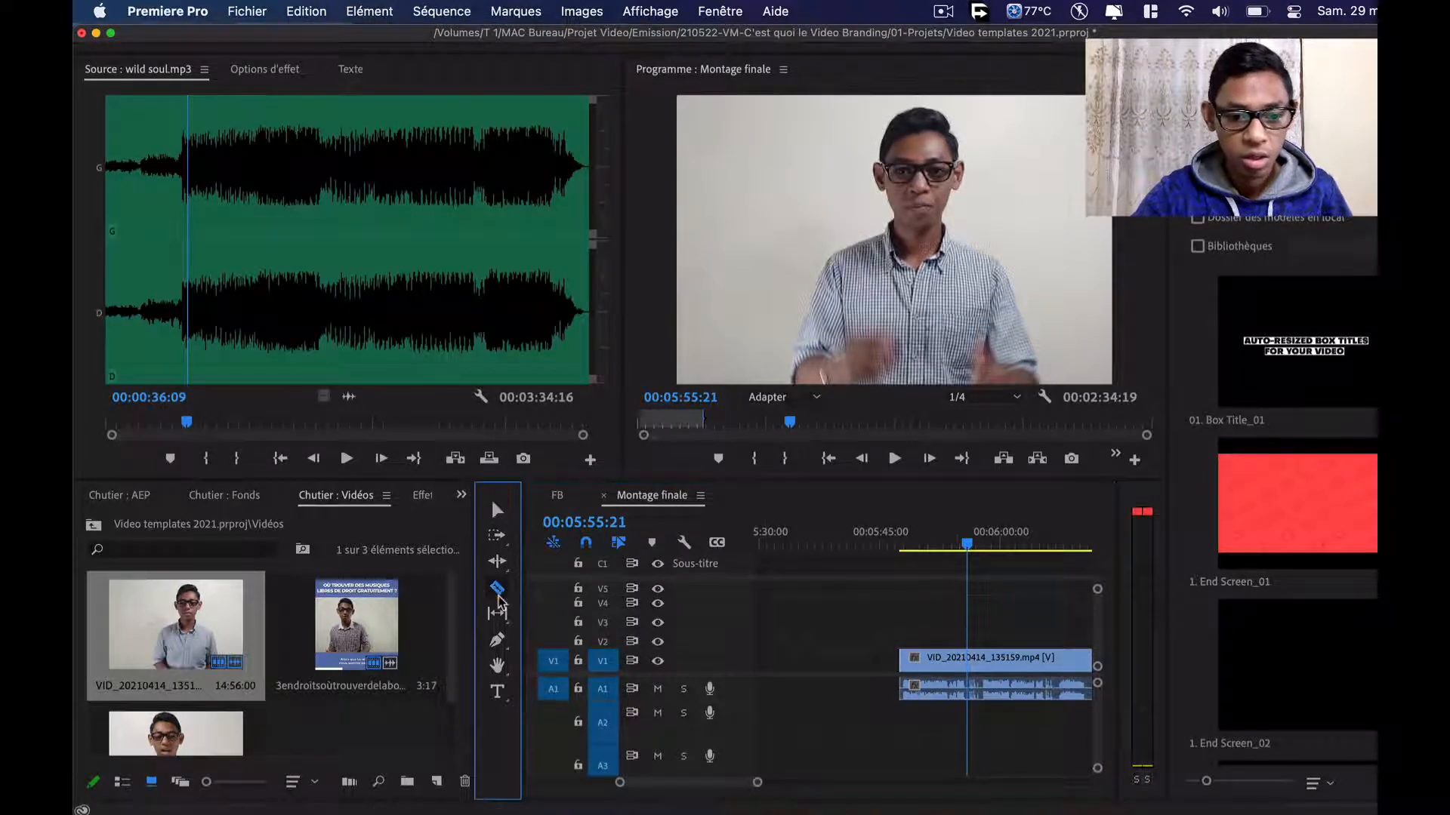
{"action": "key", "text": "="}
{"action": "left_click", "coordinate": [970, 683]}
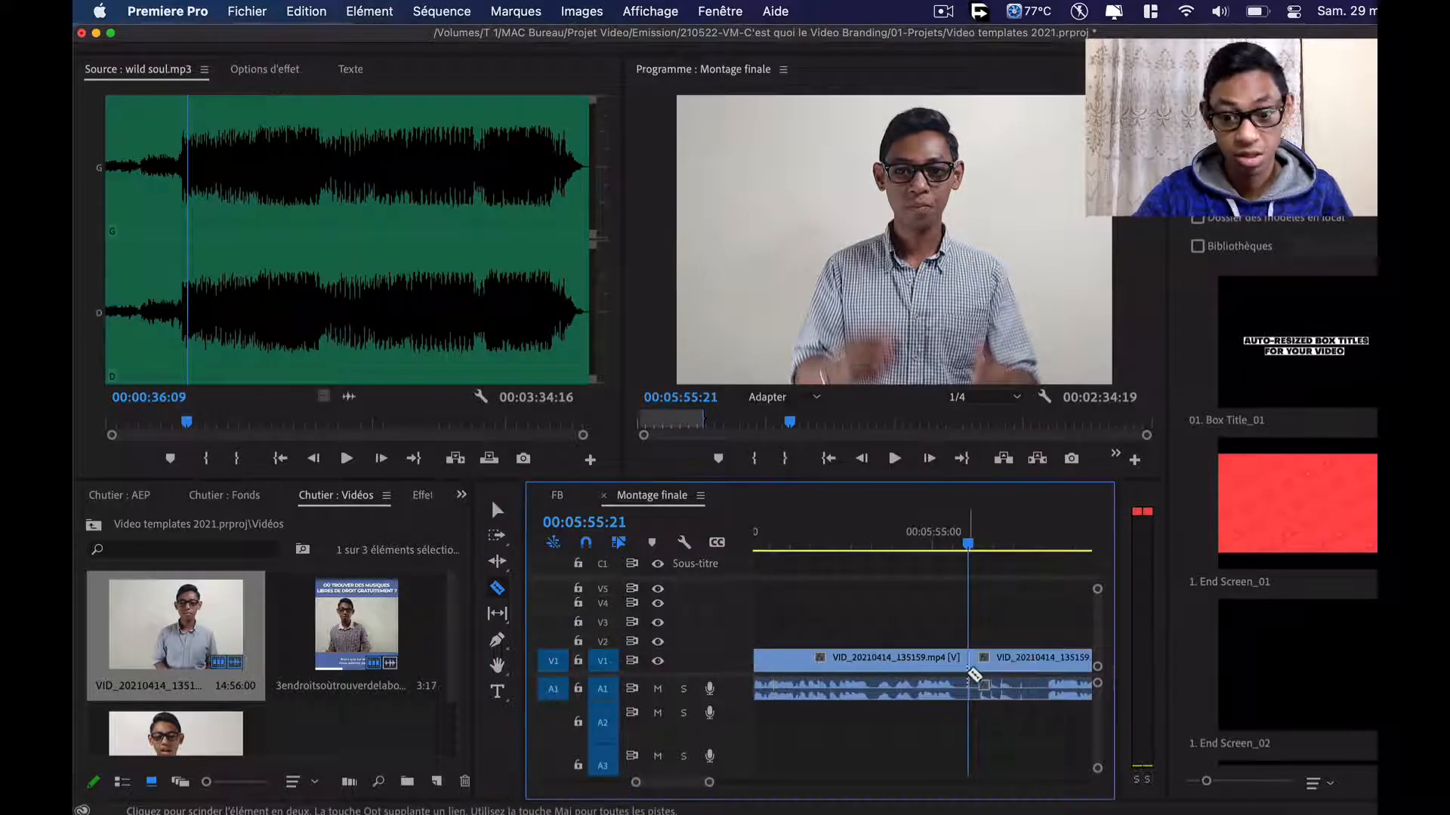
Move the short first piece earlier on tracks V1 and A1, leaving a gap before the following piece
{"action": "key", "text": "minus"}
{"action": "key", "text": "v"}
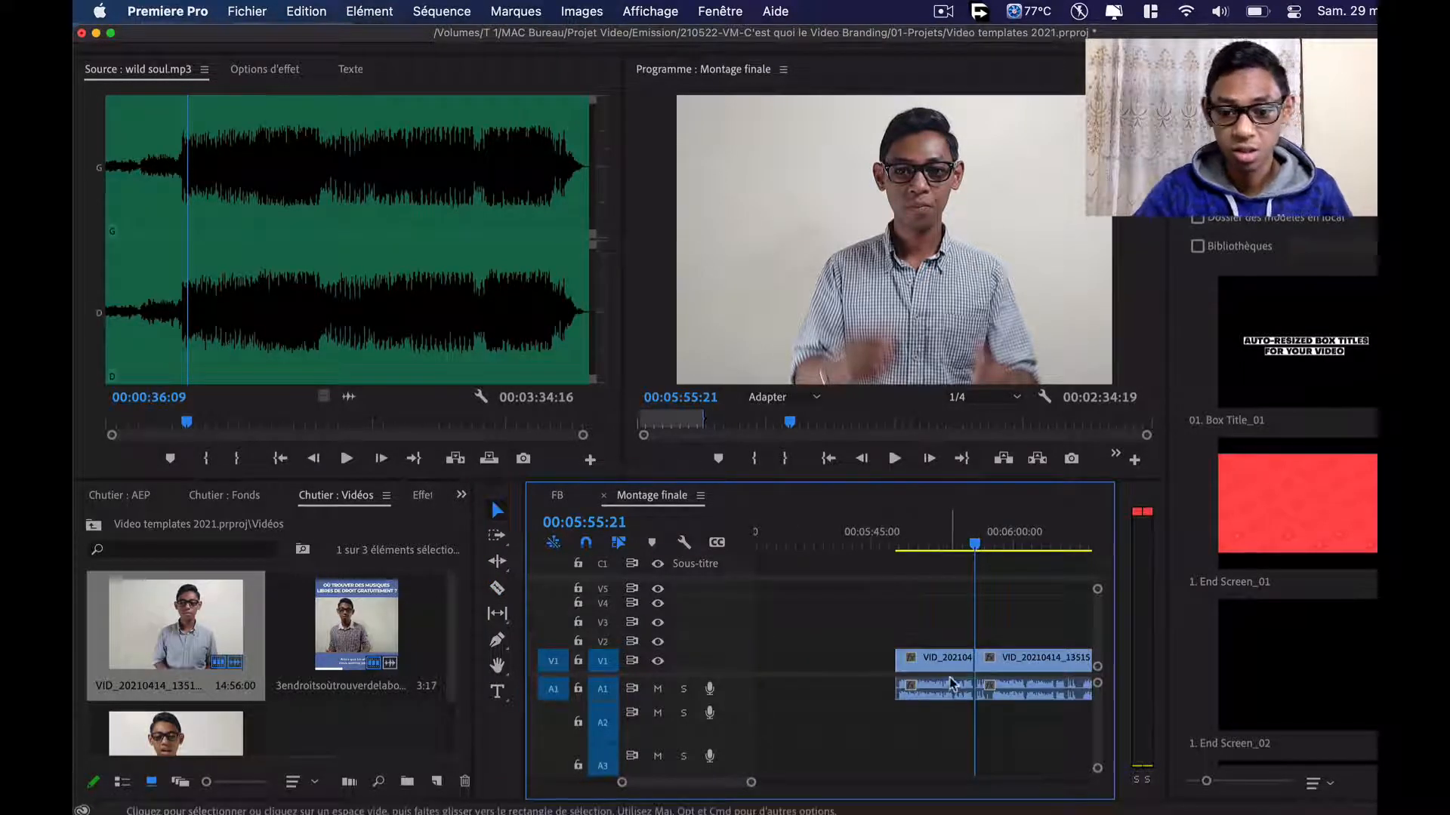
{"action": "left_click_drag", "start_coordinate": [952, 675], "coordinate": [900, 674]}
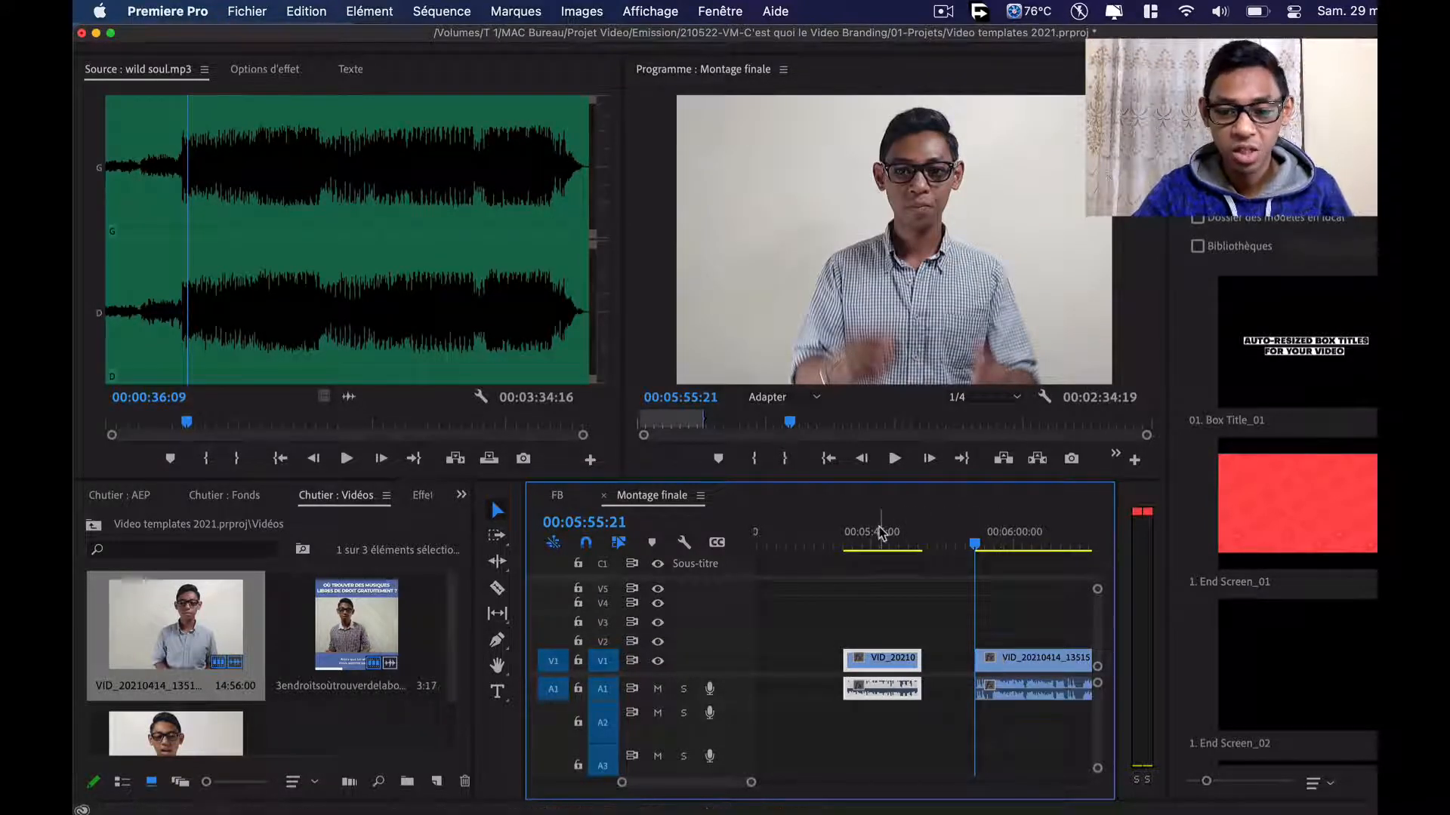
Play back the moved piece from near its start to review its content
{"action": "left_click_drag", "start_coordinate": [881, 535], "coordinate": [876, 539]}
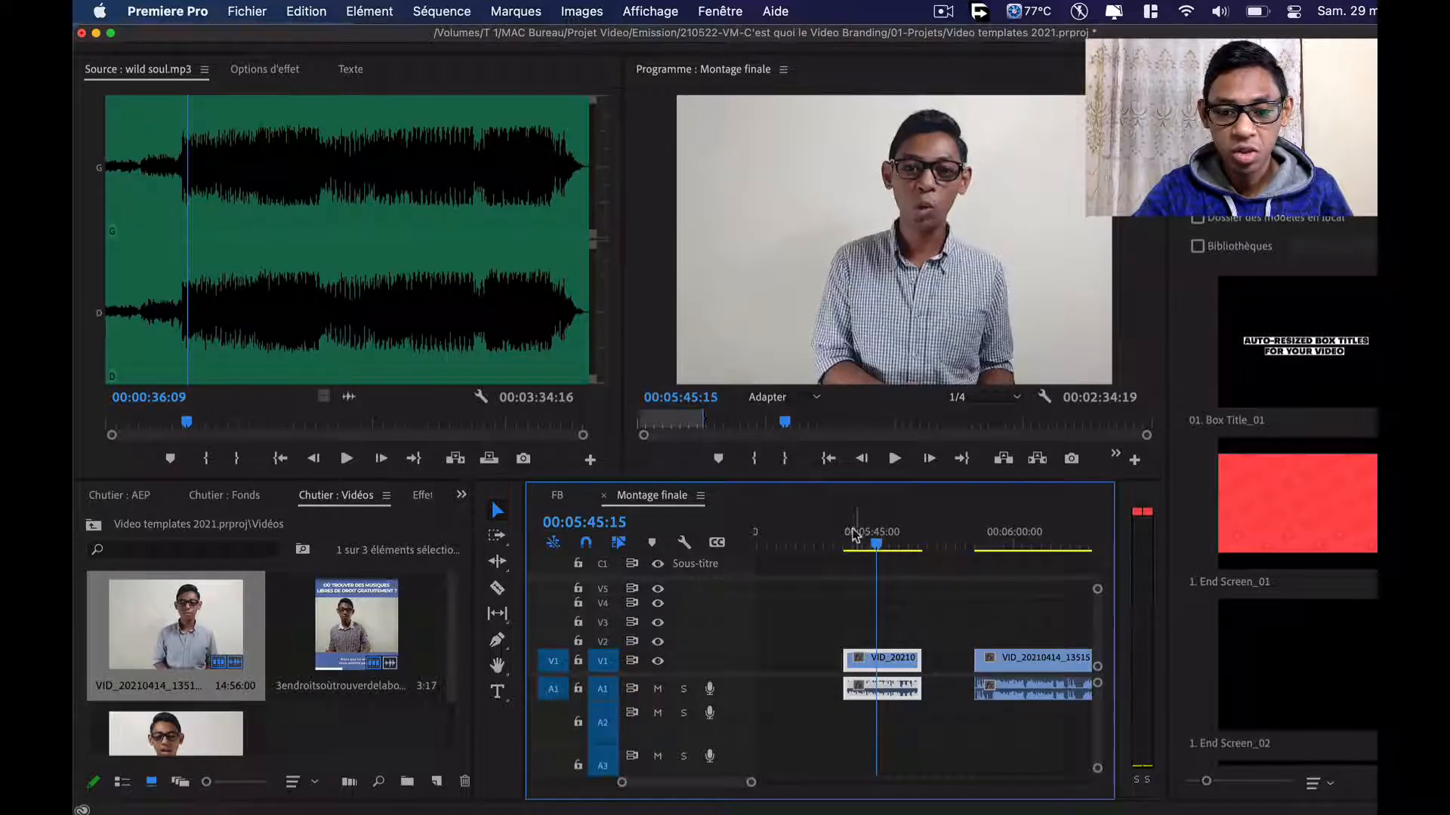
{"action": "left_click", "coordinate": [845, 531]}
{"action": "key", "text": "space"}
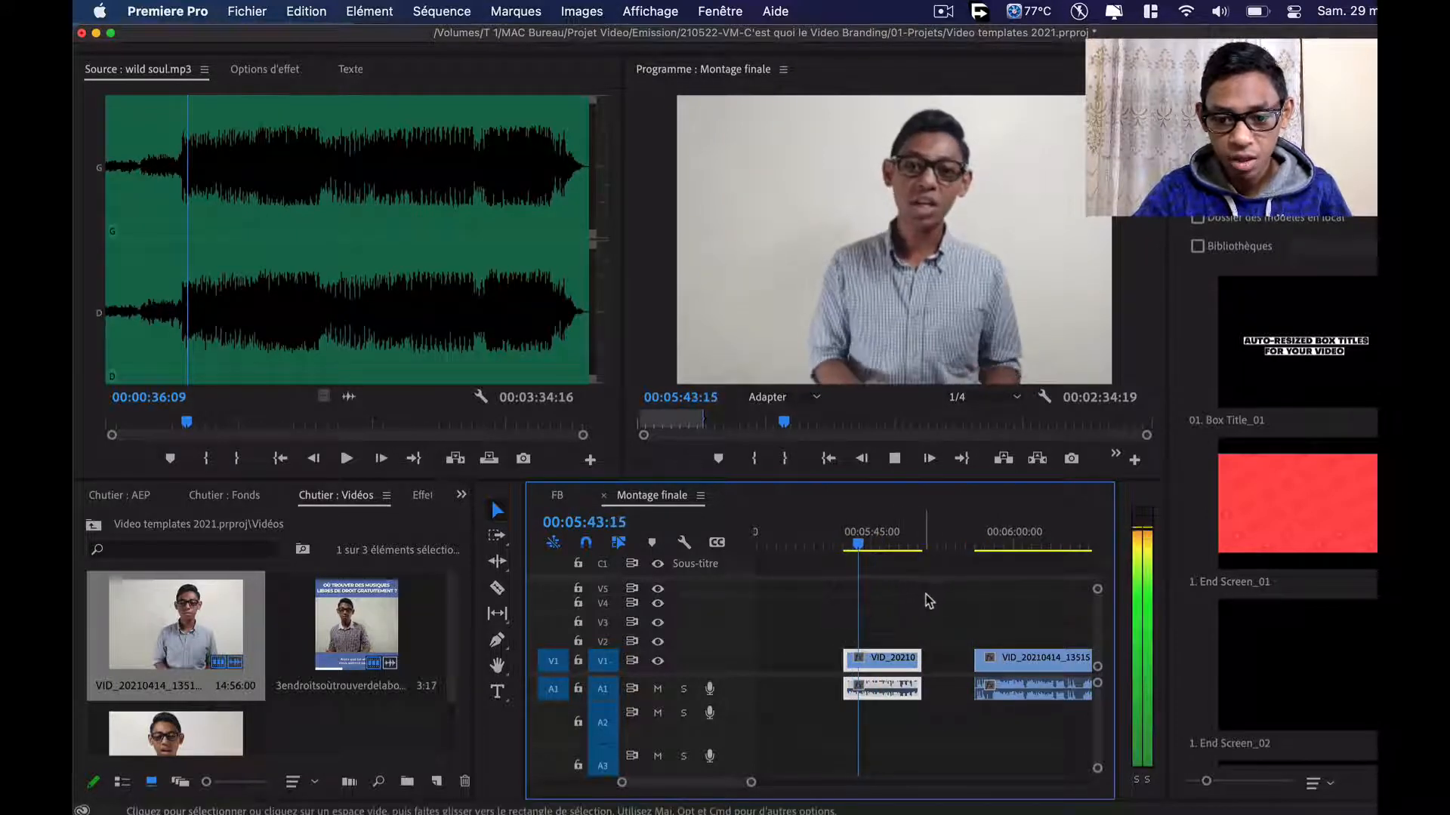
{"action": "key", "text": "space"}
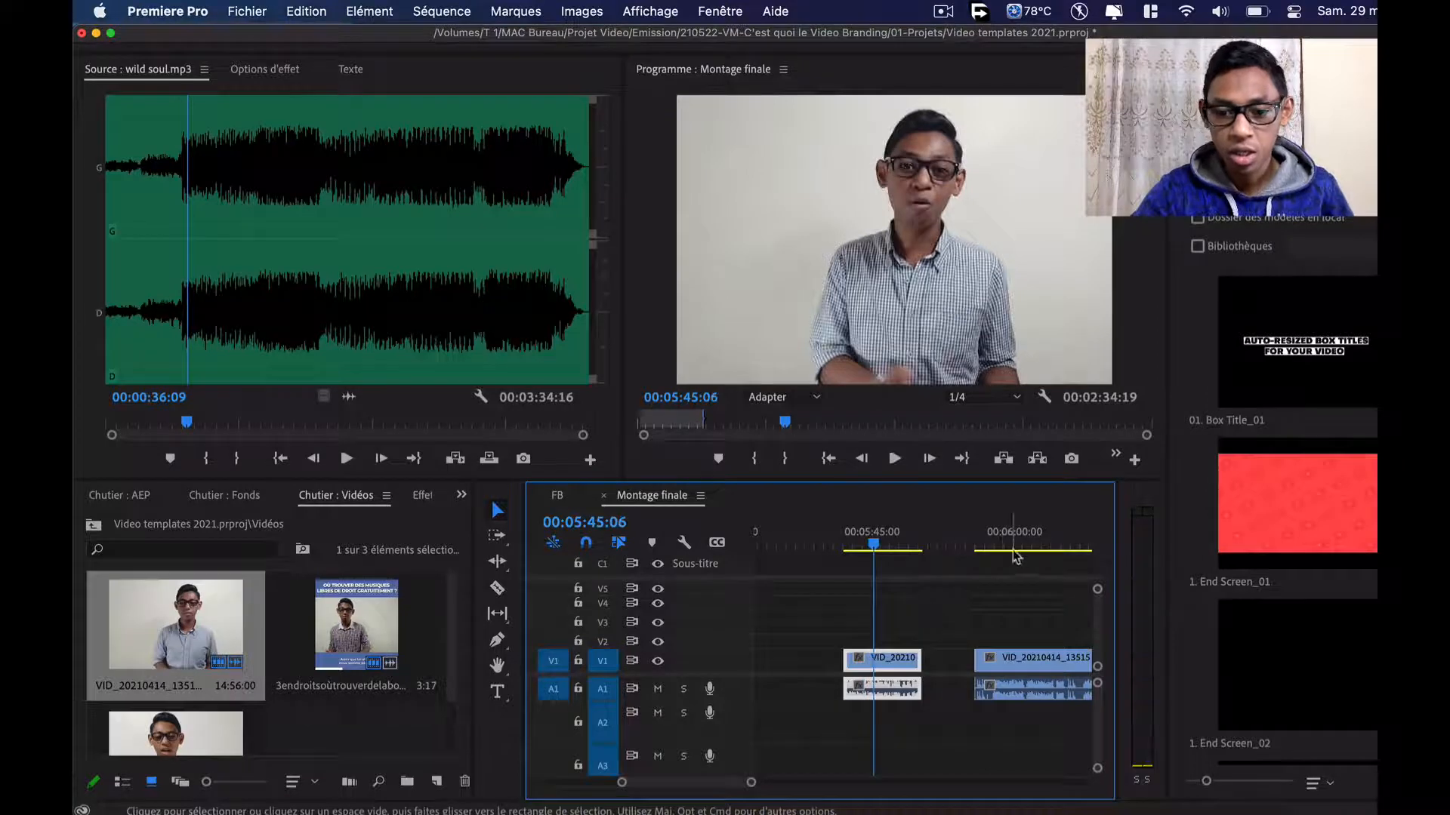
Split the long second piece at 00:06:01:06 and again about three seconds further on with the Cutter tool
{"action": "scroll", "coordinate": [995, 585], "scroll_direction": "up", "scroll_amount": 1}
{"action": "left_click_drag", "start_coordinate": [986, 534], "coordinate": [995, 534]}
{"action": "left_click", "coordinate": [1031, 541]}
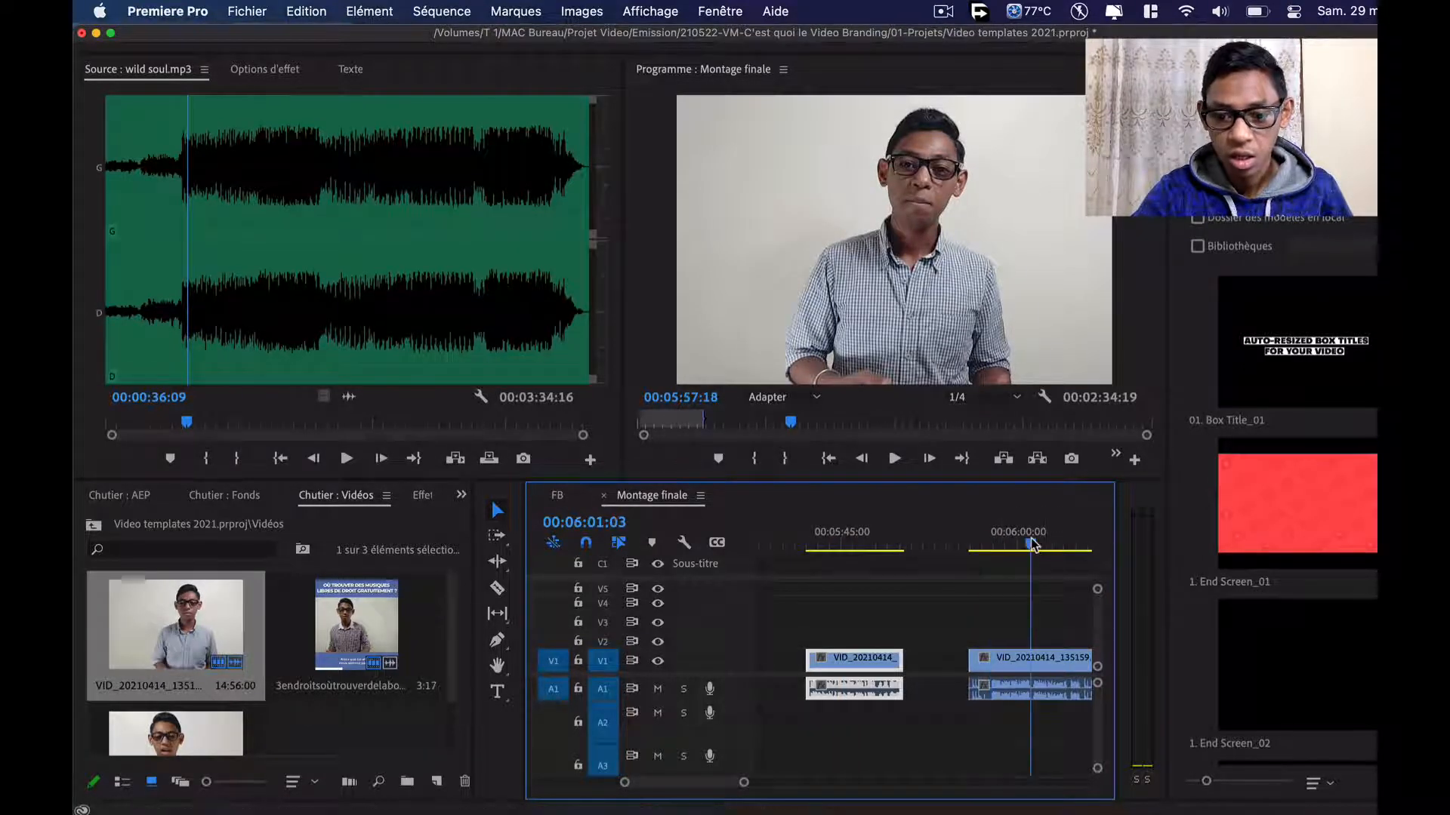
{"action": "scroll", "coordinate": [1051, 685], "scroll_direction": "up", "scroll_amount": 1}
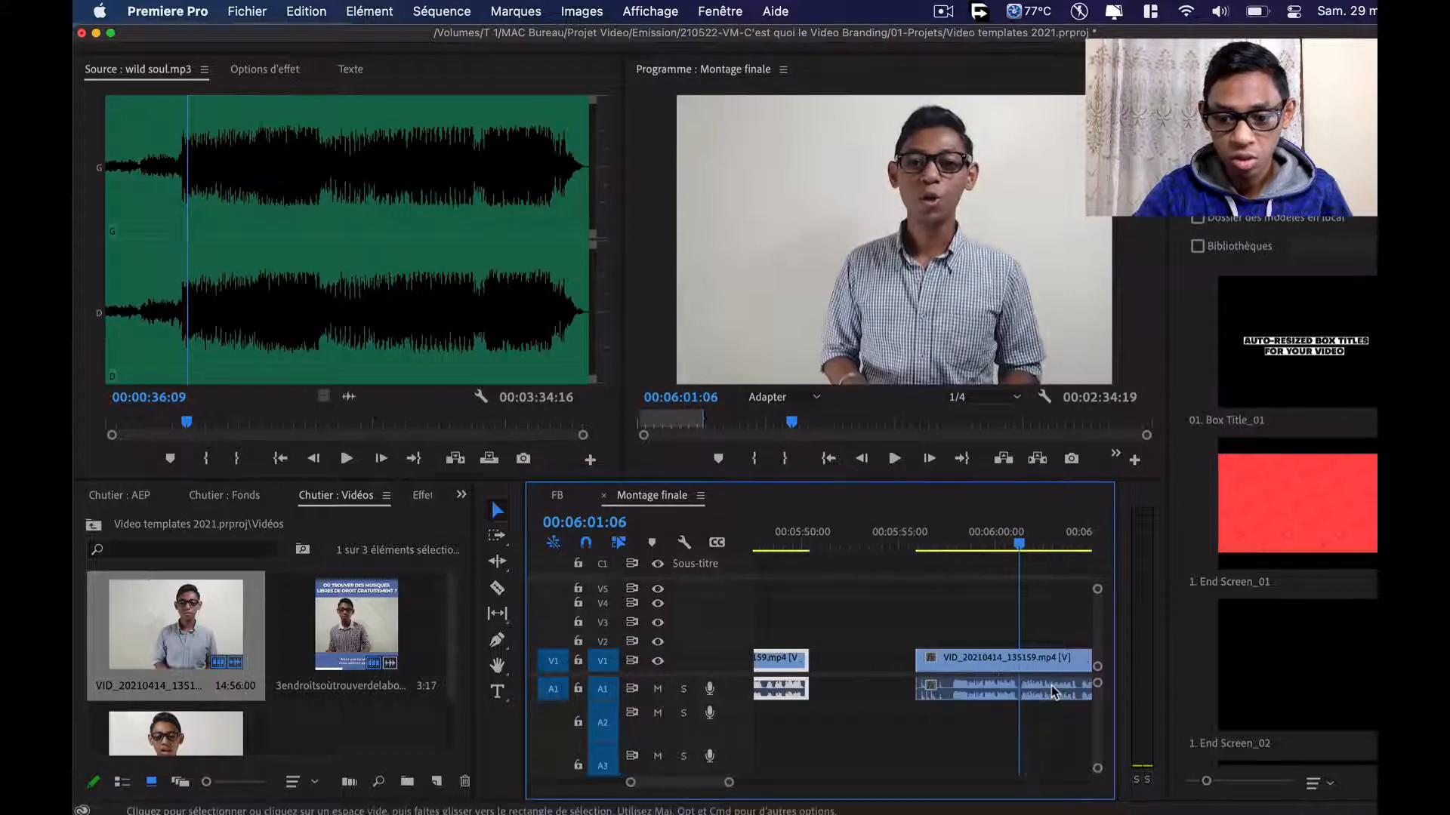
{"action": "scroll", "coordinate": [1050, 685], "scroll_direction": "right", "scroll_amount": 2}
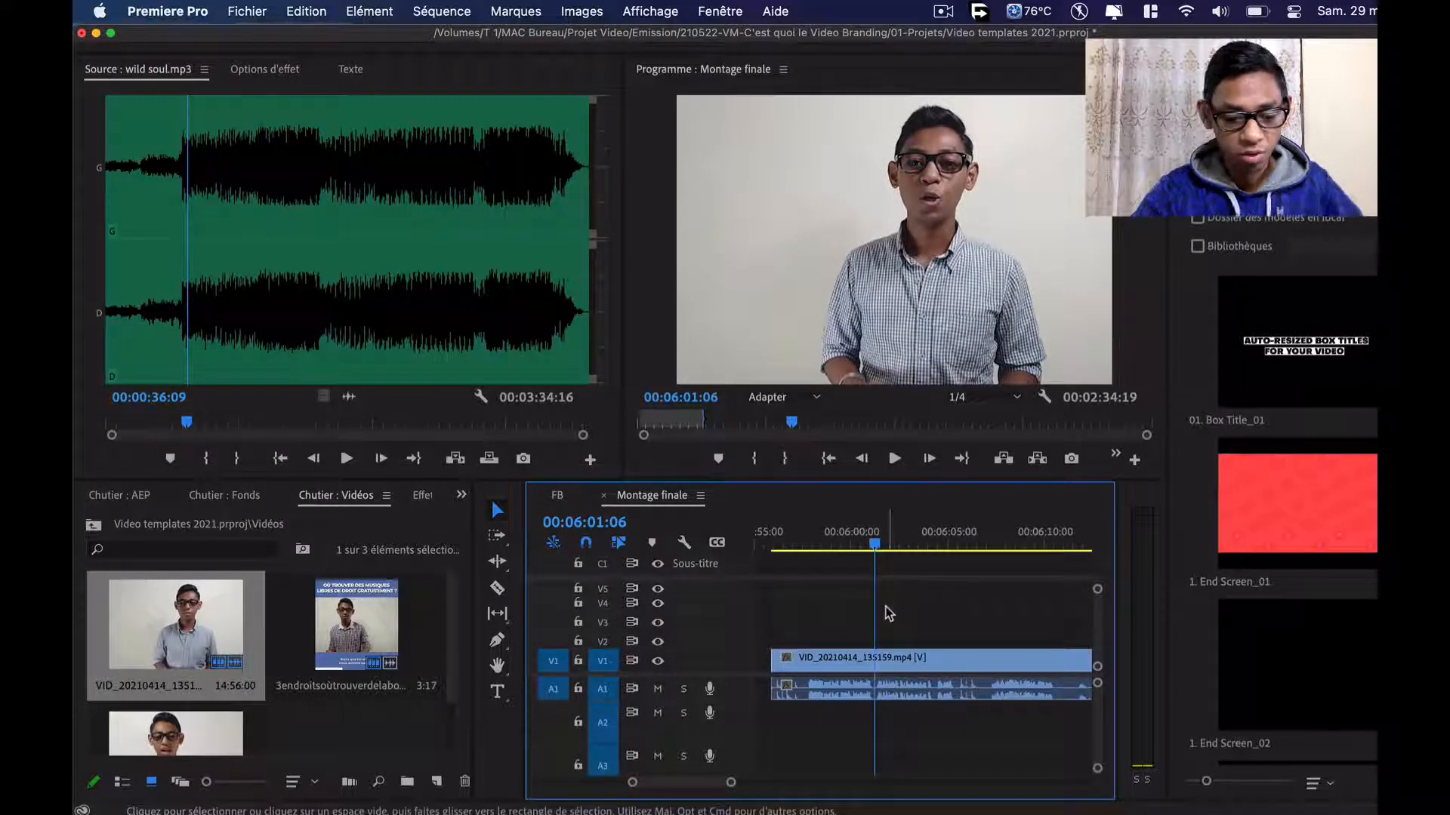
{"action": "key", "text": "c"}
{"action": "left_click", "coordinate": [875, 687]}
{"action": "key", "text": "v"}
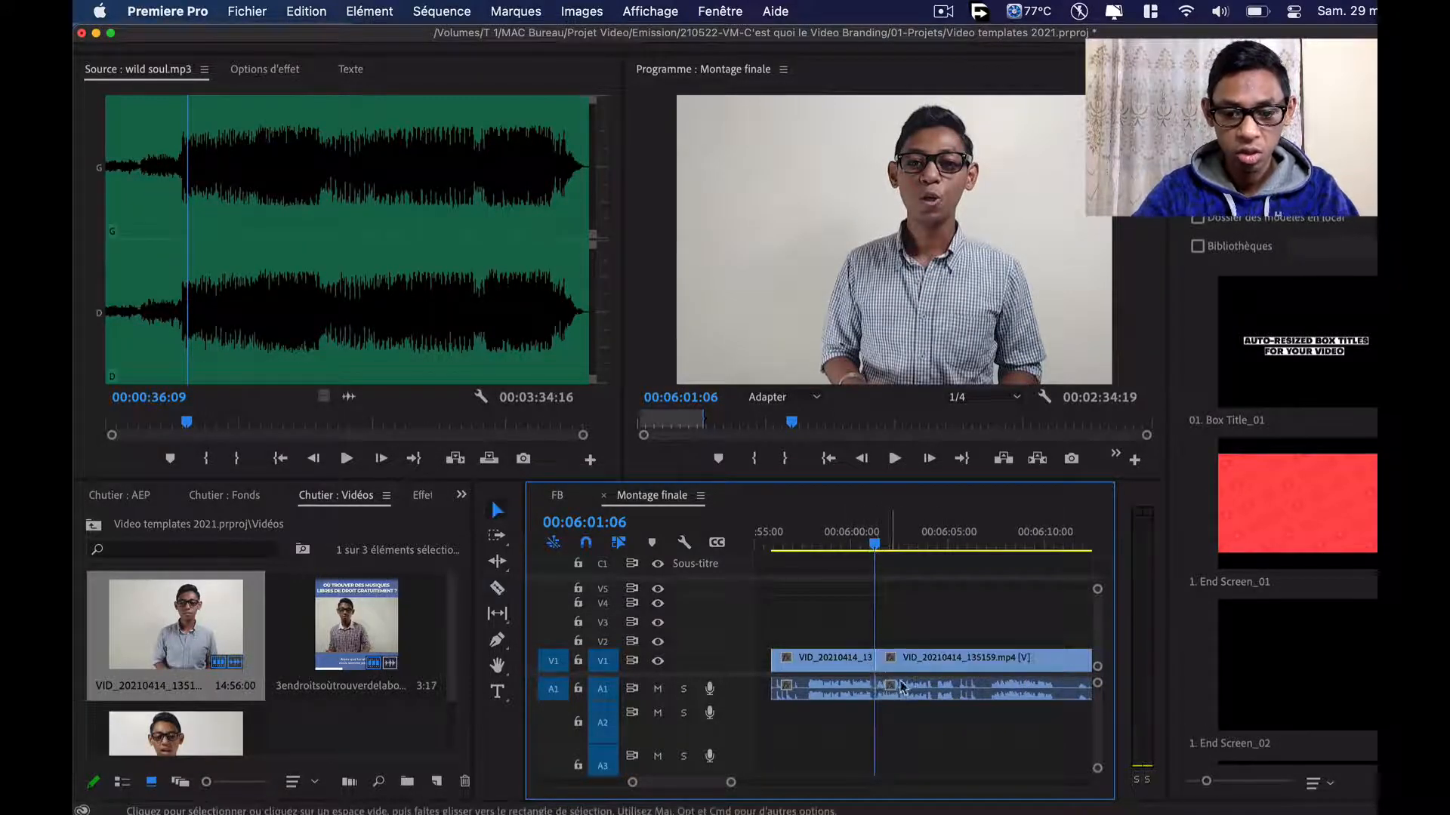
{"action": "key", "text": "c"}
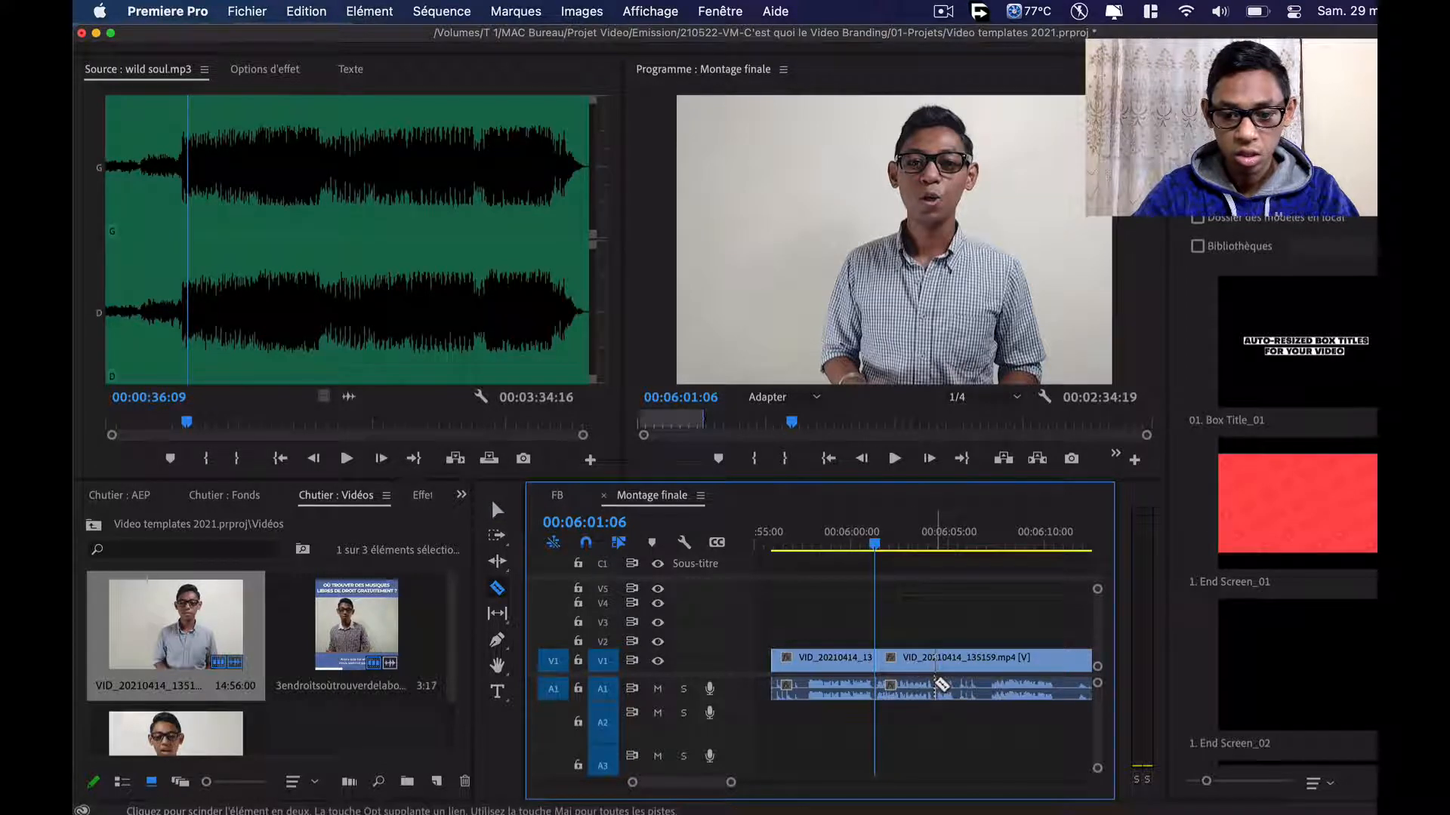
{"action": "left_click", "coordinate": [935, 687]}
Delete the unwanted piece that ends at 00:06:01:06, using the Selection tool
{"action": "key", "text": "v"}
{"action": "left_click", "coordinate": [845, 672]}
{"action": "key", "text": "Delete"}
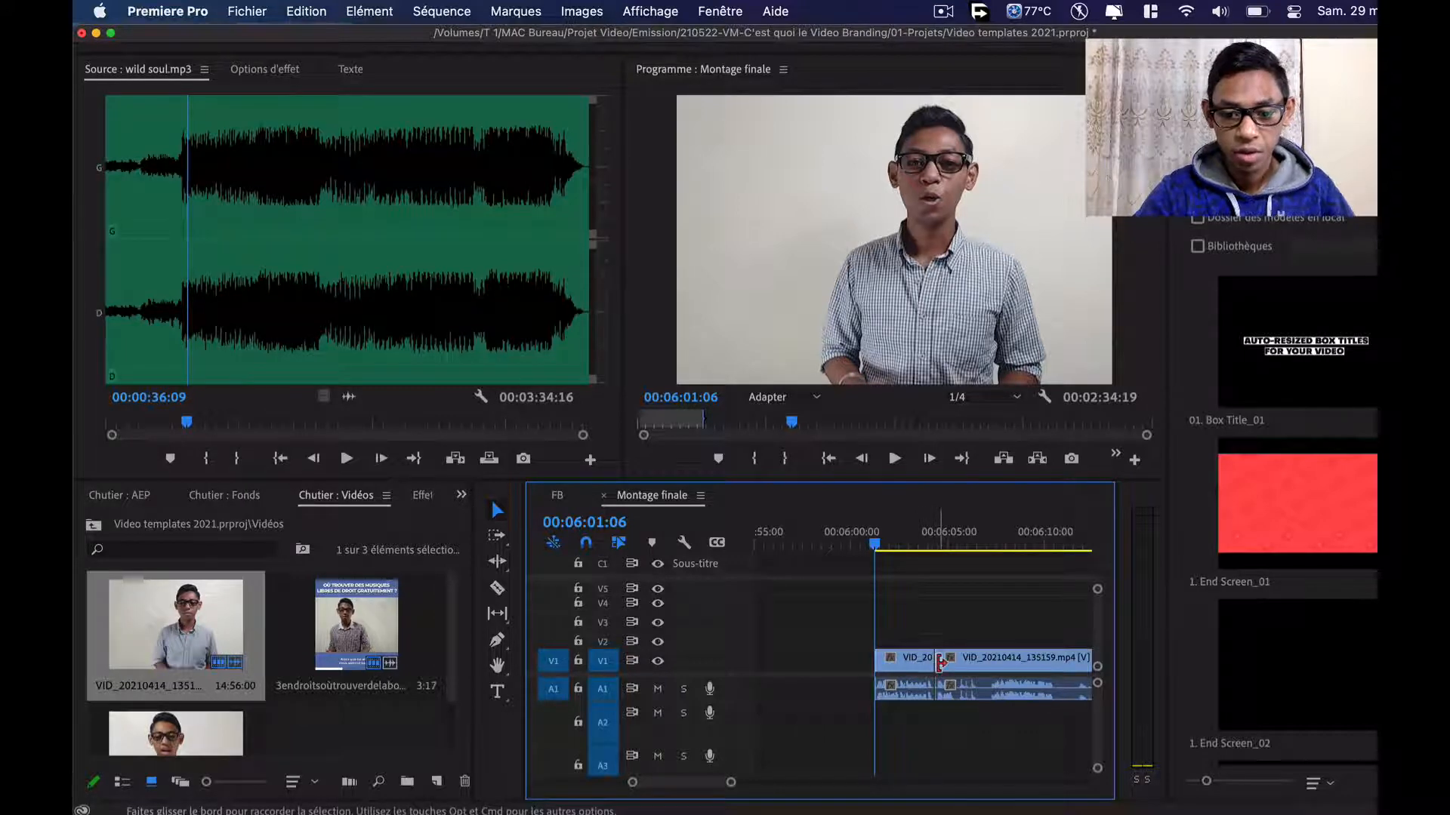
Move the short piece after the deleted part earlier, towards the end of the first kept piece, to close the gap
{"action": "left_click_drag", "start_coordinate": [922, 664], "coordinate": [853, 666]}
{"action": "scroll", "coordinate": [853, 666], "scroll_direction": "left", "scroll_amount": 3}
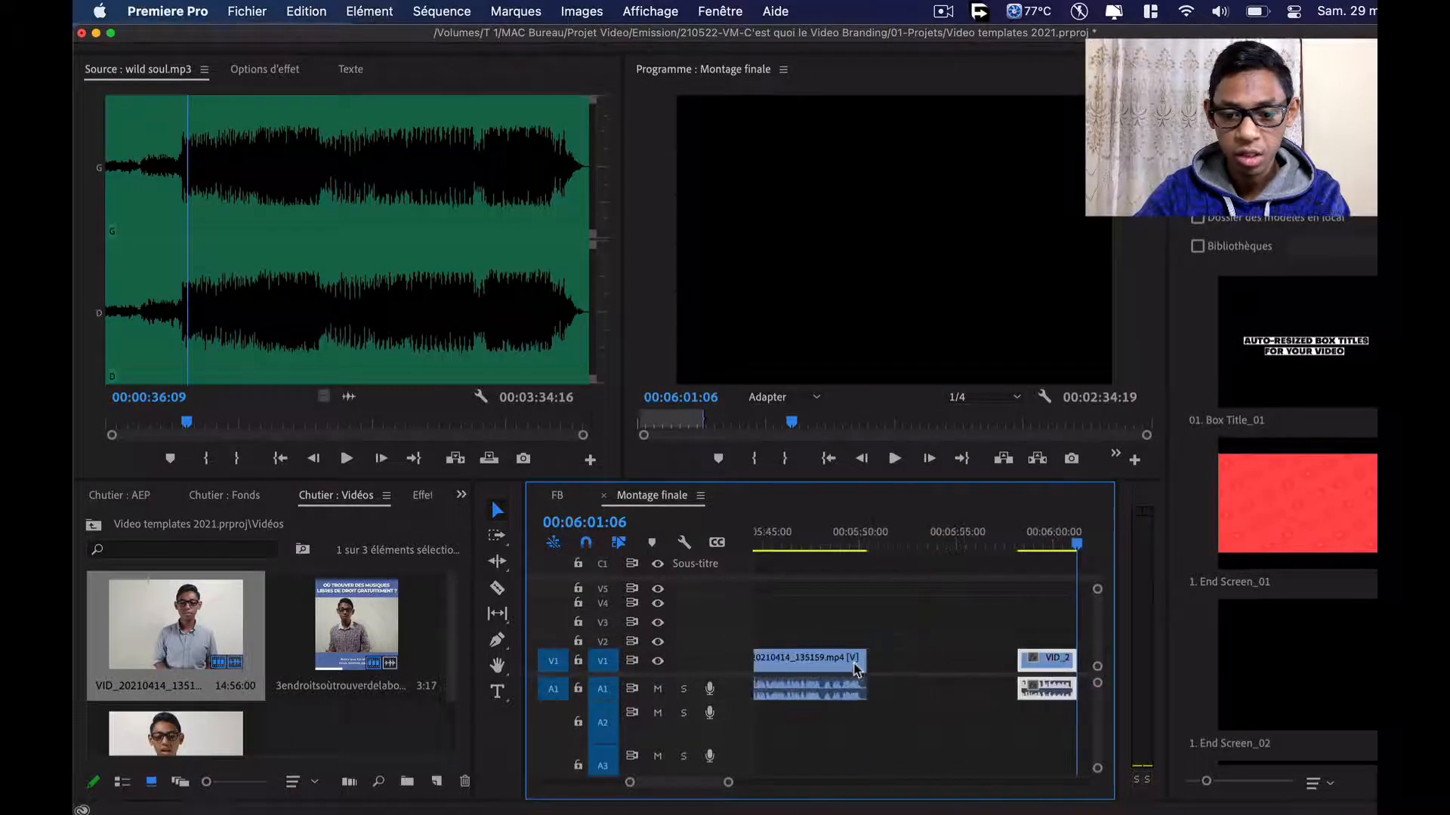
{"action": "scroll", "coordinate": [855, 669], "scroll_direction": "down", "scroll_amount": 1}
{"action": "left_click_drag", "start_coordinate": [1012, 665], "coordinate": [897, 668]}
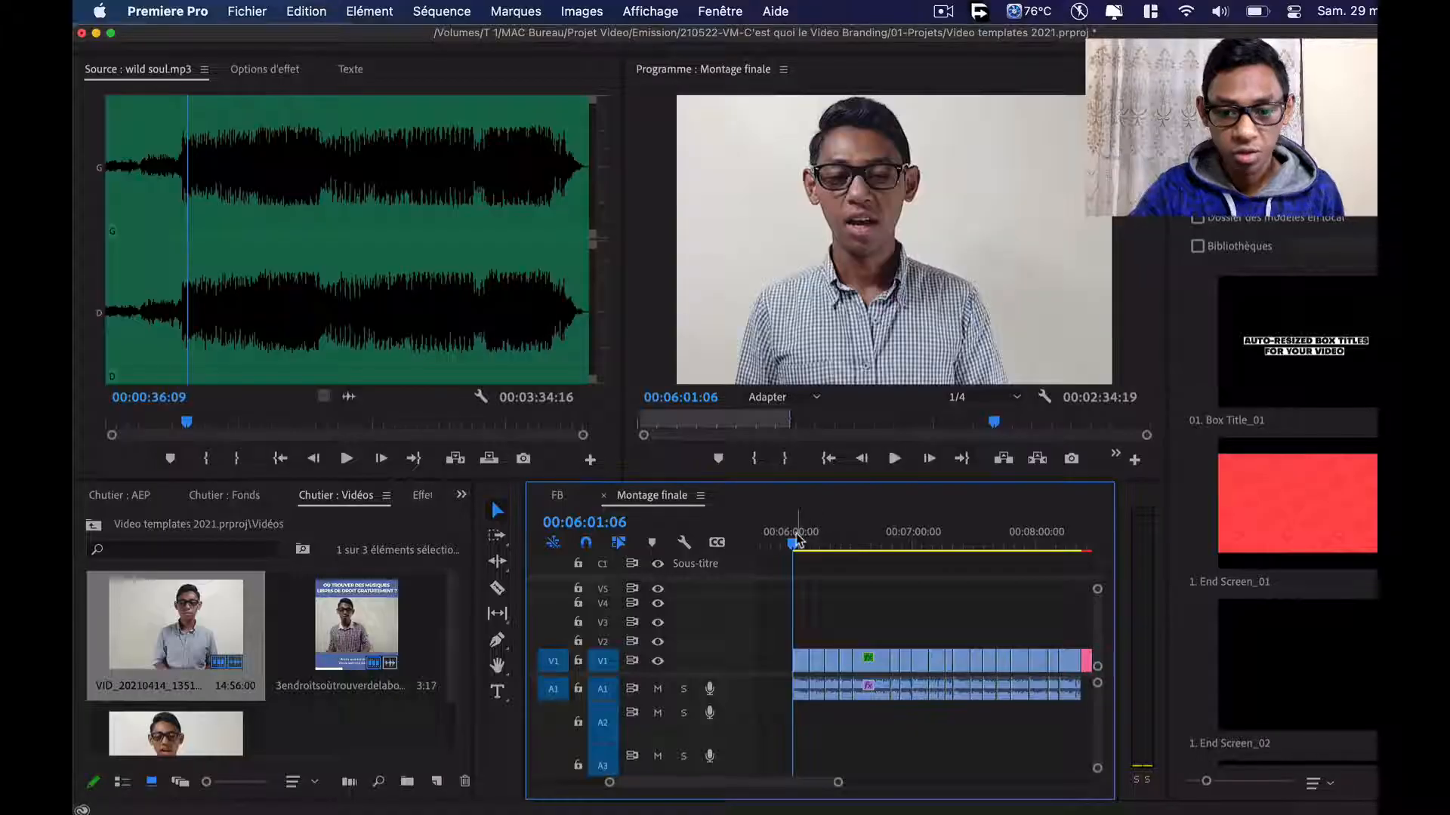
Open the AEP bin and save the project
{"action": "mouse_move", "coordinate": [797, 538]}
{"action": "left_mouse_down"}
{"action": "mouse_move", "coordinate": [1039, 541]}
{"action": "mouse_move", "coordinate": [1068, 555]}
{"action": "mouse_move", "coordinate": [867, 528]}
{"action": "mouse_move", "coordinate": [796, 540]}
{"action": "left_mouse_up"}
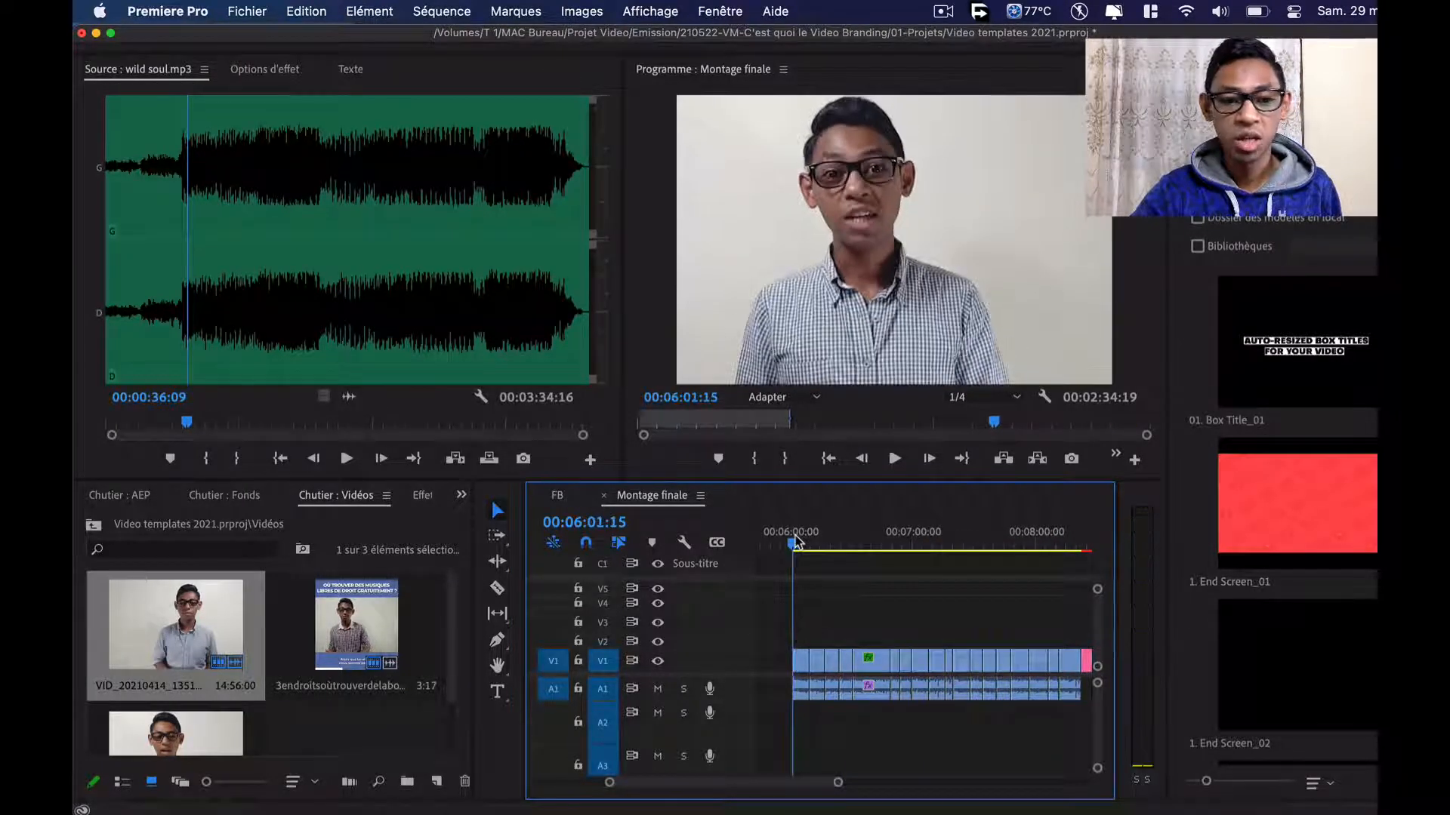
{"action": "left_click", "coordinate": [378, 251]}
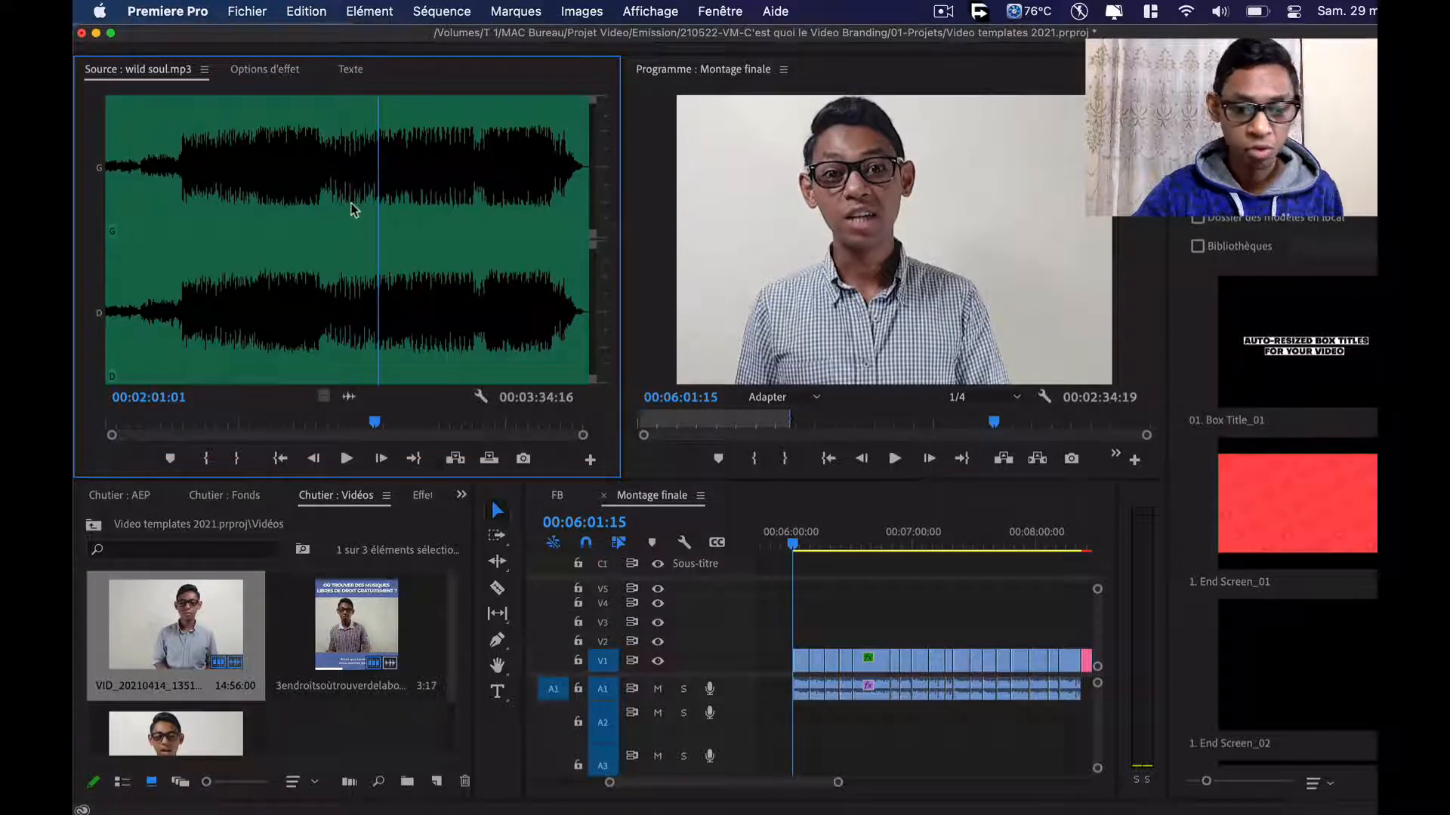
{"action": "left_click", "coordinate": [121, 497]}
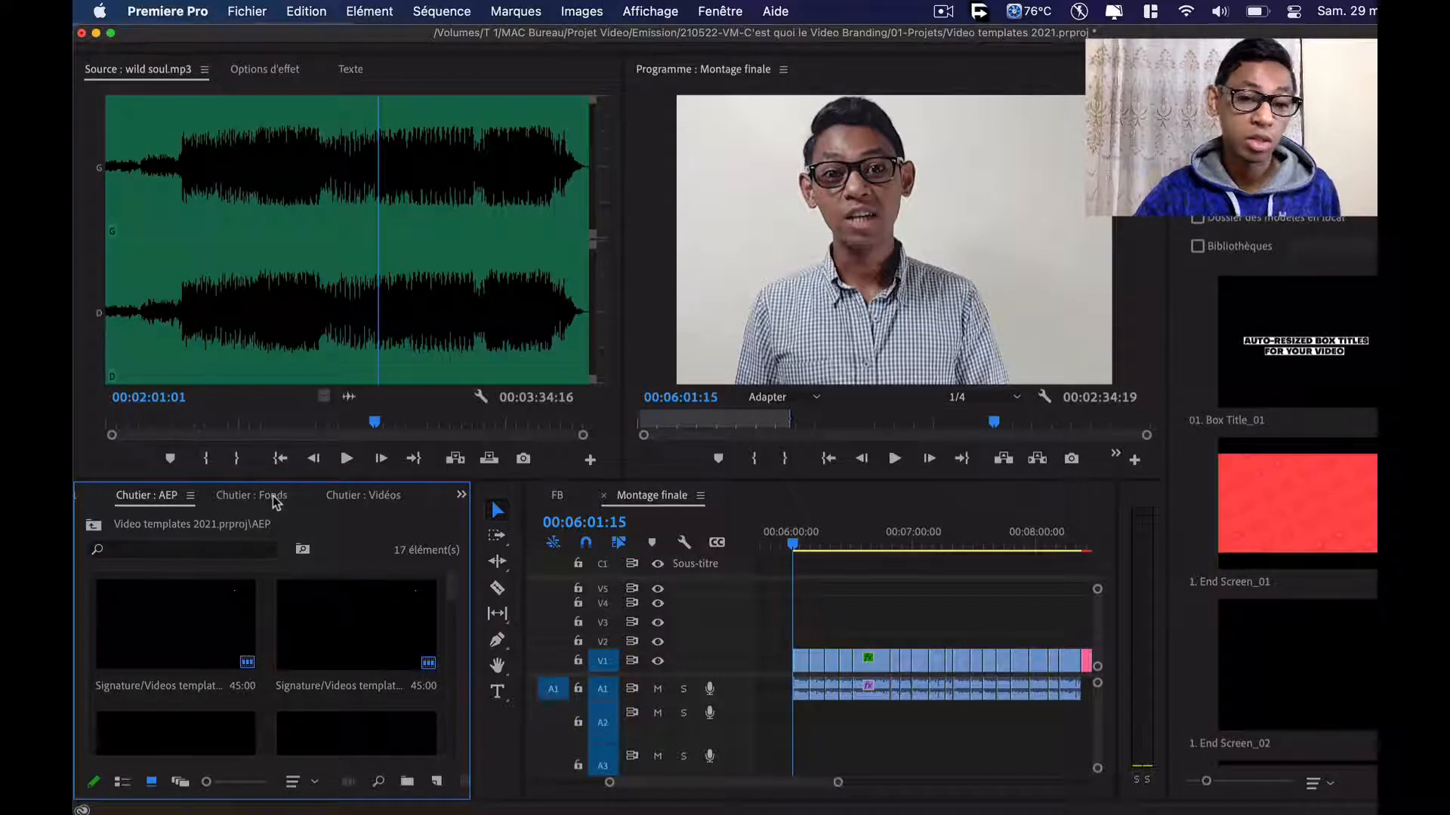
{"action": "key", "text": "super+s"}
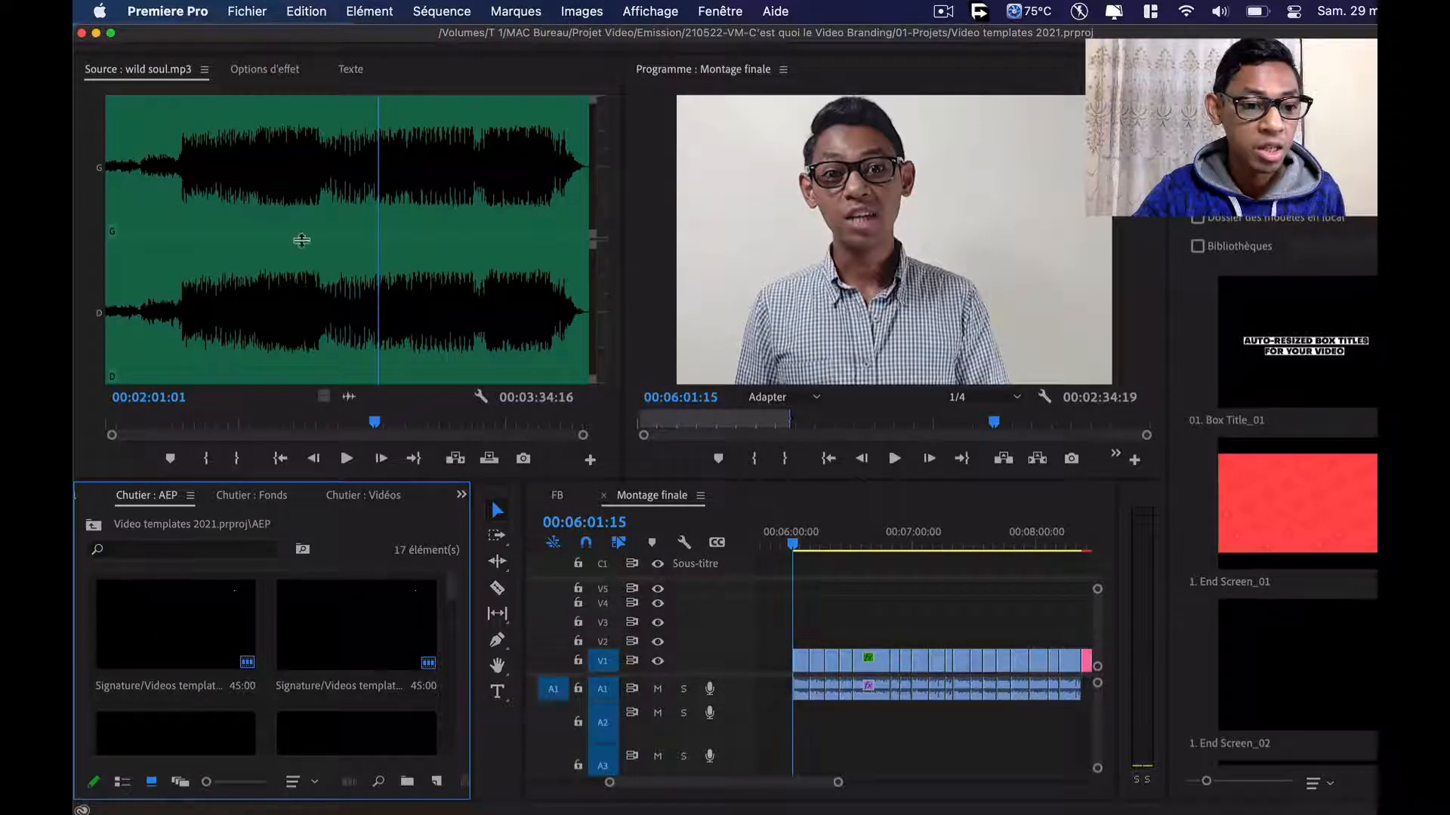
Import ill musique.mov and Ilustratin MUSIC.mov from the 02-Sources folder in Finder into the Vidéos bin inside Illustrations
{"action": "left_click", "coordinate": [164, 505]}
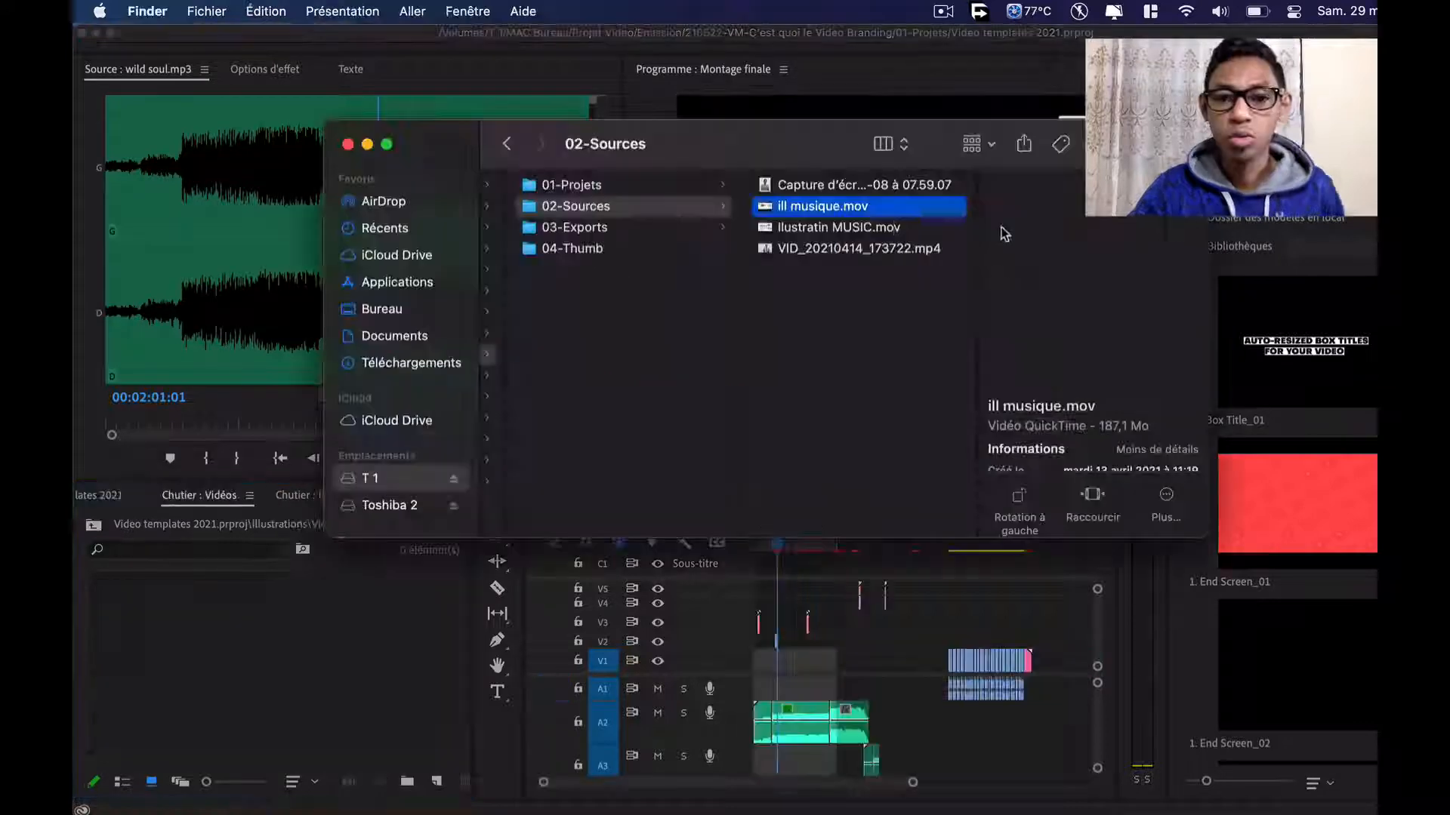
{"action": "left_click", "coordinate": [857, 227], "text": "shift"}
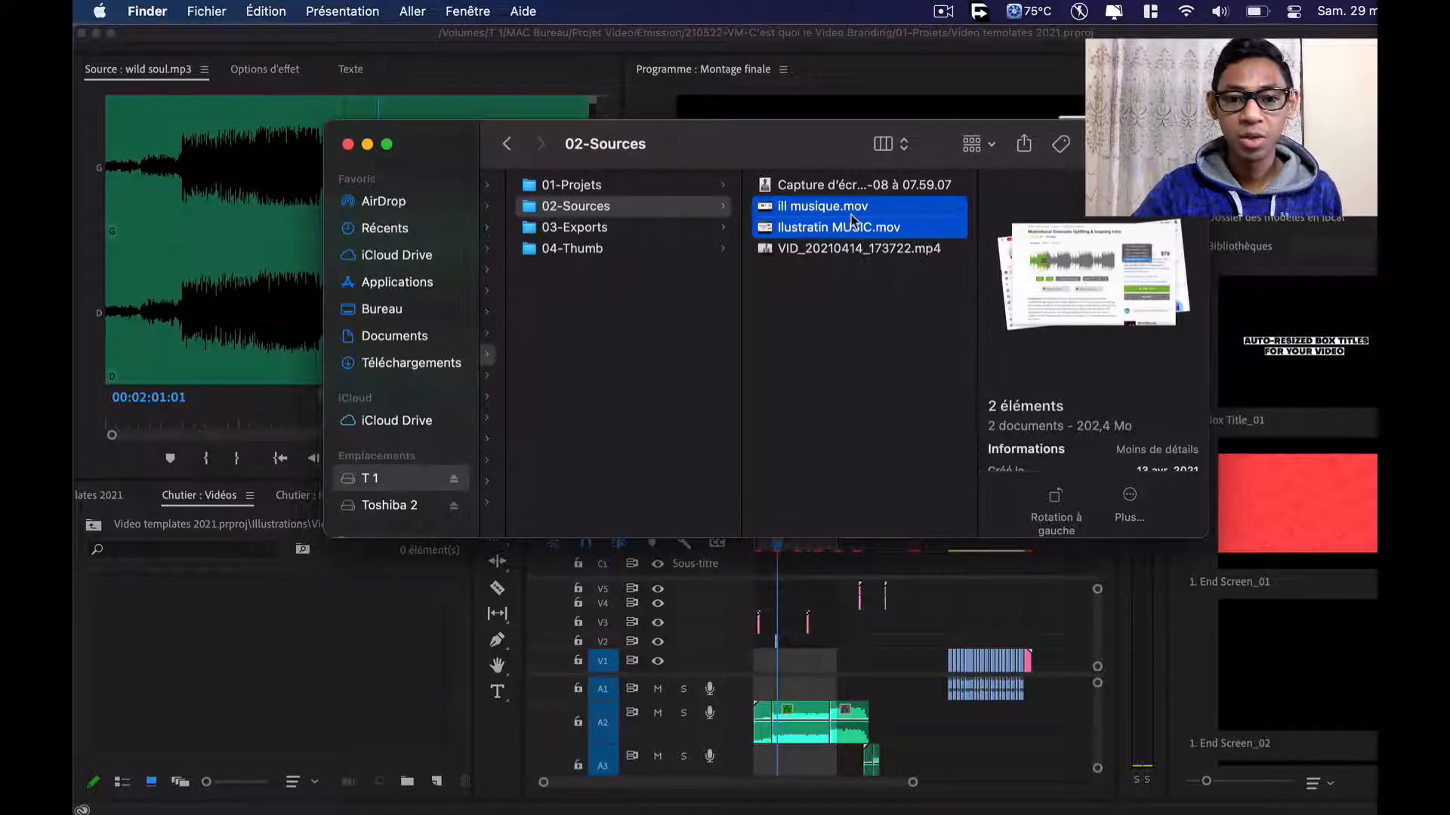
{"action": "left_click_drag", "start_coordinate": [826, 226], "coordinate": [347, 548]}
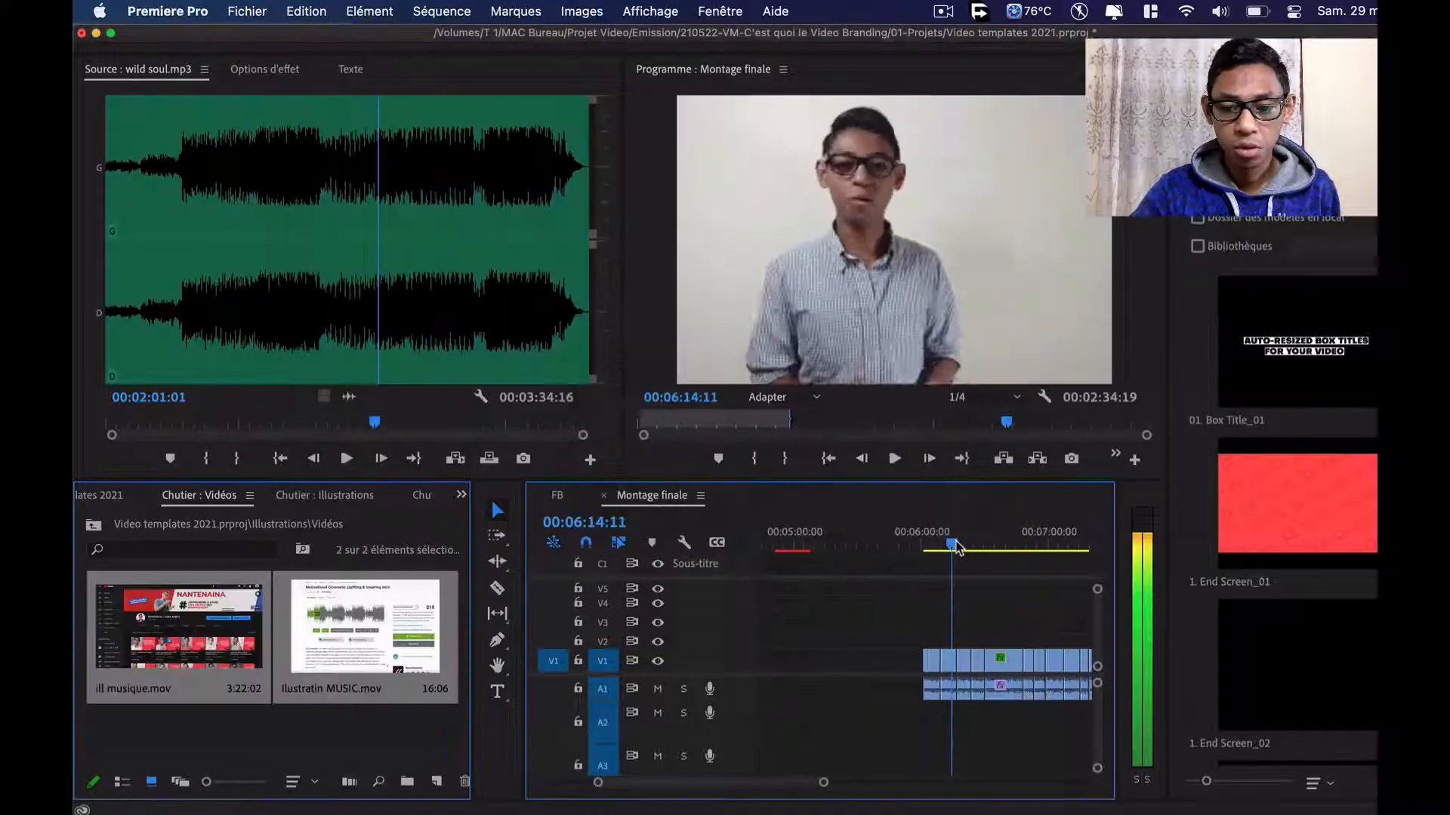
Place the sequence playhead at 00:06:17:15 and open ill musique.mov in the Source monitor
{"action": "left_click_drag", "start_coordinate": [959, 544], "coordinate": [961, 543]}
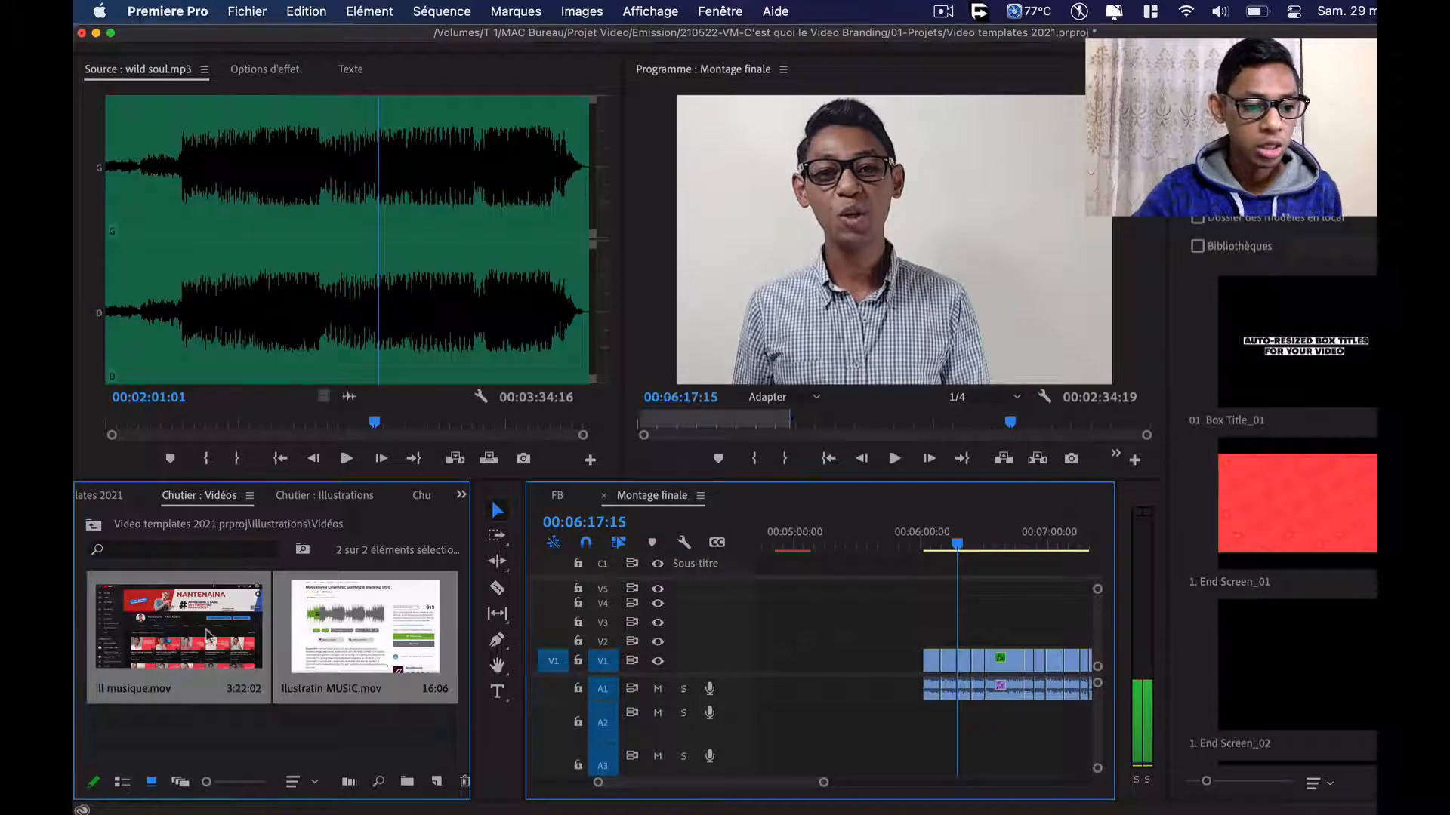
{"action": "left_click", "coordinate": [199, 656]}
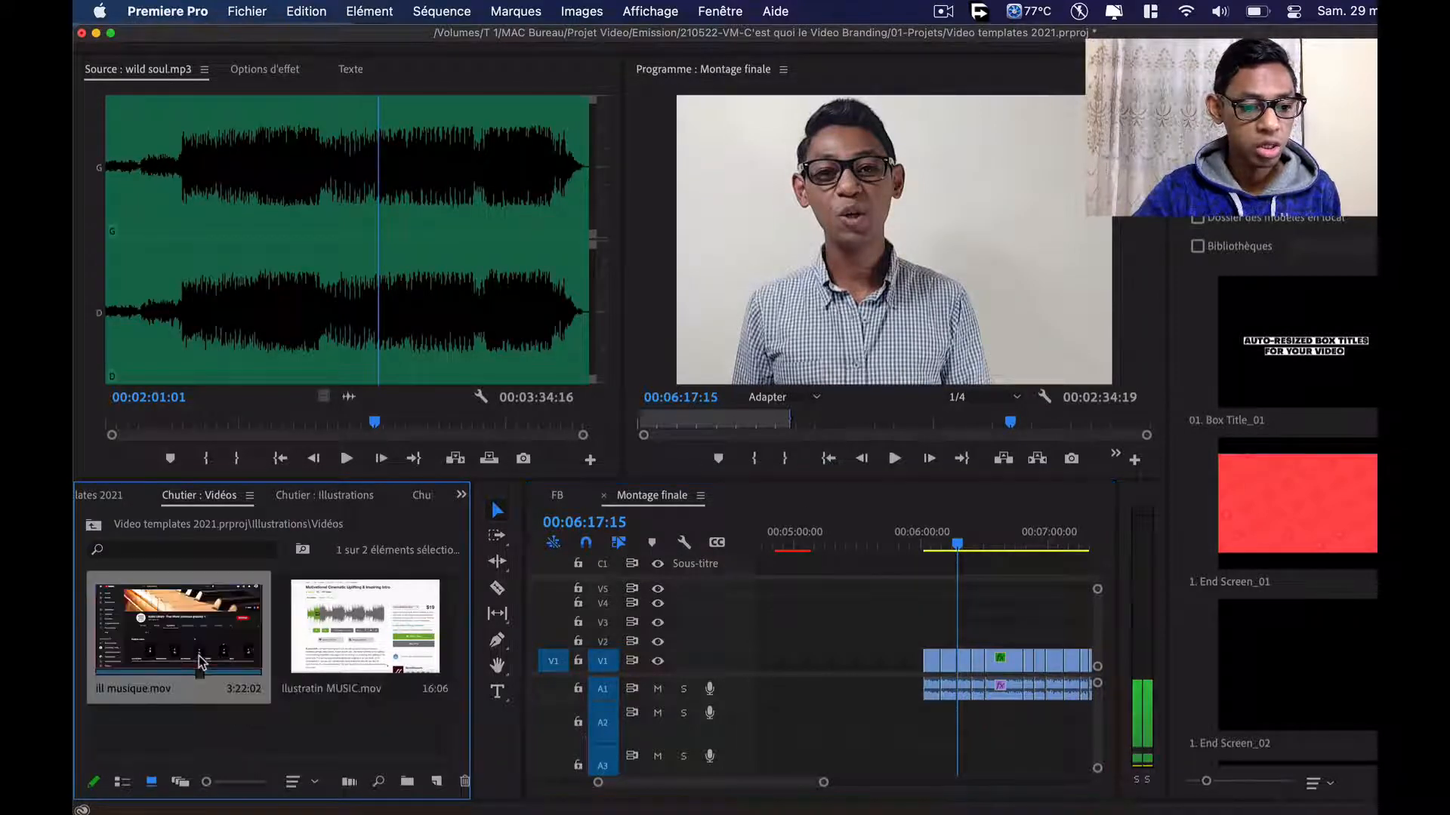
{"action": "double_click", "coordinate": [203, 656]}
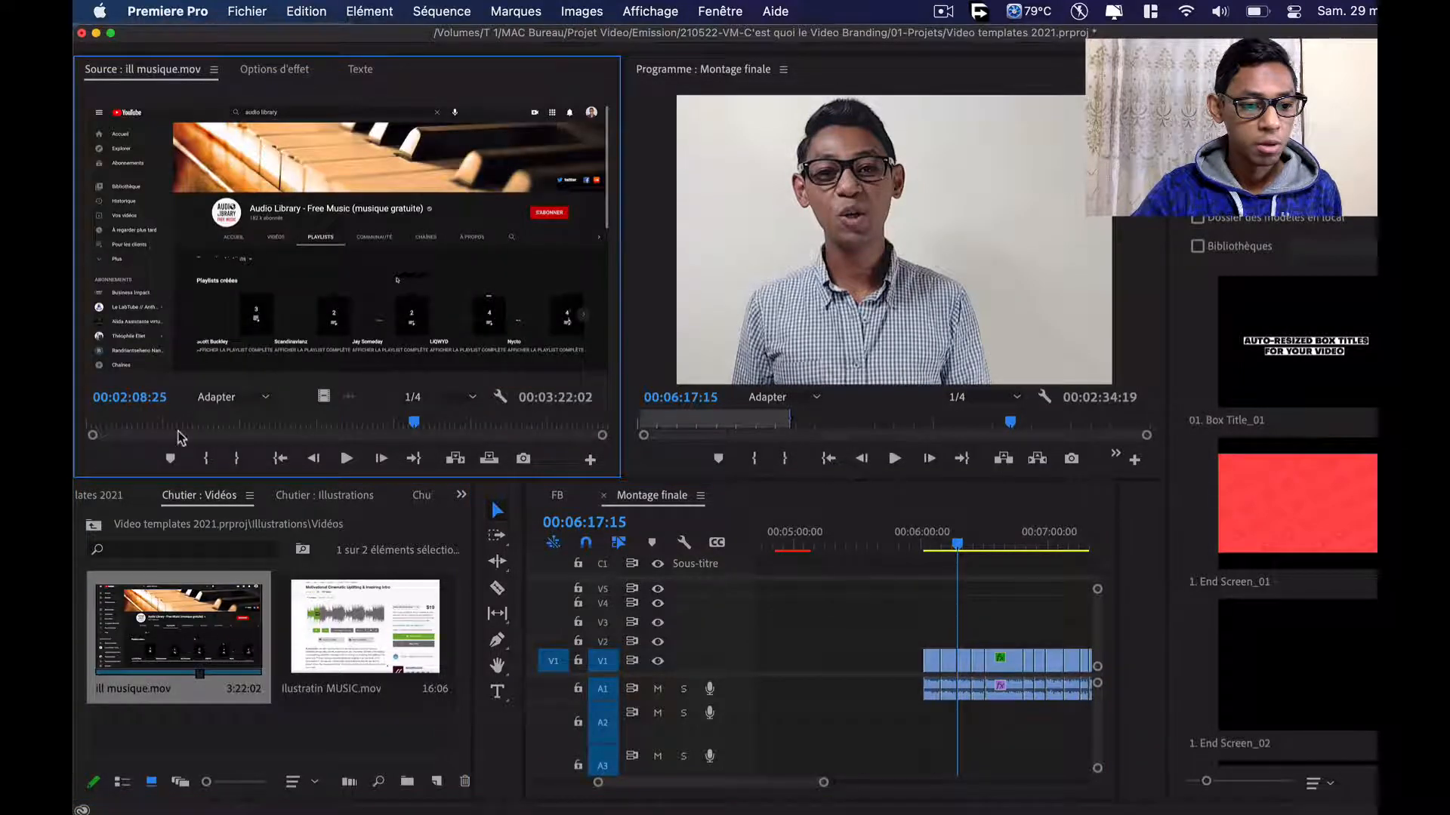
Look through ill musique.mov in the Source monitor from its start up to 00:00:35:24
{"action": "left_click", "coordinate": [86, 421]}
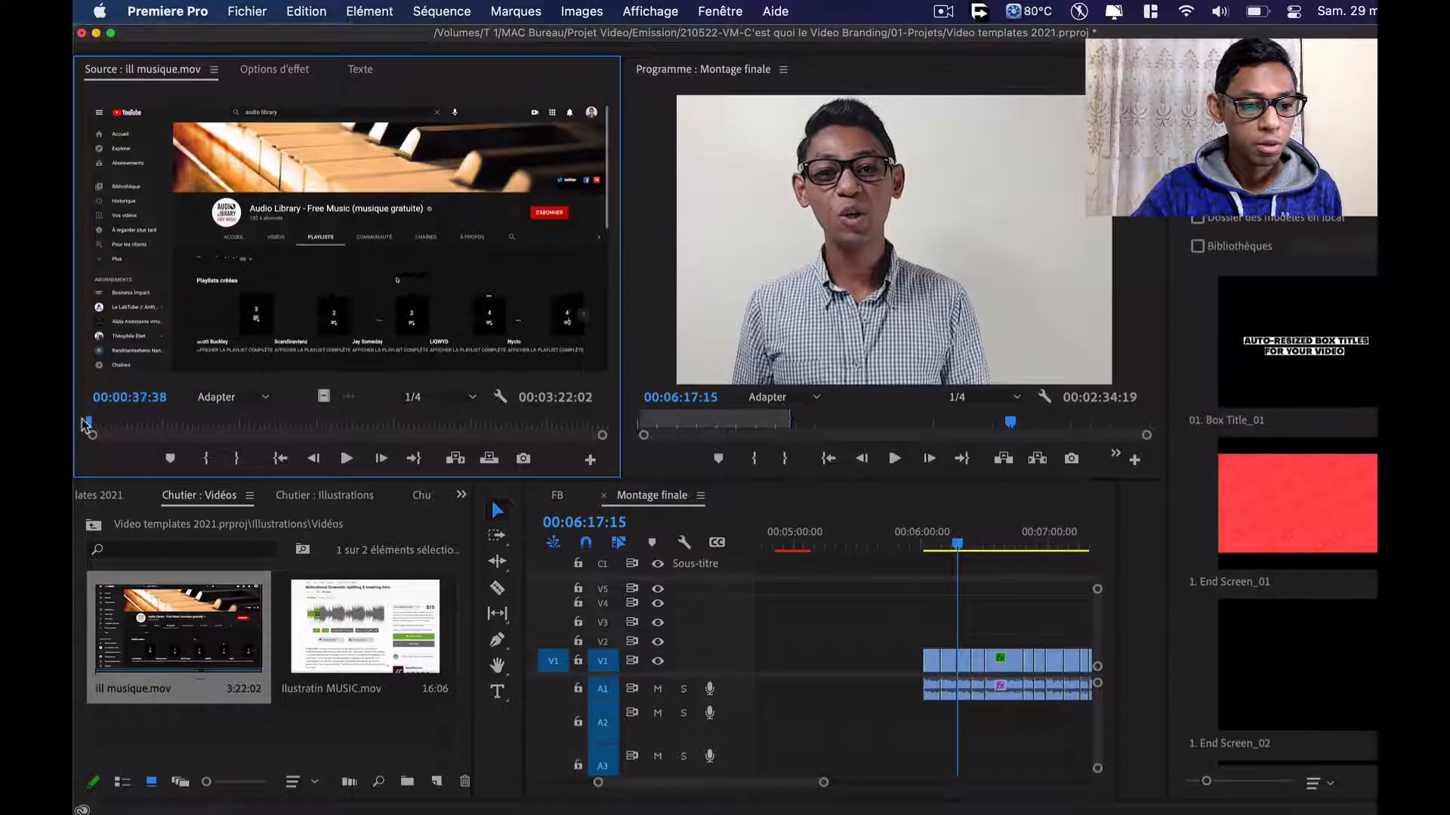
{"action": "left_click_drag", "start_coordinate": [86, 423], "coordinate": [76, 428]}
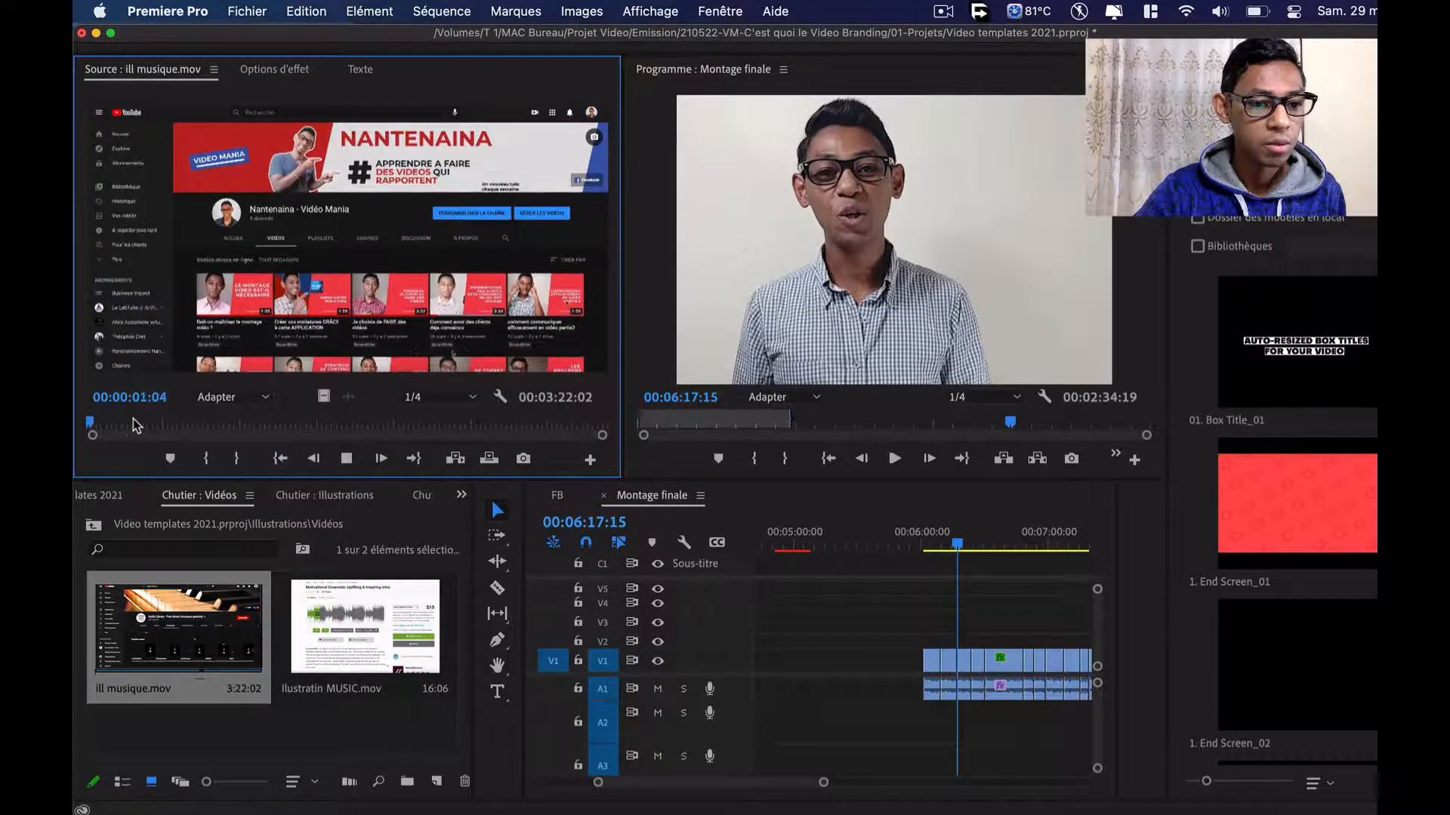
{"action": "left_click_drag", "start_coordinate": [136, 425], "coordinate": [182, 433]}
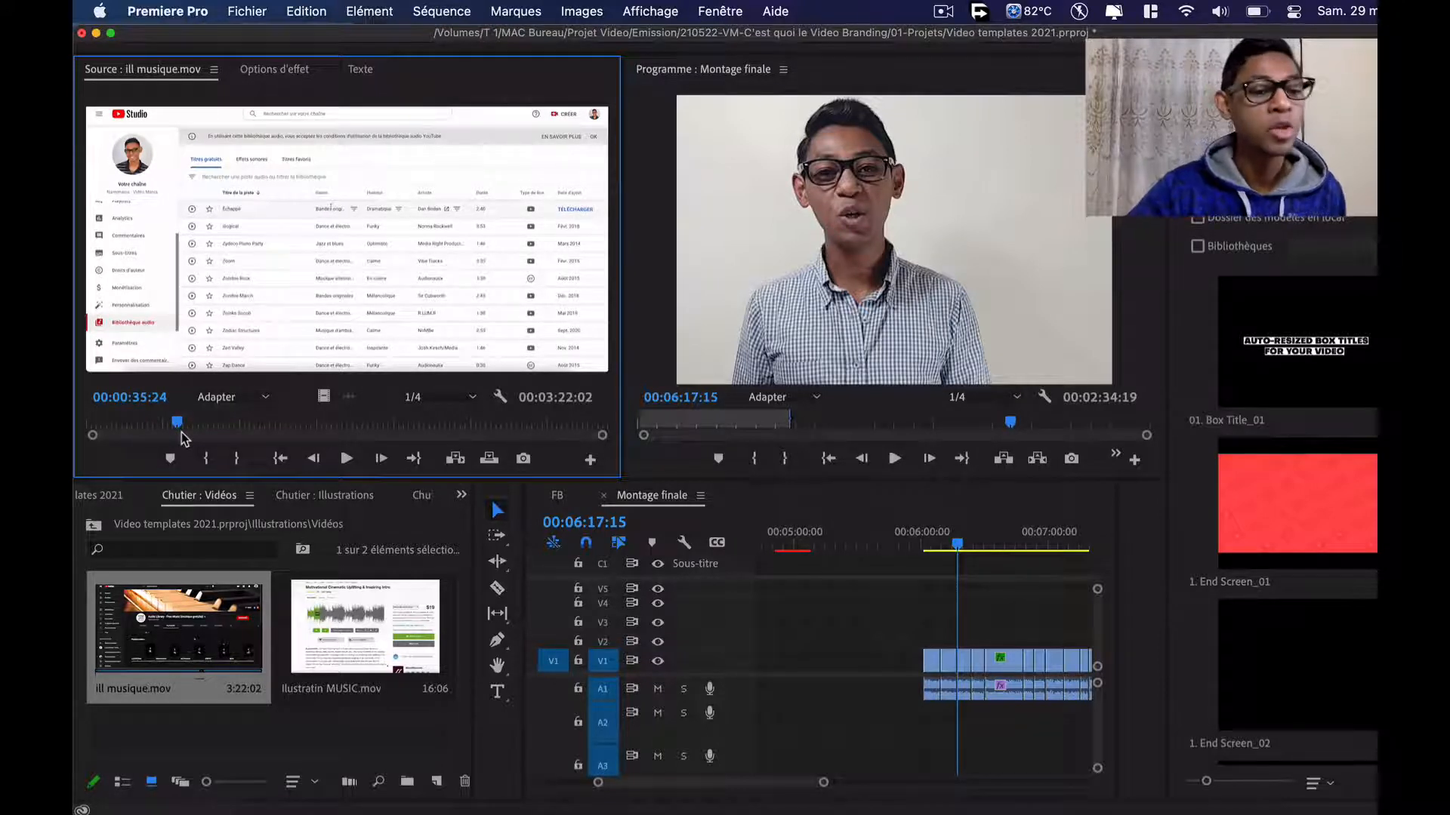
Mark an in point near the start of ill musique.mov and an out point at about 00:00:35:03
{"action": "left_click_drag", "start_coordinate": [181, 432], "coordinate": [89, 438]}
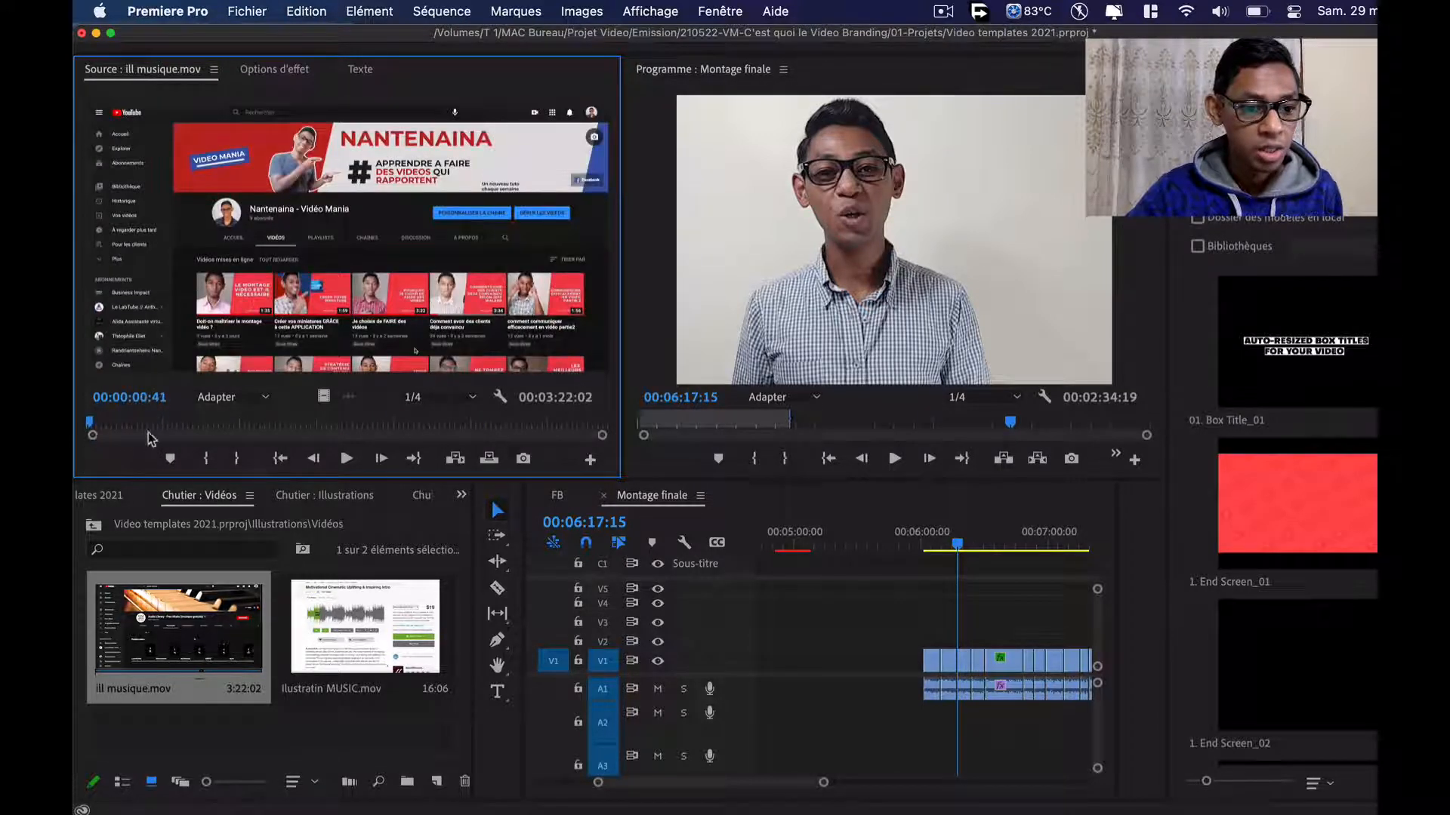
{"action": "left_click", "coordinate": [204, 459]}
{"action": "left_click", "coordinate": [175, 424]}
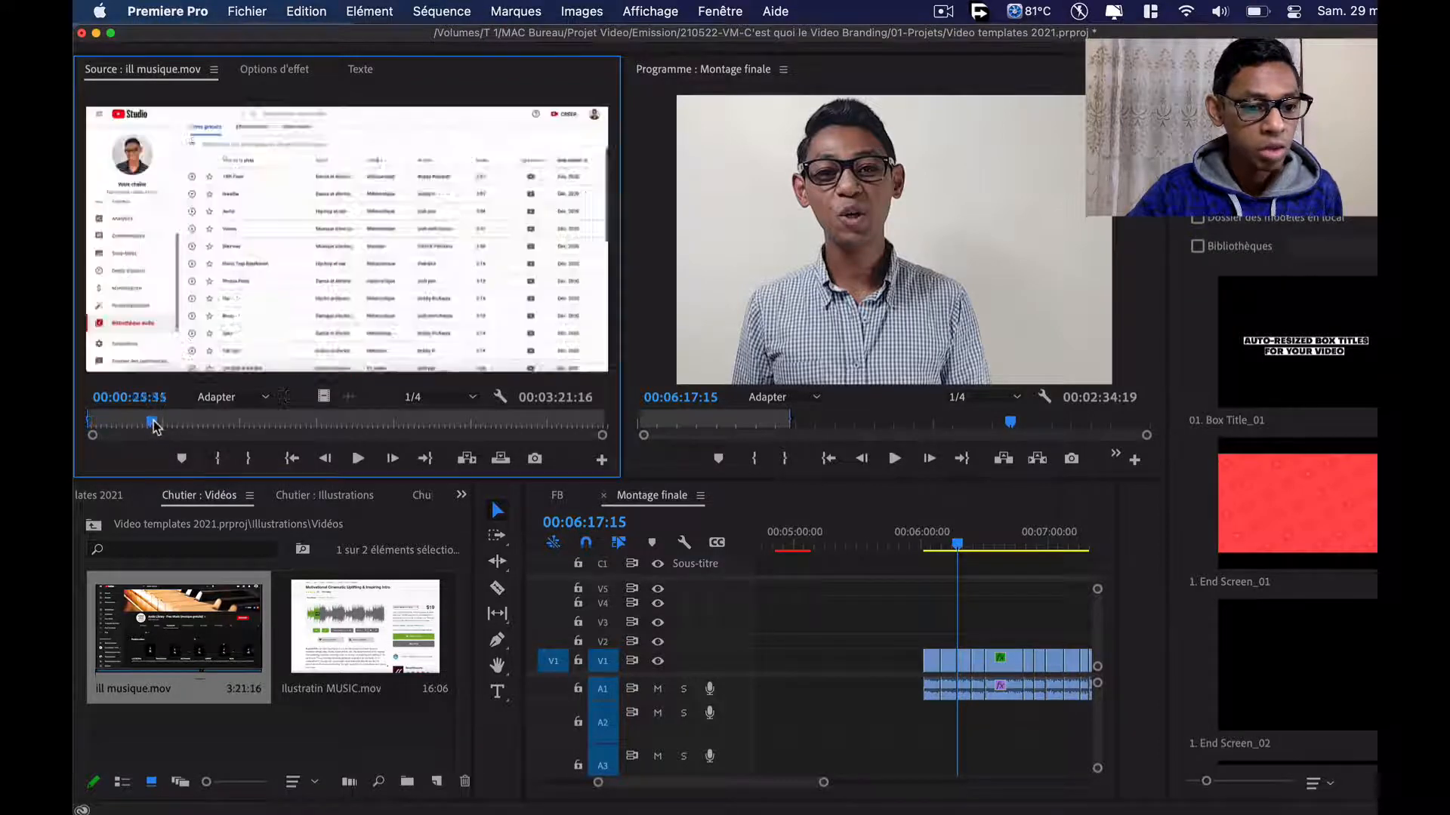
{"action": "left_click", "coordinate": [248, 460]}
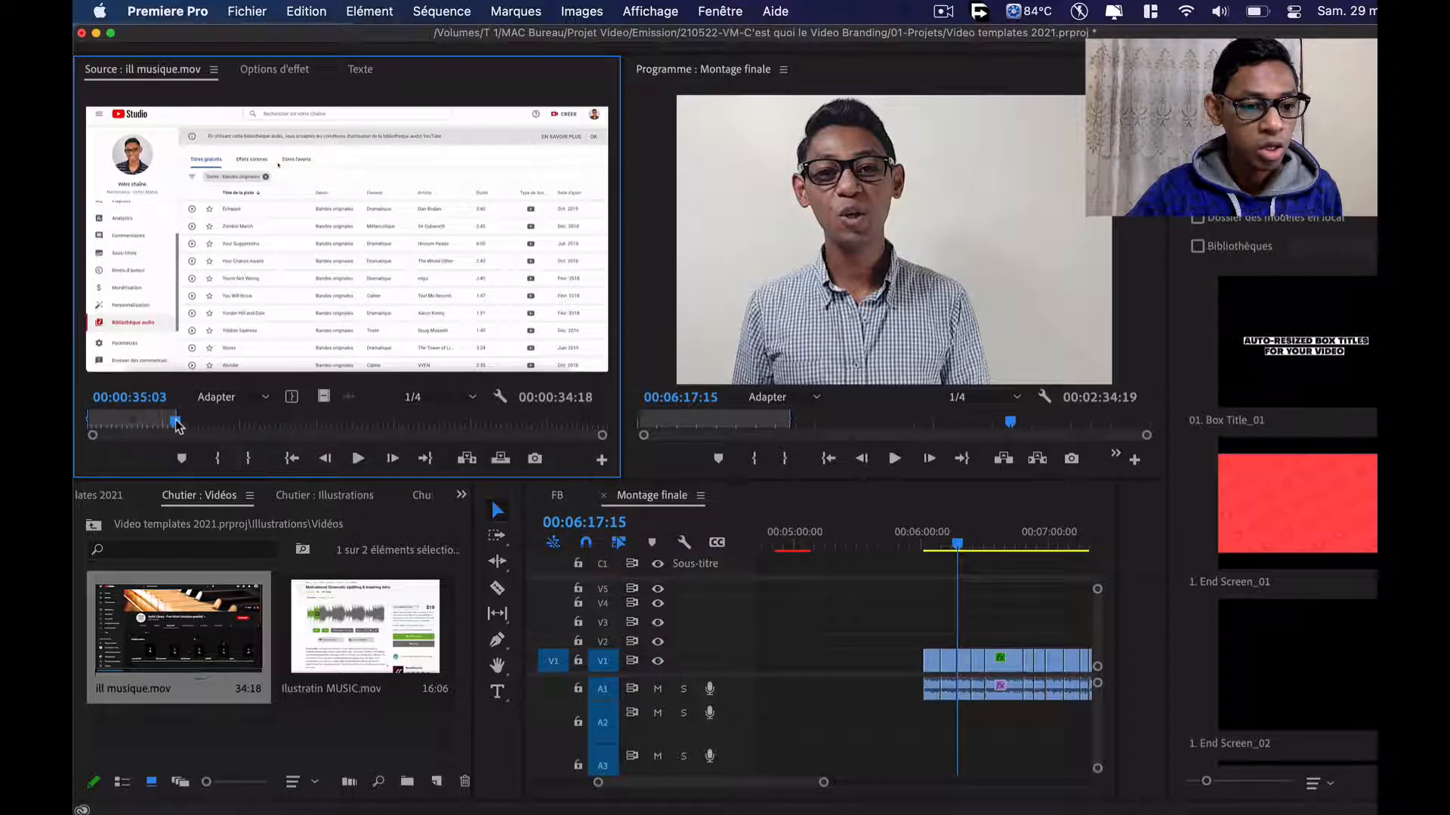
Mark the portion of ill musique.mov from 00:00:52:01 to 00:01:27:25 with in and out points
{"action": "left_click_drag", "start_coordinate": [176, 425], "coordinate": [220, 425]}
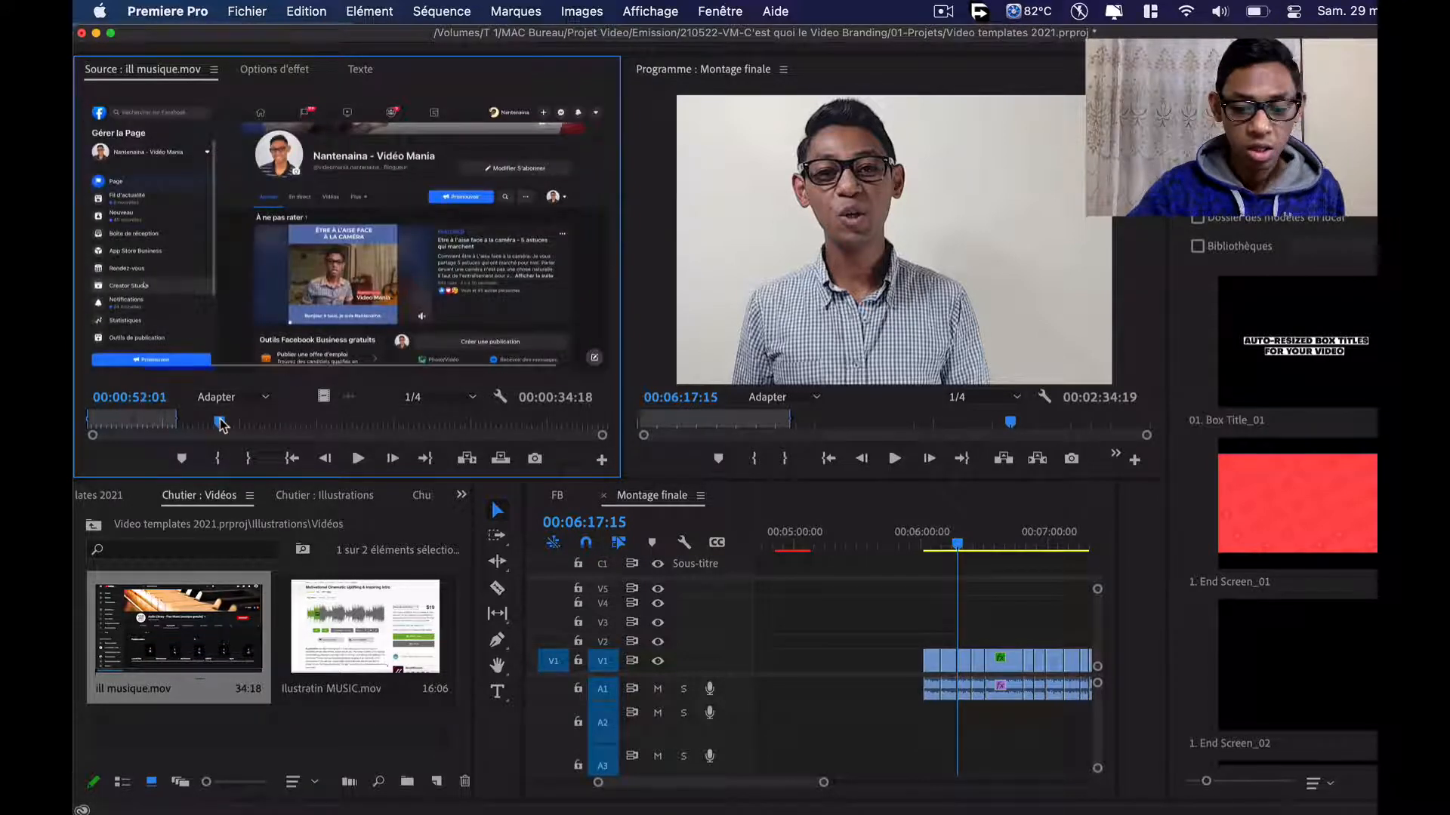
{"action": "key", "text": "i"}
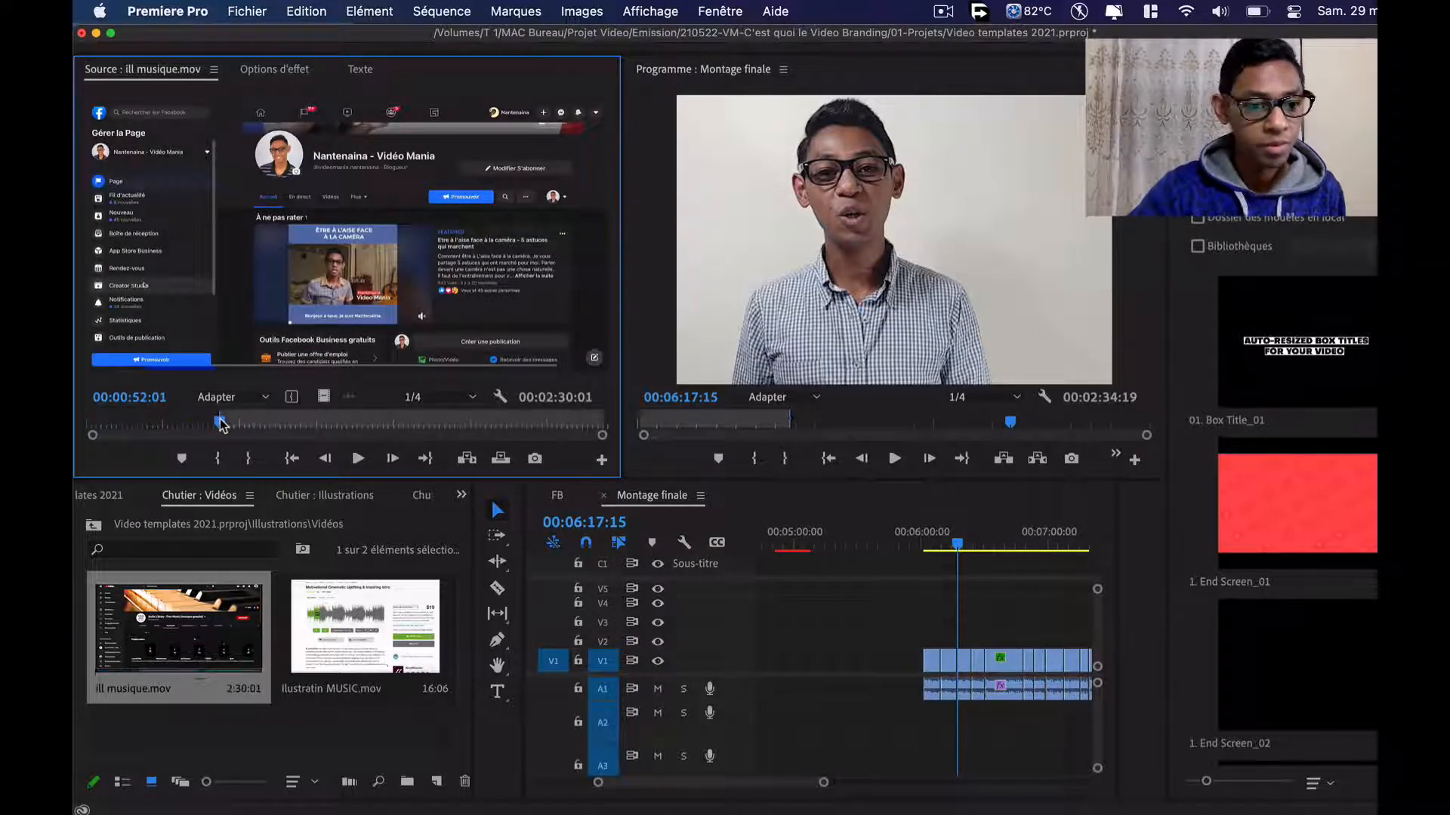
{"action": "left_click", "coordinate": [315, 423]}
{"action": "key", "text": "o"}
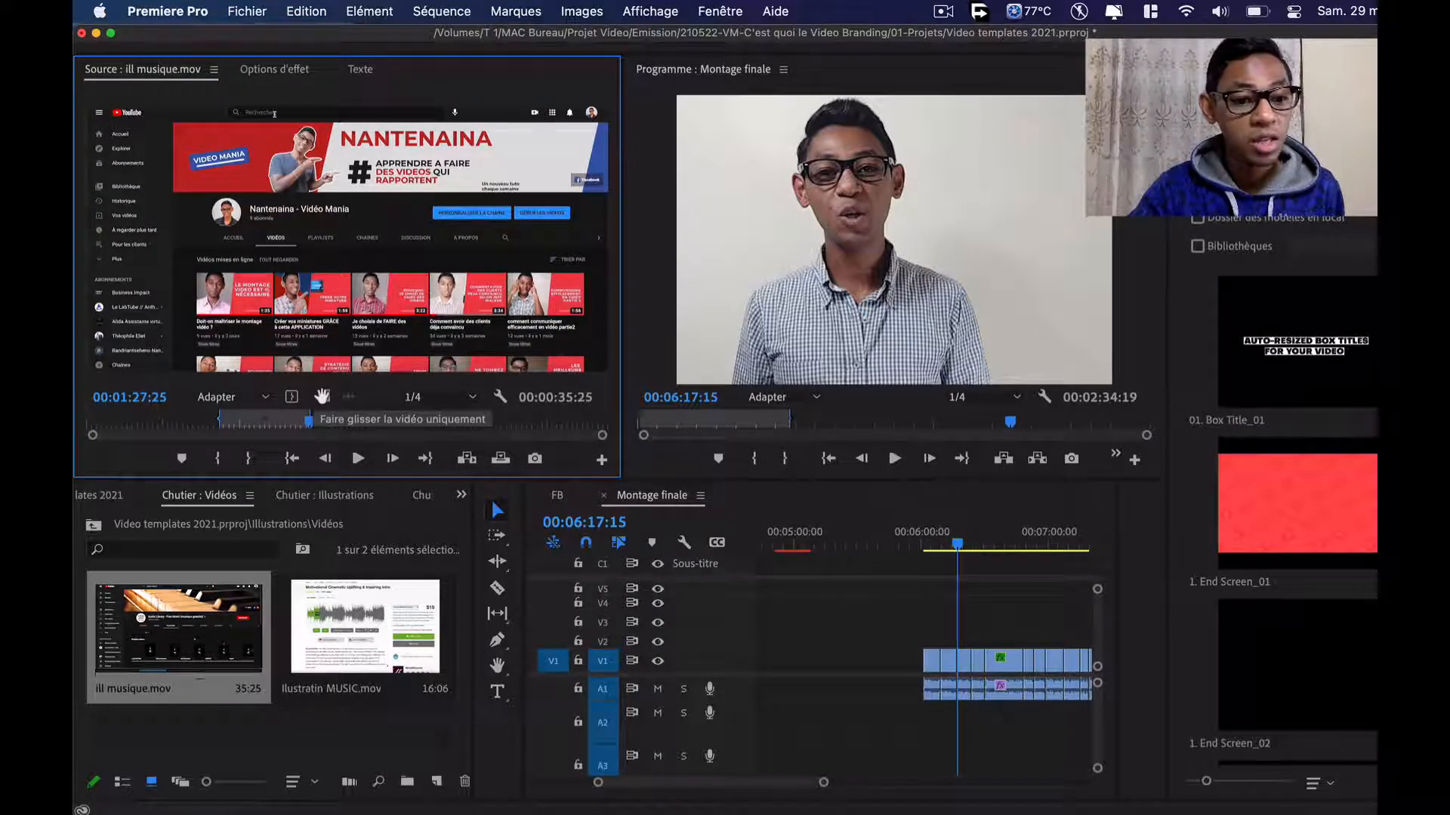
Place only the video of the marked ill musique.mov portion on V2 just after 00:06:23:10 and play back its start
{"action": "left_click_drag", "start_coordinate": [322, 396], "coordinate": [946, 646]}
{"action": "scroll", "coordinate": [974, 637], "scroll_direction": "right", "scroll_amount": 2}
{"action": "key", "text": "space"}
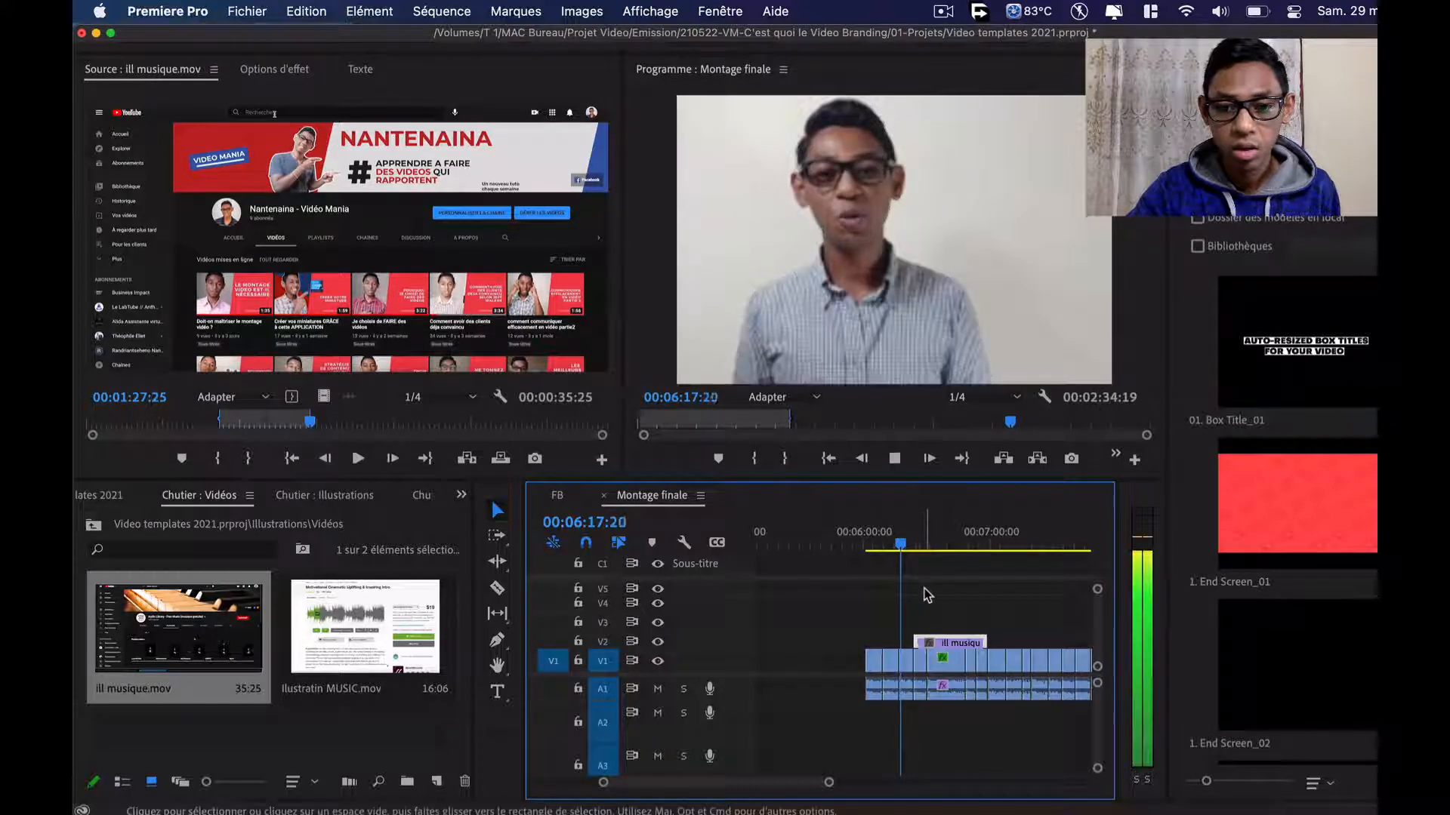
{"action": "key", "text": "equal"}
{"action": "left_click", "coordinate": [907, 540]}
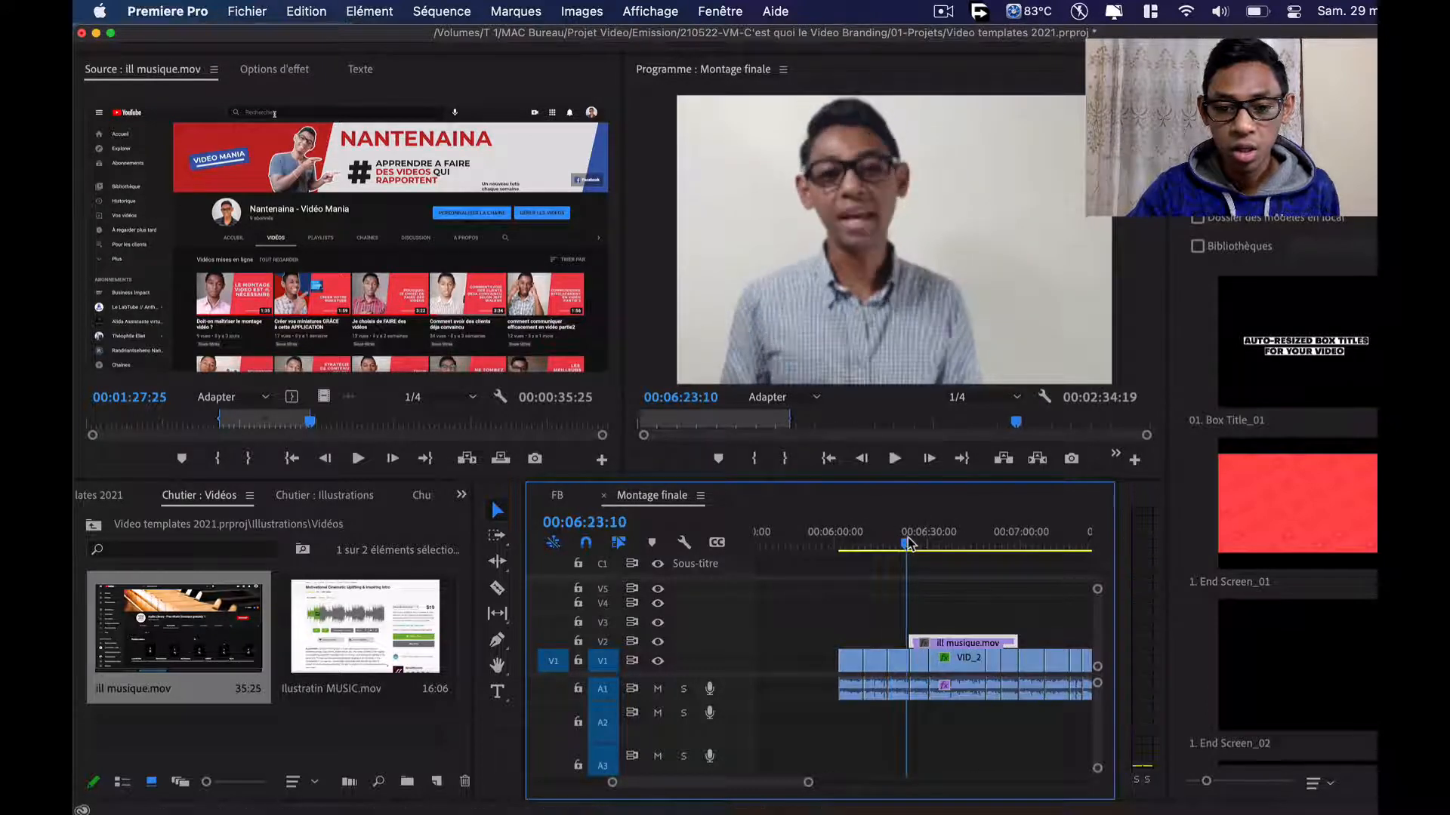
{"action": "key", "text": "space"}
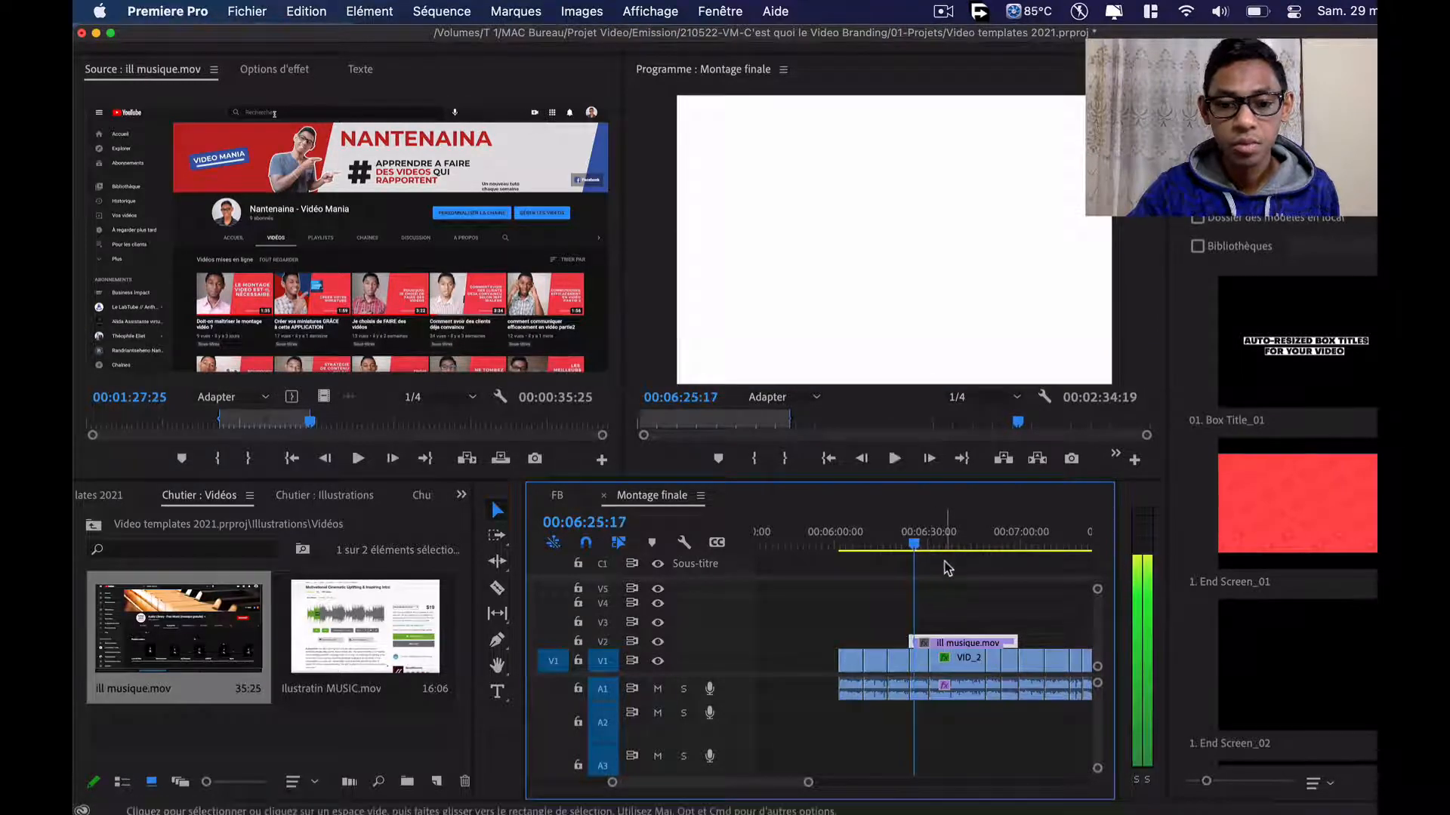
Place the sequence playhead at 00:06:46:01 and set the scale of the ill musique.mov clip on V2 to 54.4
{"action": "left_click", "coordinate": [931, 542]}
{"action": "left_click_drag", "start_coordinate": [931, 541], "coordinate": [976, 542]}
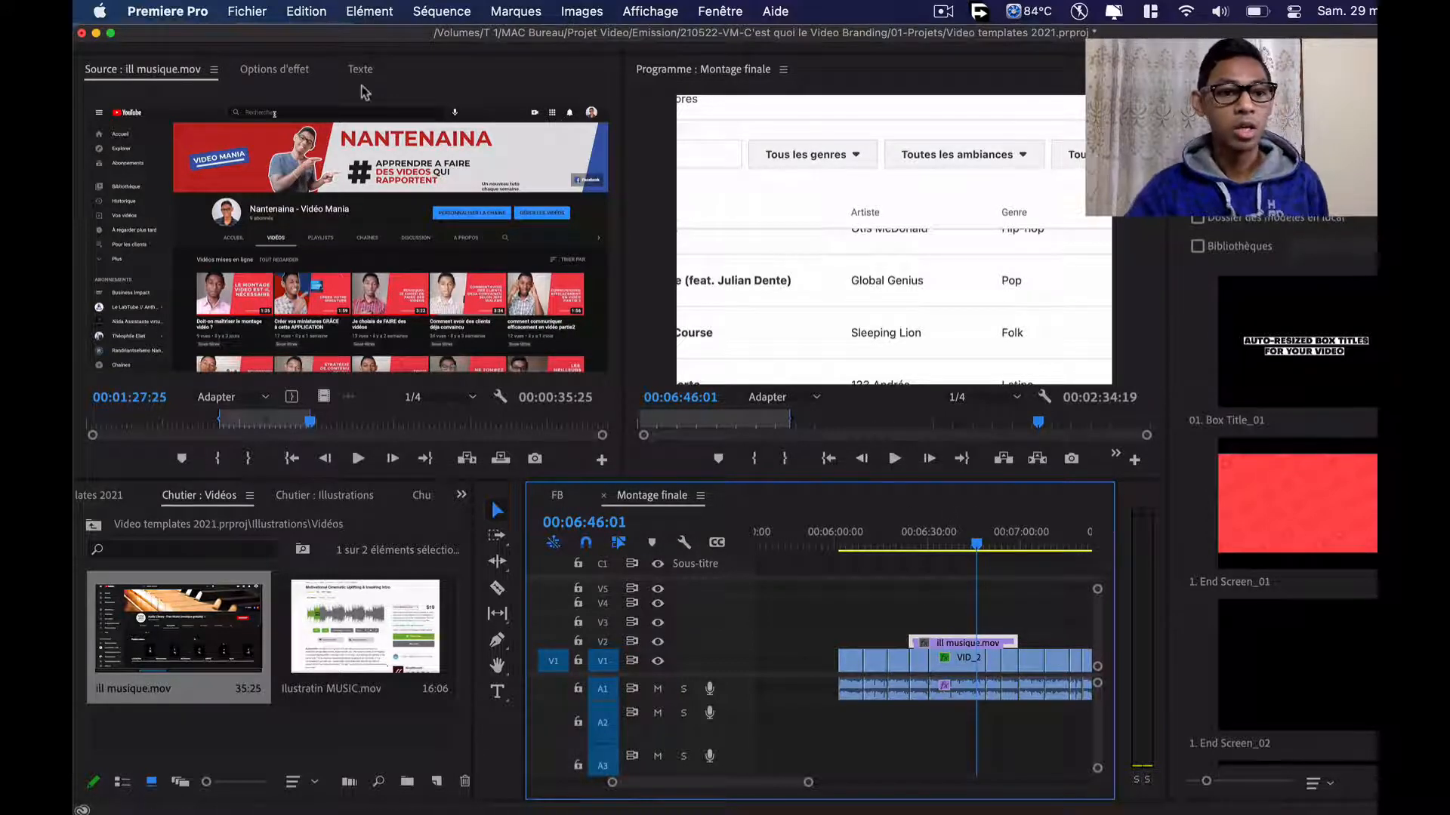
{"action": "left_click", "coordinate": [273, 69]}
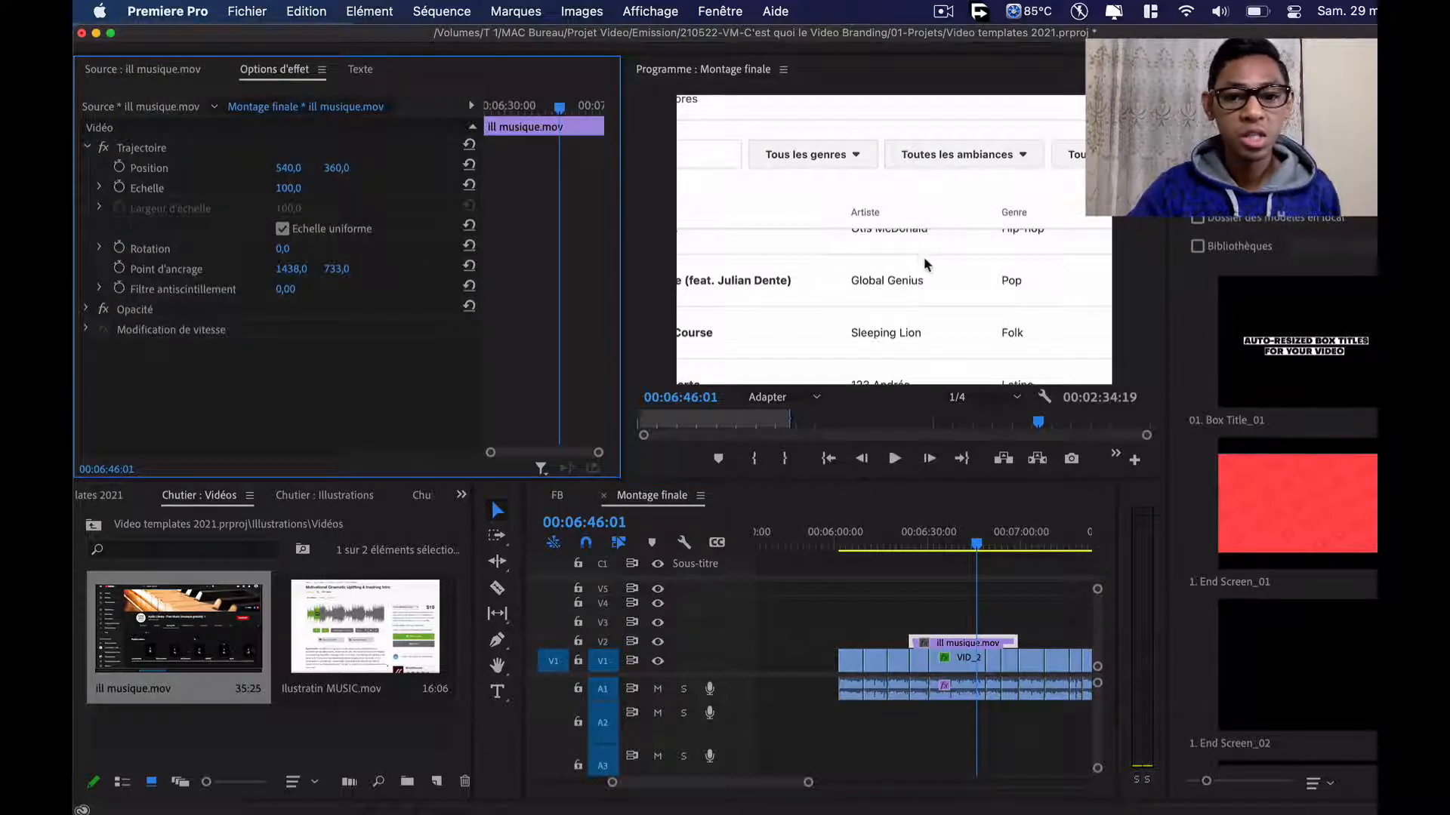
{"action": "left_click", "coordinate": [957, 641]}
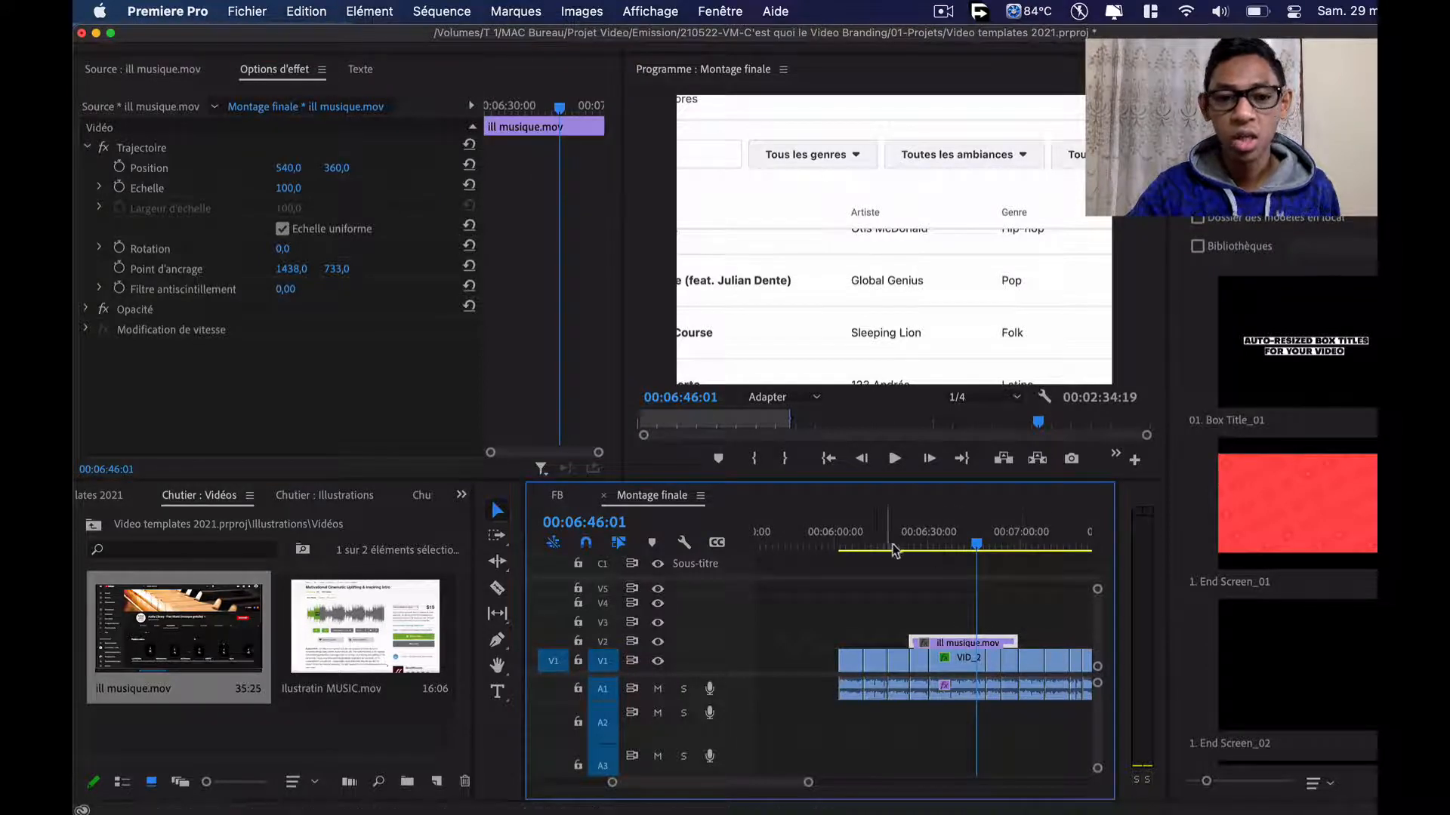
{"action": "left_click_drag", "start_coordinate": [293, 193], "coordinate": [338, 168]}
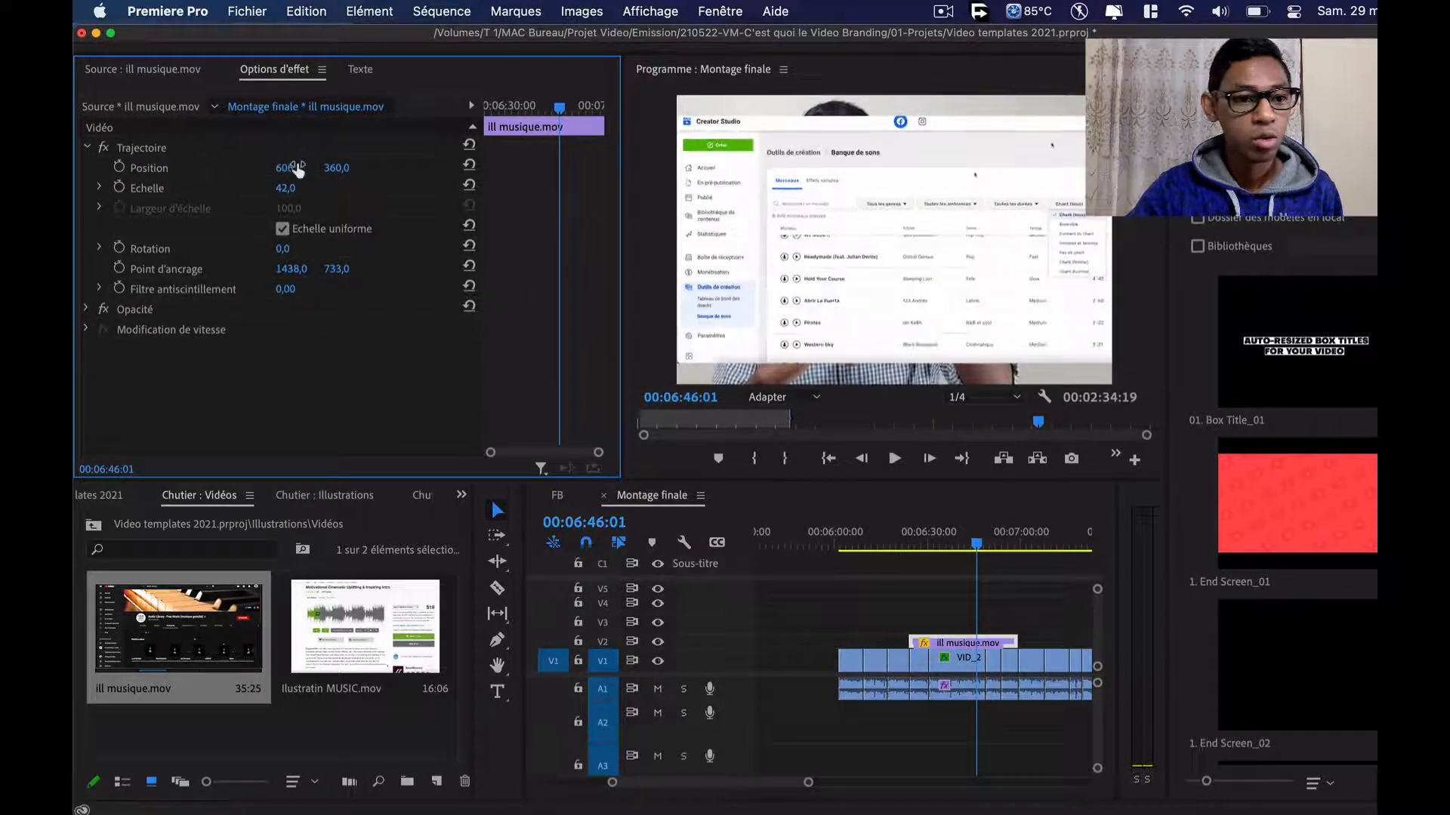
{"action": "left_click", "coordinate": [99, 188]}
{"action": "left_click", "coordinate": [98, 188]}
{"action": "left_click", "coordinate": [98, 188]}
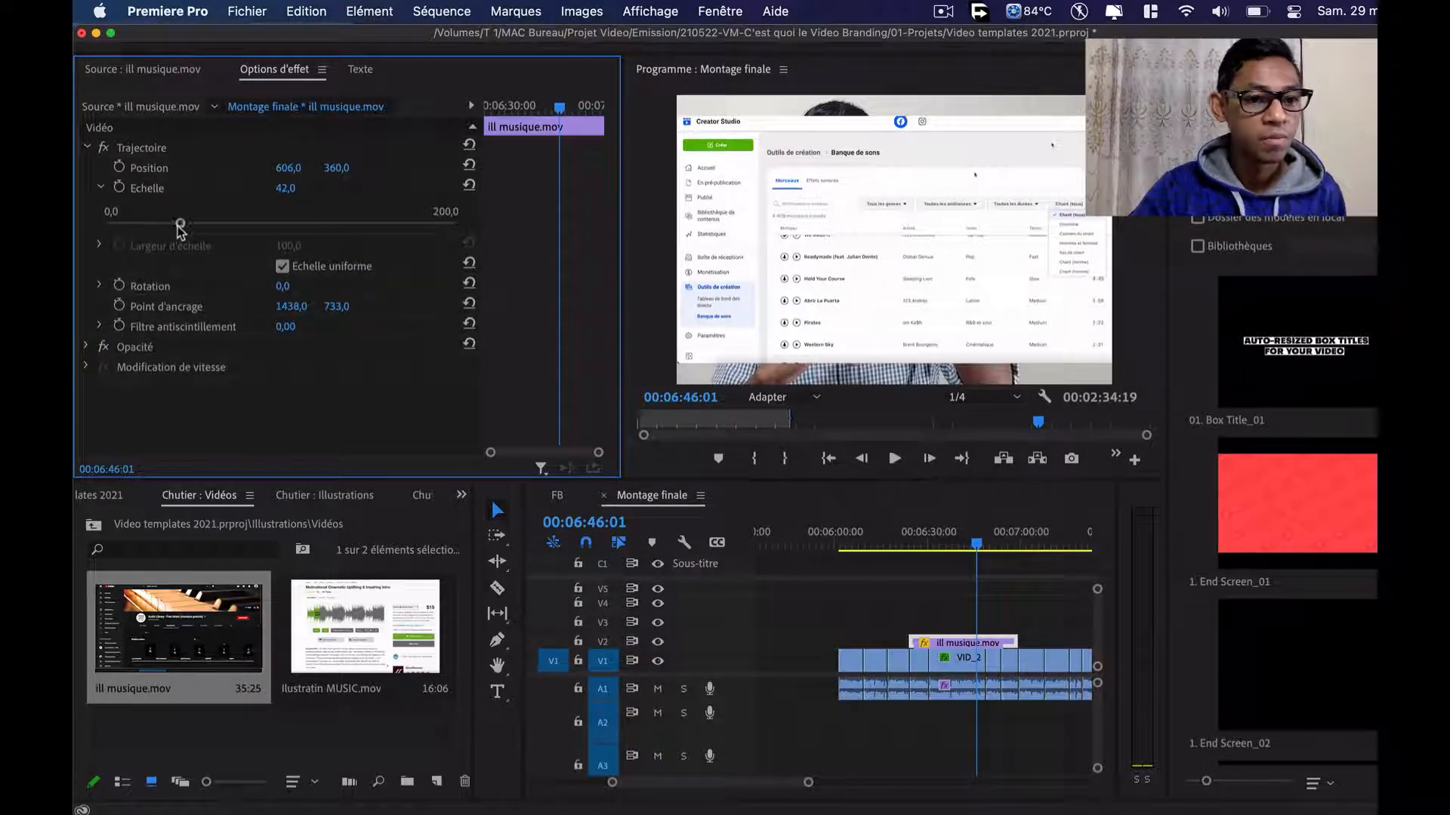
{"action": "left_click_drag", "start_coordinate": [179, 223], "coordinate": [201, 224]}
Set the horizontal position of the ill musique.mov clip to 770
{"action": "left_click", "coordinate": [288, 168]}
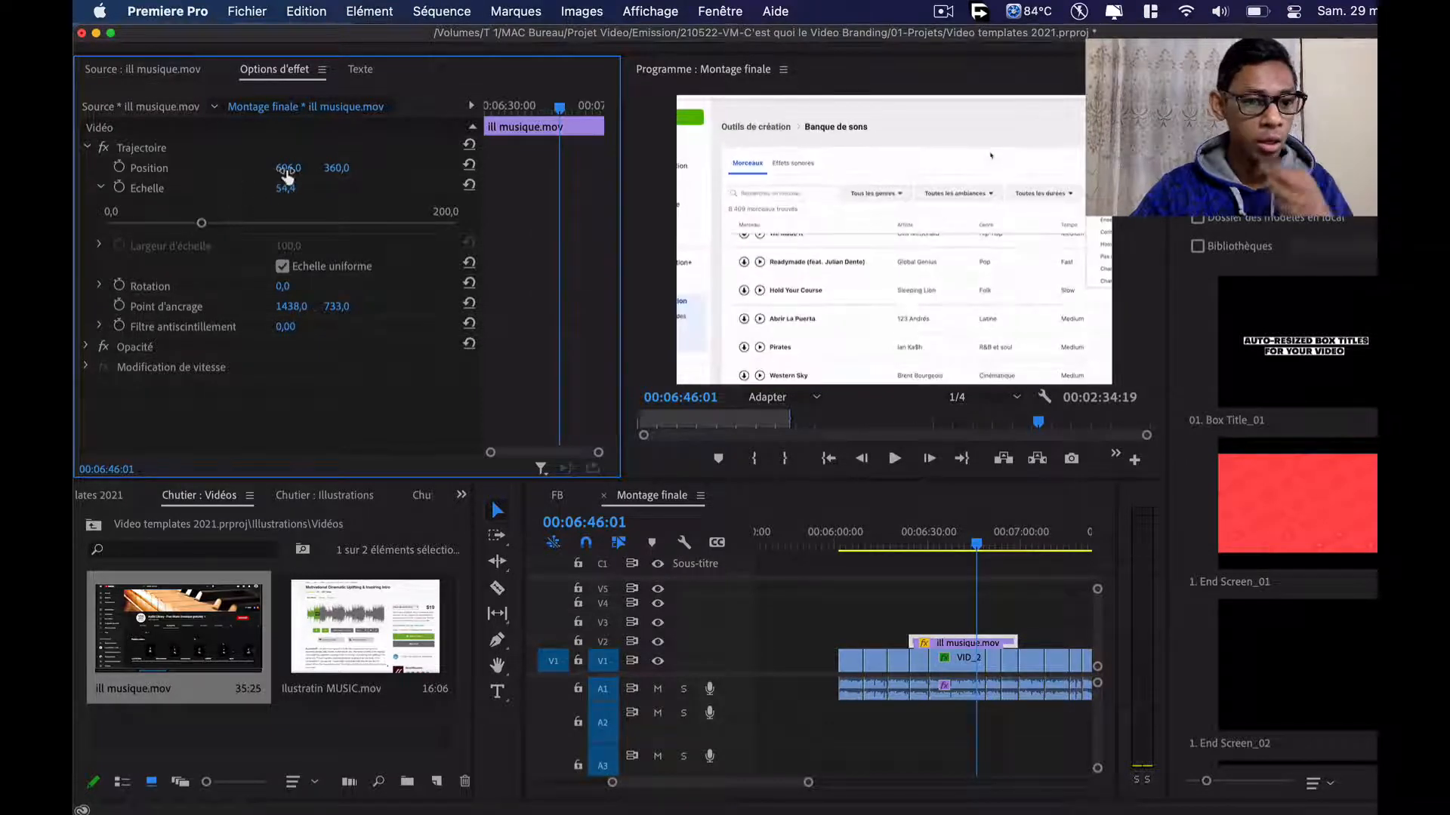
{"action": "type", "text": "706"}
{"action": "key", "text": "Return"}
{"action": "left_click_drag", "start_coordinate": [289, 167], "coordinate": [337, 168]}
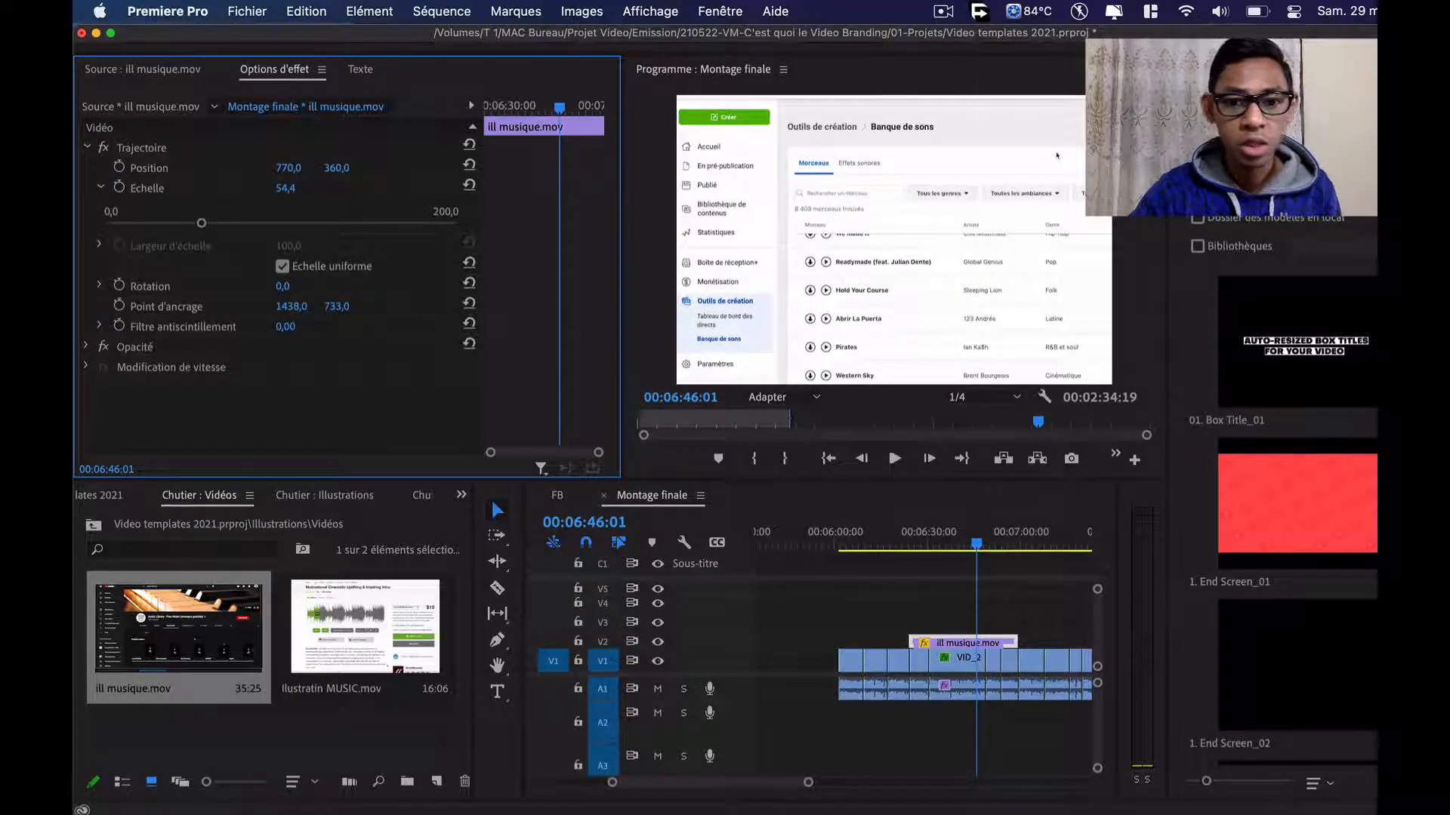
{"action": "left_click", "coordinate": [337, 168]}
{"action": "key", "text": "Right"}
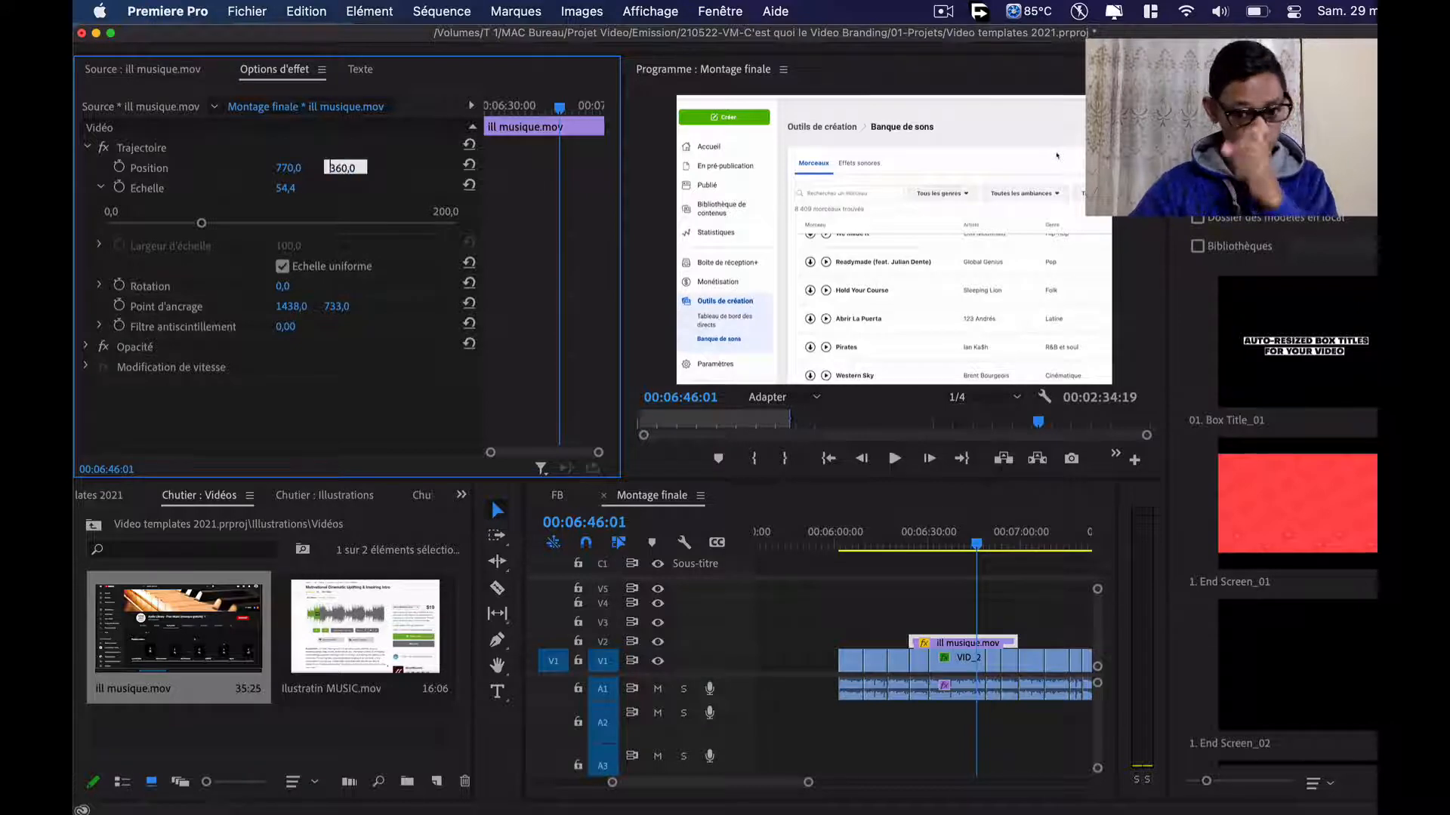
Trim the end of the ill musique.mov clip on V2 to 00:06:46:01, and shorten it slightly further
{"action": "key", "text": "minus"}
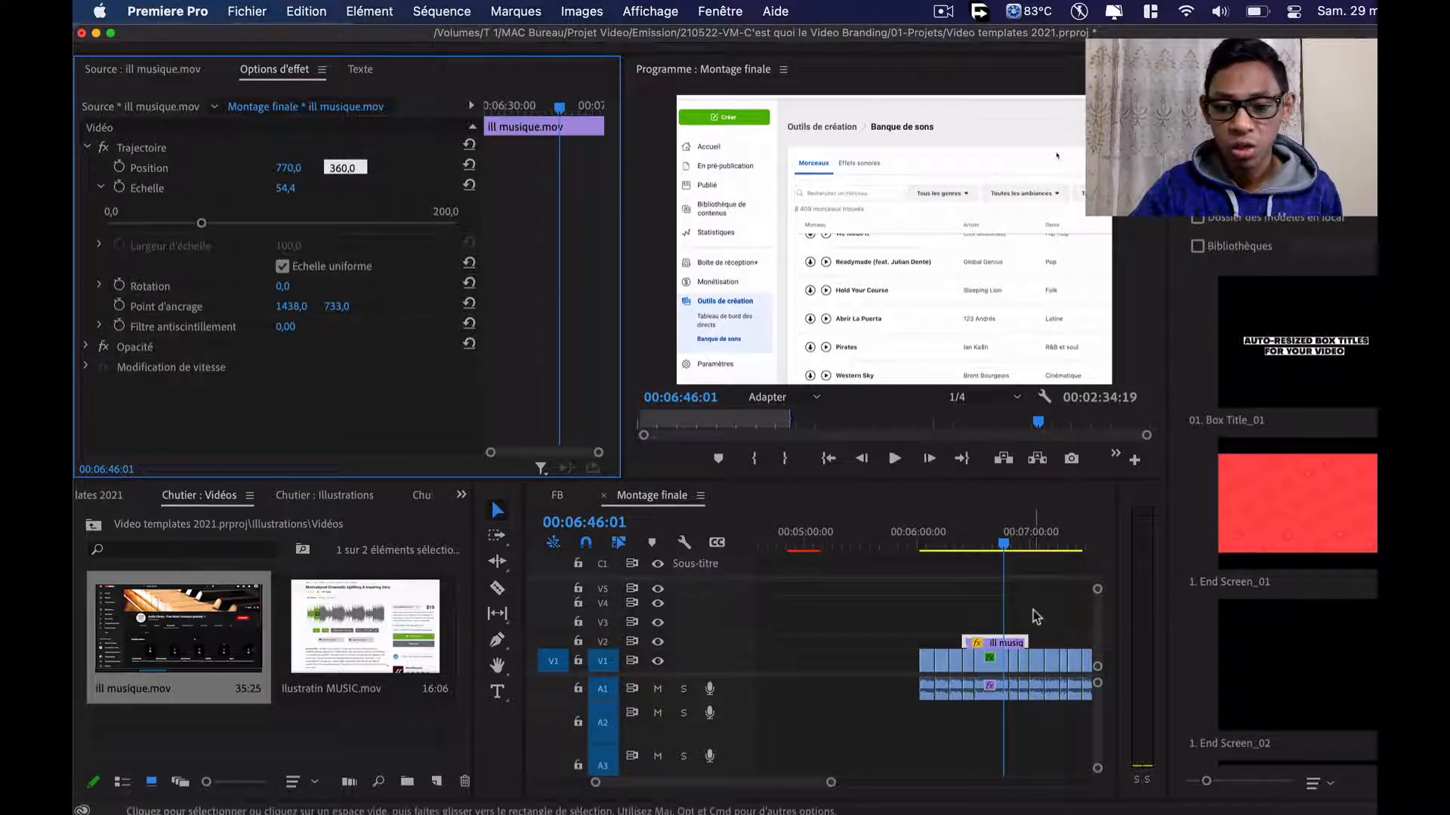
{"action": "left_click_drag", "start_coordinate": [1029, 641], "coordinate": [1012, 640]}
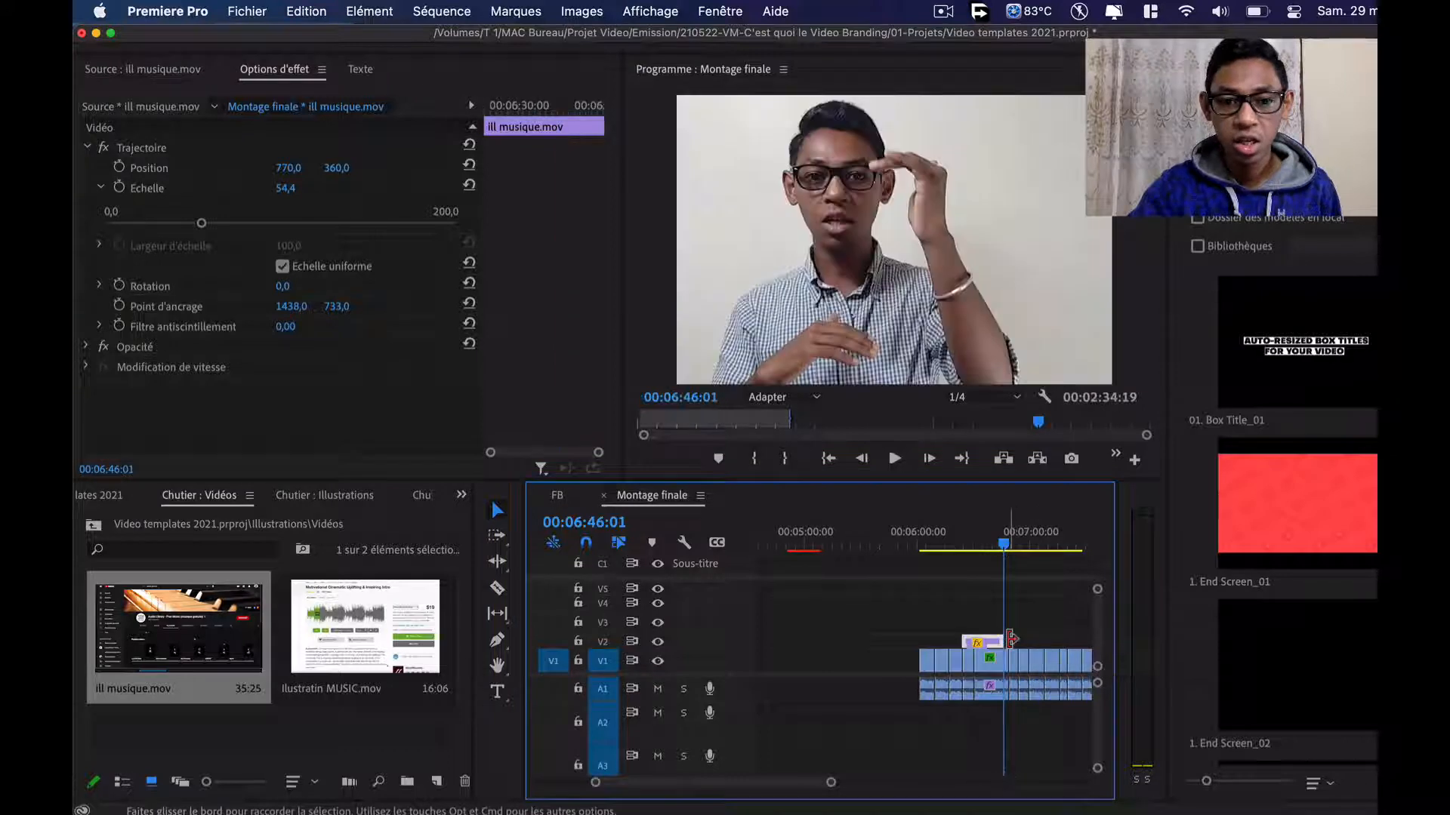
{"action": "left_click", "coordinate": [982, 558]}
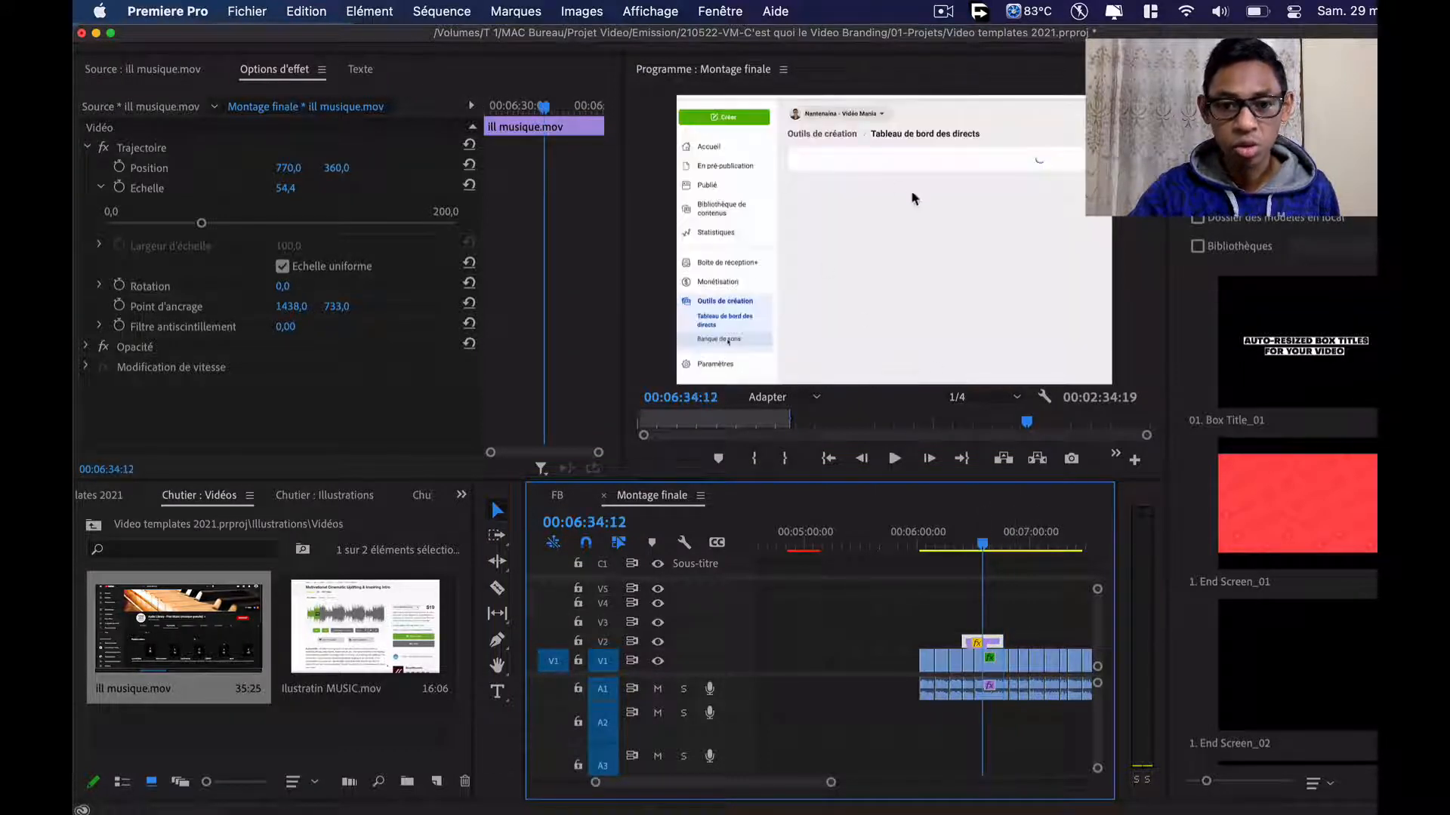
{"action": "scroll", "coordinate": [957, 659], "scroll_direction": "right", "scroll_amount": 4}
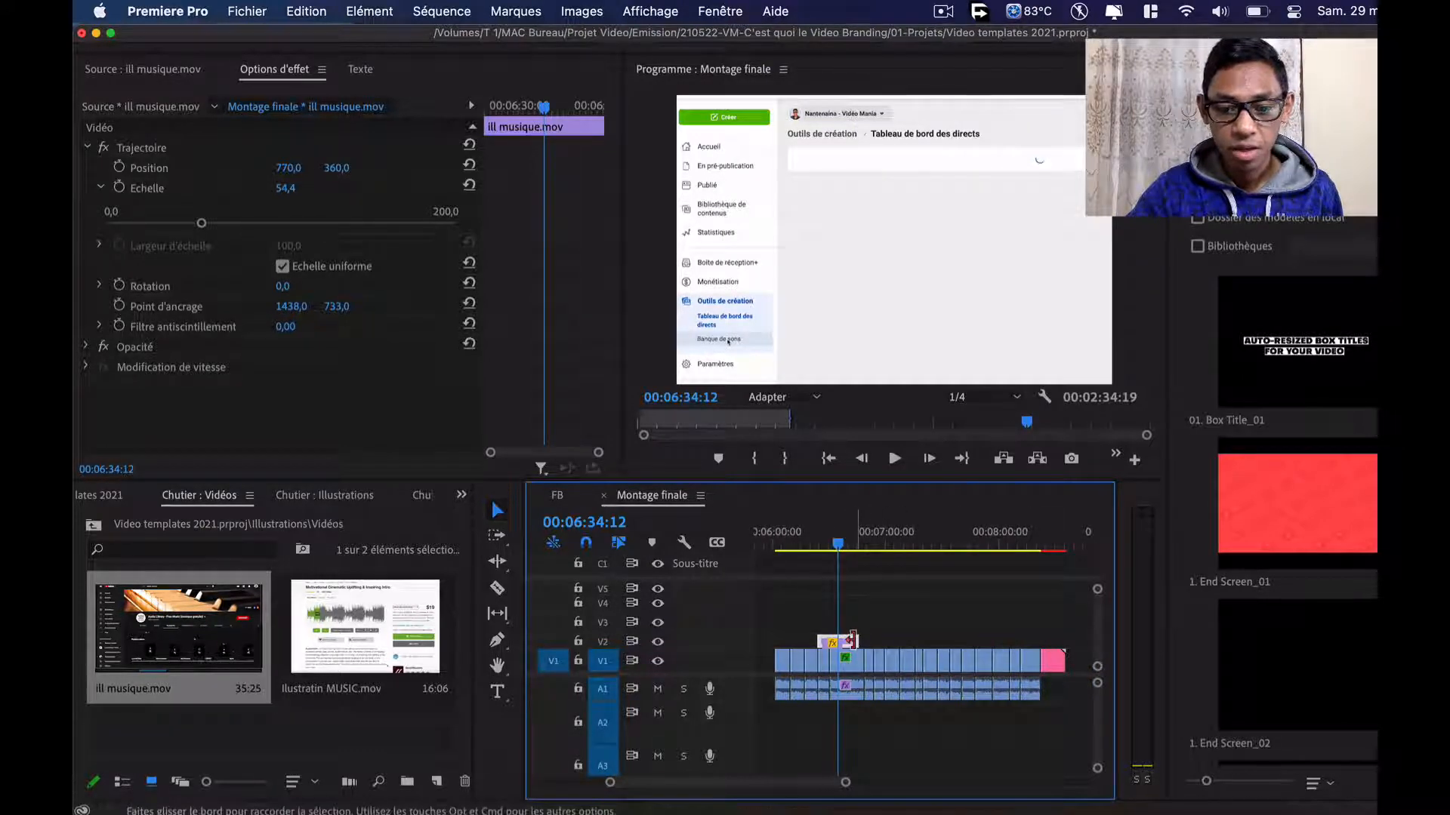
{"action": "left_click_drag", "start_coordinate": [857, 641], "coordinate": [848, 640]}
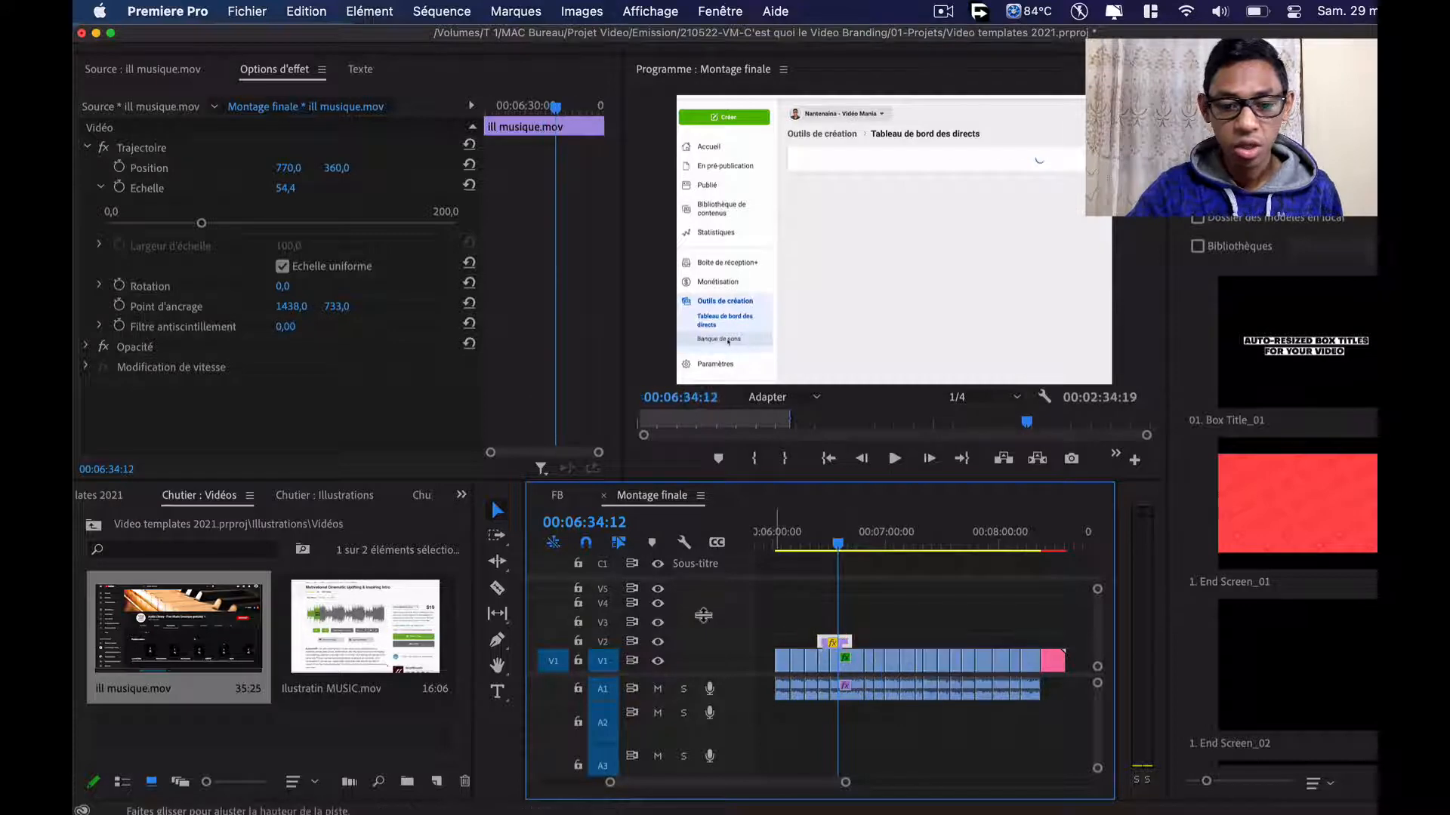
Mark Ilustratin MUSIC.mov from 00:00:05:22 to 00:00:07:50 and place that portion on V2 at about 00:06:59:07
{"action": "left_click", "coordinate": [128, 71]}
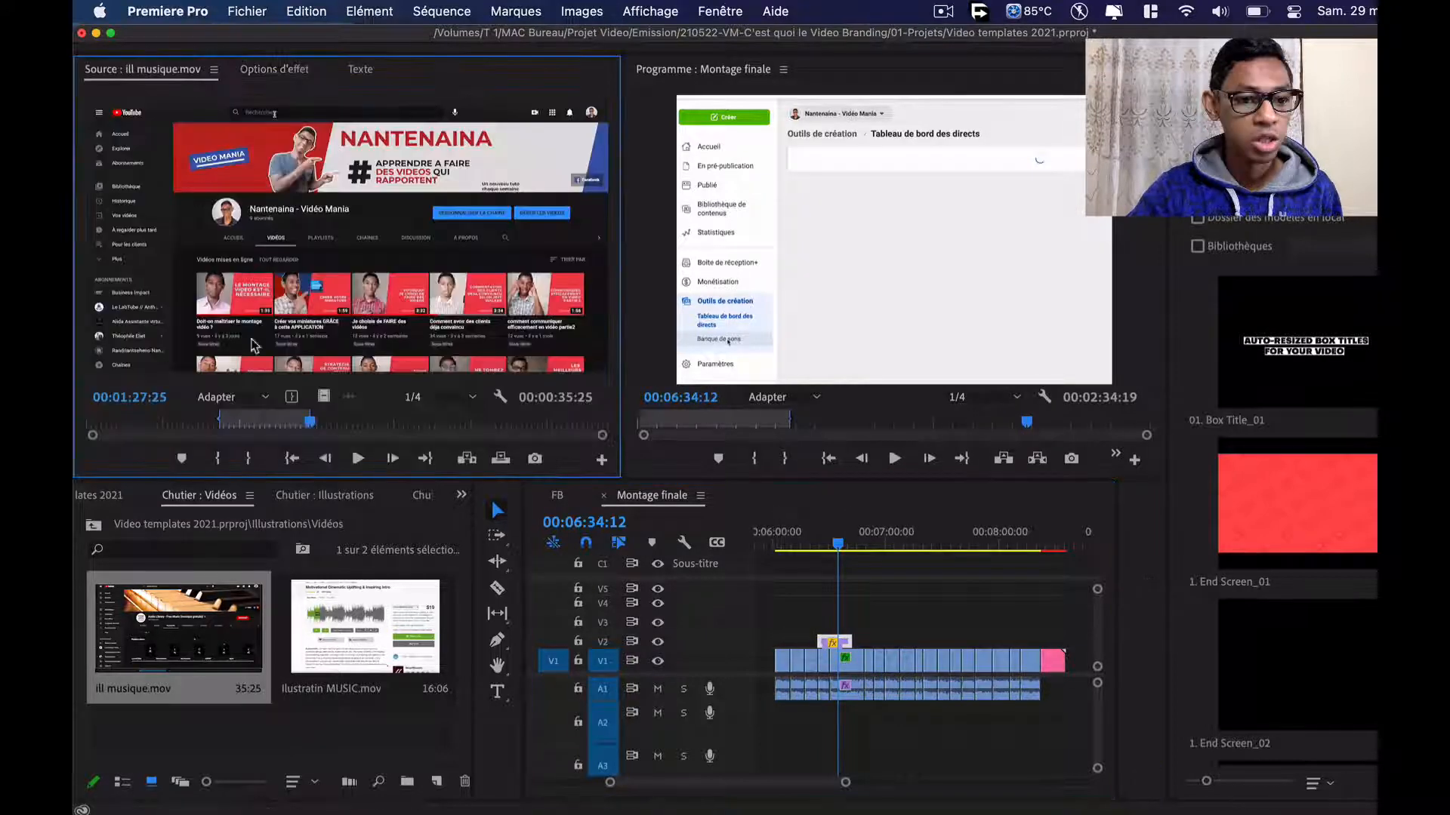
{"action": "double_click", "coordinate": [339, 619]}
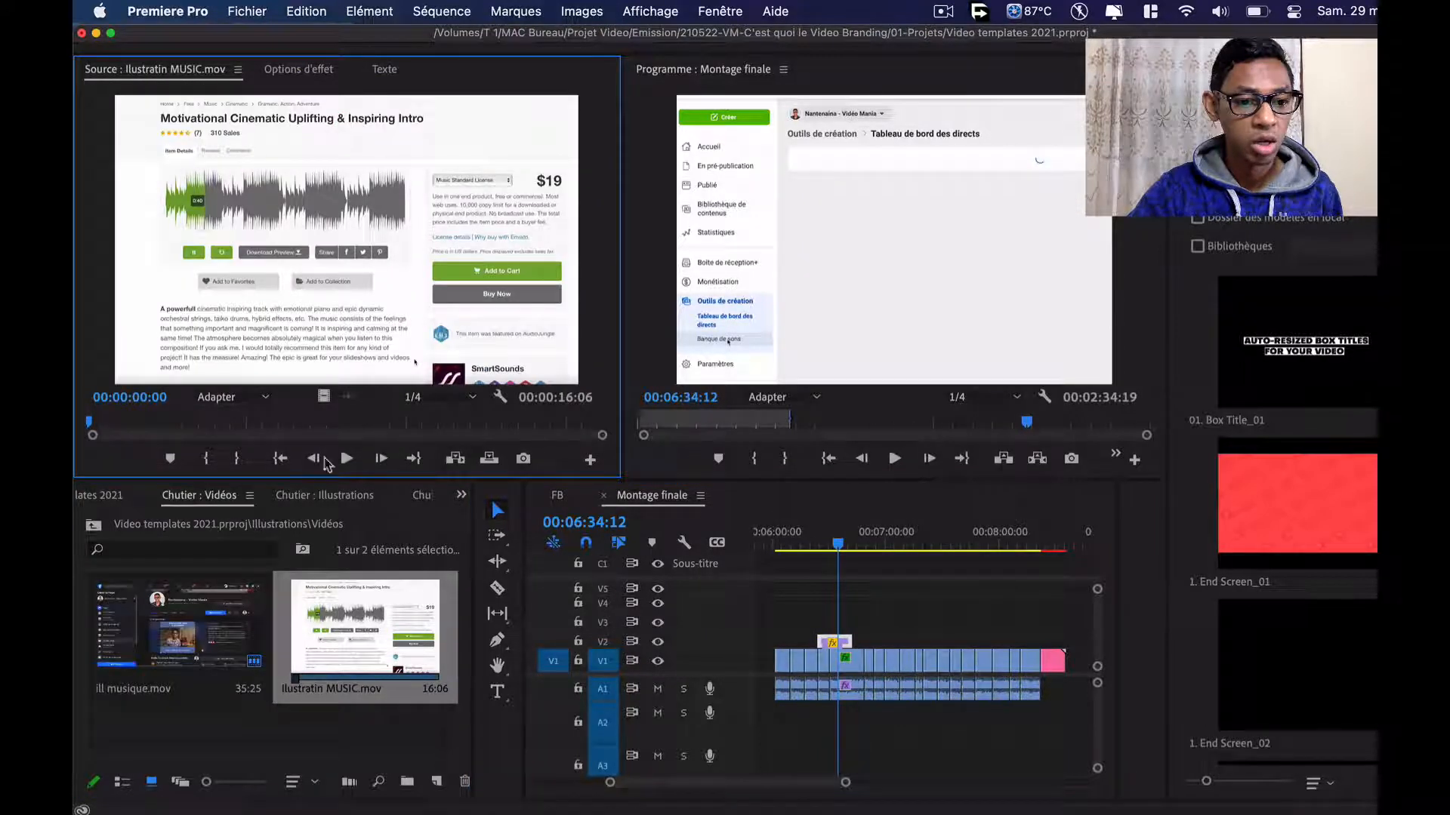
{"action": "left_click", "coordinate": [259, 424]}
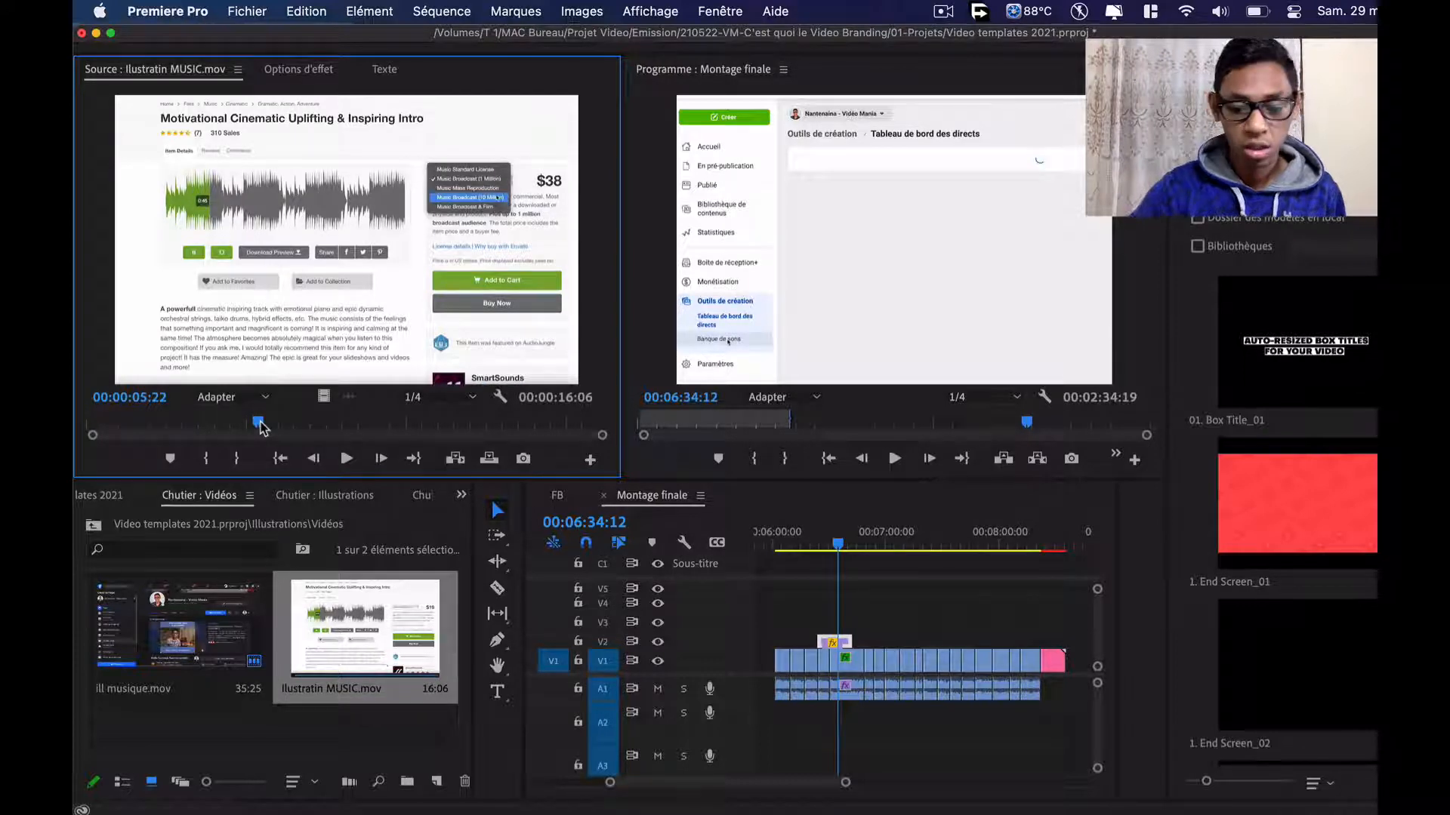
{"action": "key", "text": "i"}
{"action": "left_click_drag", "start_coordinate": [259, 427], "coordinate": [886, 641]}
{"action": "key", "text": "o"}
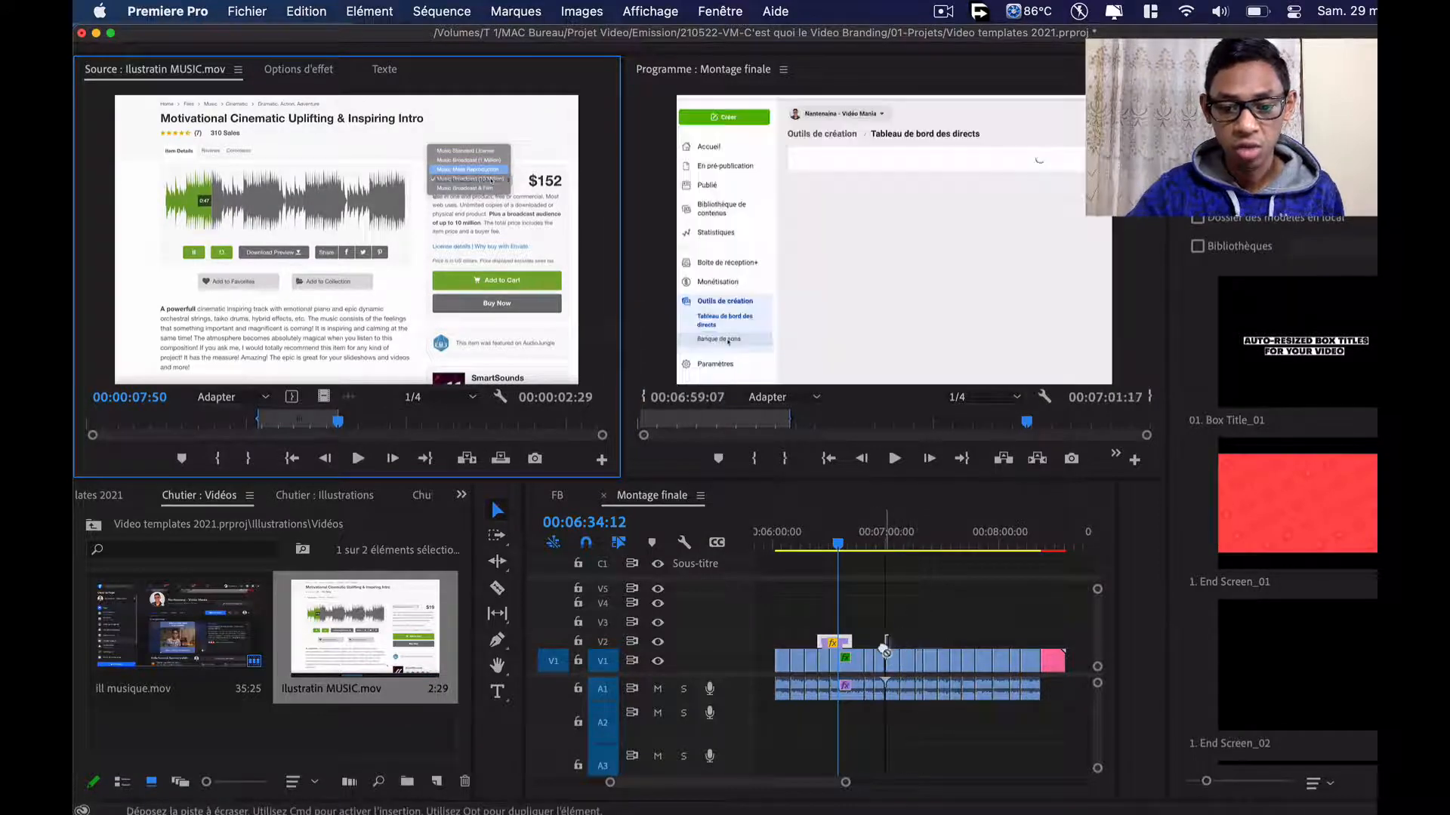
Play the sequence from 00:06:56:12 to check where the Ilustratin MUSIC.mov clip begins
{"action": "left_click", "coordinate": [877, 545]}
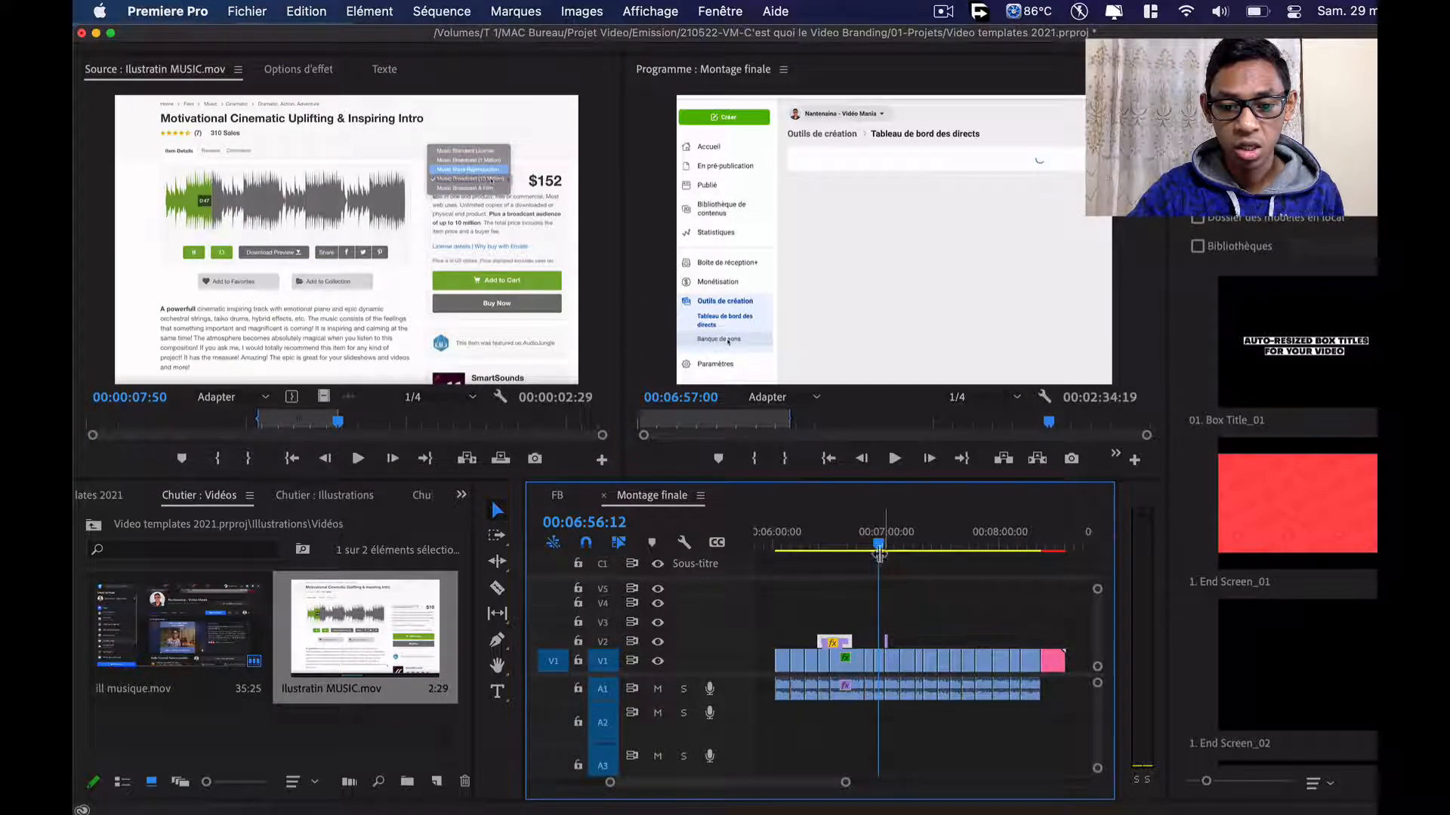
{"action": "key", "text": "space"}
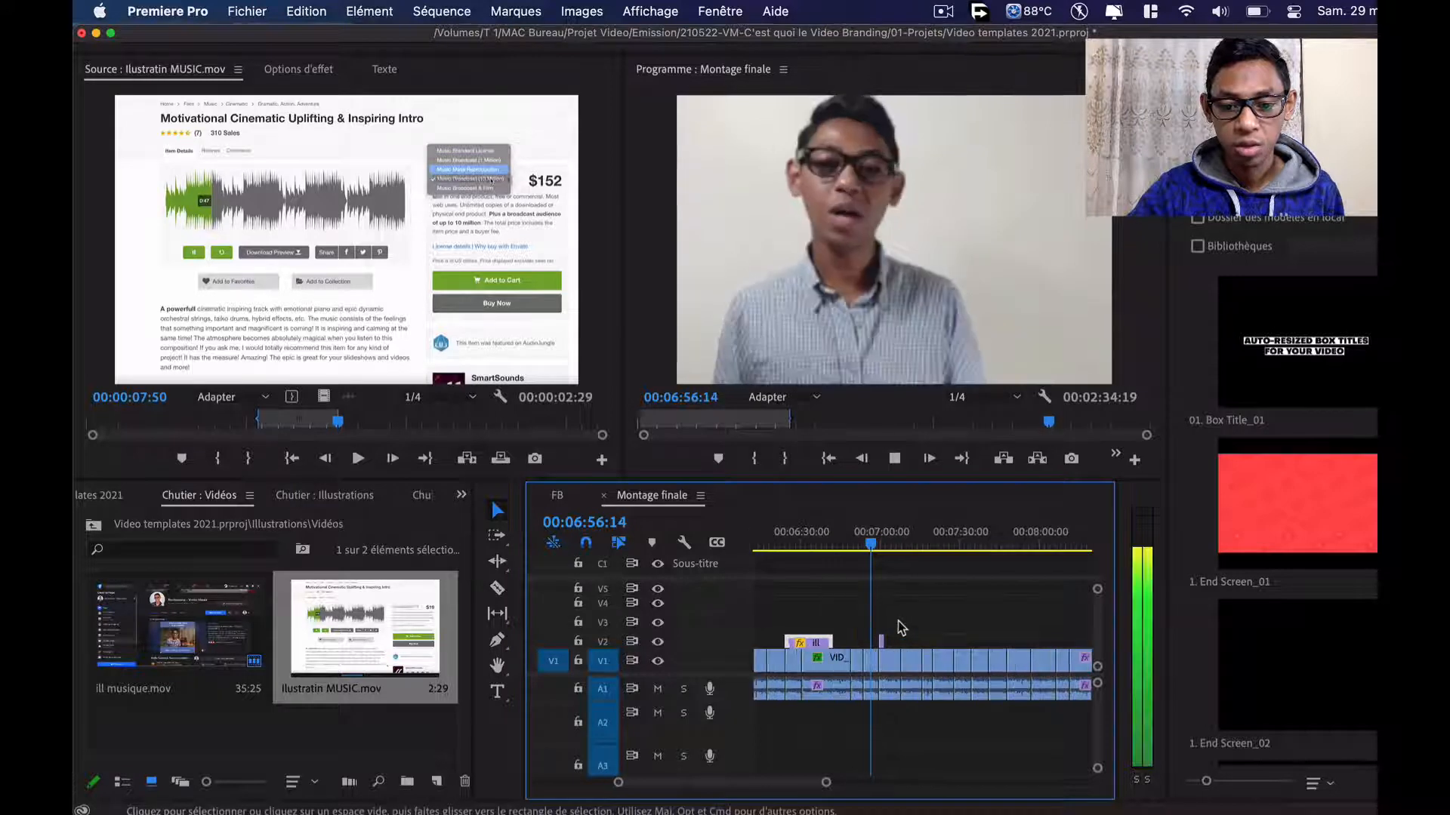
{"action": "key", "text": "equal"}
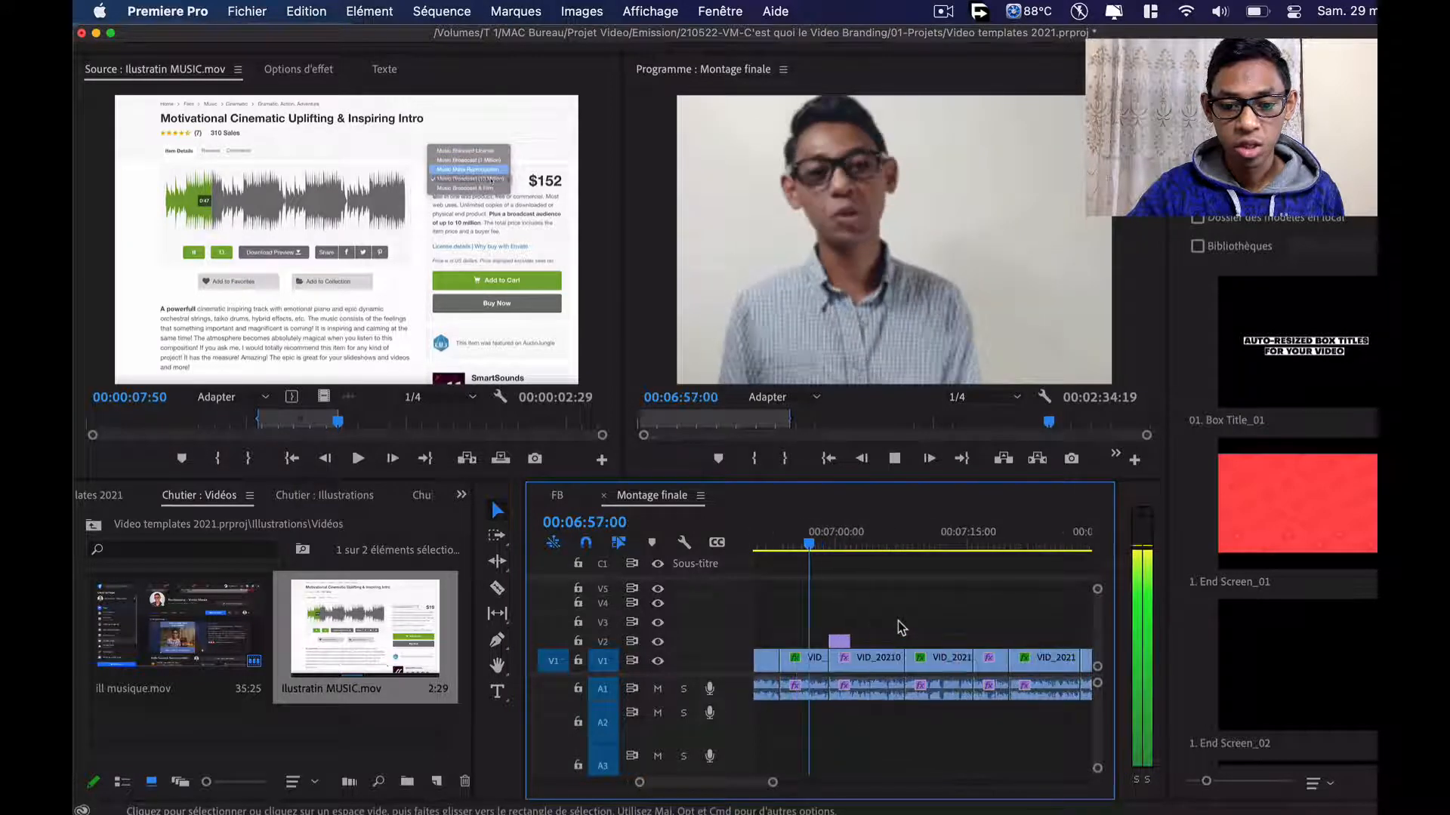
{"action": "left_click", "coordinate": [833, 542]}
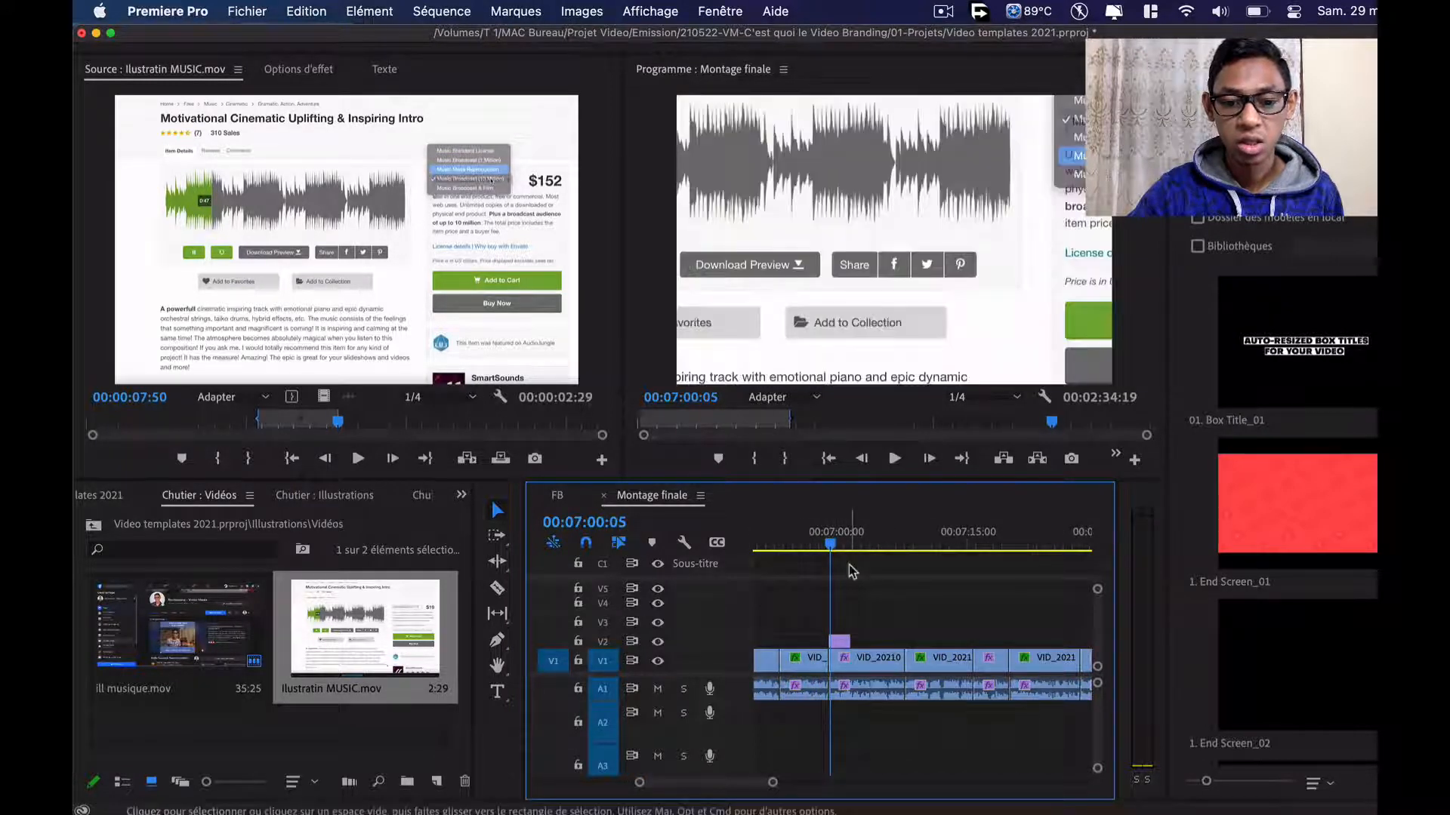
At 00:07:00:19, set the Ilustratin MUSIC.mov clip's scale to 67 and its horizontal position to 314
{"action": "left_click", "coordinate": [843, 543]}
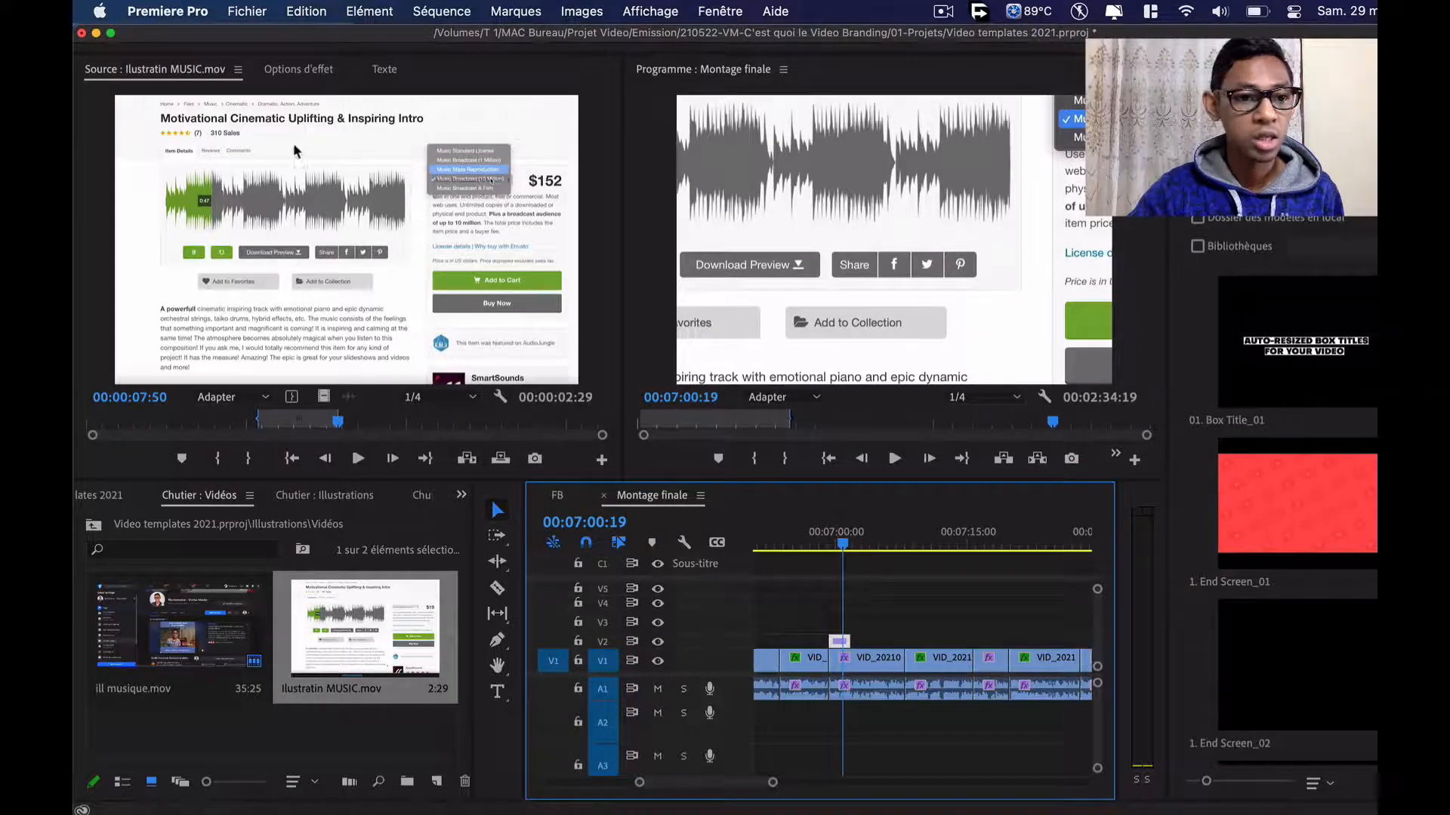
{"action": "left_click", "coordinate": [299, 73]}
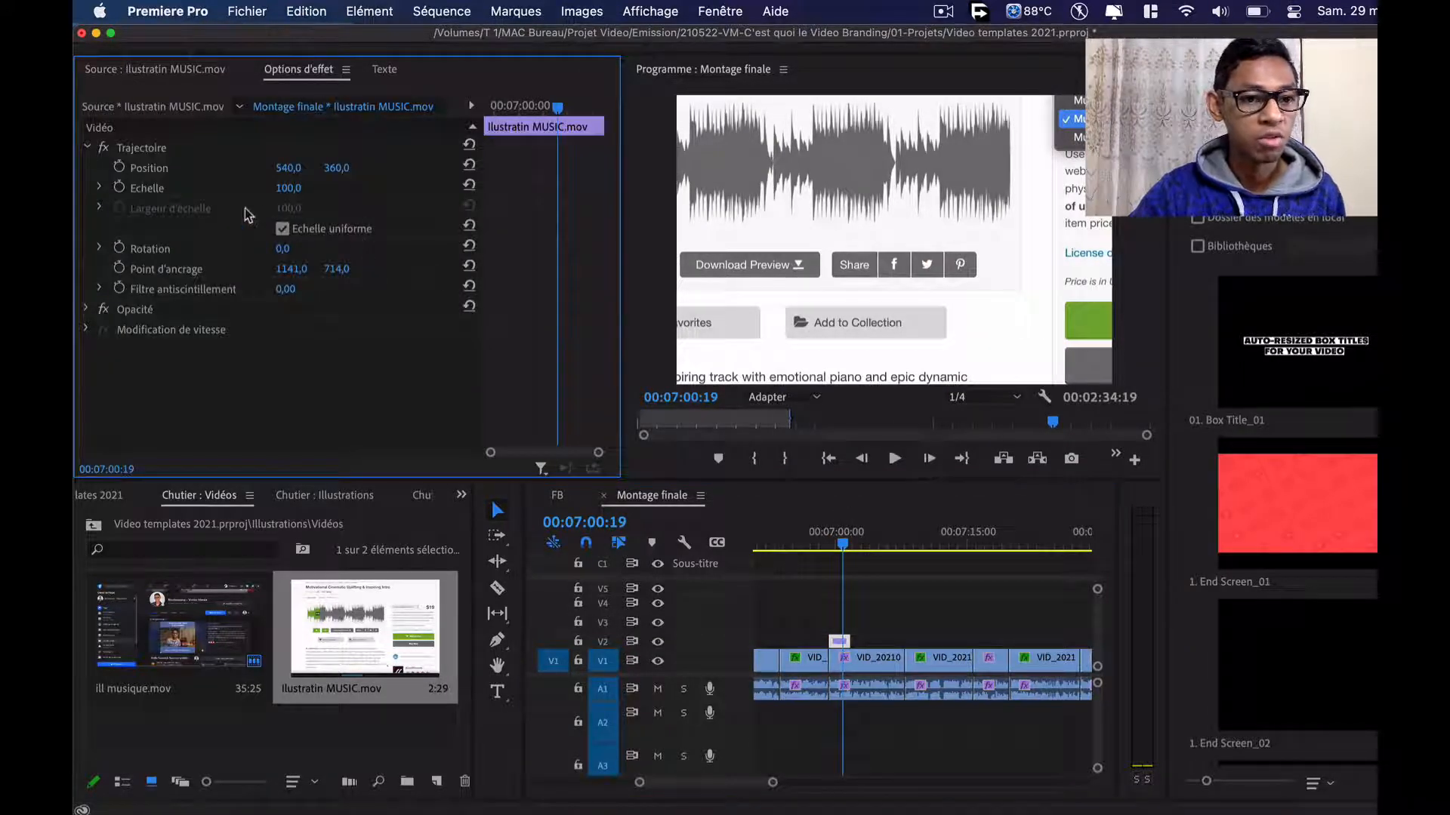
{"action": "mouse_move", "coordinate": [285, 188]}
{"action": "left_mouse_down"}
{"action": "mouse_move", "coordinate": [303, 190]}
{"action": "mouse_move", "coordinate": [227, 169]}
{"action": "mouse_move", "coordinate": [284, 167]}
{"action": "mouse_move", "coordinate": [298, 188]}
{"action": "mouse_move", "coordinate": [275, 168]}
{"action": "mouse_move", "coordinate": [297, 169]}
{"action": "left_mouse_up"}
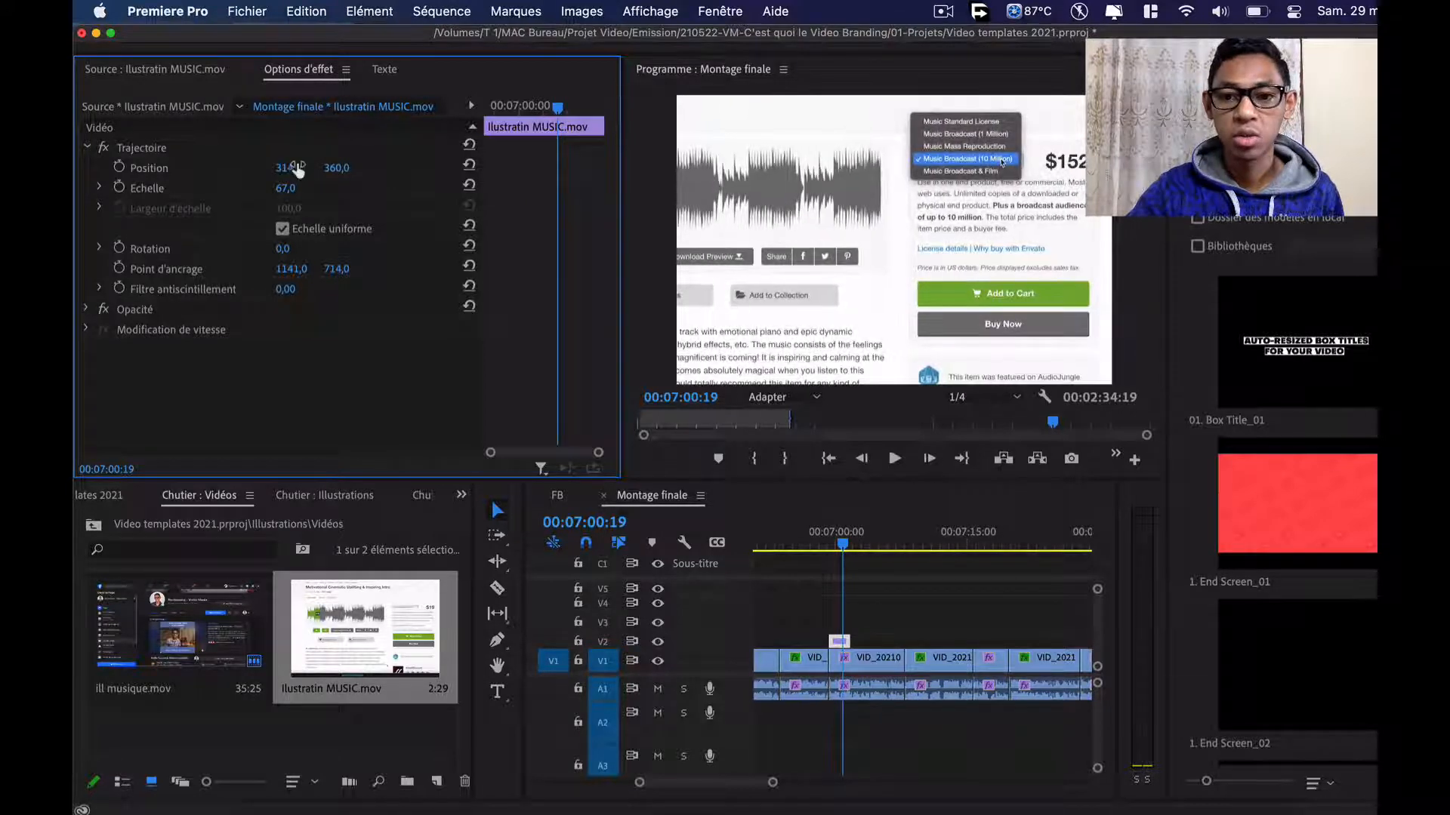
{"action": "key", "text": "minus"}
{"action": "key", "text": "minus"}
{"action": "key", "text": "minus"}
{"action": "key", "text": "minus"}
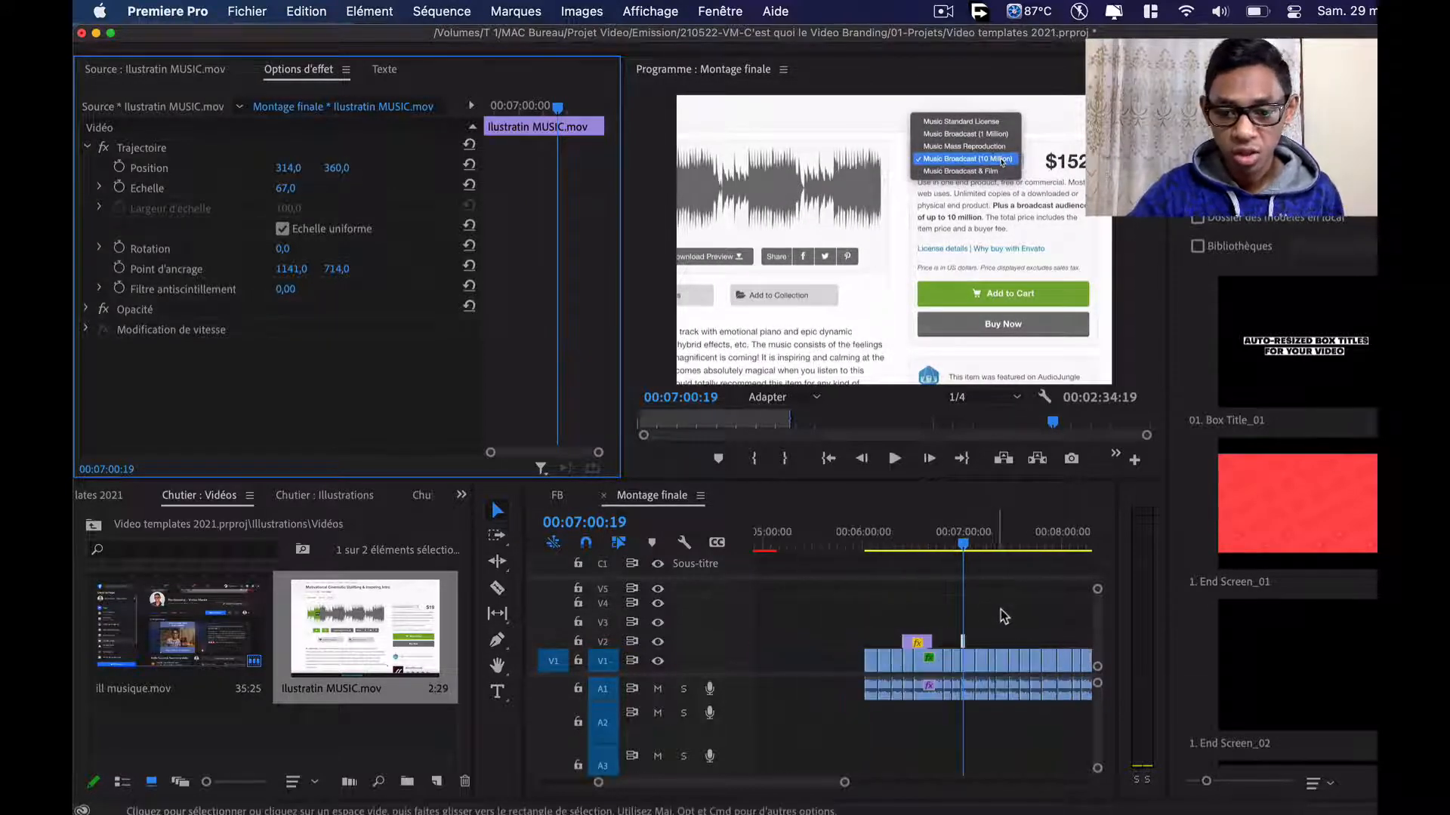
{"action": "key", "text": "equal"}
{"action": "key", "text": "equal"}
{"action": "key", "text": "equal"}
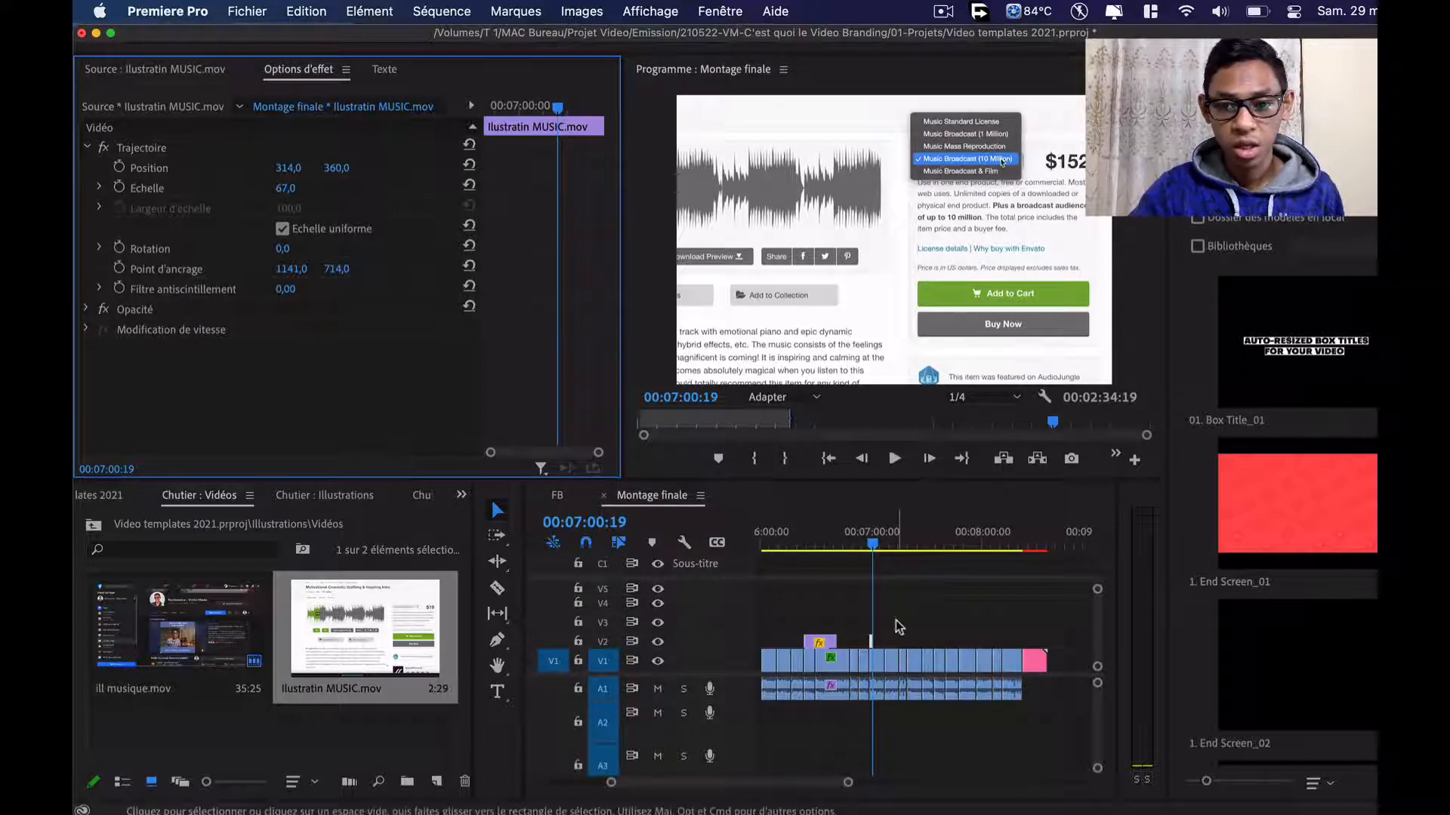
Open the Audio bin's Fonds folder and place wild soul.mp3 on A2 at the start of the edited footage
{"action": "left_click", "coordinate": [106, 496]}
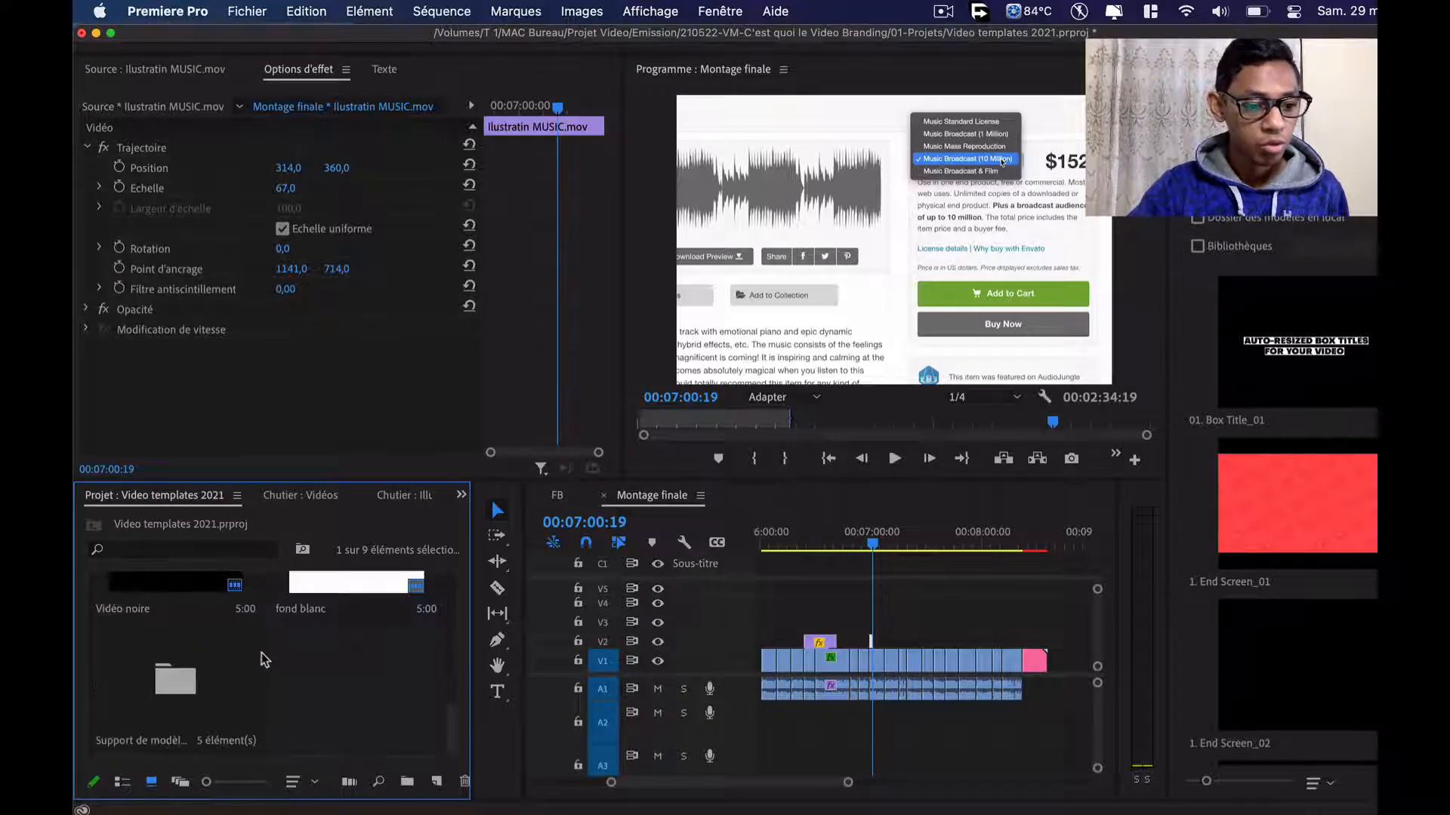
{"action": "scroll", "coordinate": [265, 659], "scroll_direction": "up", "scroll_amount": 2}
{"action": "scroll", "coordinate": [318, 666], "scroll_direction": "up", "scroll_amount": 3}
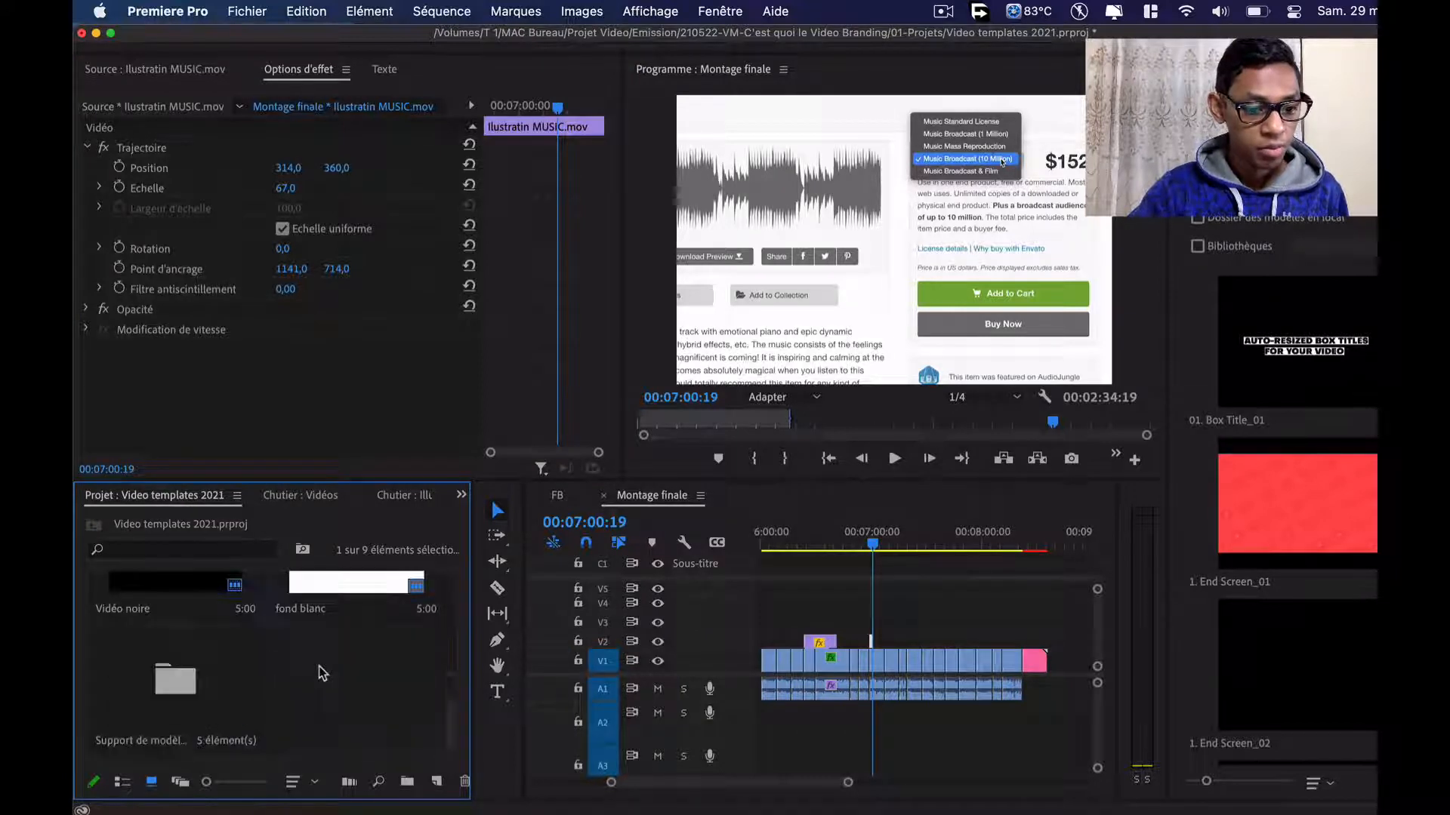
{"action": "left_click", "coordinate": [367, 663]}
{"action": "double_click", "coordinate": [203, 713]}
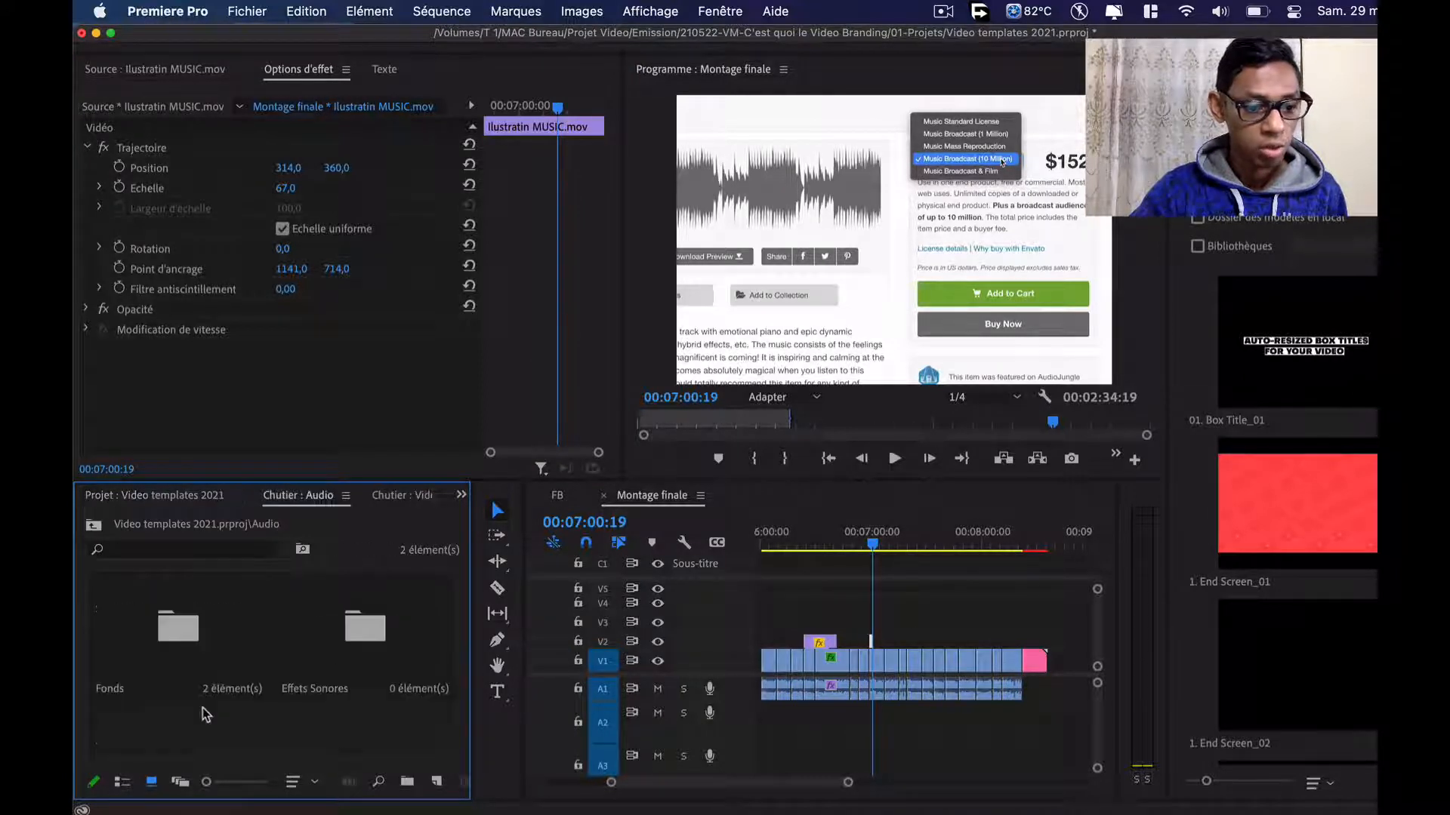
{"action": "double_click", "coordinate": [190, 638]}
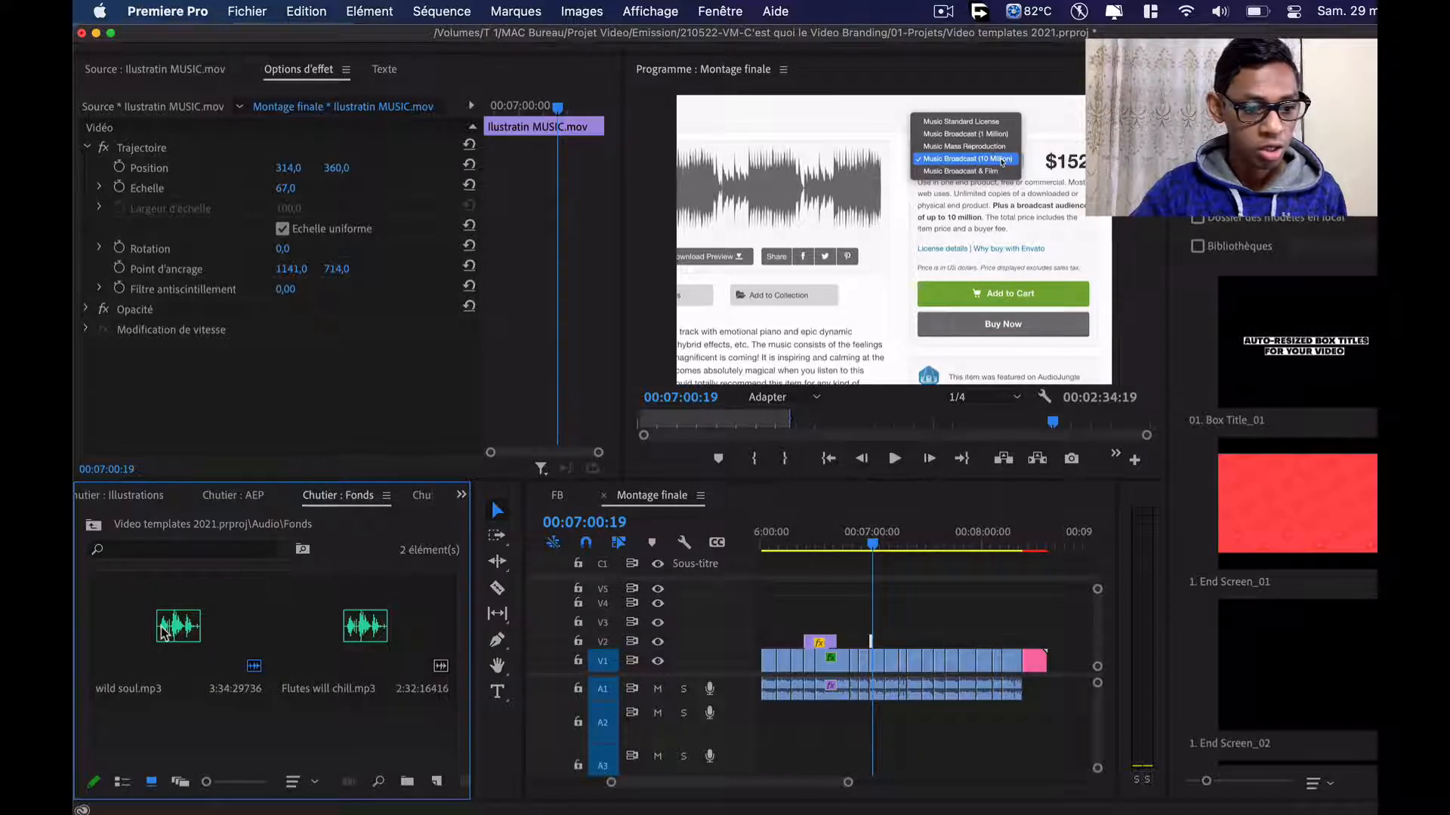
{"action": "left_click_drag", "start_coordinate": [163, 633], "coordinate": [785, 678]}
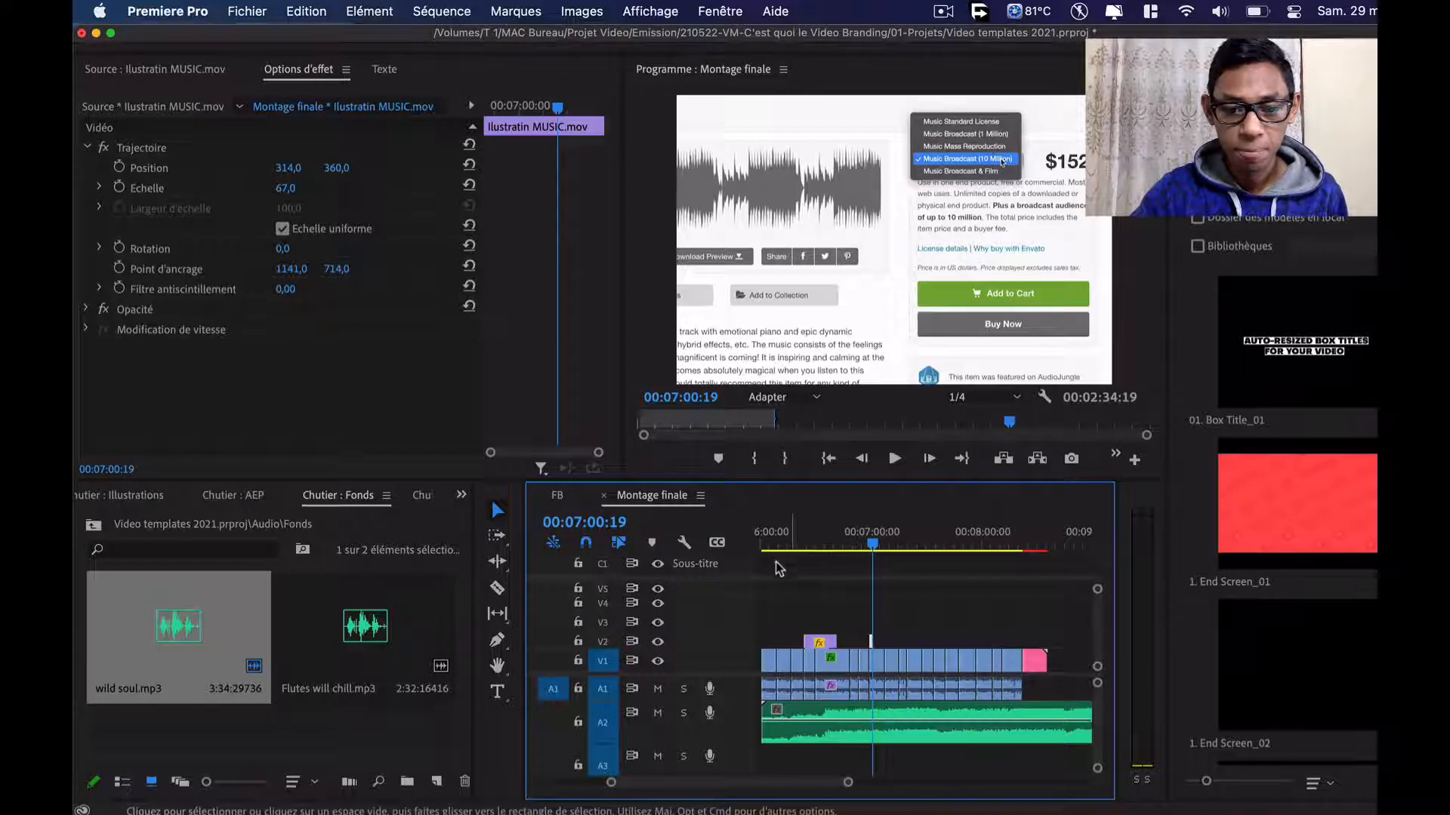
Add three Pen tool volume keyframes to wild soul.mp3, lowering the level under the footage and raising it over the end screen
{"action": "left_click_drag", "start_coordinate": [767, 549], "coordinate": [908, 586]}
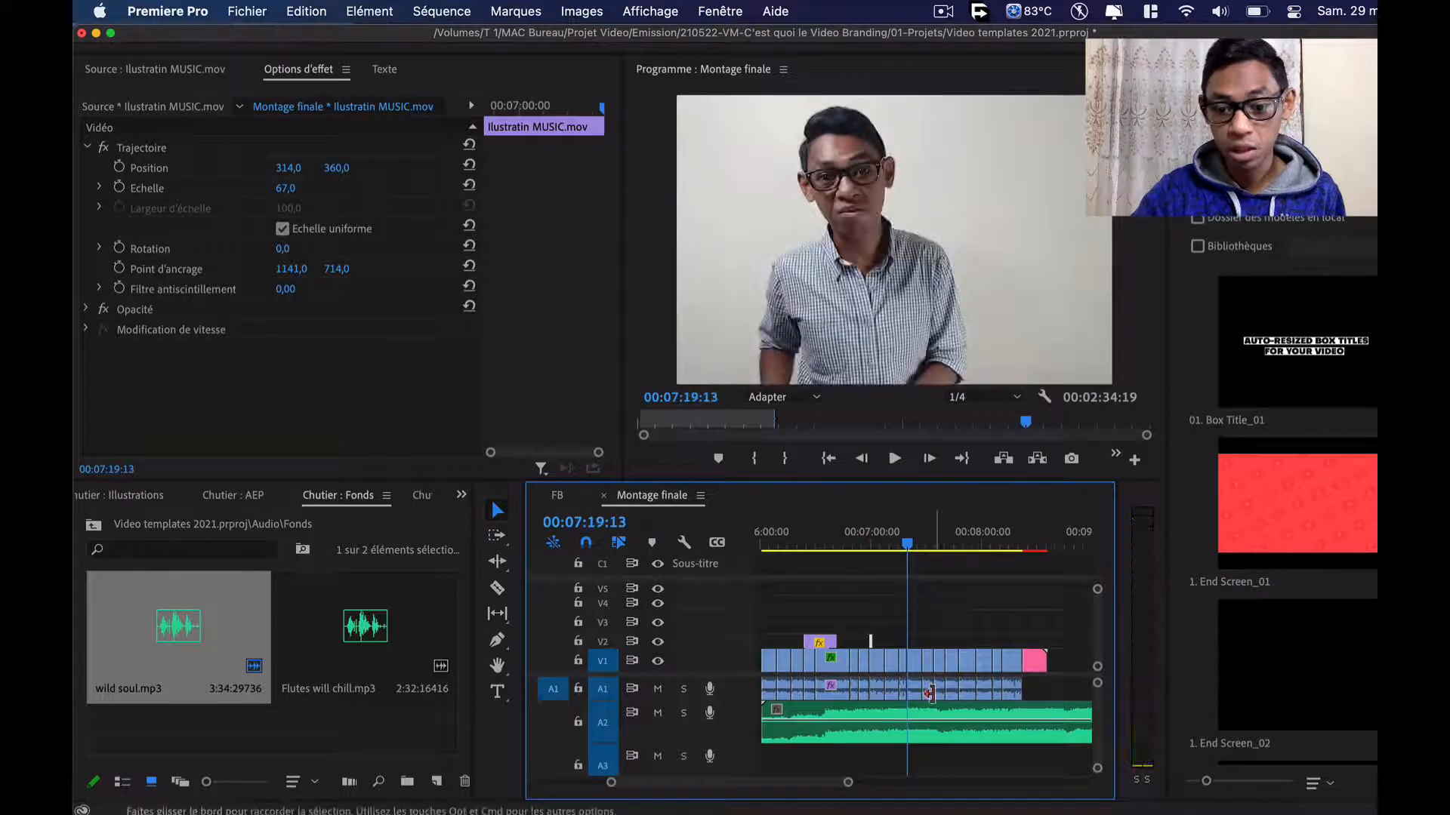
{"action": "left_click", "coordinate": [928, 718]}
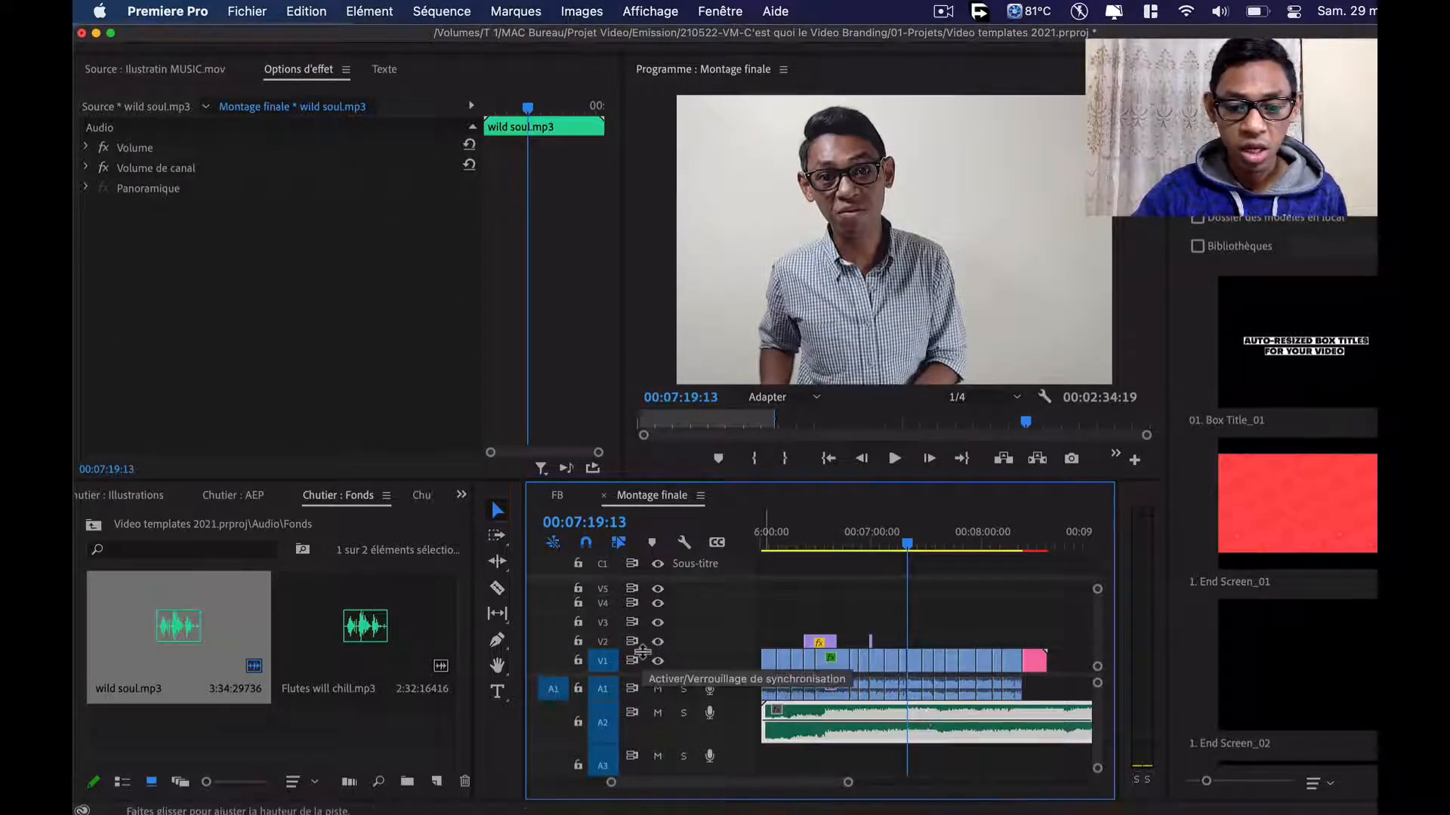
{"action": "left_click", "coordinate": [496, 642]}
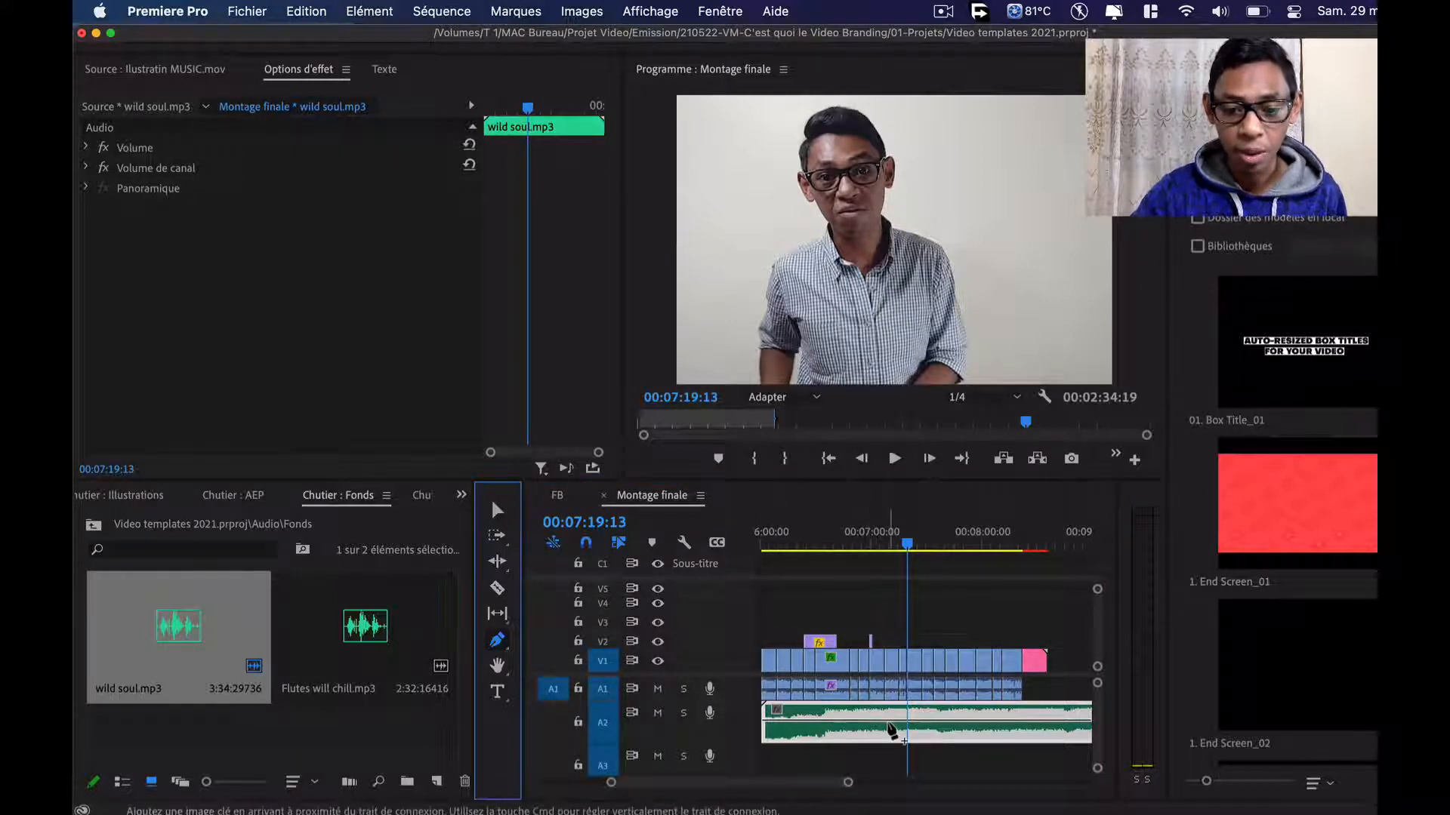
{"action": "left_click_drag", "start_coordinate": [890, 729], "coordinate": [888, 732]}
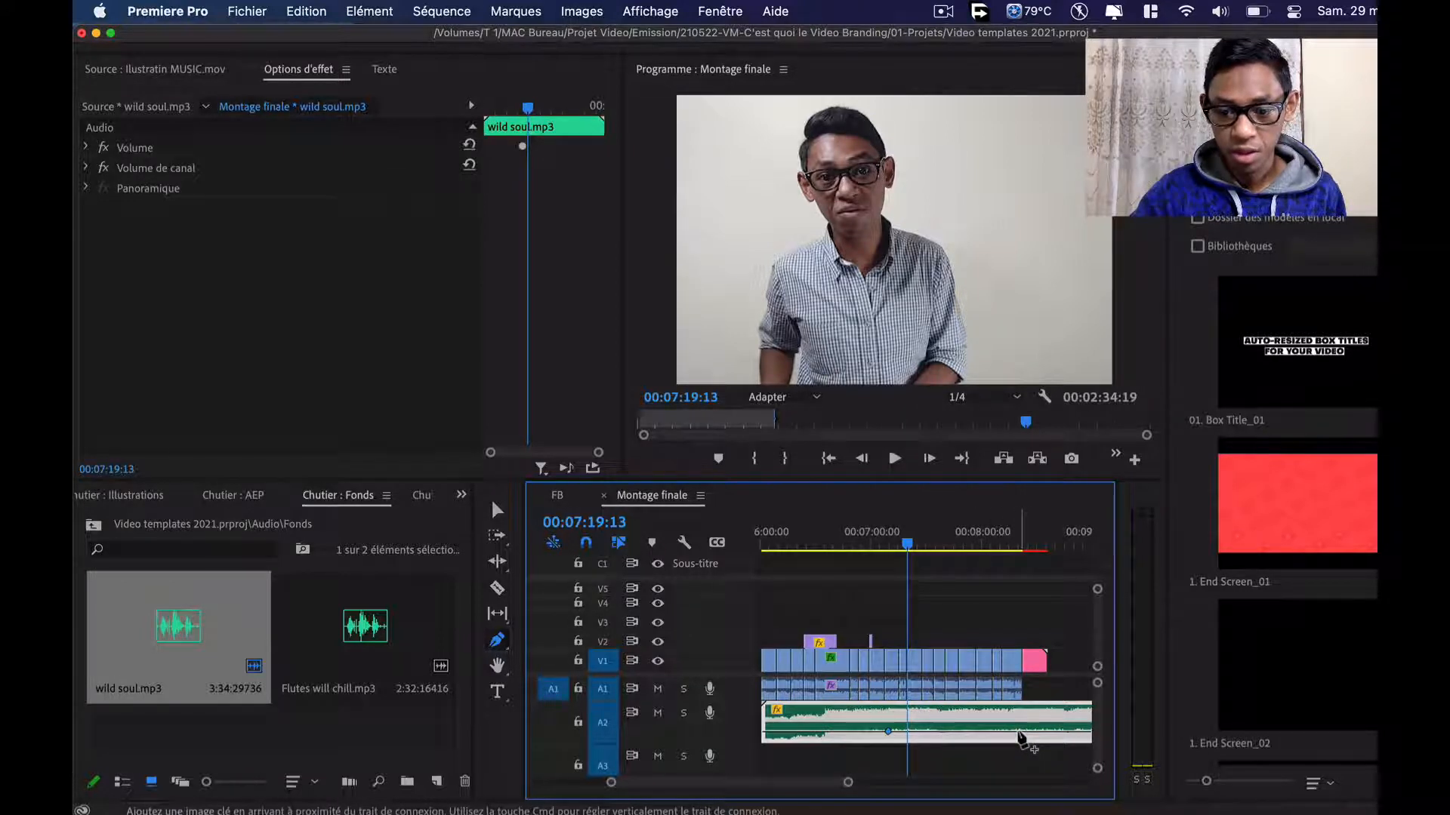
{"action": "left_click", "coordinate": [1018, 731]}
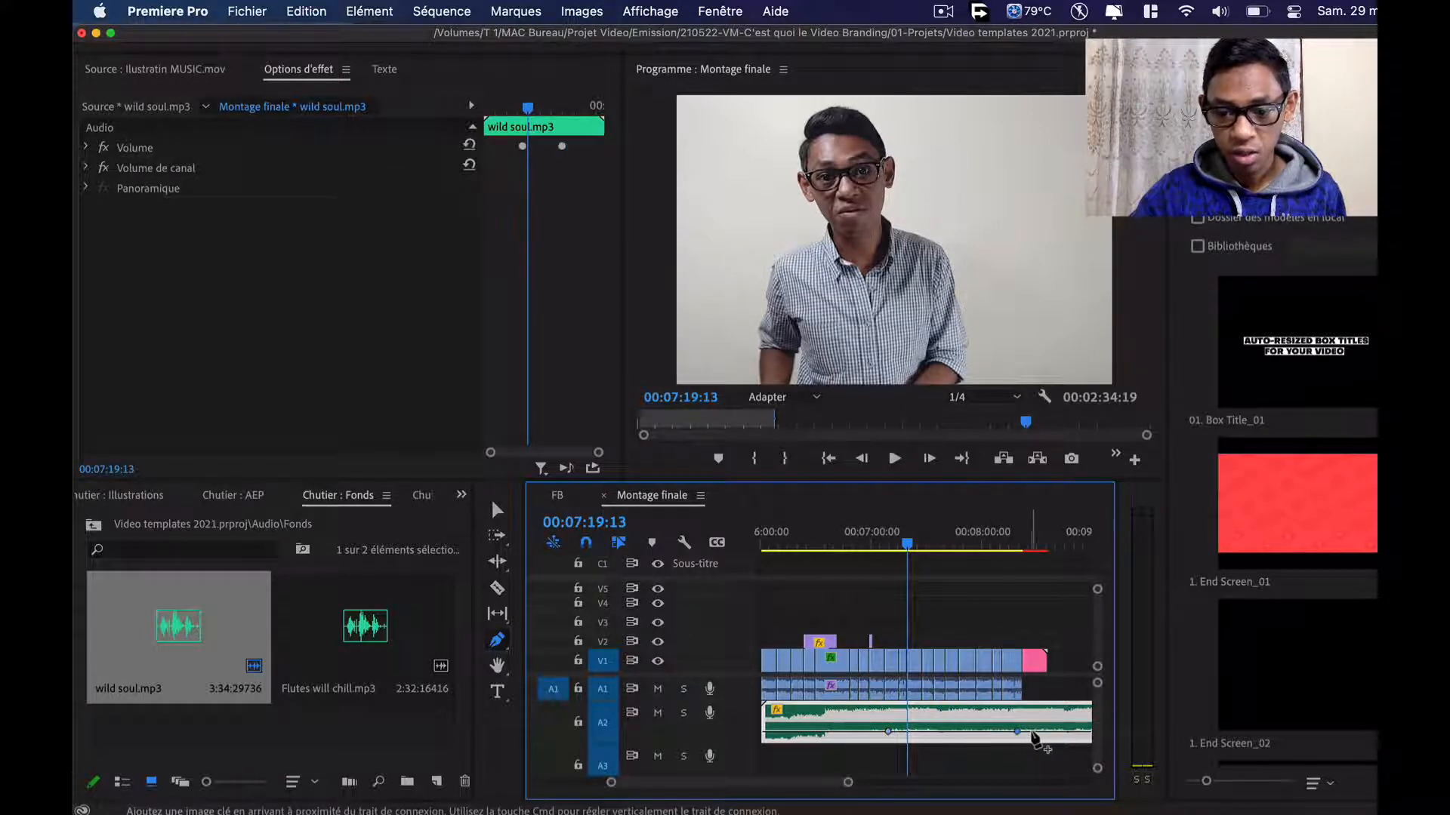
{"action": "left_click_drag", "start_coordinate": [1032, 730], "coordinate": [1031, 718]}
Solo A2, widen the audio meters and play the music transition from 00:08:09:22
{"action": "scroll", "coordinate": [1031, 718], "scroll_direction": "up", "scroll_amount": 3}
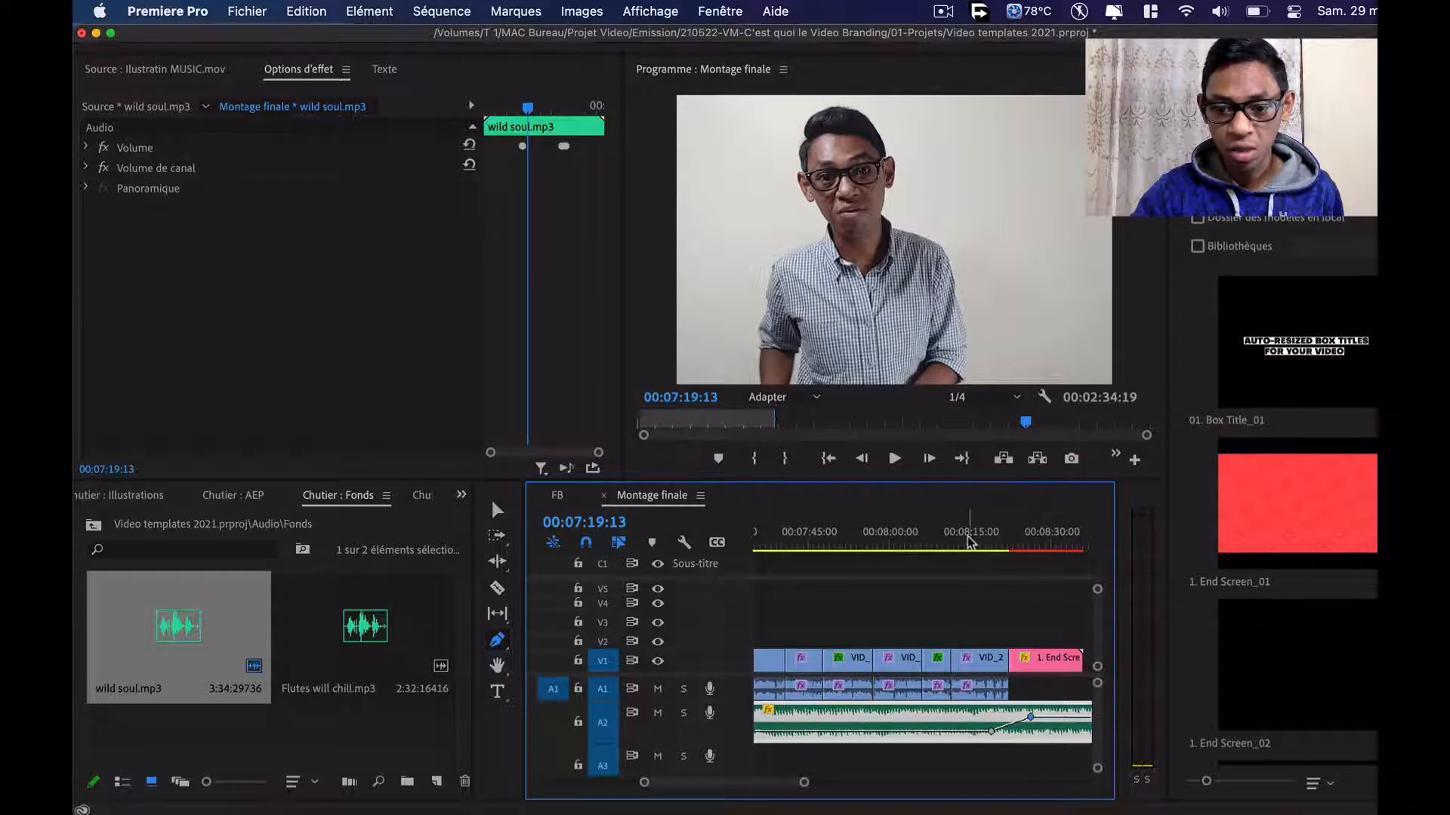
{"action": "left_click", "coordinate": [683, 712]}
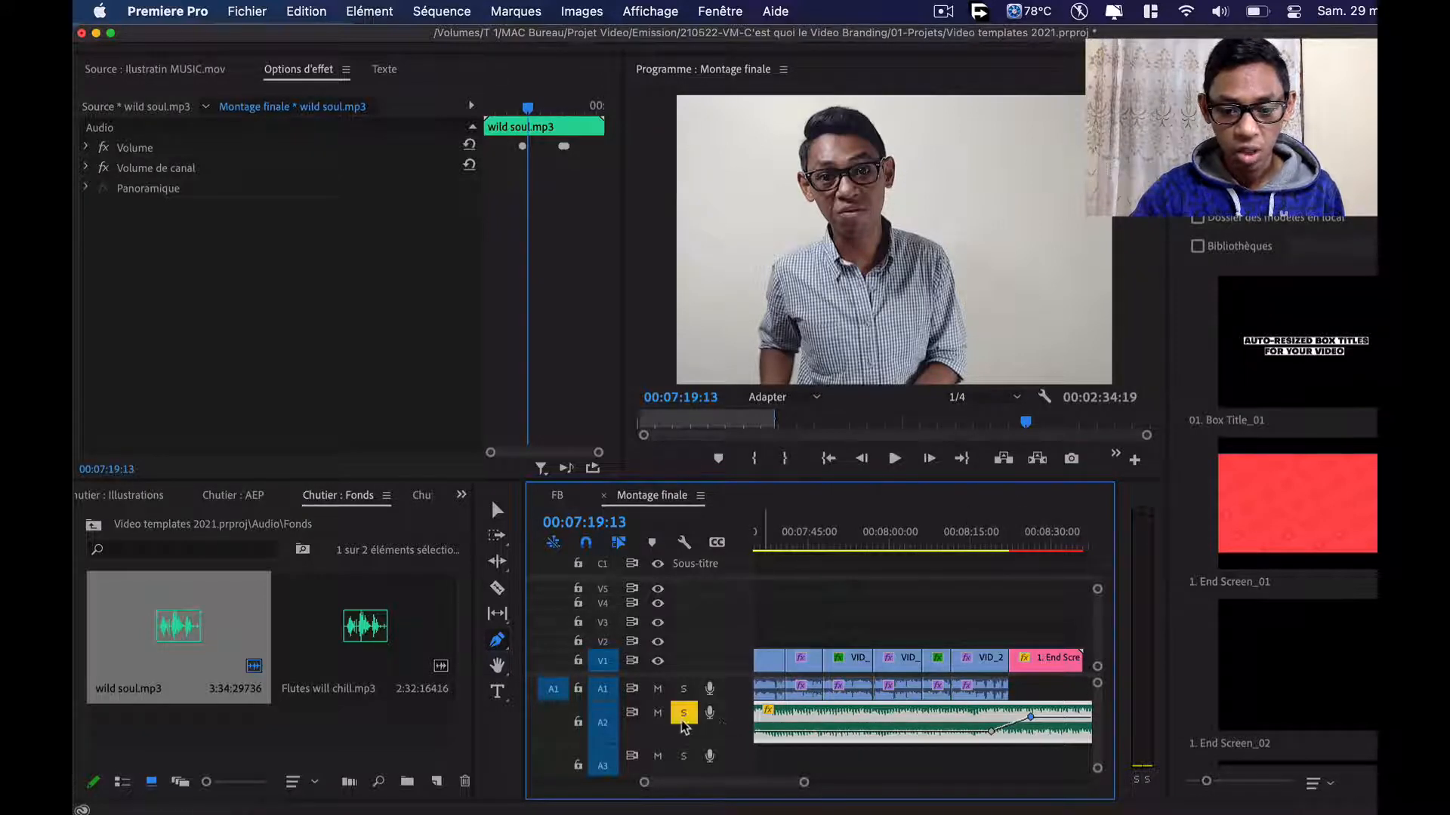
{"action": "left_click", "coordinate": [942, 532]}
{"action": "key", "text": "space"}
{"action": "key", "text": "space"}
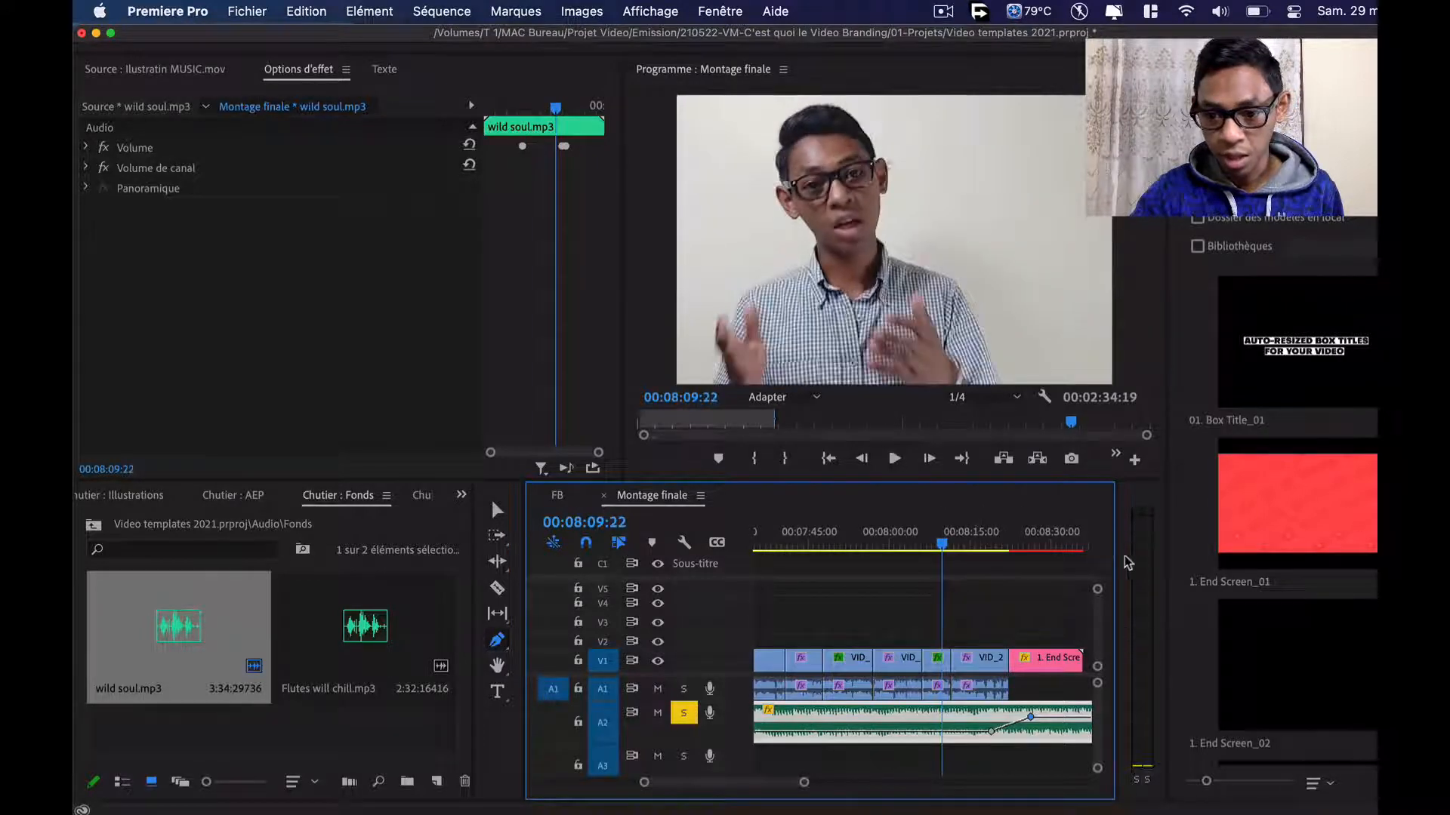
{"action": "left_click_drag", "start_coordinate": [1117, 575], "coordinate": [1102, 576]}
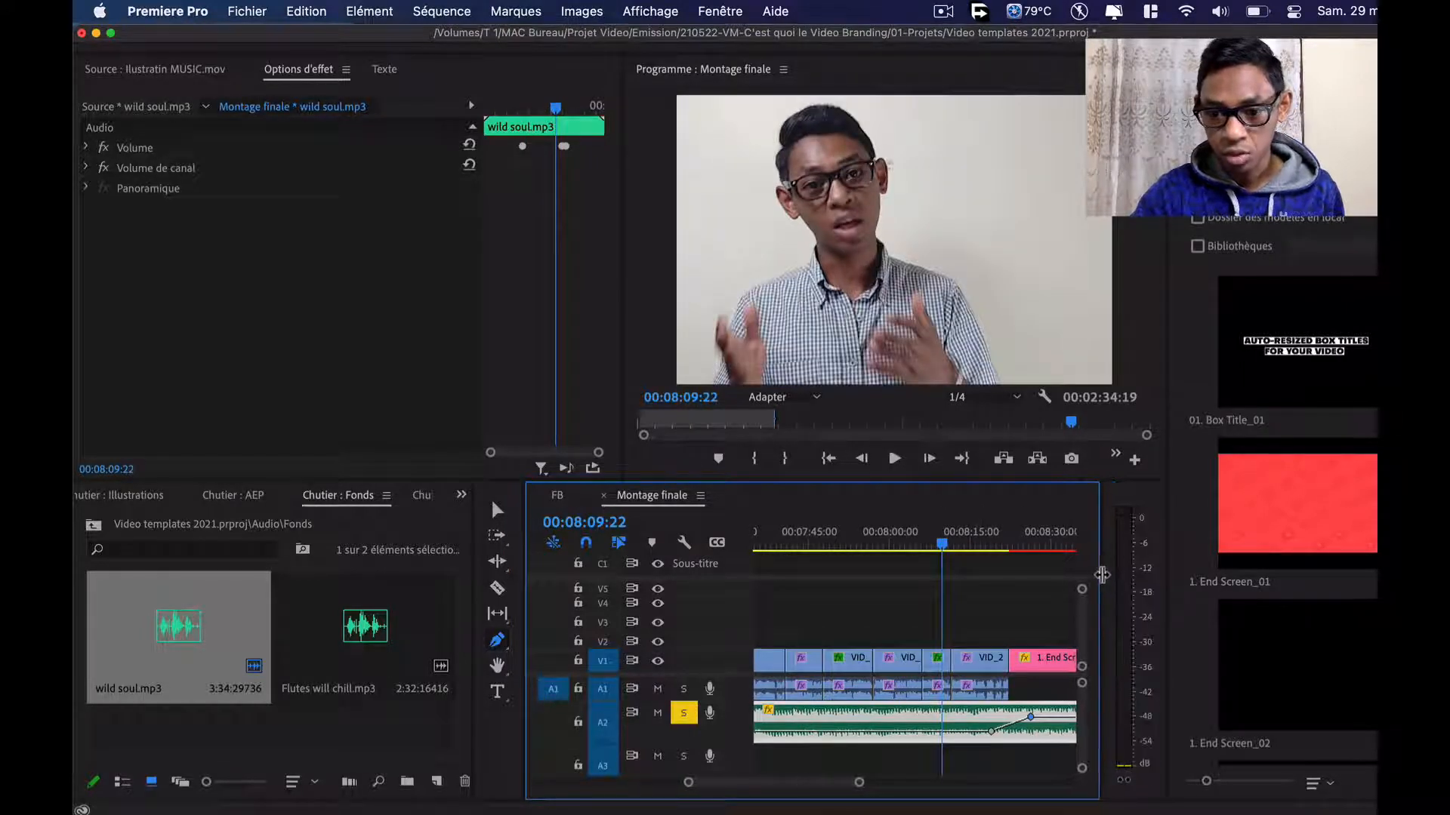
{"action": "key", "text": "space"}
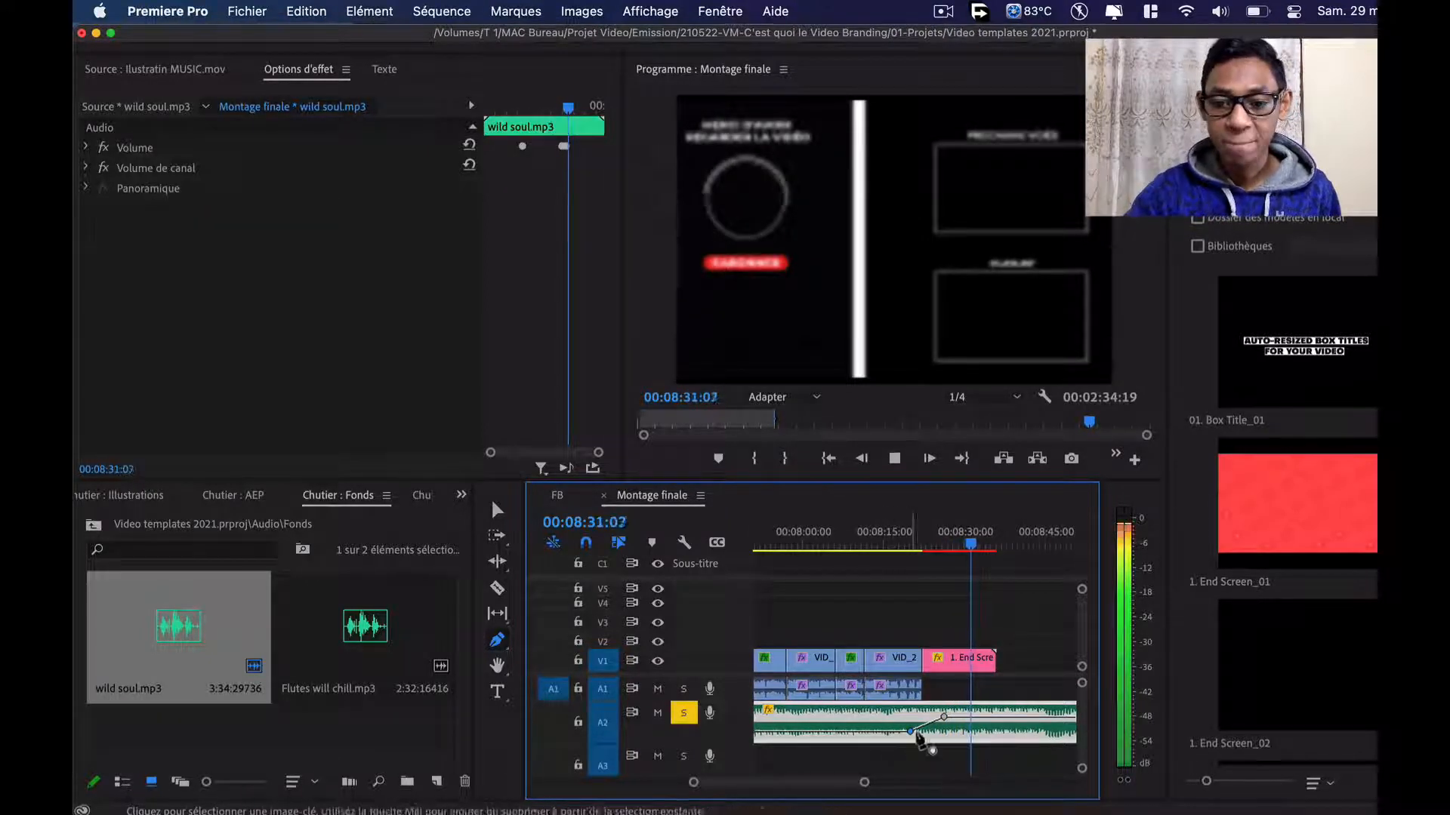
Lower the last volume keyframe of wild soul.mp3 to -1.13 dB, stop playback and unsolo A2
{"action": "left_click_drag", "start_coordinate": [948, 718], "coordinate": [946, 728]}
{"action": "scroll", "coordinate": [944, 723], "scroll_direction": "down", "scroll_amount": 3}
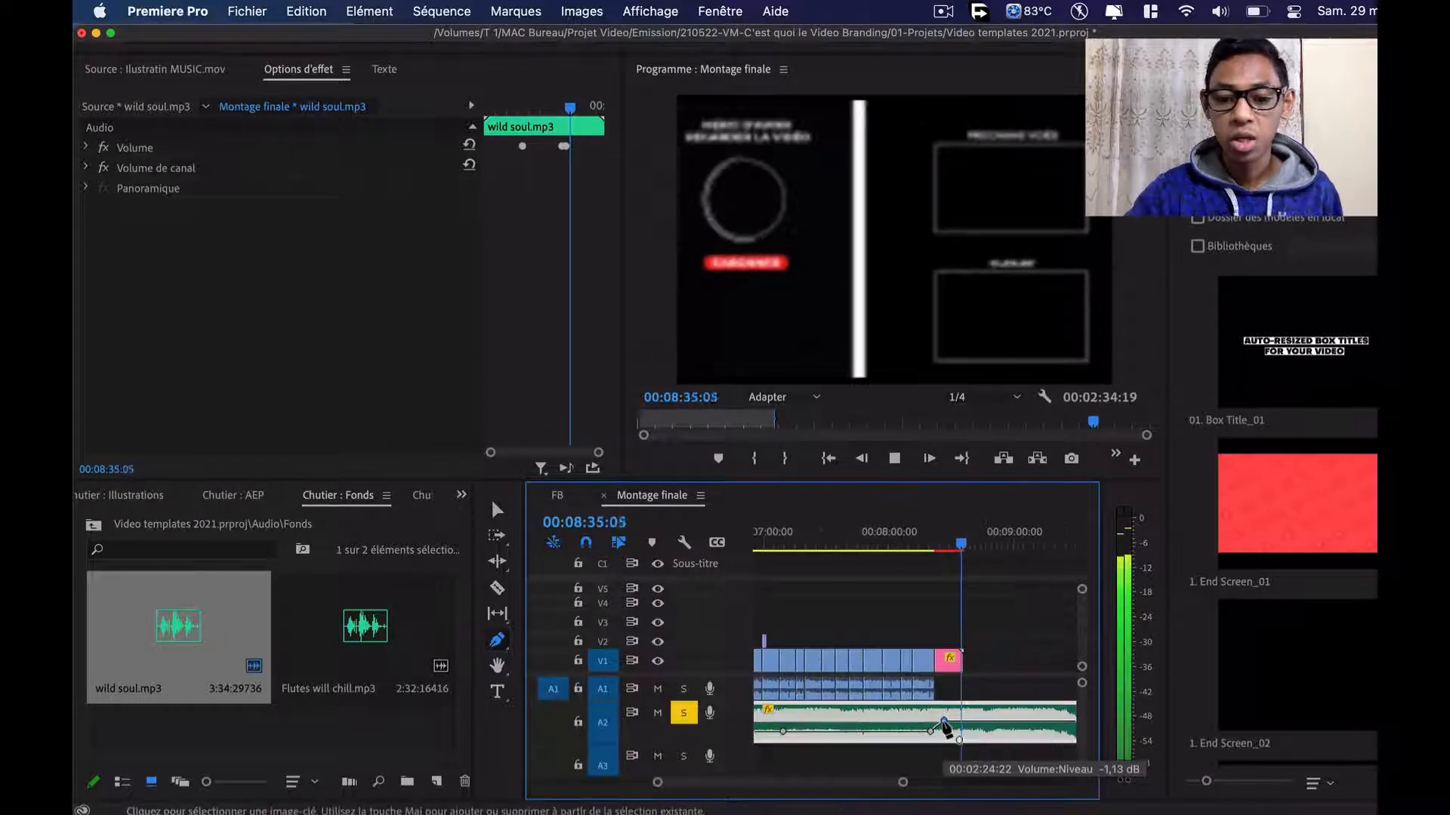
{"action": "scroll", "coordinate": [946, 726], "scroll_direction": "down", "scroll_amount": 2}
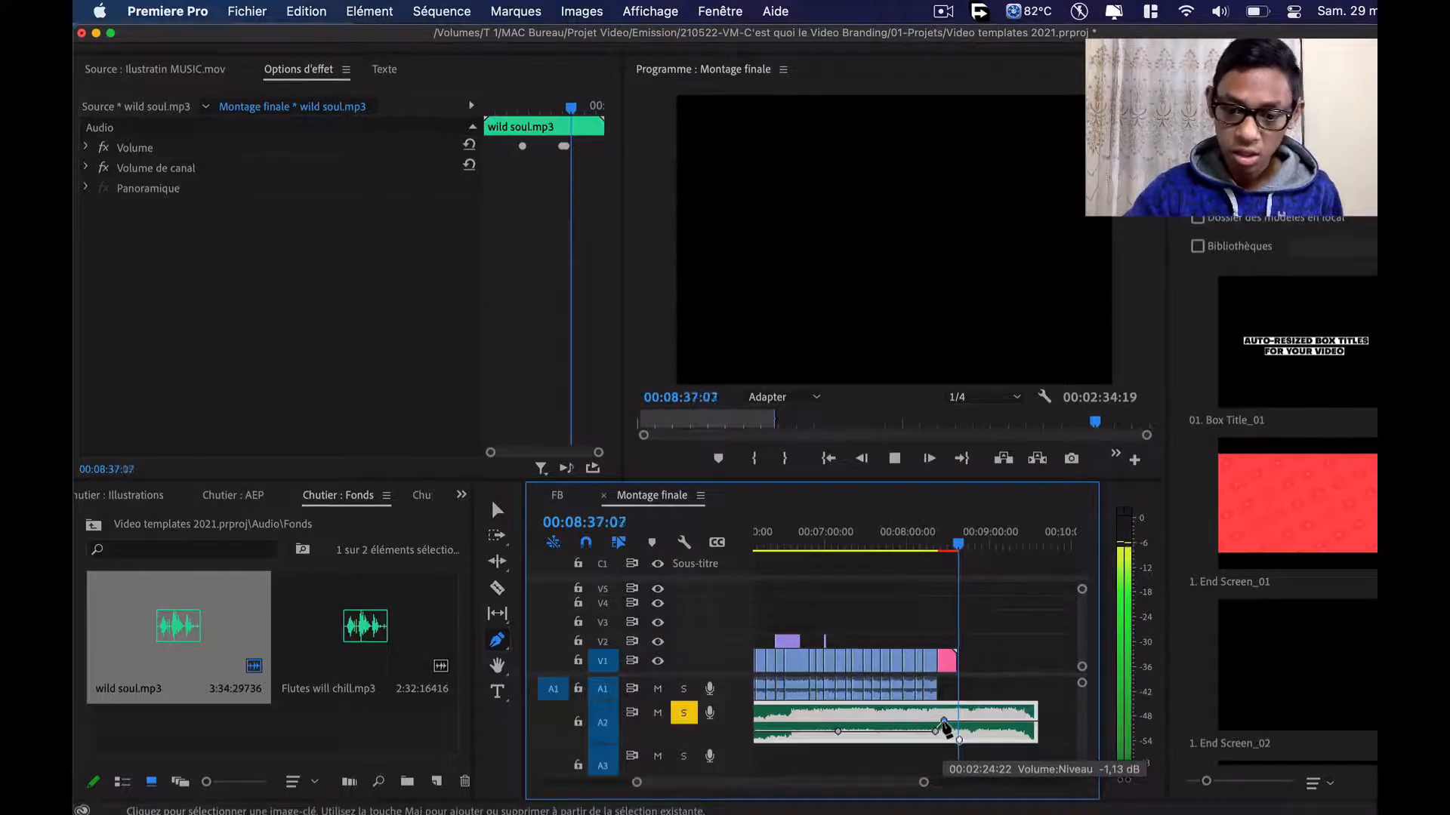
{"action": "key", "text": "space"}
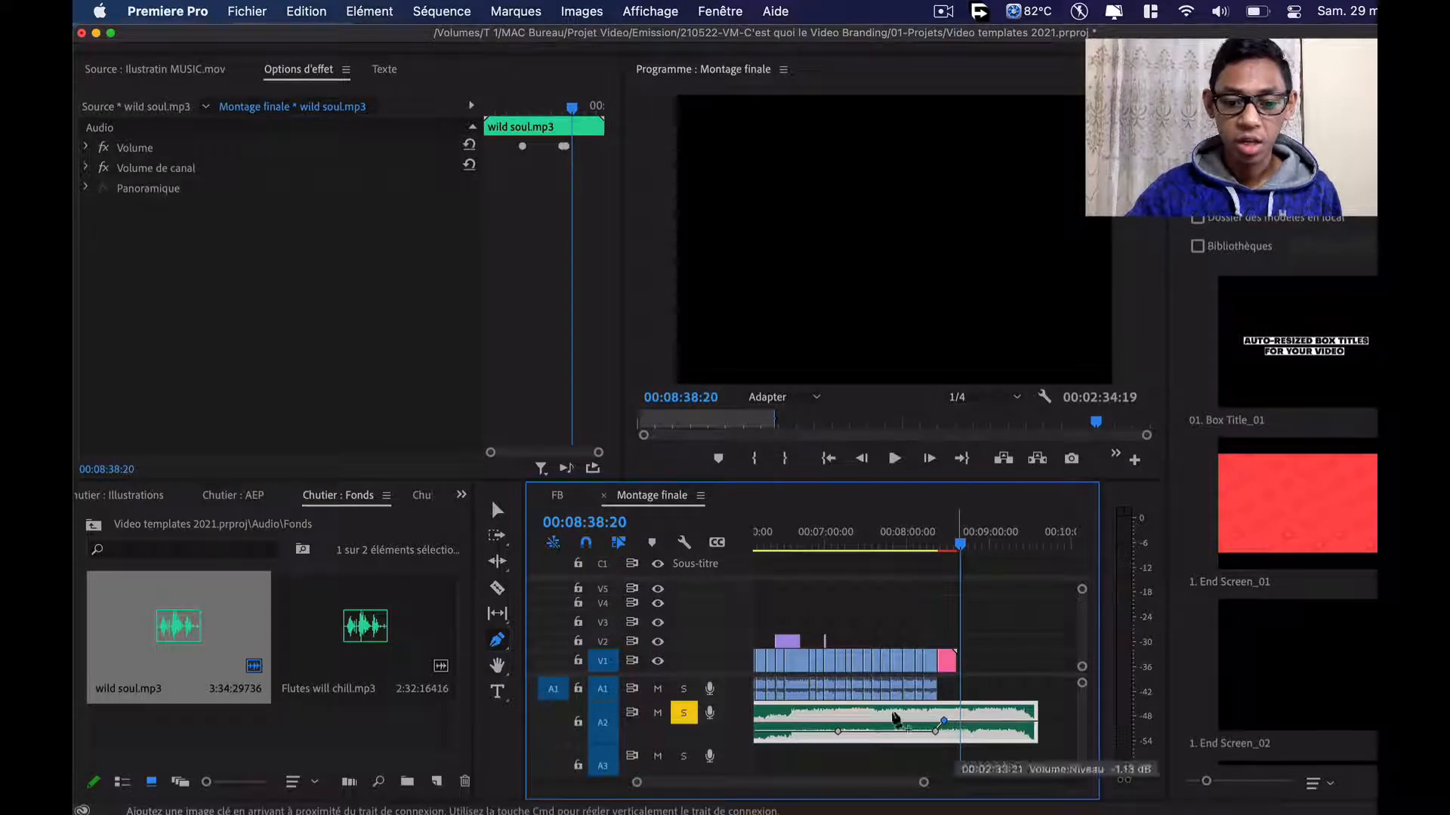
{"action": "left_click", "coordinate": [683, 712]}
Select the first clip on V1 at 00:06:06:15, return to the Selection tool and save the project
{"action": "scroll", "coordinate": [857, 686], "scroll_direction": "down", "scroll_amount": 3}
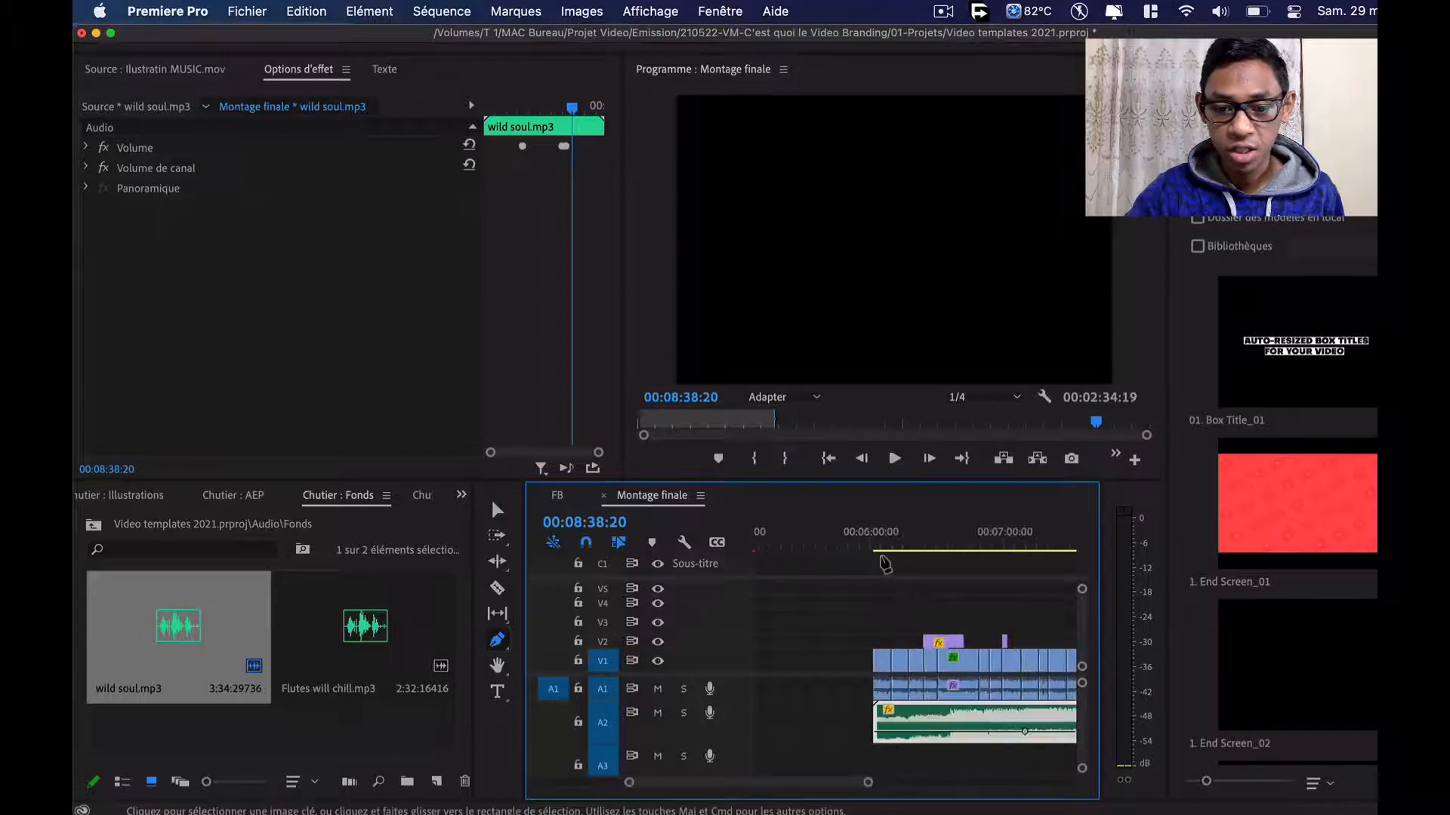
{"action": "scroll", "coordinate": [885, 563], "scroll_direction": "up", "scroll_amount": 3}
{"action": "left_click", "coordinate": [785, 544]}
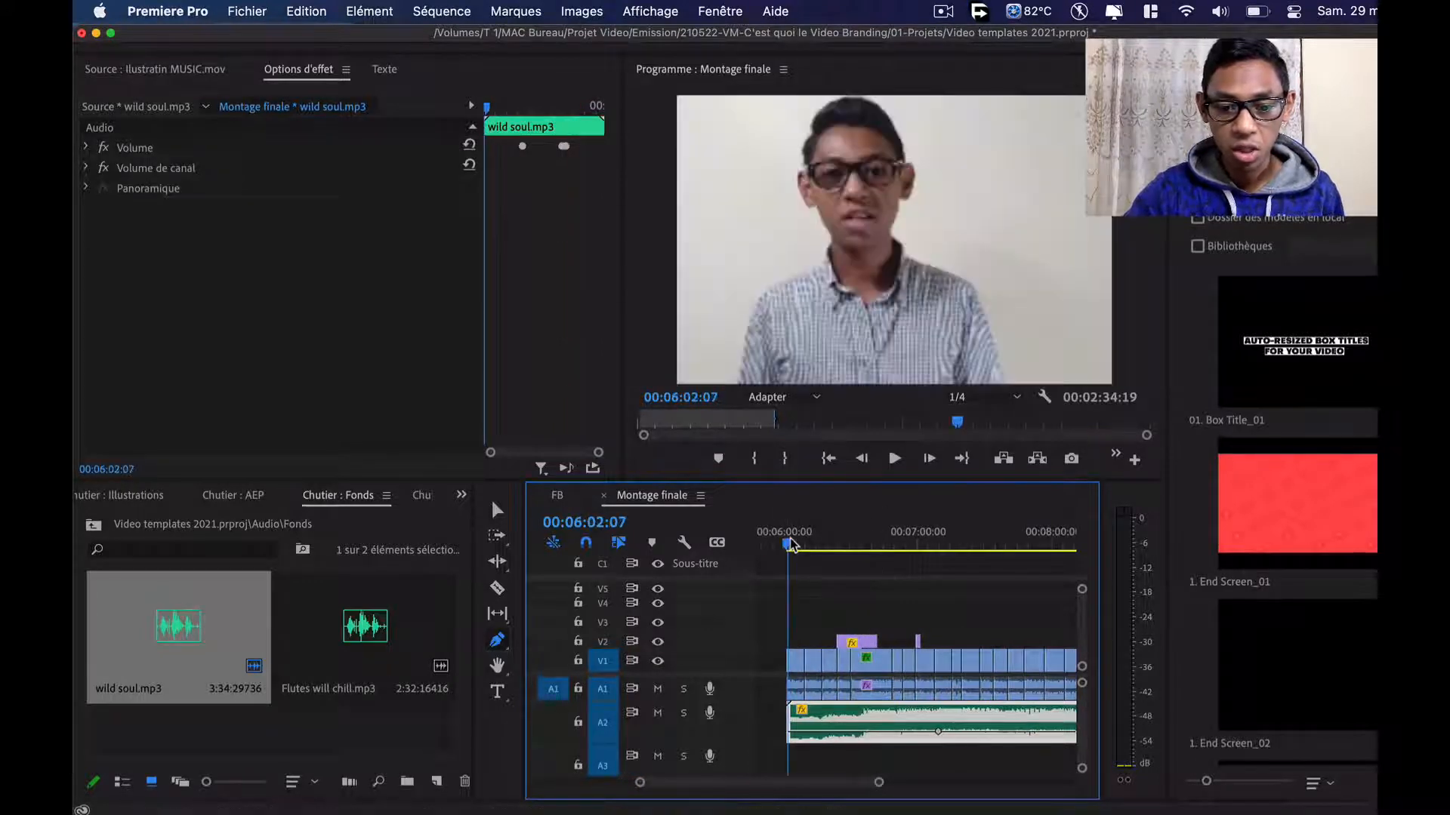
{"action": "left_click_drag", "start_coordinate": [789, 546], "coordinate": [798, 545]}
{"action": "left_click", "coordinate": [793, 661]}
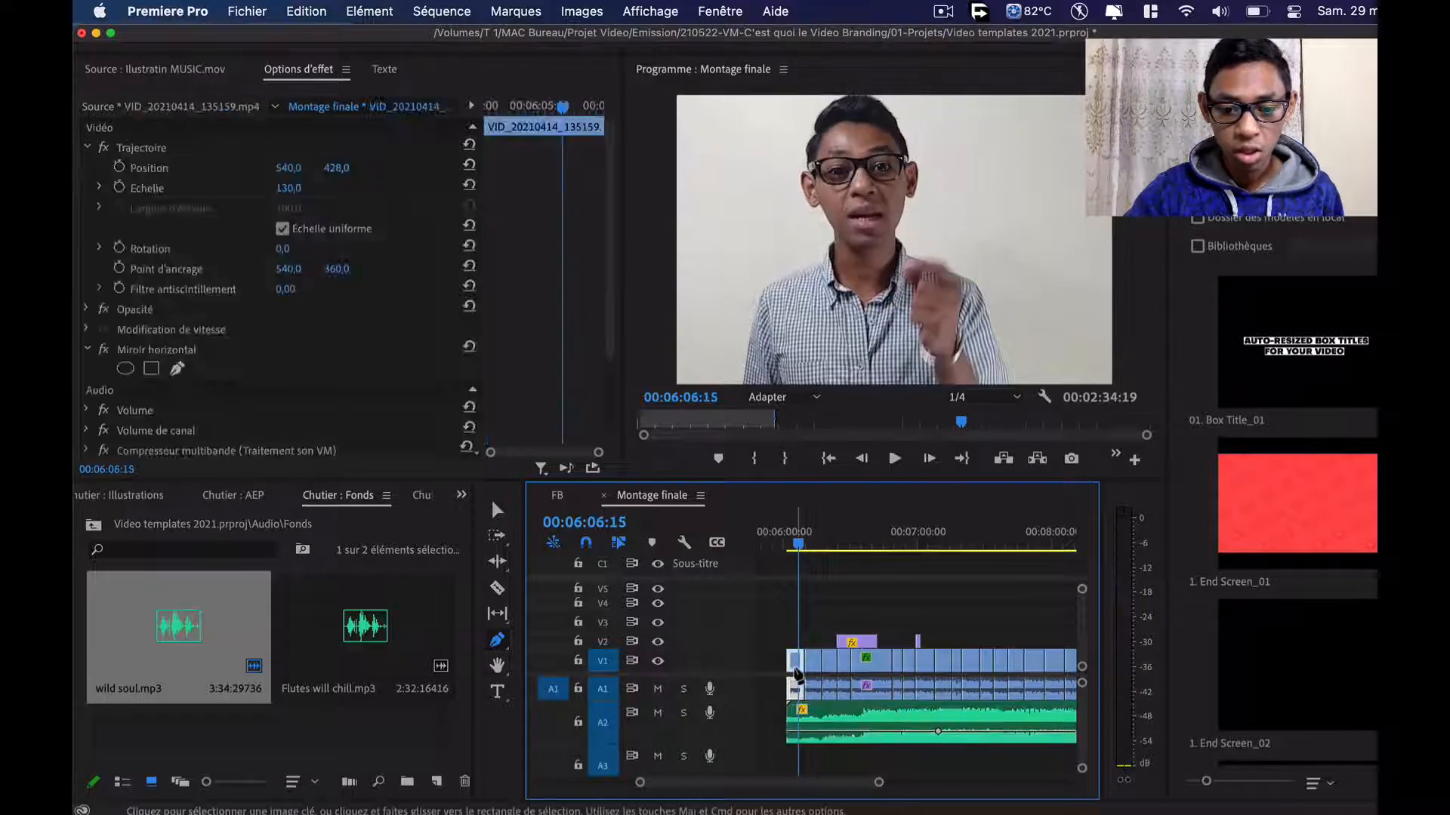
{"action": "key", "text": "v"}
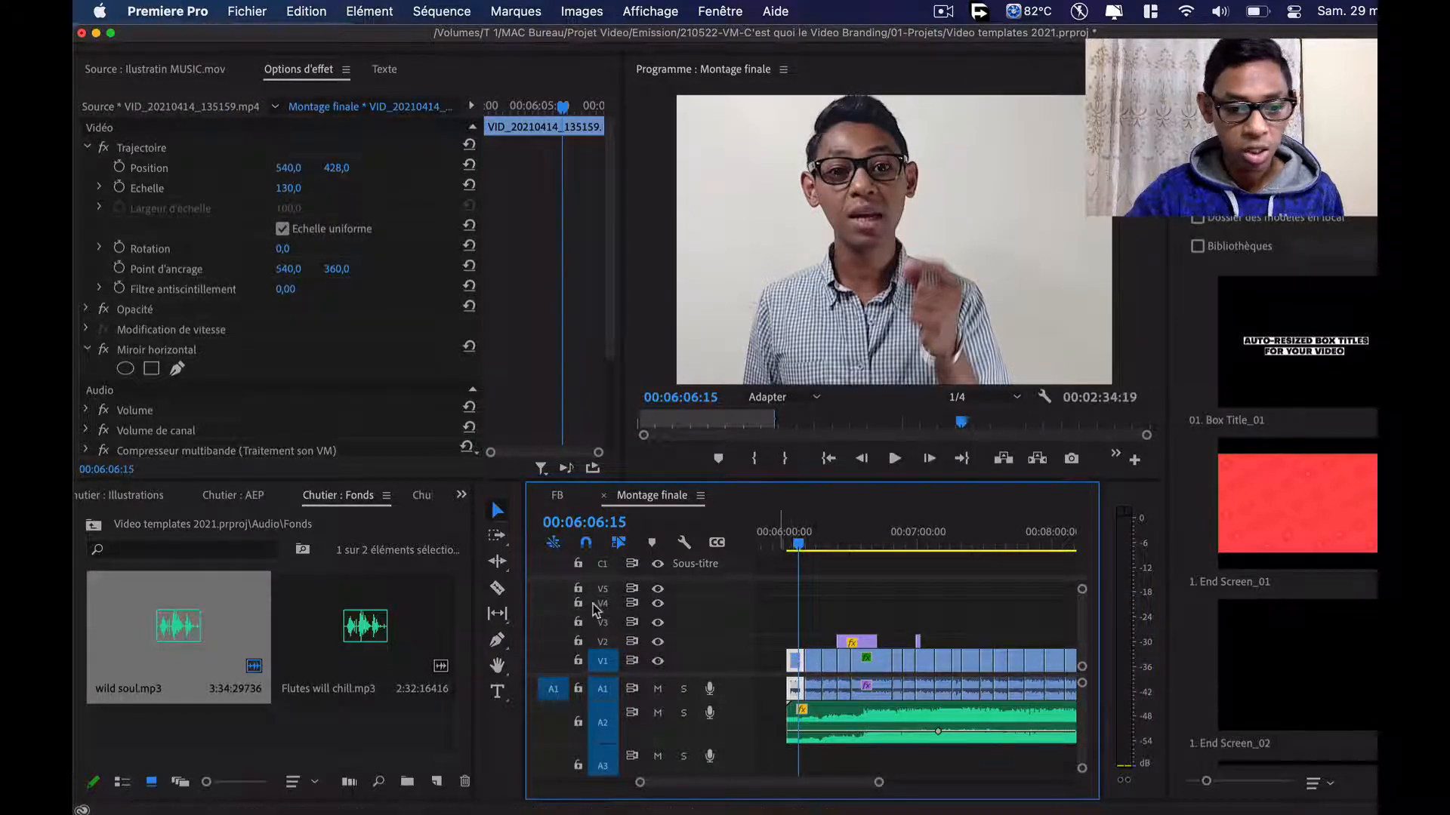
{"action": "left_click", "coordinate": [498, 588]}
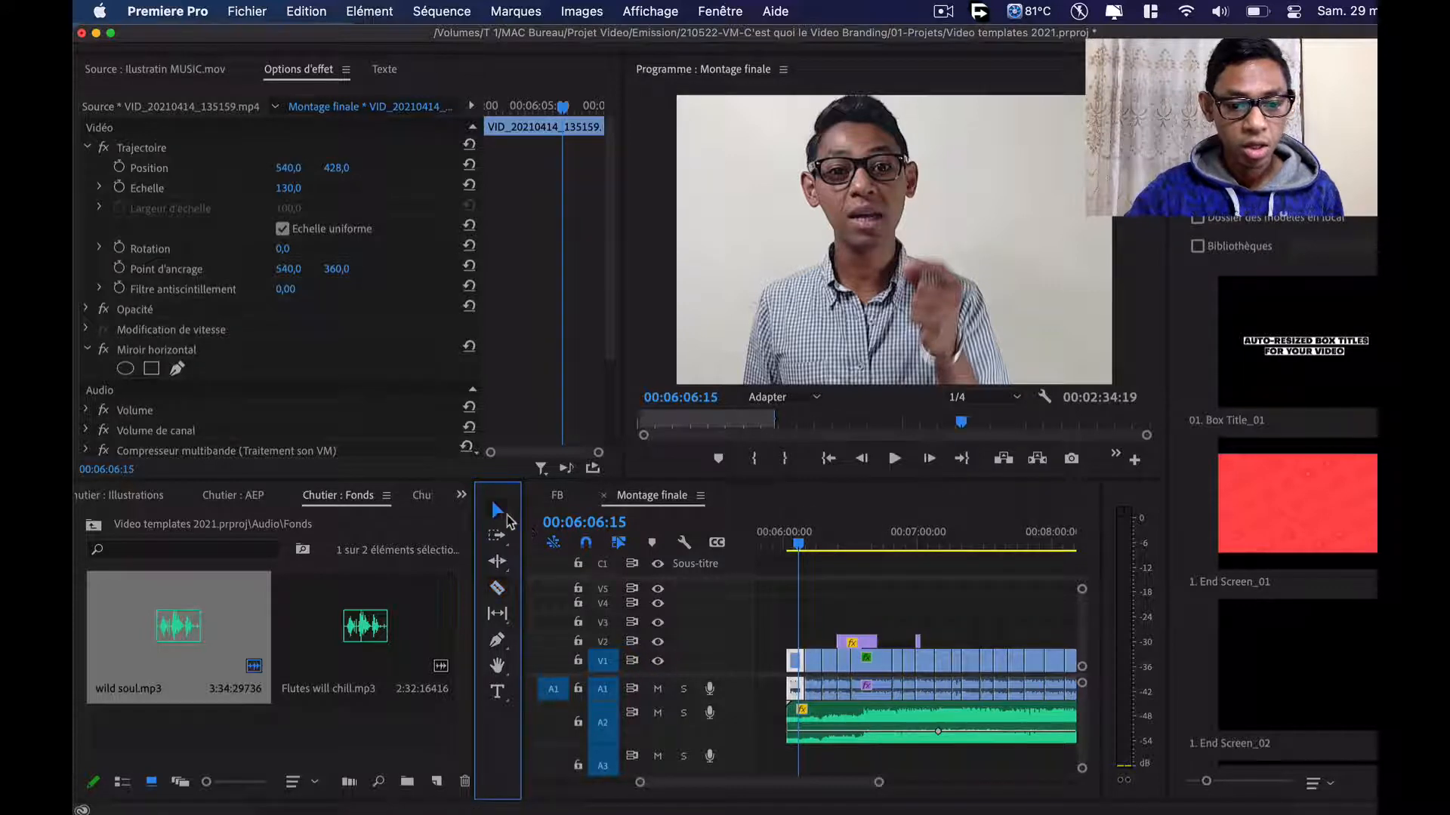
{"action": "key", "text": "super+s"}
Review the ill musique.mov clip's effect settings at 00:06:29:01 and scrub the Ilustratin MUSIC.mov source to 00:00:08:07
{"action": "left_click", "coordinate": [849, 542]}
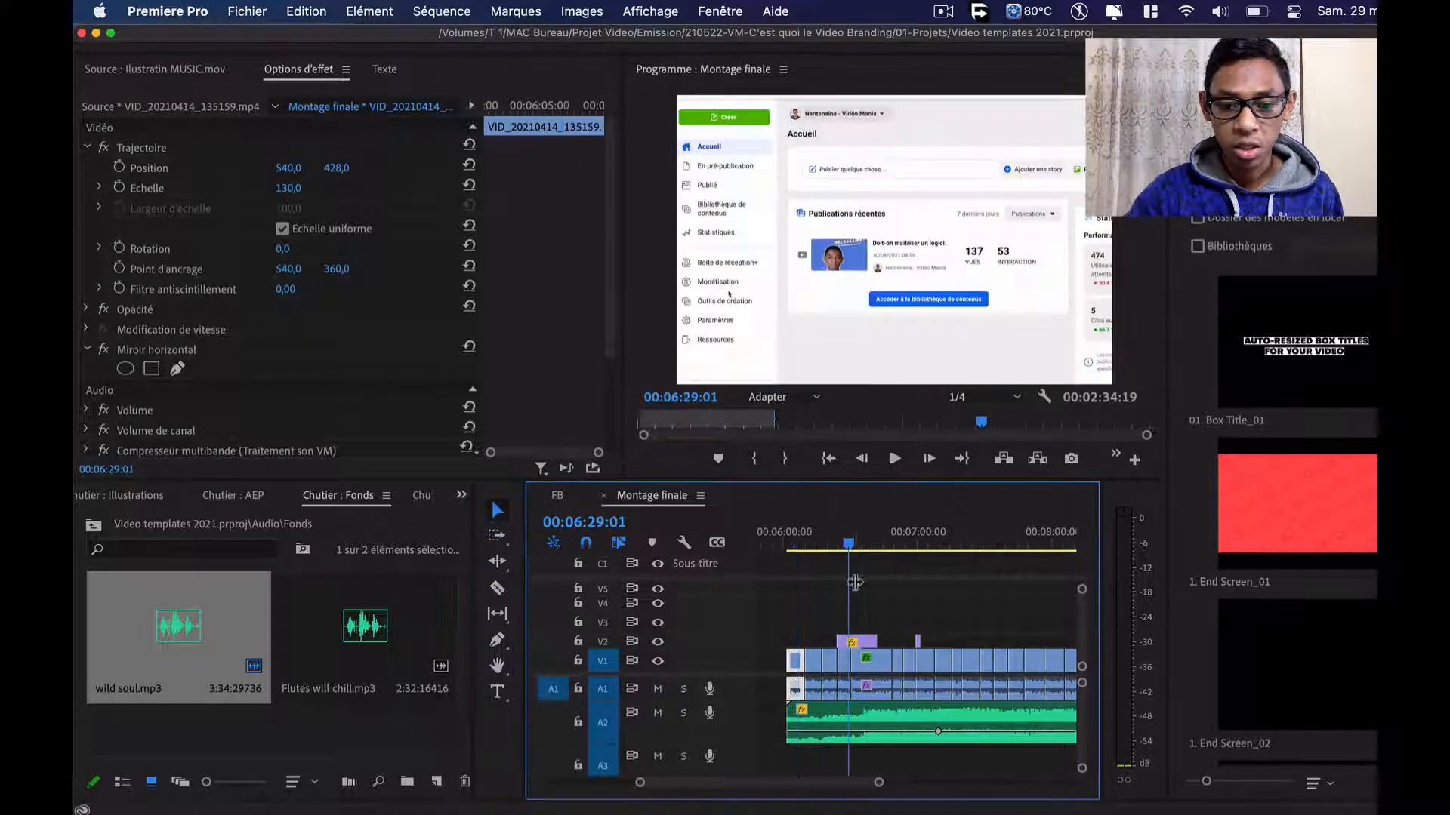
{"action": "left_click", "coordinate": [863, 640]}
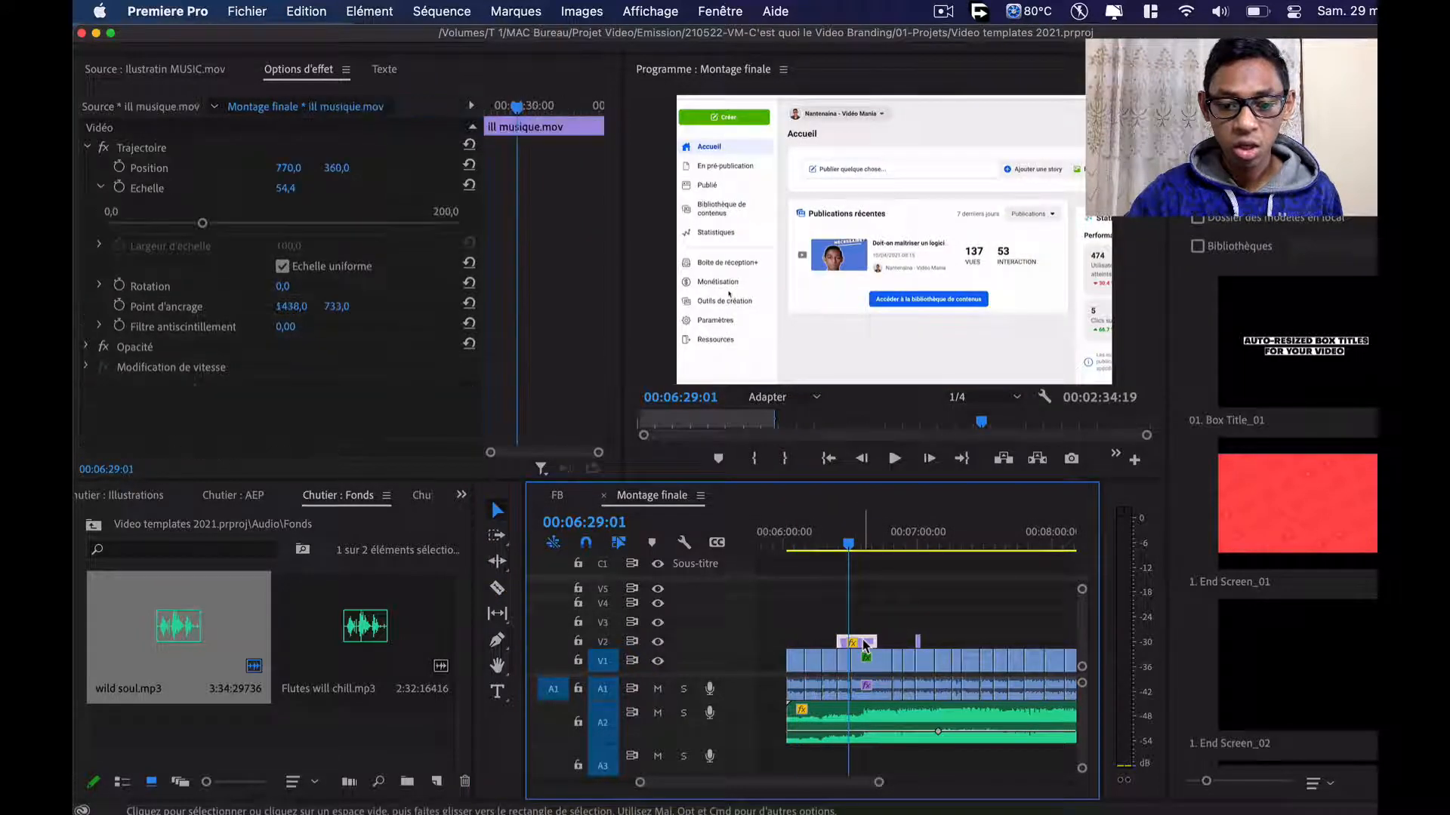
{"action": "left_click", "coordinate": [162, 70]}
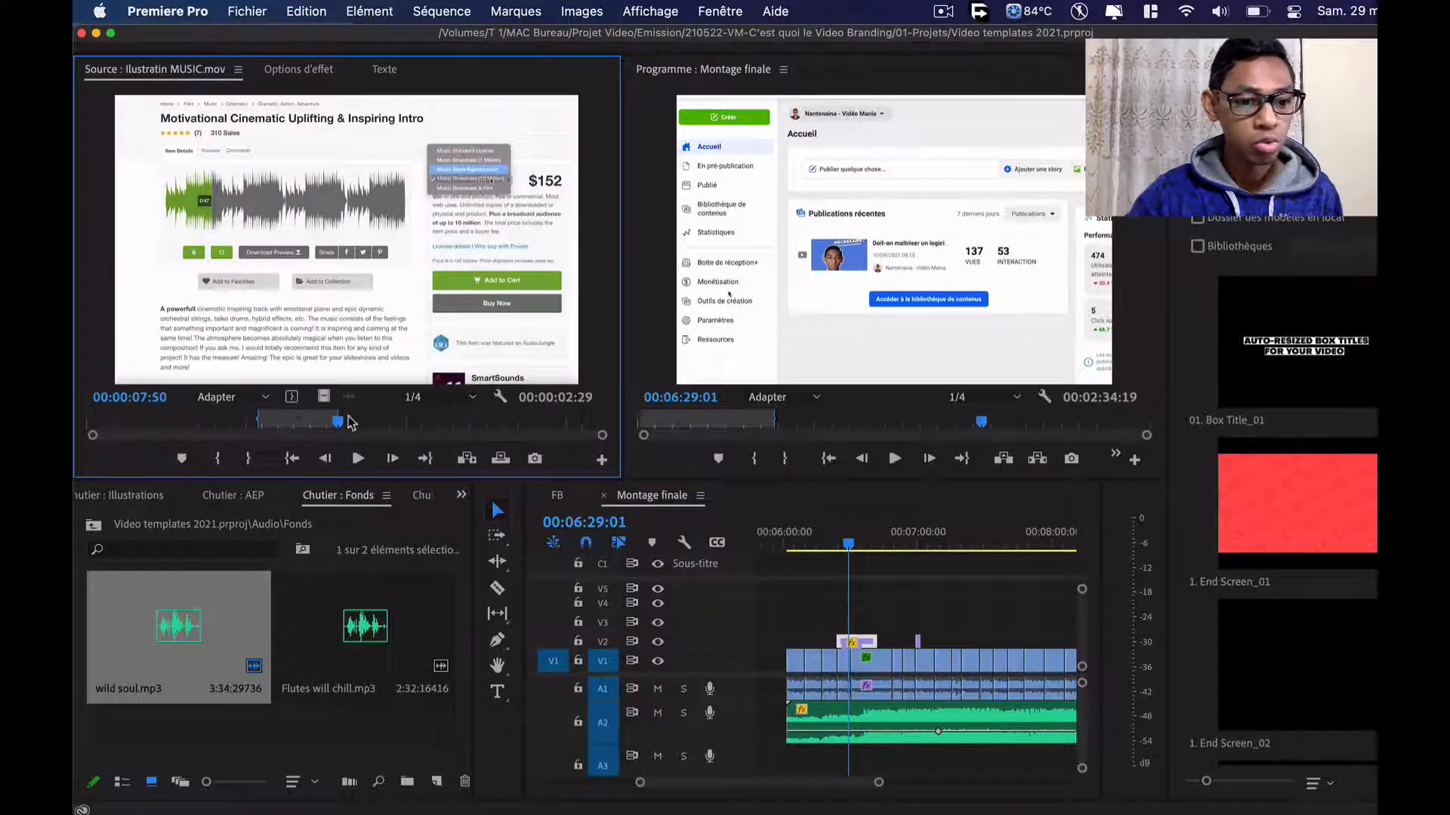
{"action": "left_click", "coordinate": [244, 422]}
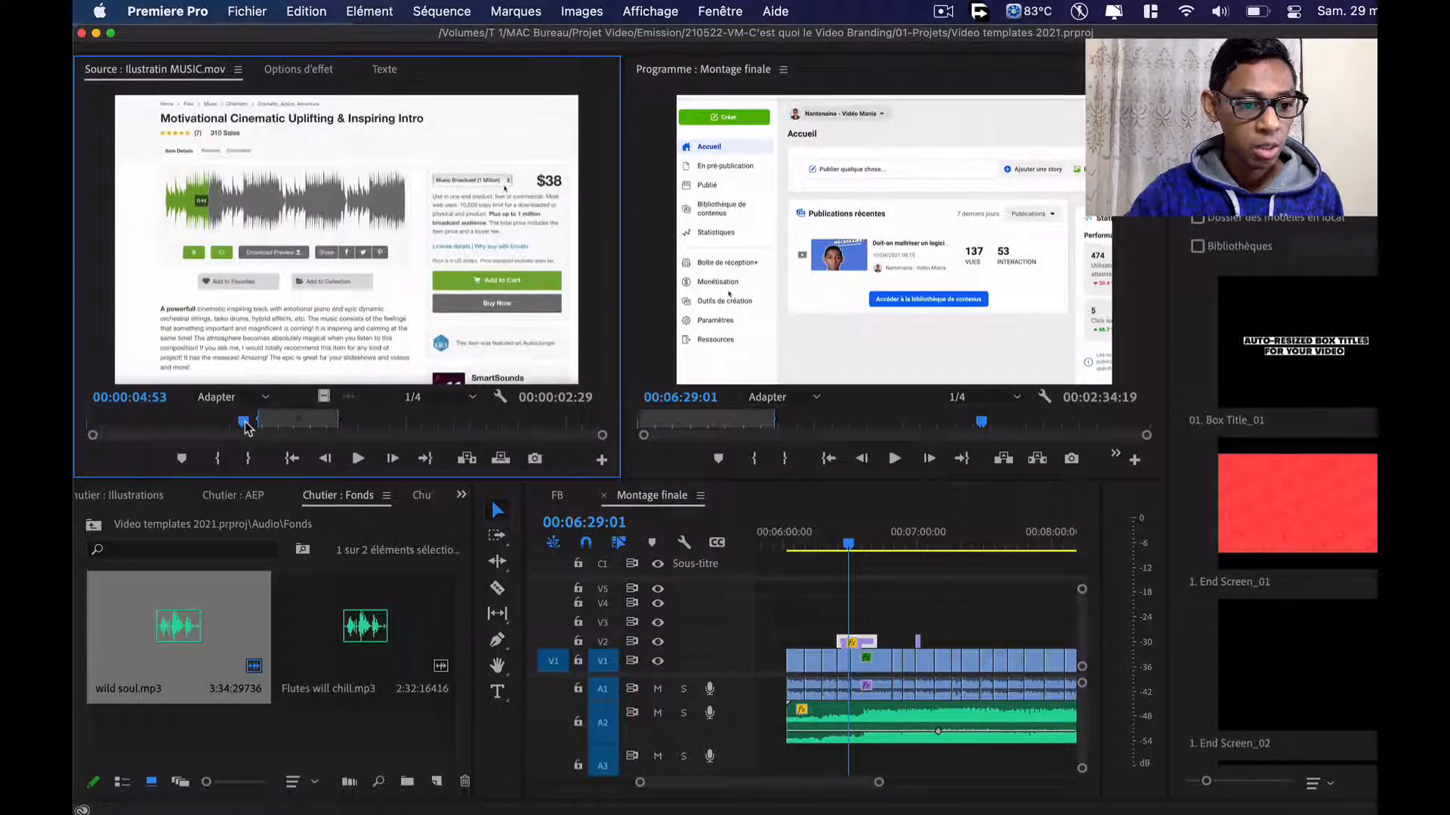
{"action": "left_click", "coordinate": [351, 423]}
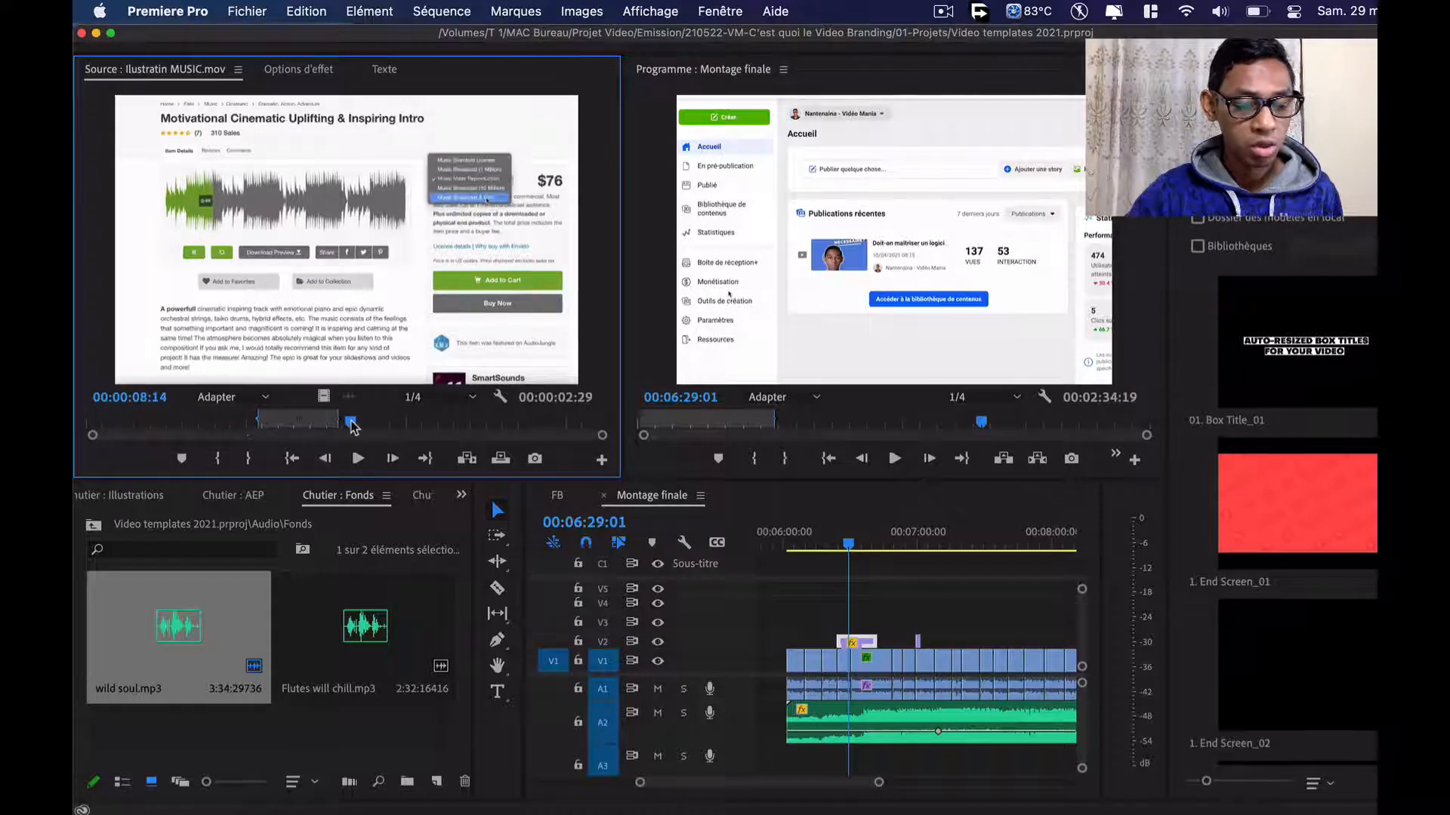
{"action": "left_click_drag", "start_coordinate": [352, 426], "coordinate": [347, 427]}
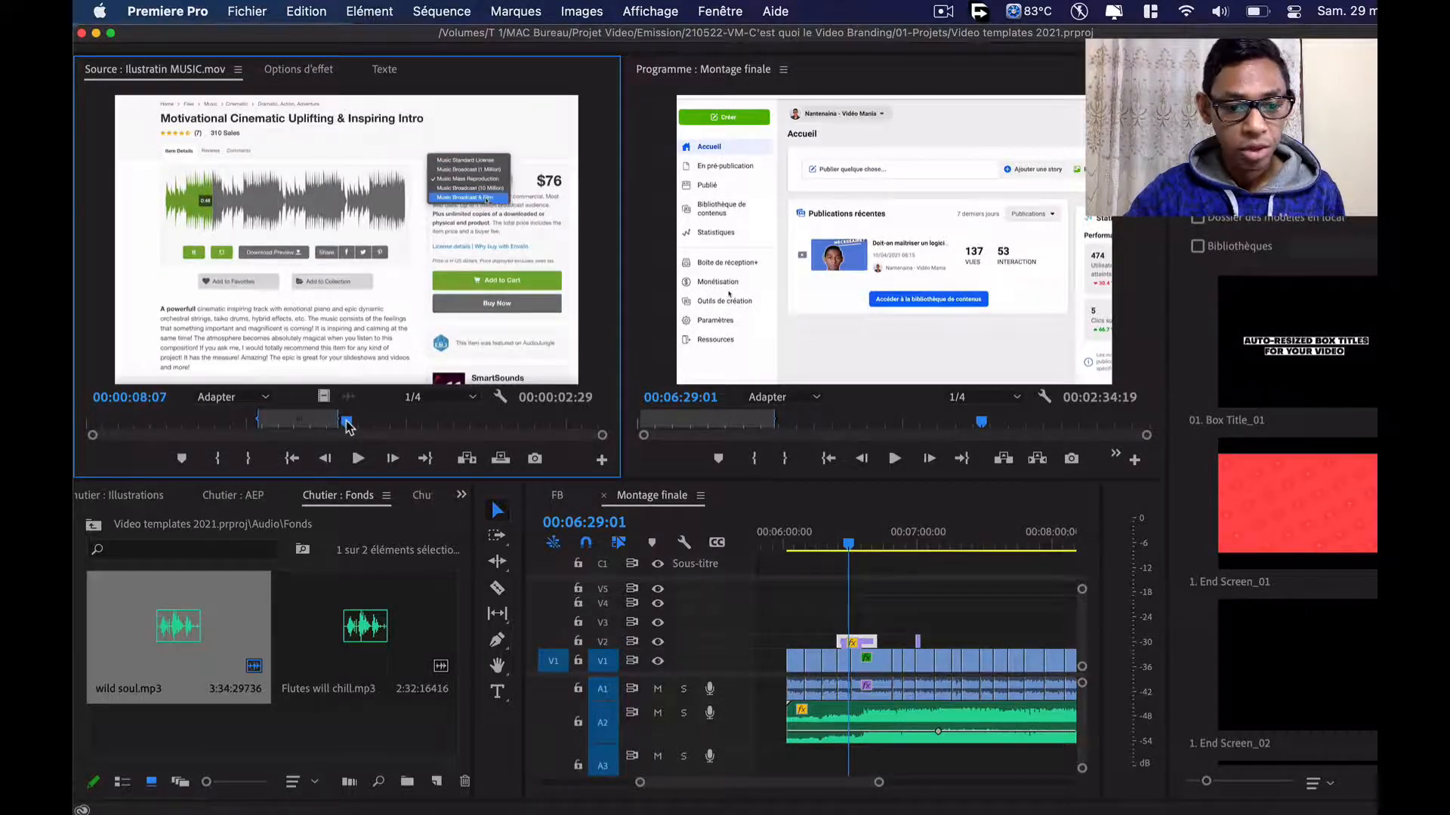
{"action": "left_click", "coordinate": [877, 726]}
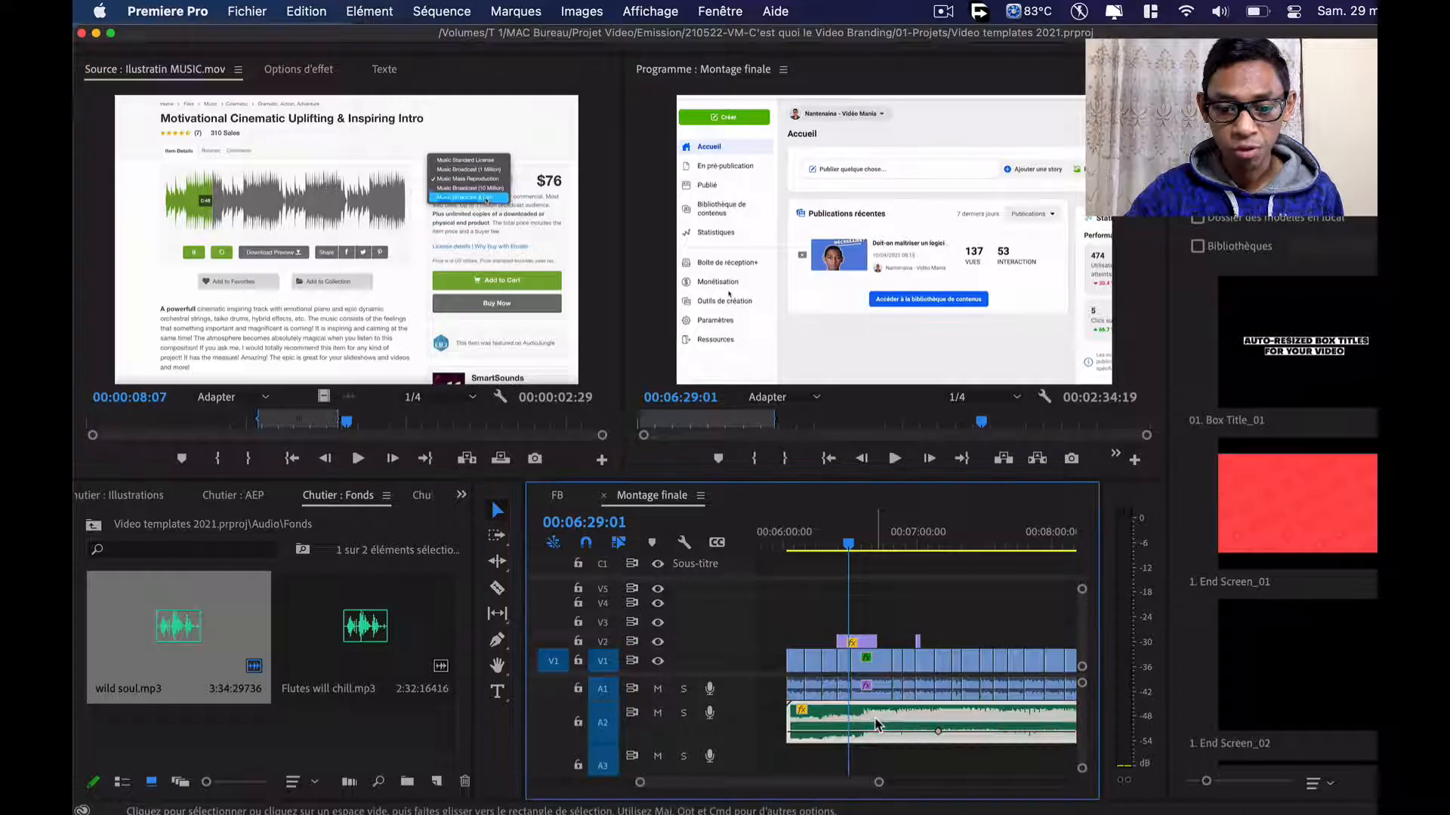
{"action": "left_click", "coordinate": [497, 643]}
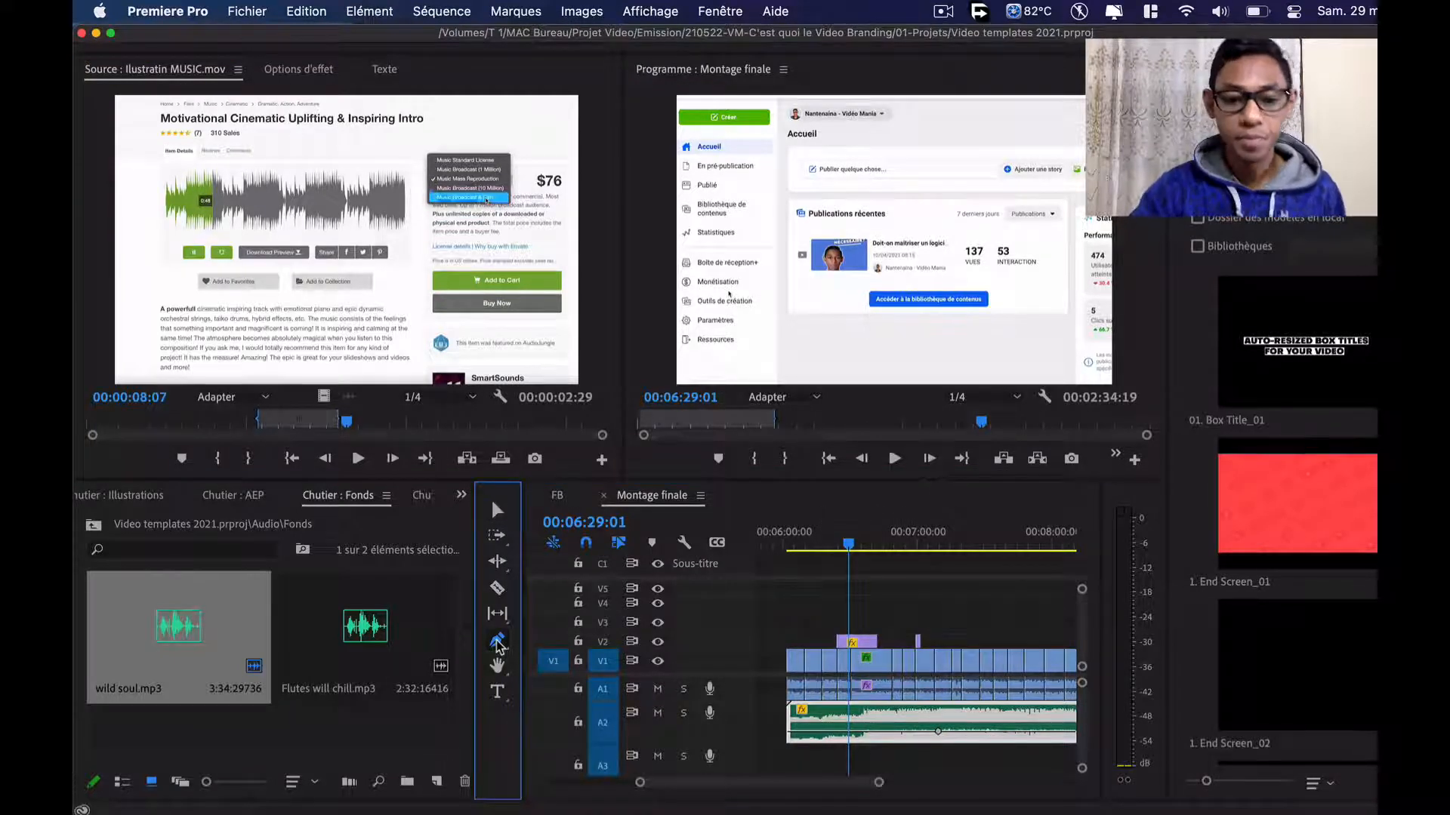
{"action": "key", "text": "v"}
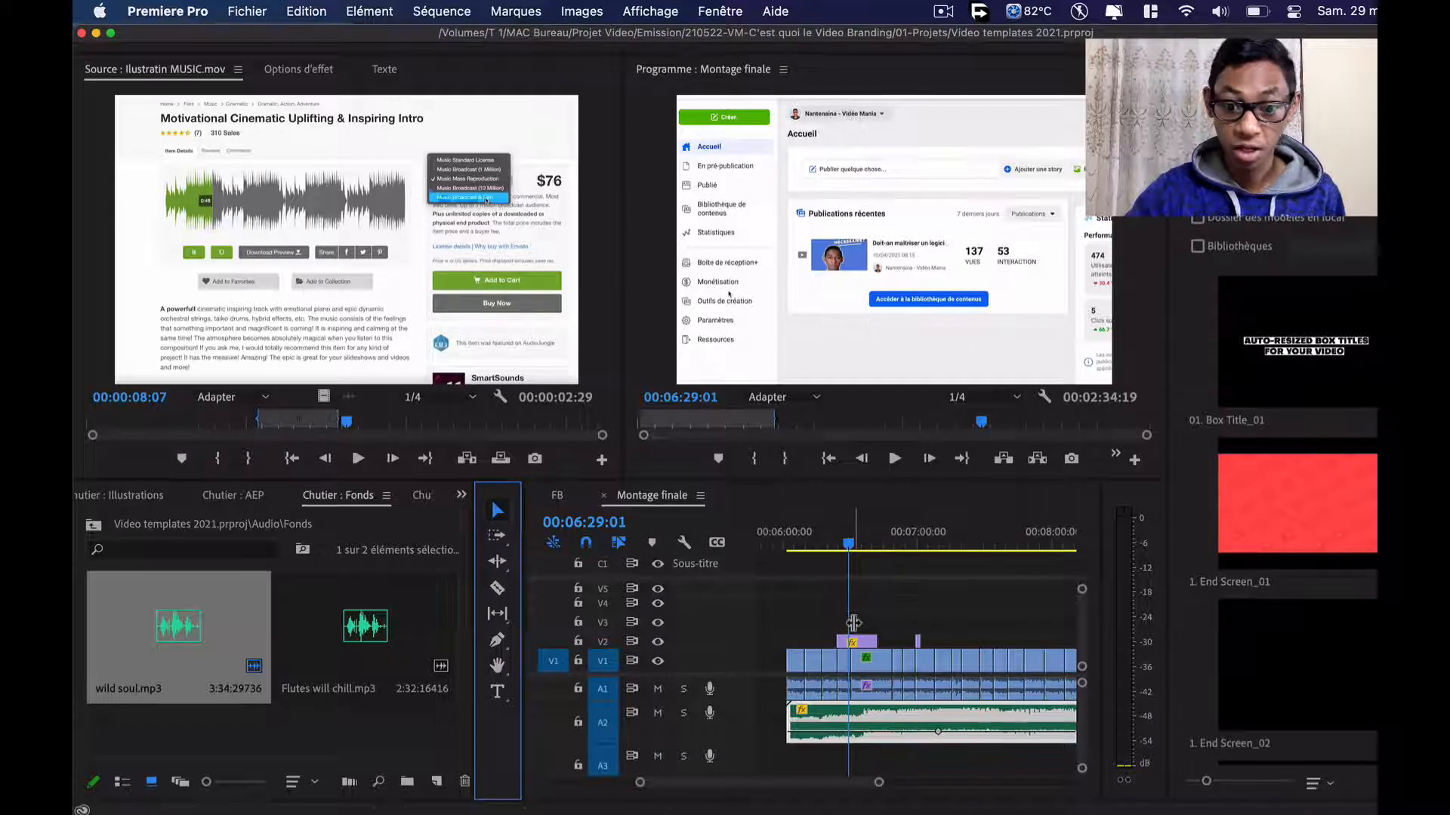
Open the AEP bin, load the Titre 10 Izy title in the source monitor and scrub it to 00;00;01;00
{"action": "left_click", "coordinate": [892, 539]}
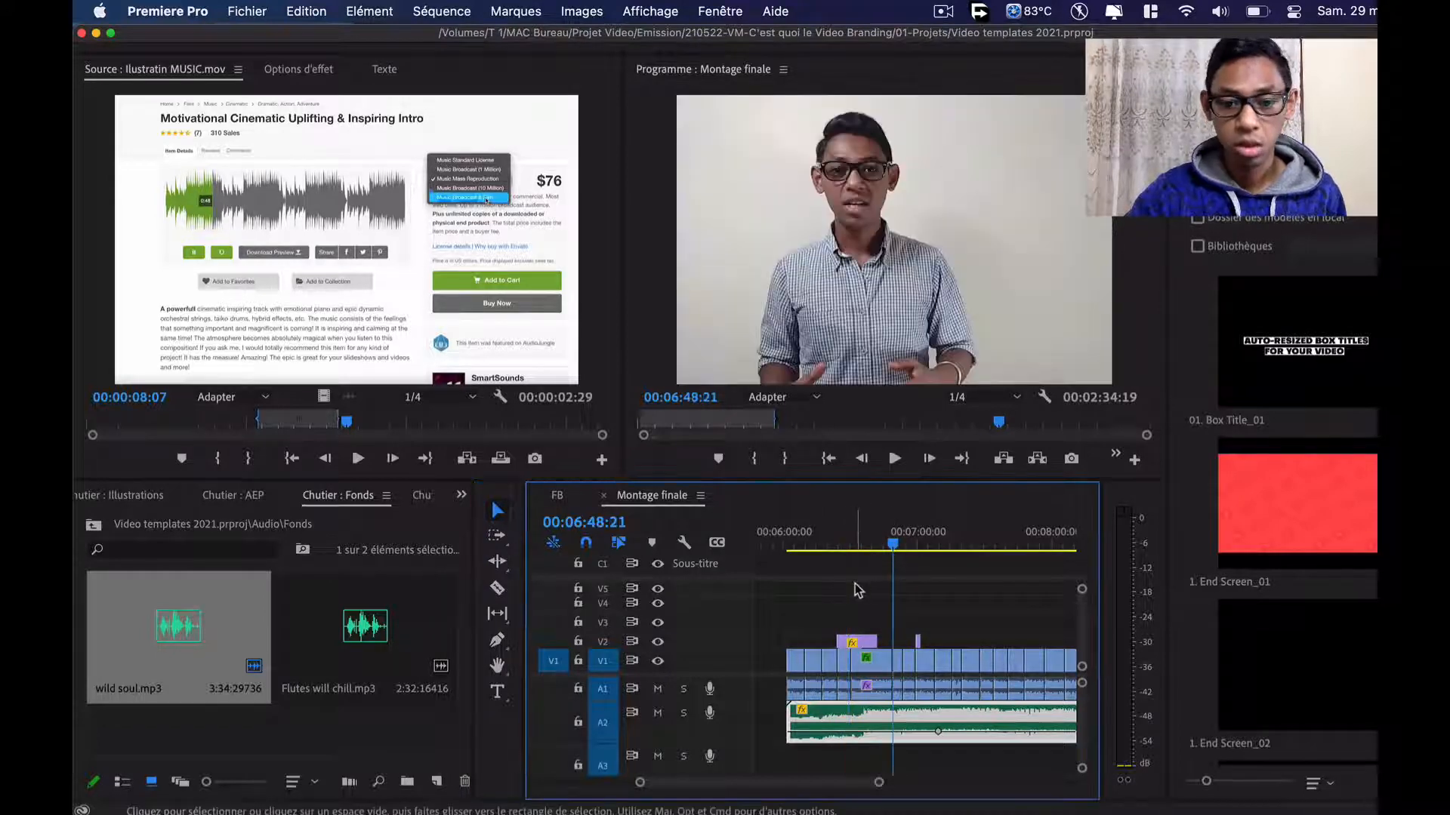
{"action": "left_click", "coordinate": [232, 496]}
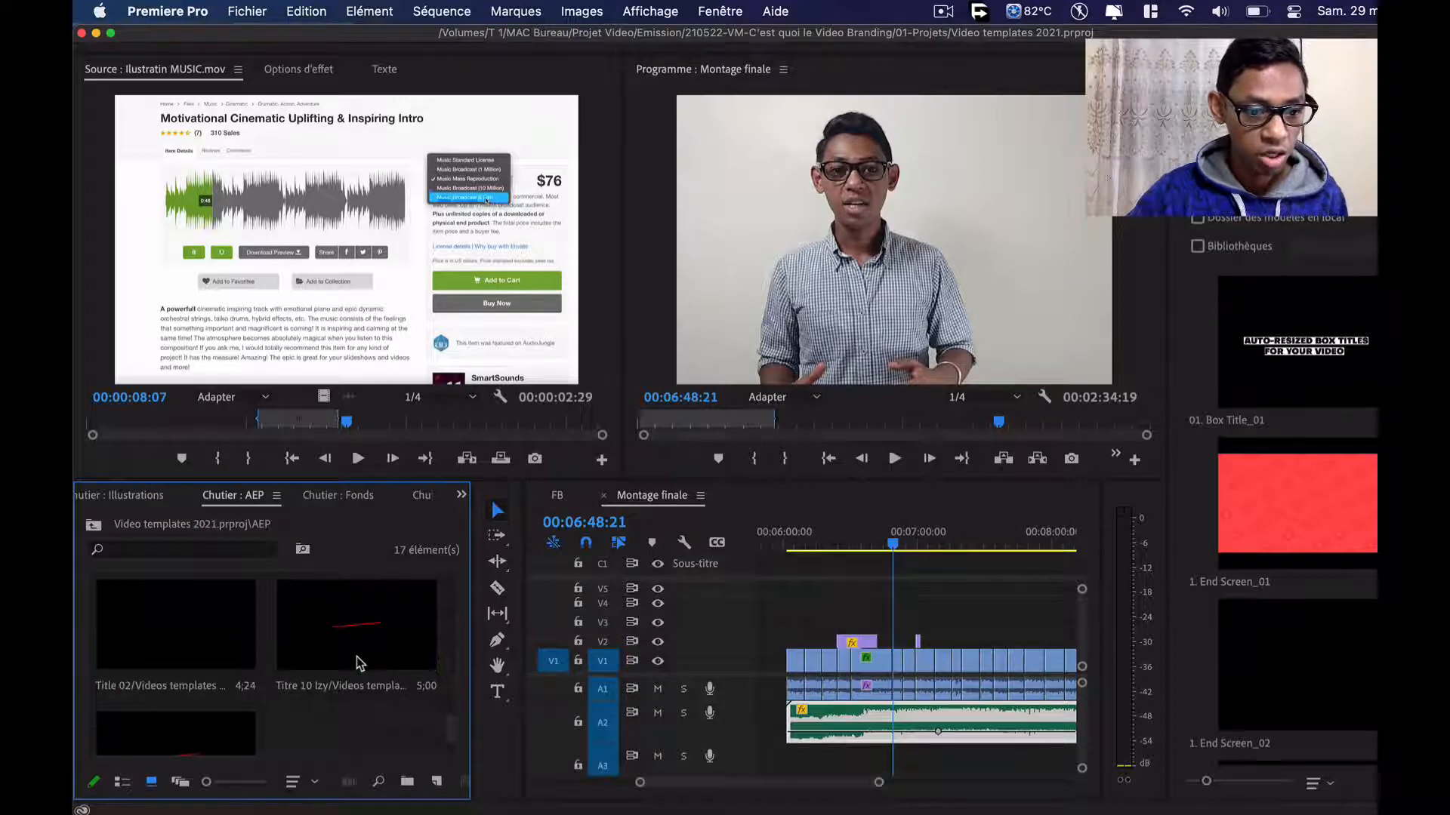
{"action": "double_click", "coordinate": [361, 643]}
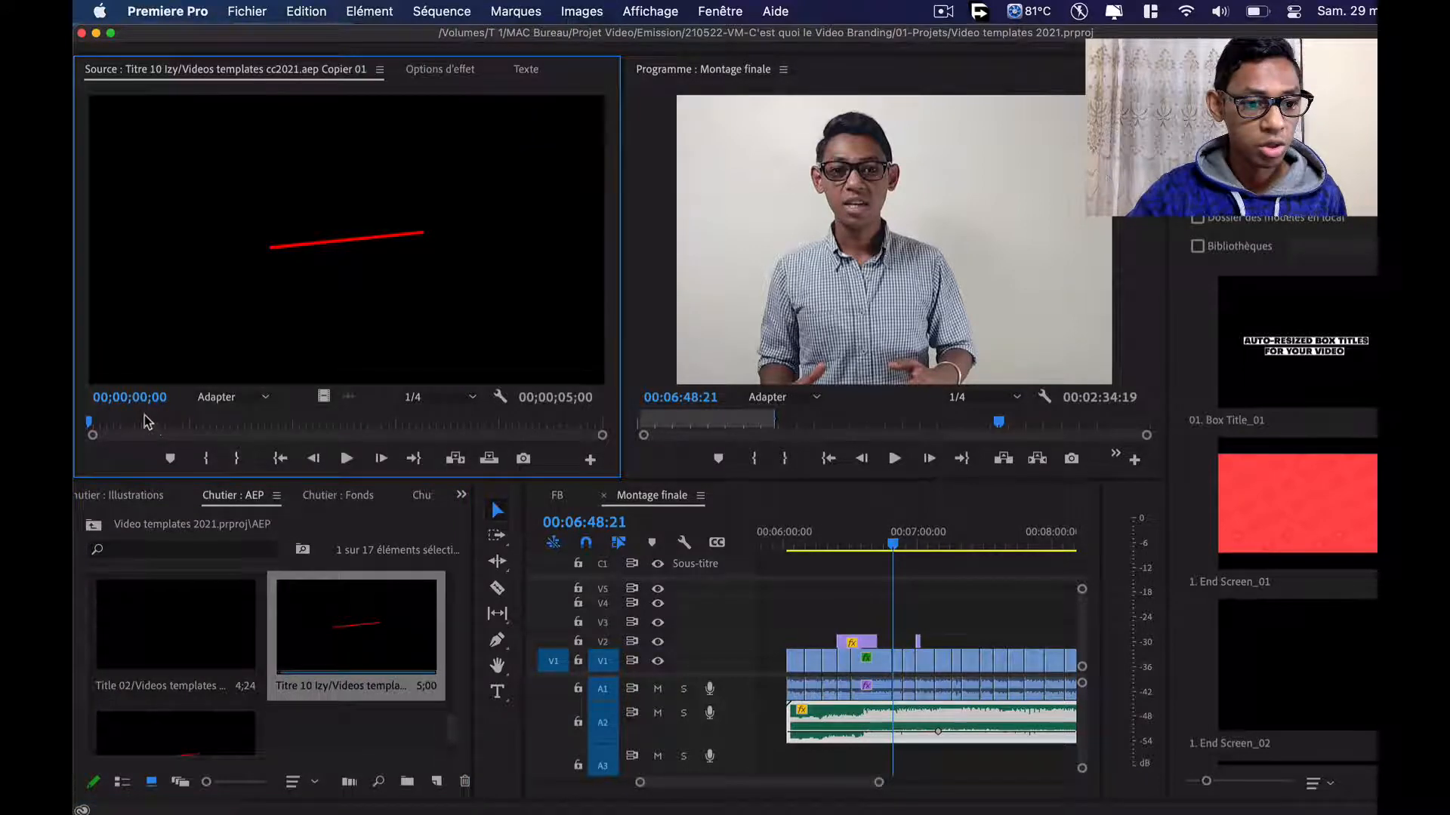
{"action": "left_click_drag", "start_coordinate": [146, 422], "coordinate": [189, 421]}
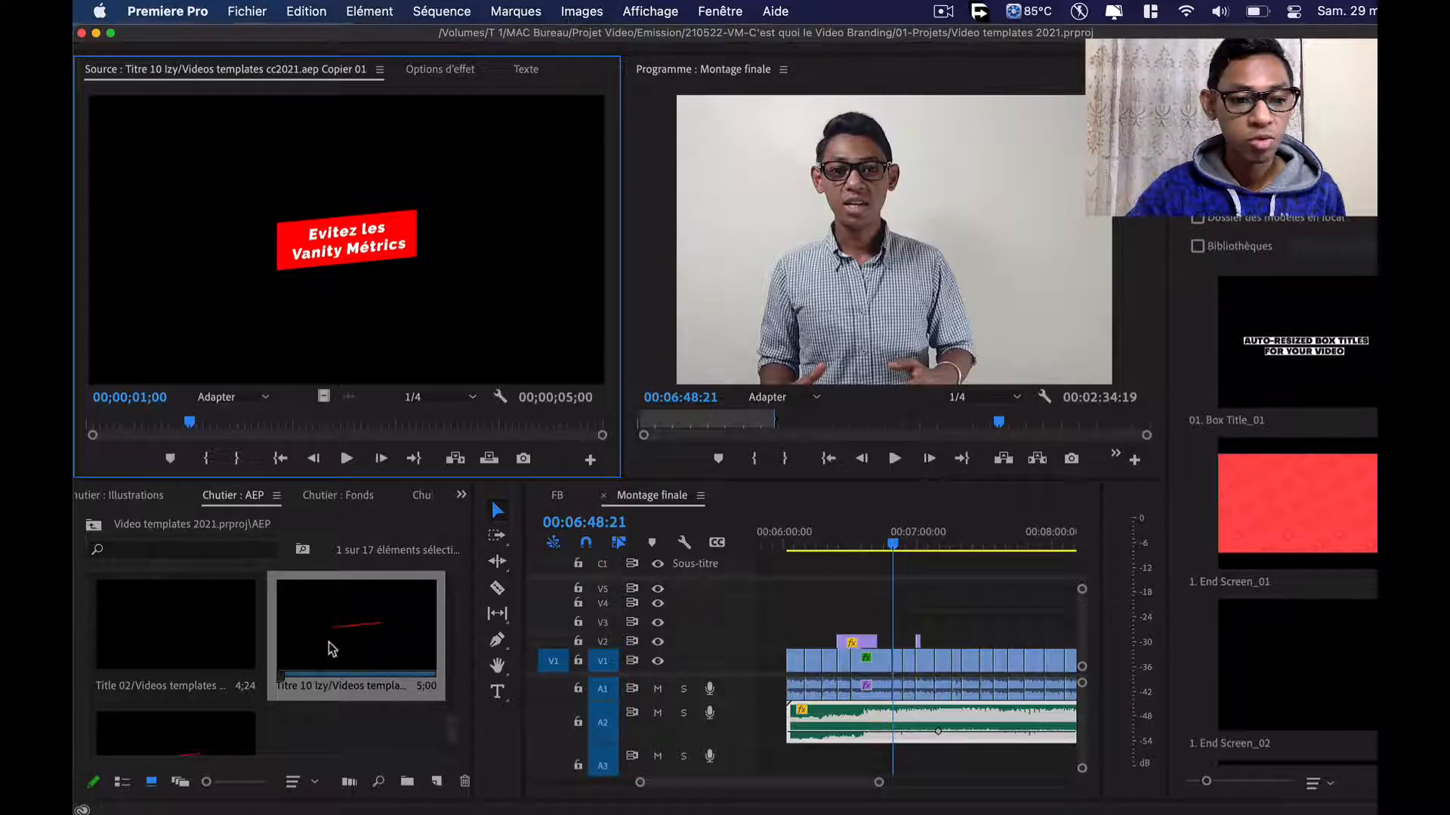
Place the Titre 10 Izy title on V2 after the ill musique.mov clip and move the playhead to 00:06:44:13
{"action": "left_click_drag", "start_coordinate": [332, 649], "coordinate": [885, 641]}
{"action": "scroll", "coordinate": [884, 635], "scroll_direction": "up", "scroll_amount": 3}
{"action": "left_click", "coordinate": [876, 540]}
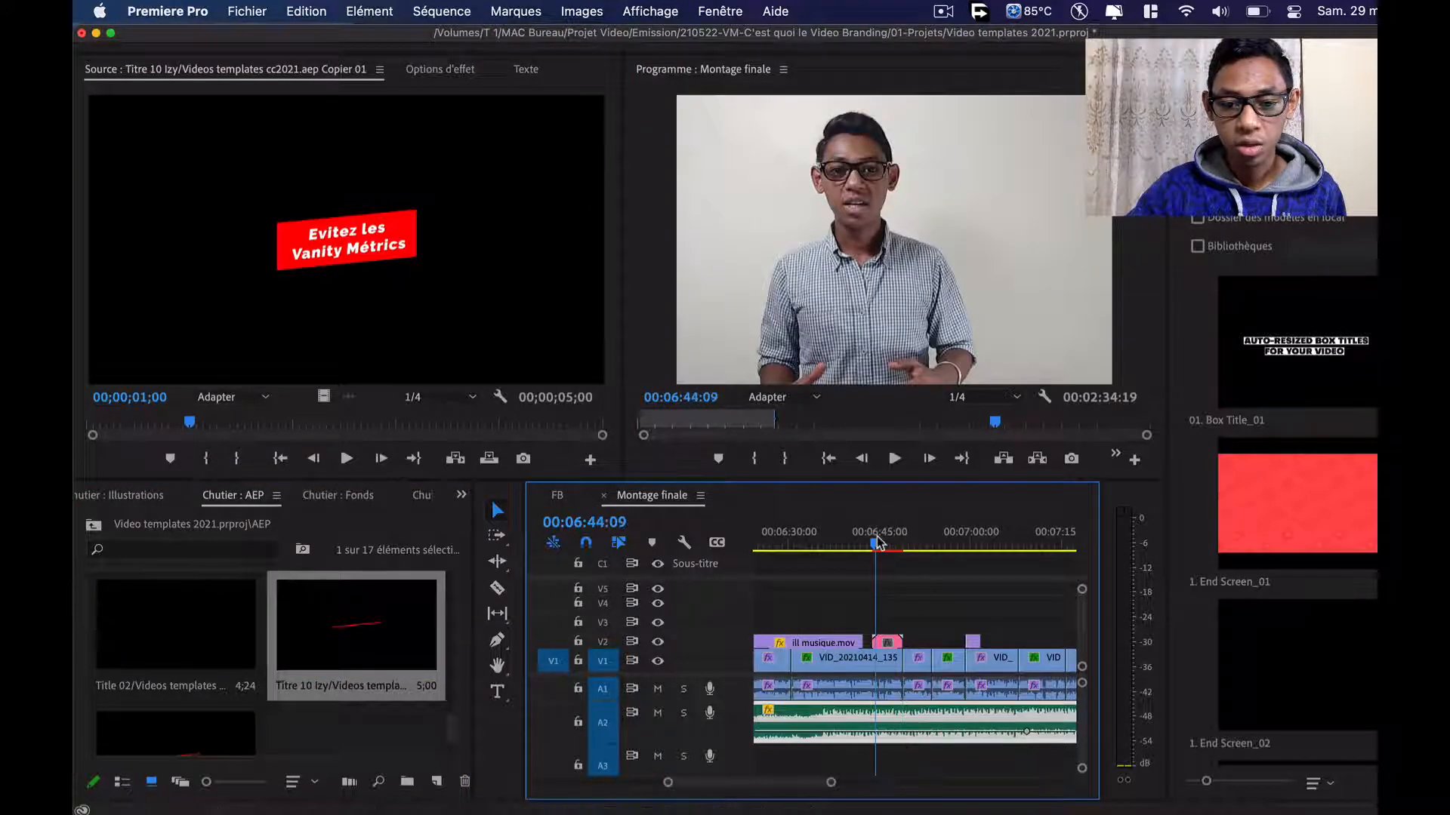
{"action": "left_click", "coordinate": [877, 540]}
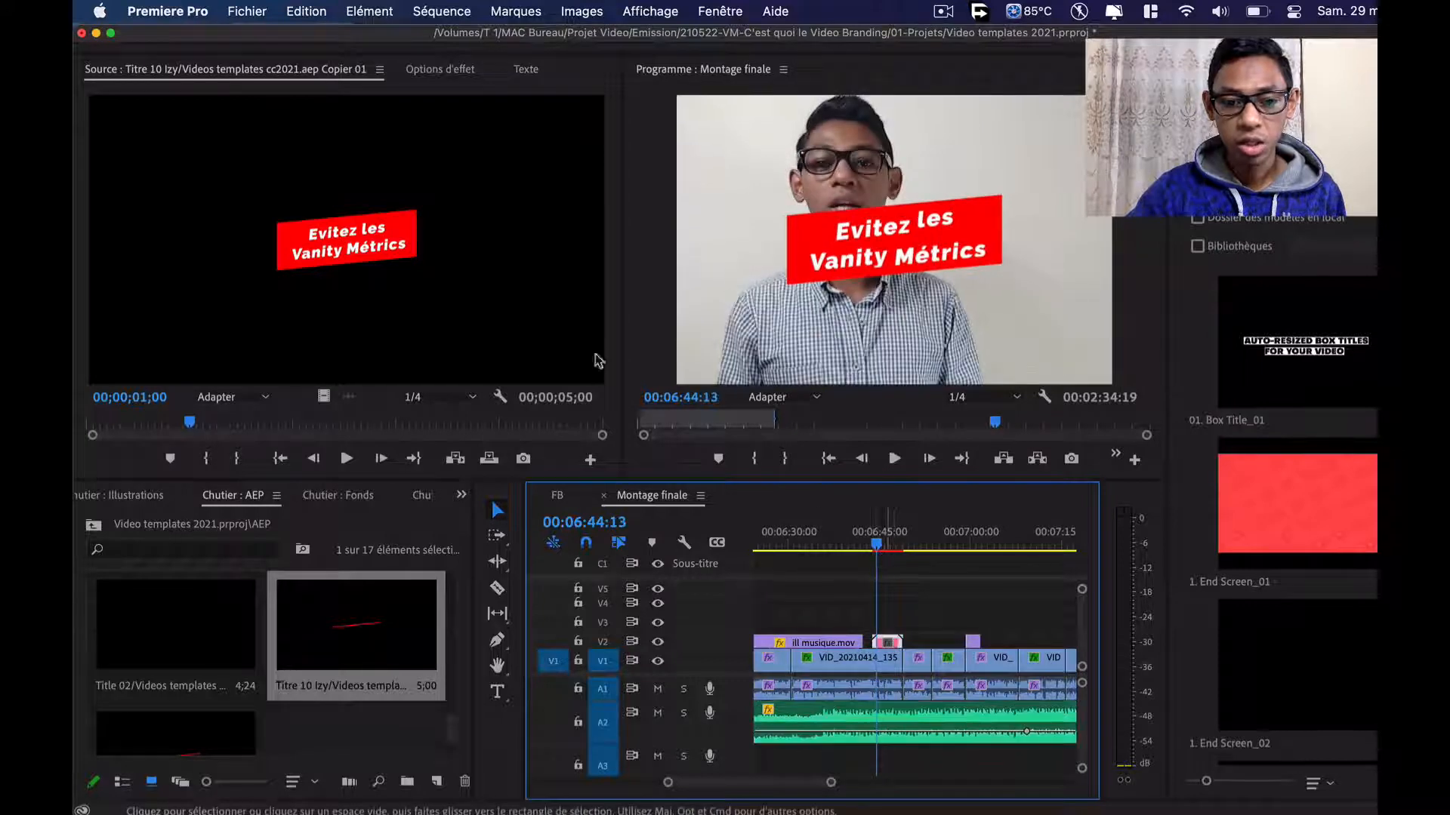
Set the V2 title's position to 840, 290 and its scale to 63, and play the sequence to 00:06:45:23
{"action": "left_click", "coordinate": [440, 70]}
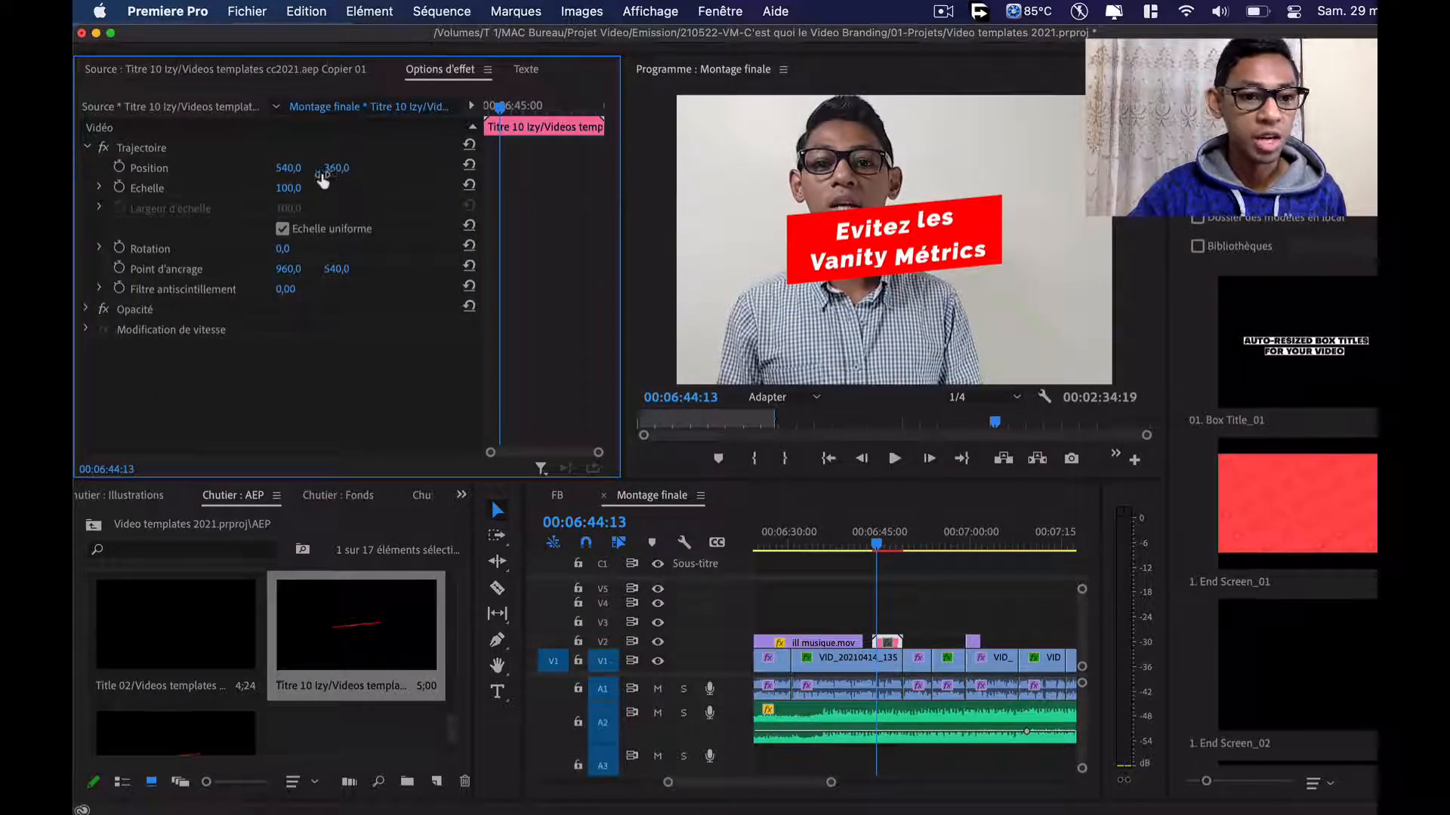
{"action": "left_click_drag", "start_coordinate": [288, 173], "coordinate": [460, 174]}
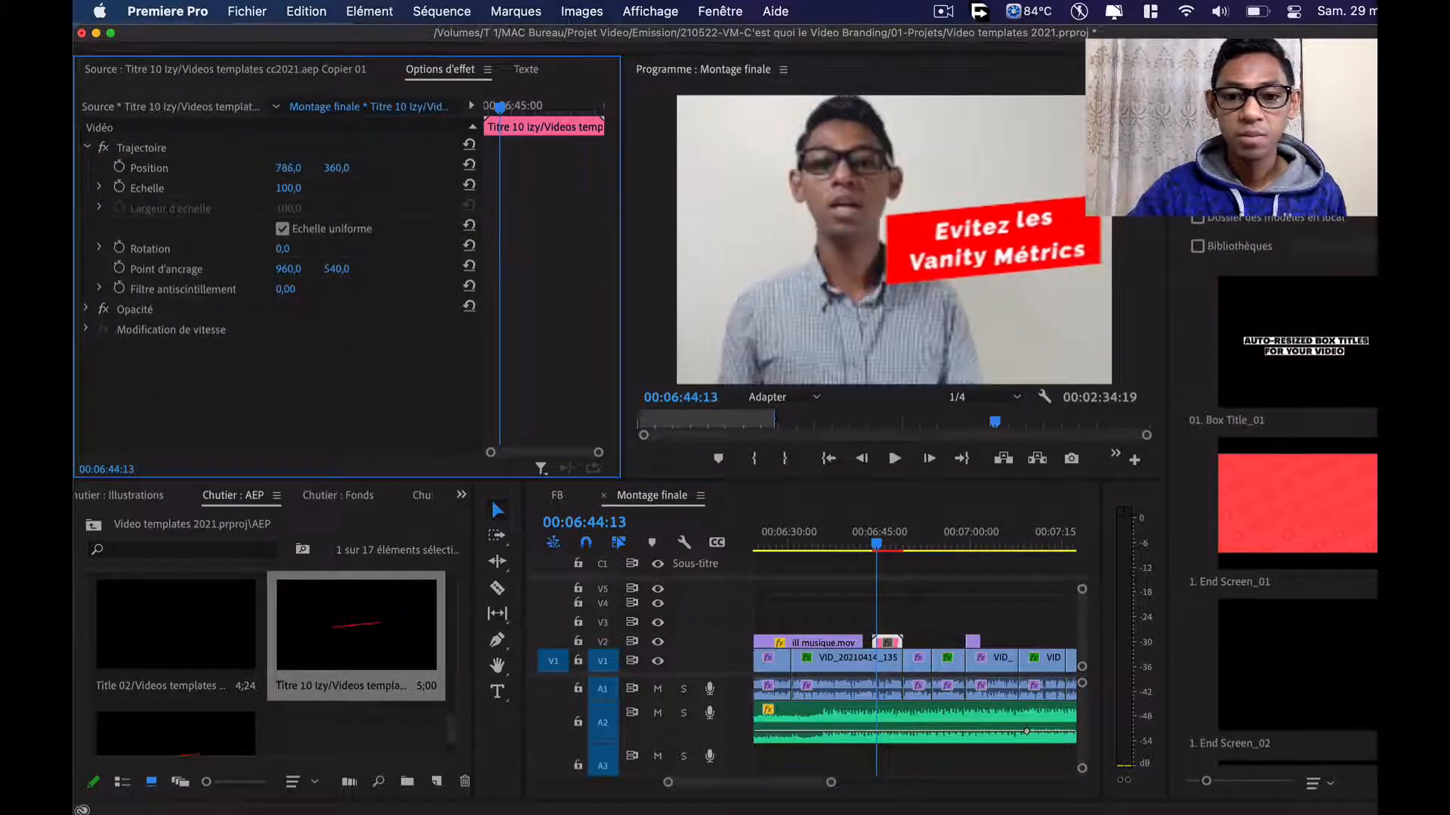
{"action": "mouse_move", "coordinate": [287, 188]}
{"action": "left_mouse_down"}
{"action": "mouse_move", "coordinate": [325, 188]}
{"action": "mouse_move", "coordinate": [274, 171]}
{"action": "mouse_move", "coordinate": [313, 170]}
{"action": "mouse_move", "coordinate": [290, 188]}
{"action": "left_mouse_up"}
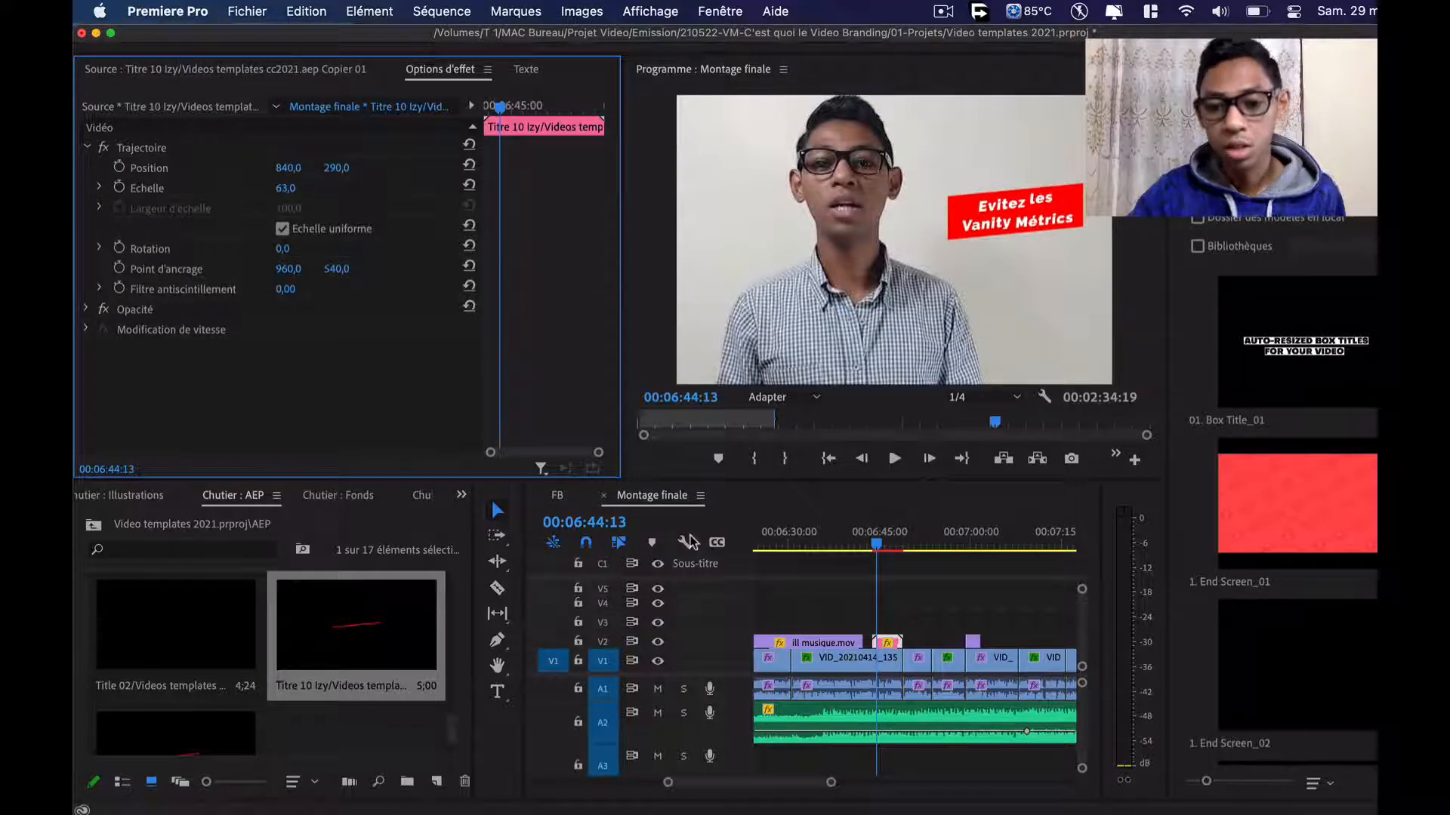
{"action": "left_click", "coordinate": [868, 583]}
{"action": "key", "text": "space"}
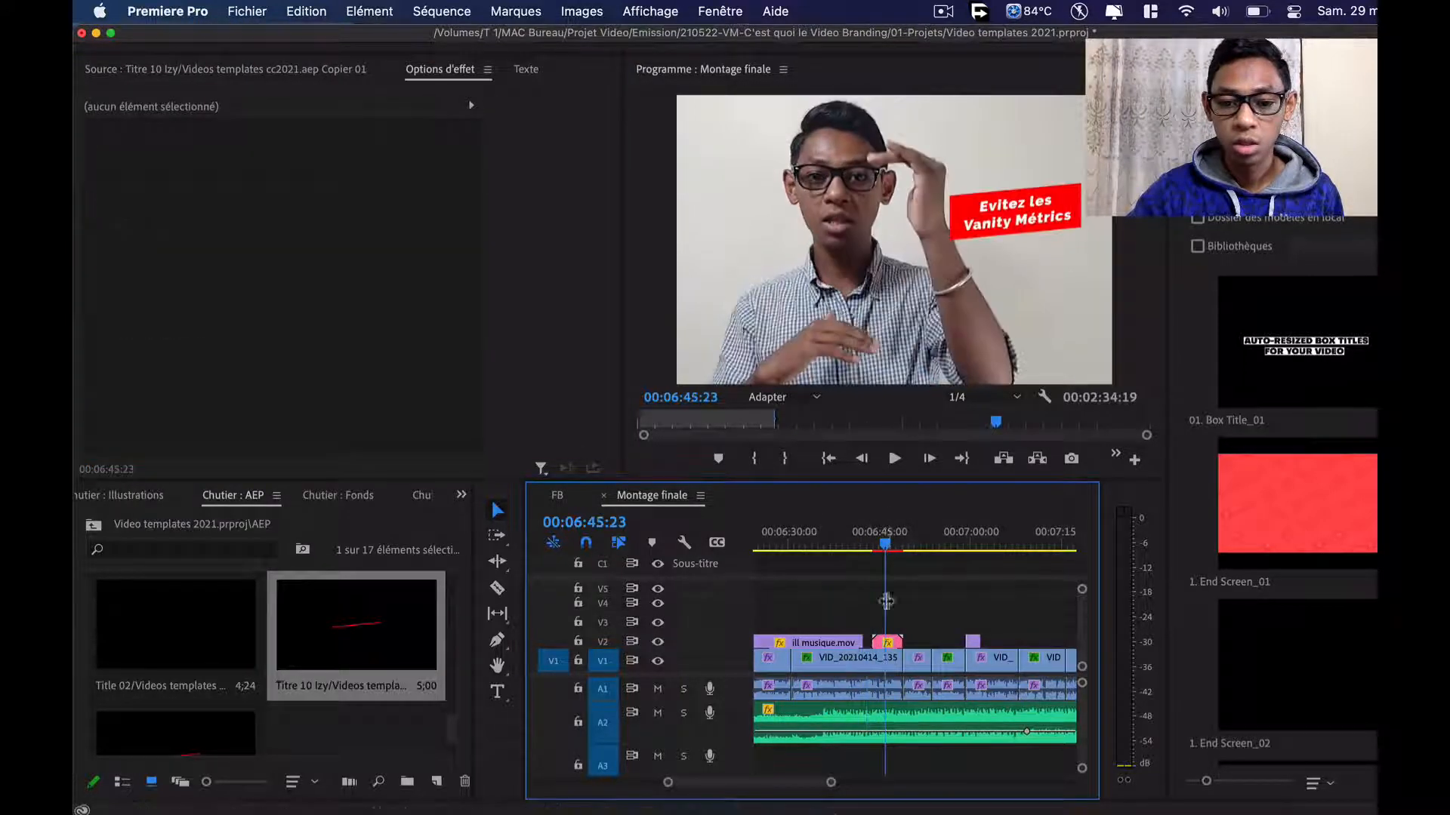
Replace the title's first two editable text lines with "tuto montage" and "video mania"
{"action": "left_click", "coordinate": [887, 644]}
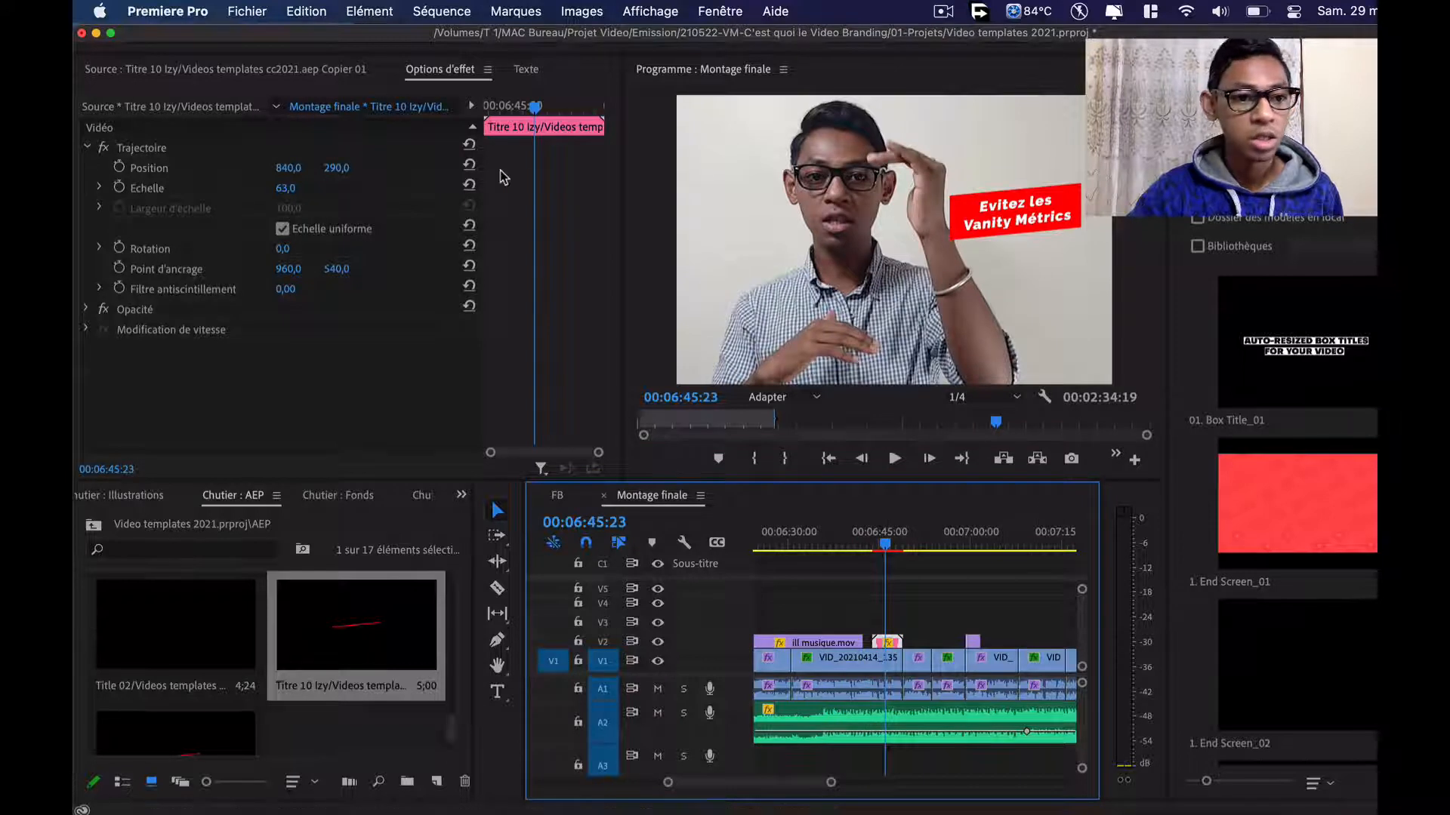
{"action": "left_click", "coordinate": [194, 107]}
{"action": "left_click", "coordinate": [243, 148]}
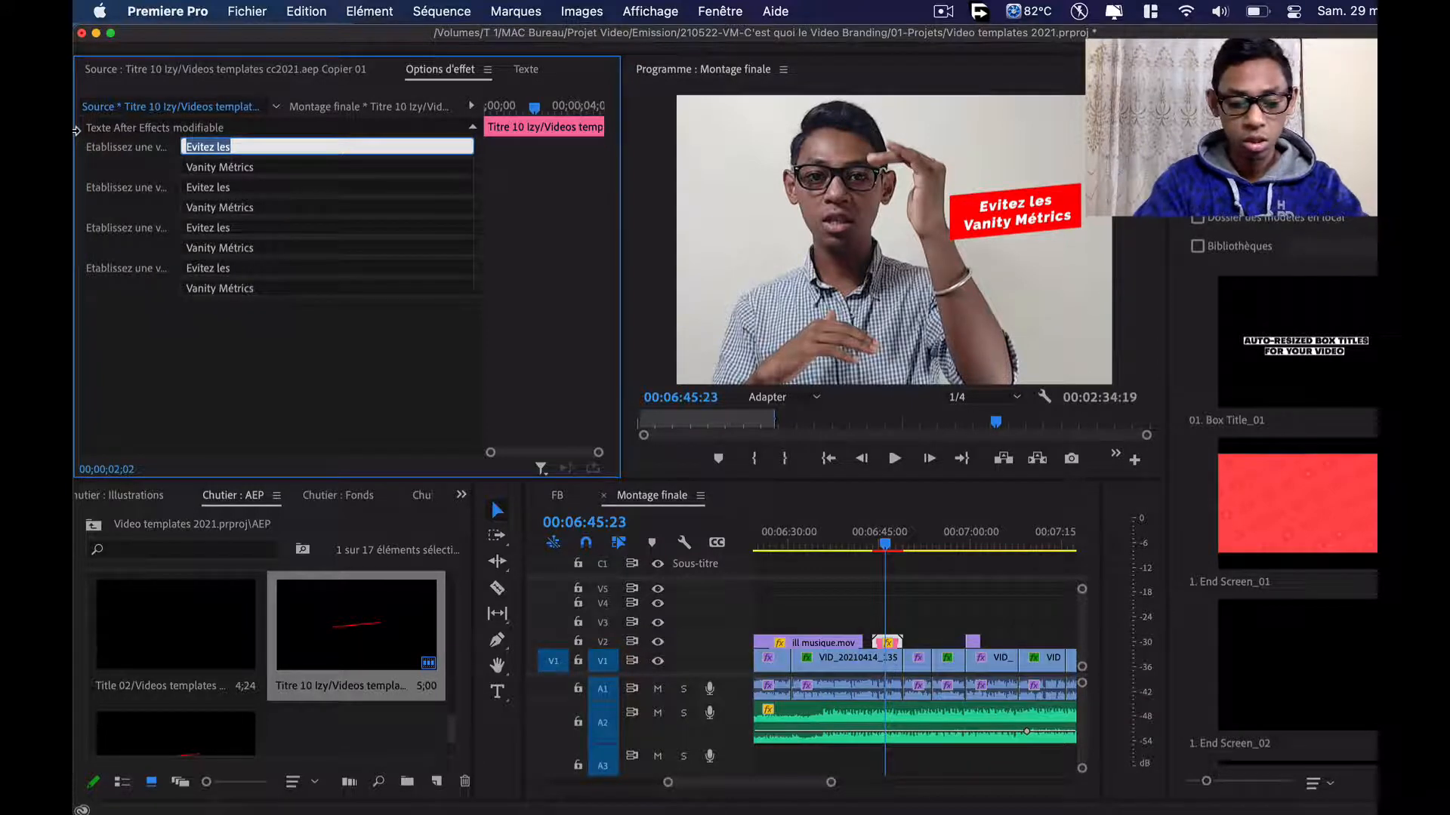
{"action": "type", "text": "tuto montage"}
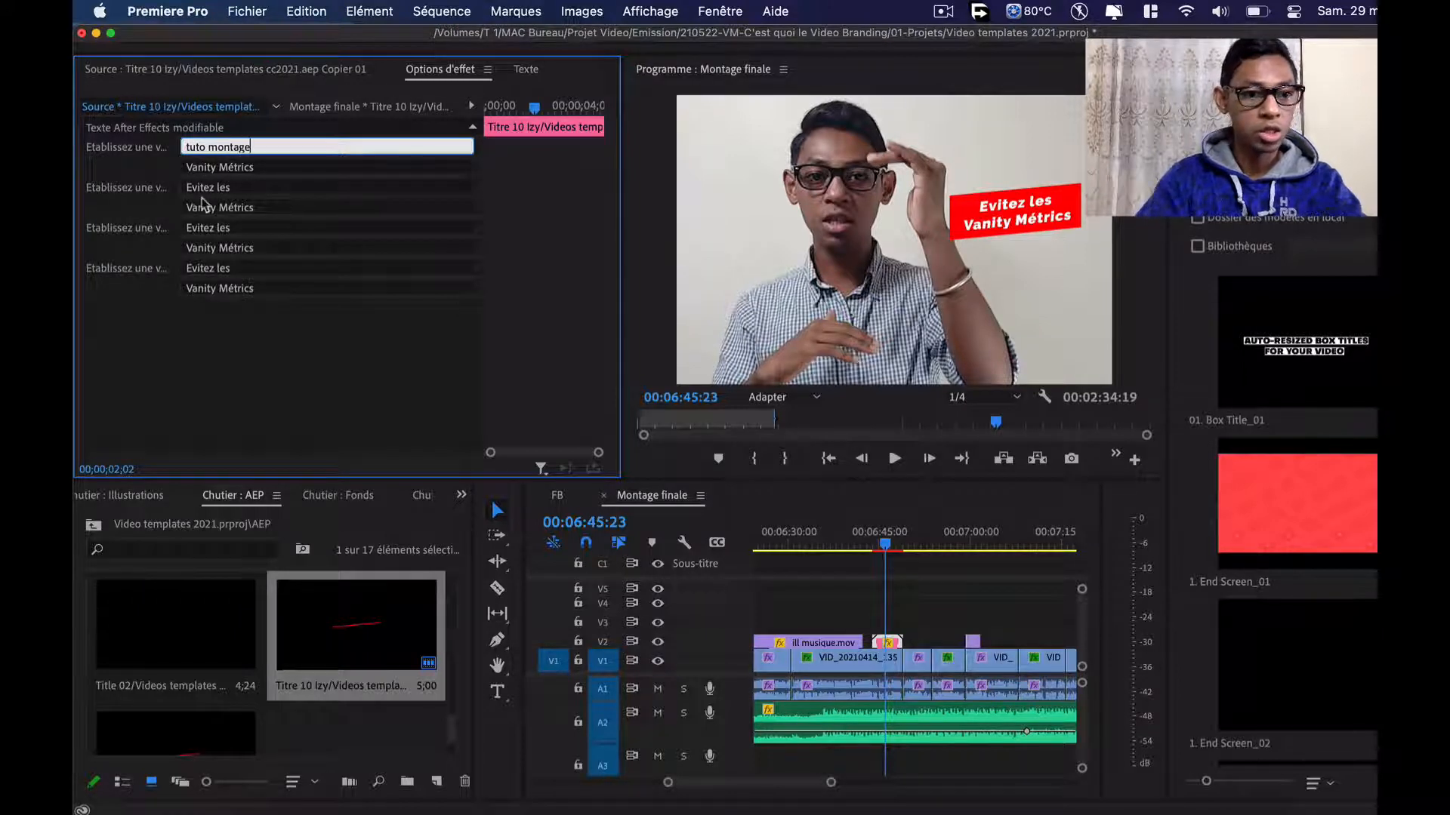
{"action": "left_click", "coordinate": [236, 165]}
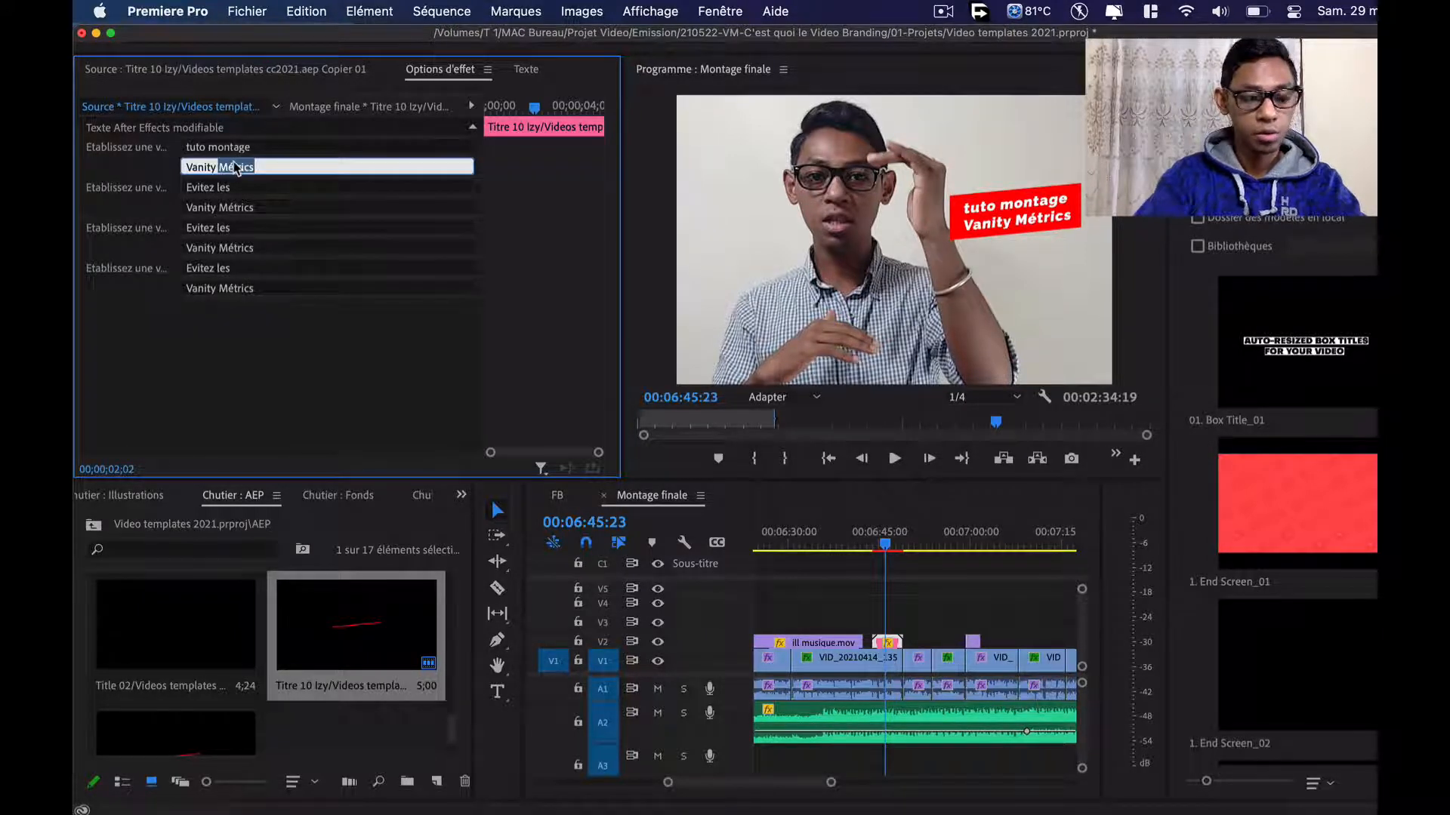
{"action": "type", "text": "video mania"}
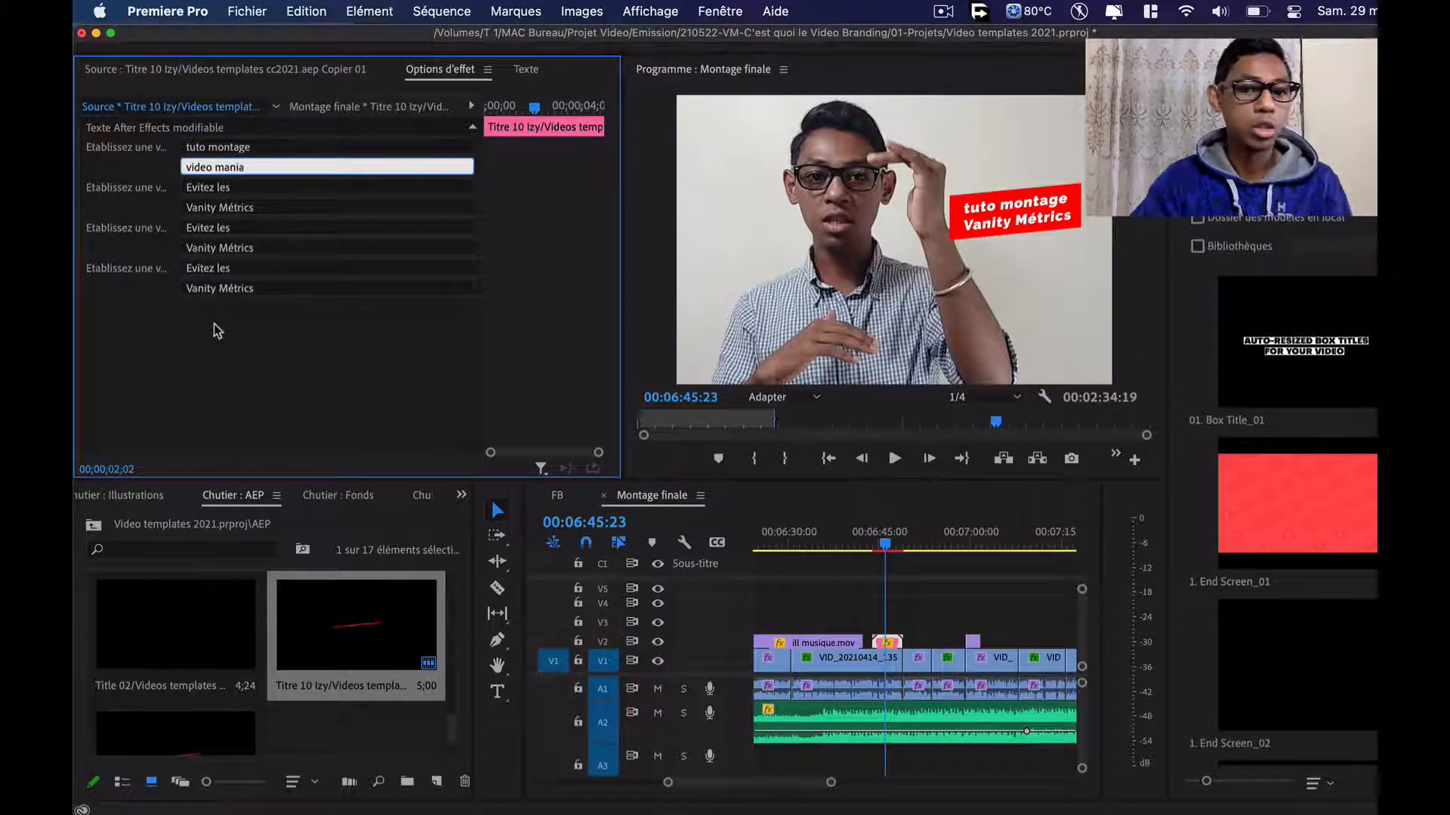
{"action": "left_click", "coordinate": [217, 331]}
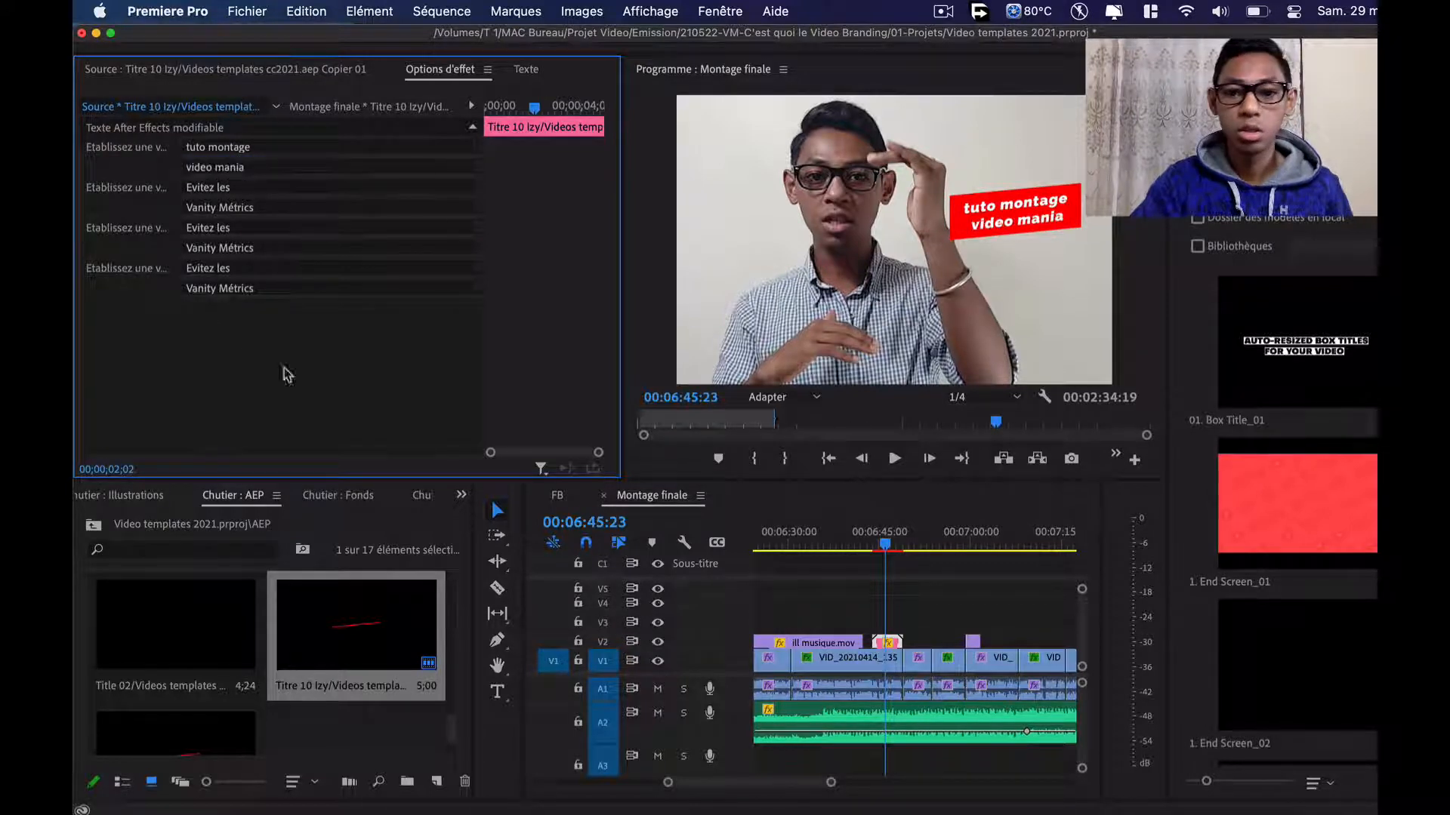
Play the edited title in the sequence from before its start and stop at 00:06:50:05
{"action": "left_click", "coordinate": [867, 543]}
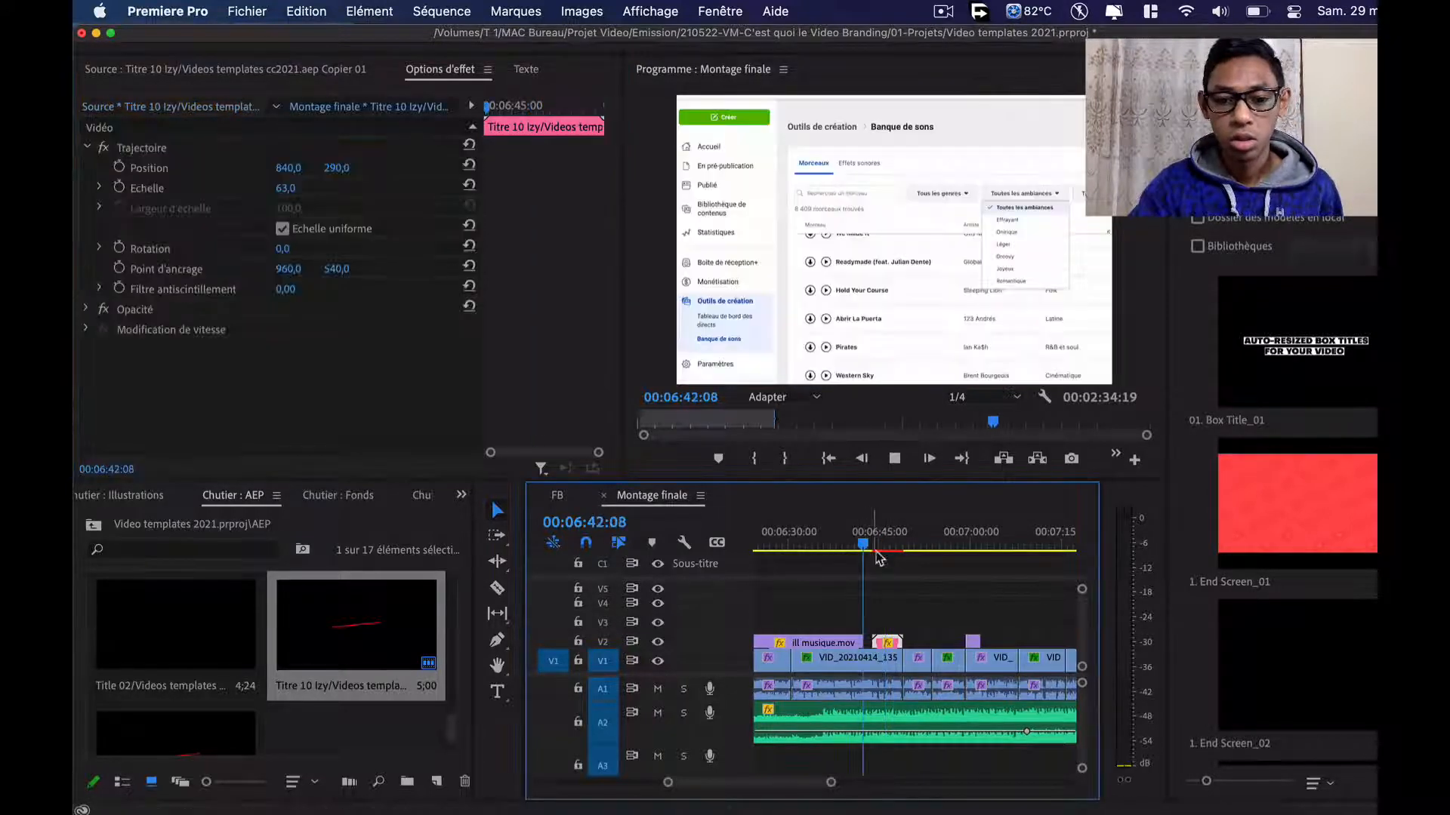
{"action": "key", "text": "space"}
{"action": "key", "text": "="}
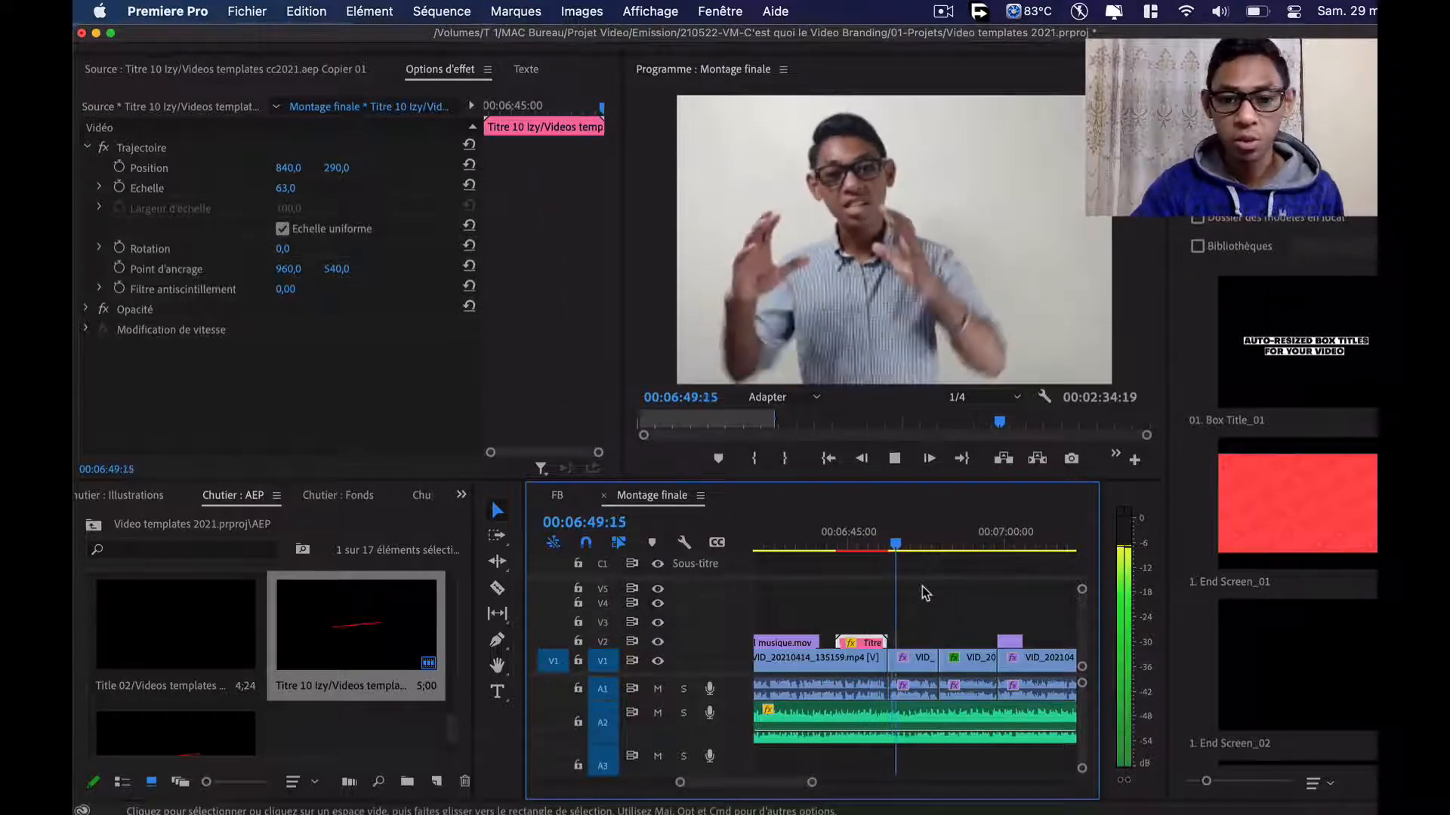
{"action": "scroll", "coordinate": [922, 589], "scroll_direction": "down", "scroll_amount": 3}
{"action": "key", "text": "space"}
{"action": "scroll", "coordinate": [948, 620], "scroll_direction": "right", "scroll_amount": 2}
{"action": "scroll", "coordinate": [950, 624], "scroll_direction": "right", "scroll_amount": 1}
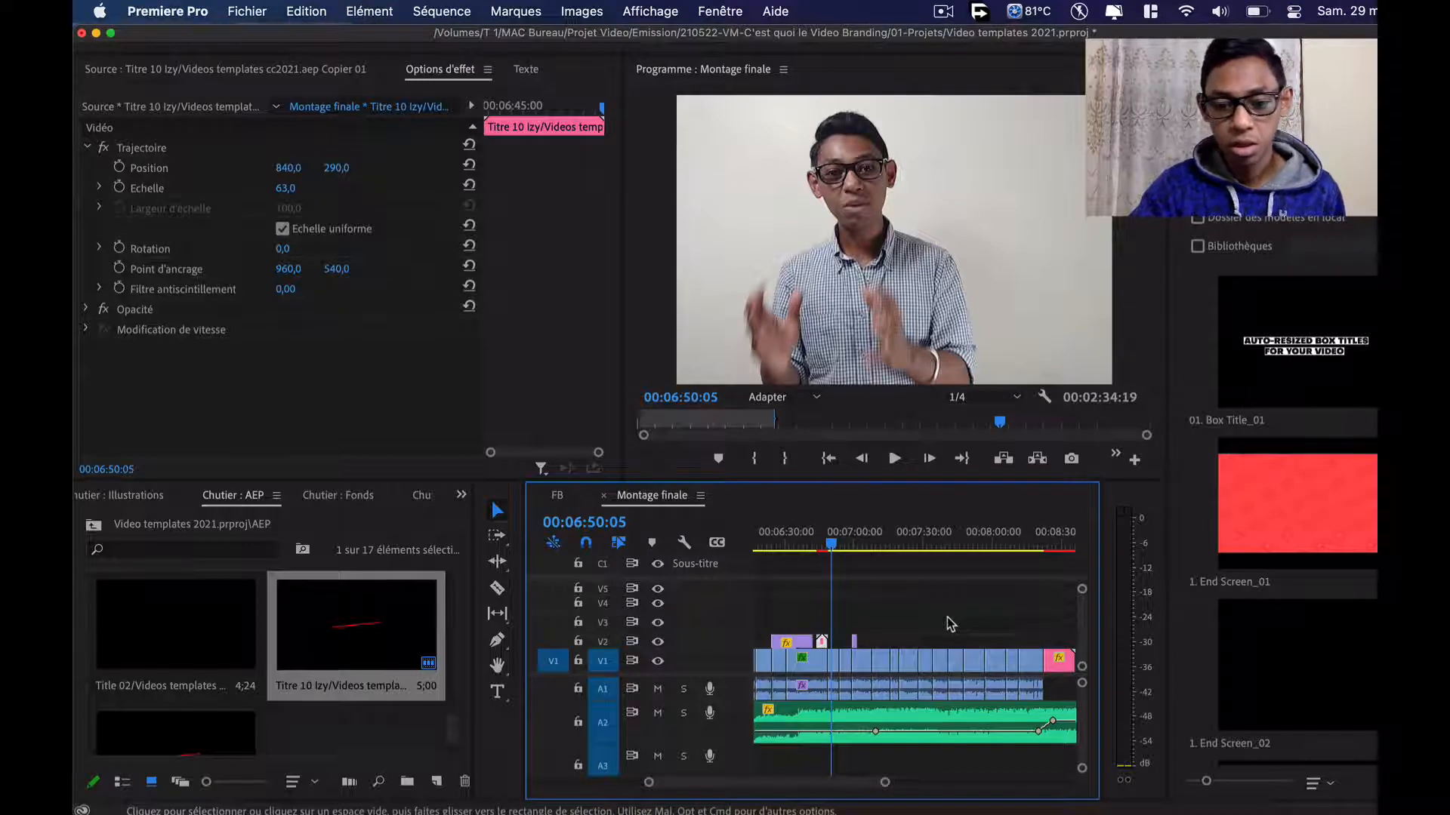
{"action": "scroll", "coordinate": [911, 623], "scroll_direction": "left", "scroll_amount": 2}
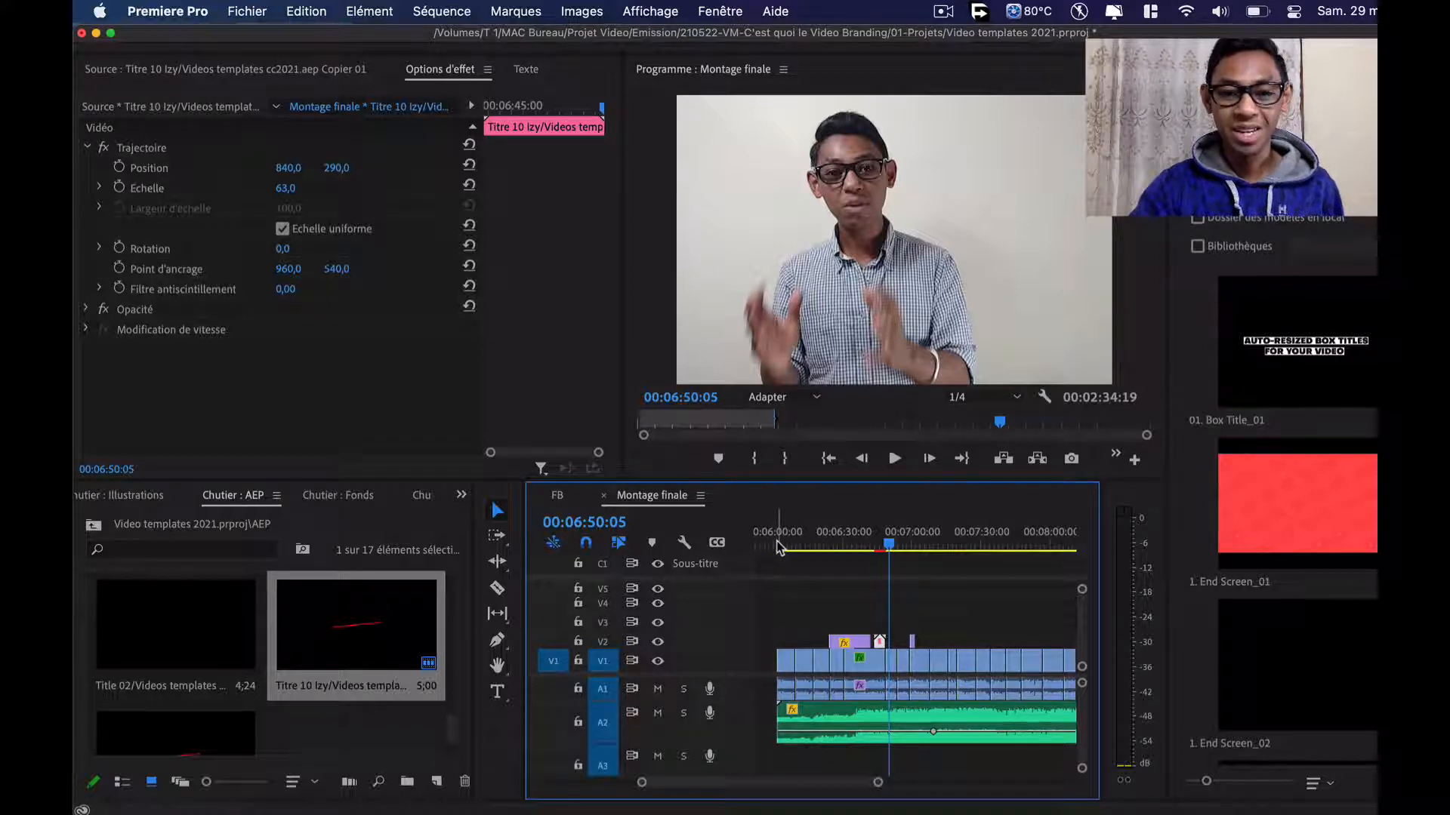
Mark the title source's in point at 00;00;00;29 and its out point at 00;00;02;27, ending with the Selection tool active
{"action": "left_click", "coordinate": [194, 74]}
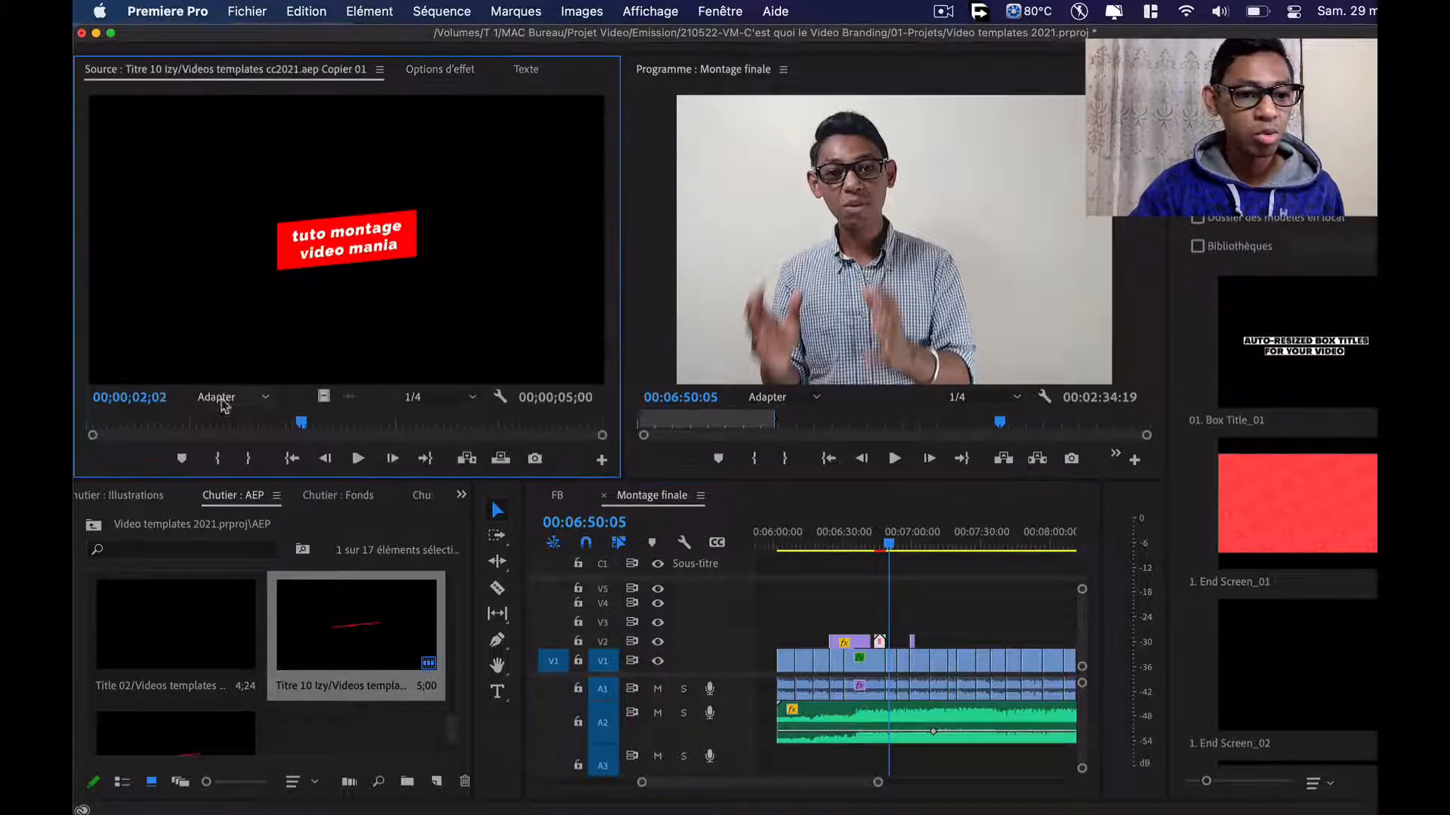
{"action": "left_click", "coordinate": [186, 423]}
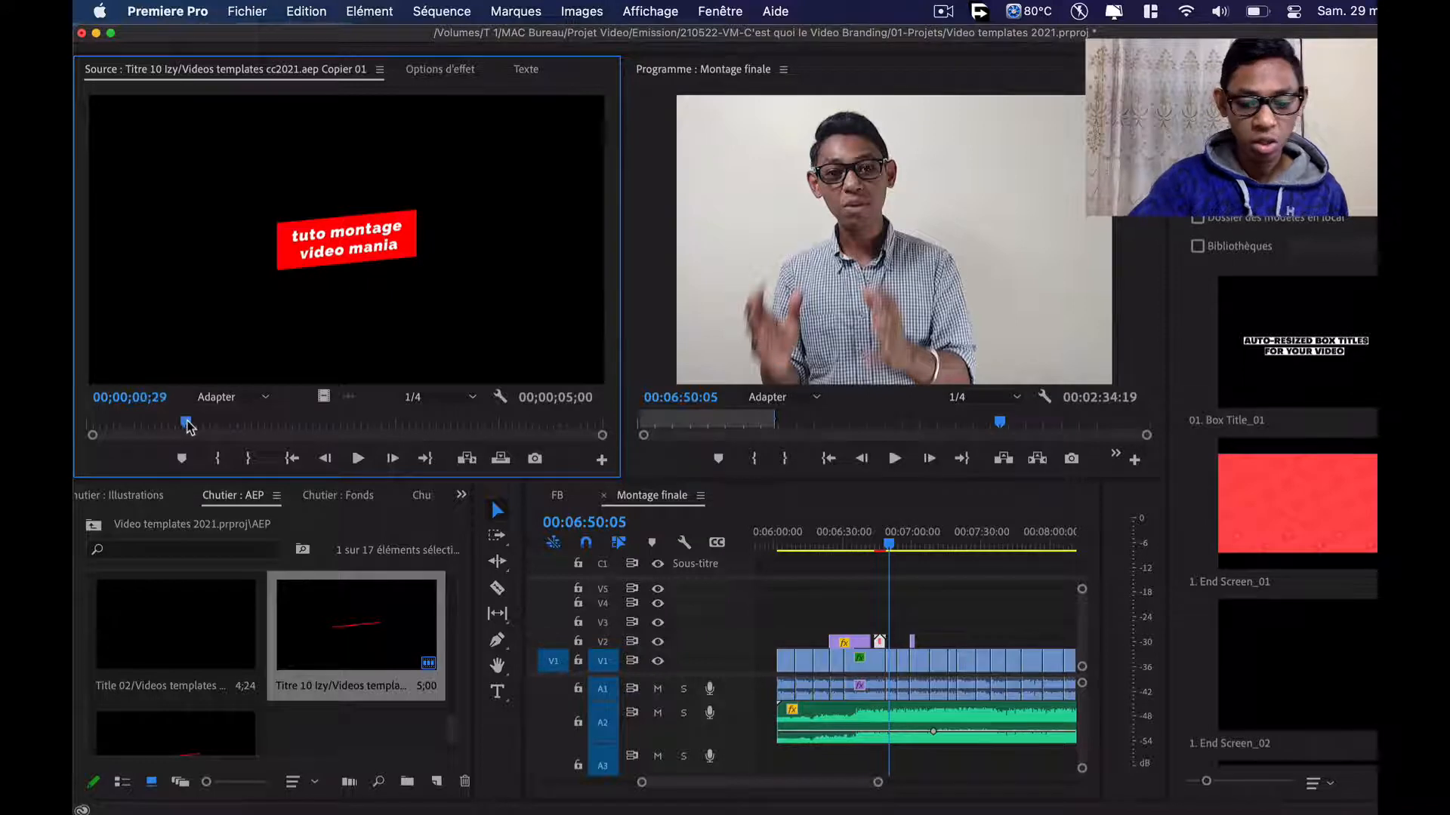
{"action": "key", "text": "y"}
{"action": "key", "text": "i"}
{"action": "left_click_drag", "start_coordinate": [188, 425], "coordinate": [385, 423]}
{"action": "key", "text": "o"}
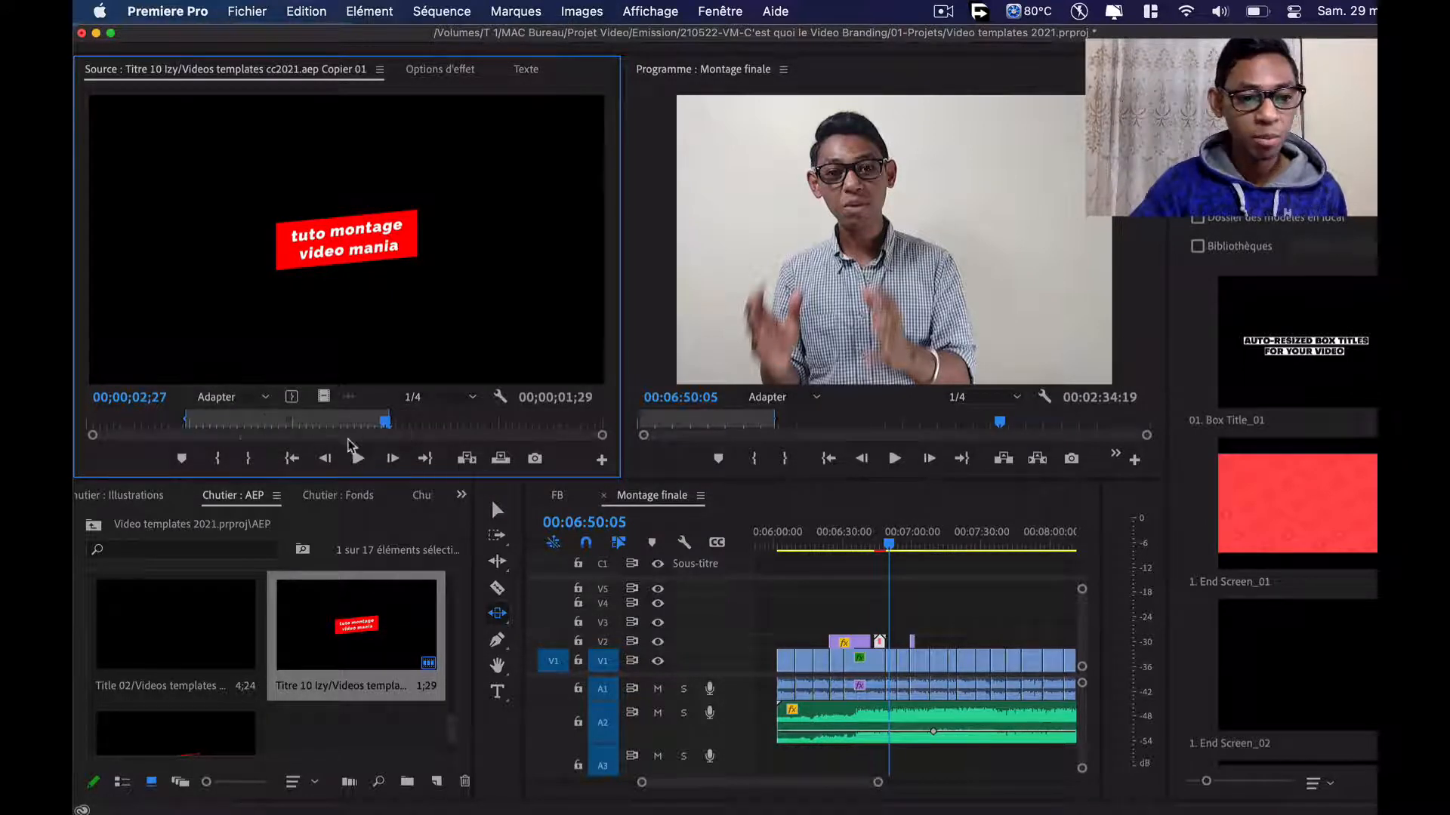
{"action": "left_click_drag", "start_coordinate": [324, 396], "coordinate": [933, 633]}
{"action": "key", "text": "v"}
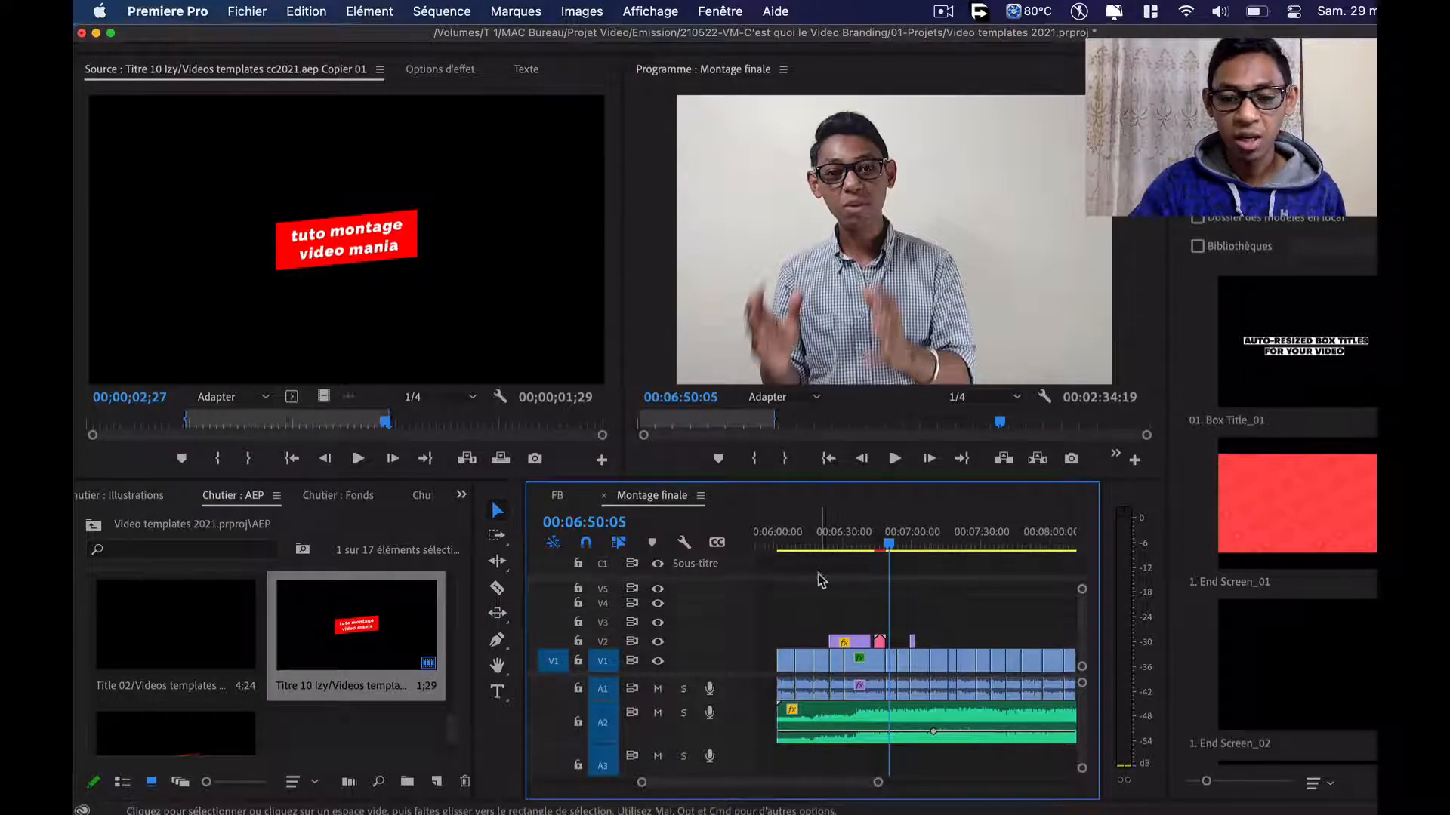
Mark the sequence in point at 00:06:01:03 and the out point at the end screen's last frame, 00:08:35:19
{"action": "left_click", "coordinate": [778, 543]}
{"action": "left_click_drag", "start_coordinate": [779, 540], "coordinate": [775, 541]}
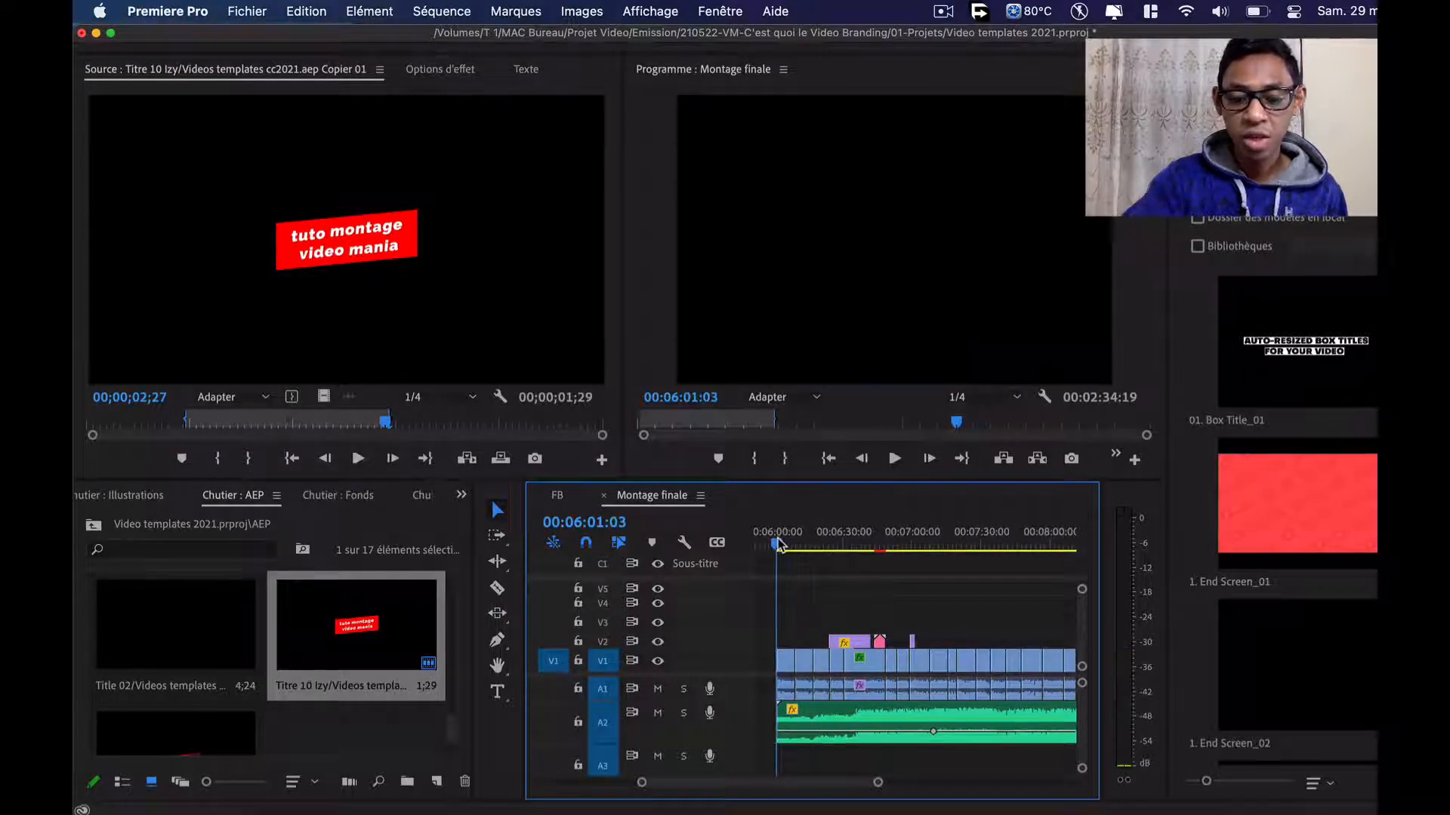
{"action": "key", "text": "i"}
{"action": "scroll", "coordinate": [854, 618], "scroll_direction": "right", "scroll_amount": 5}
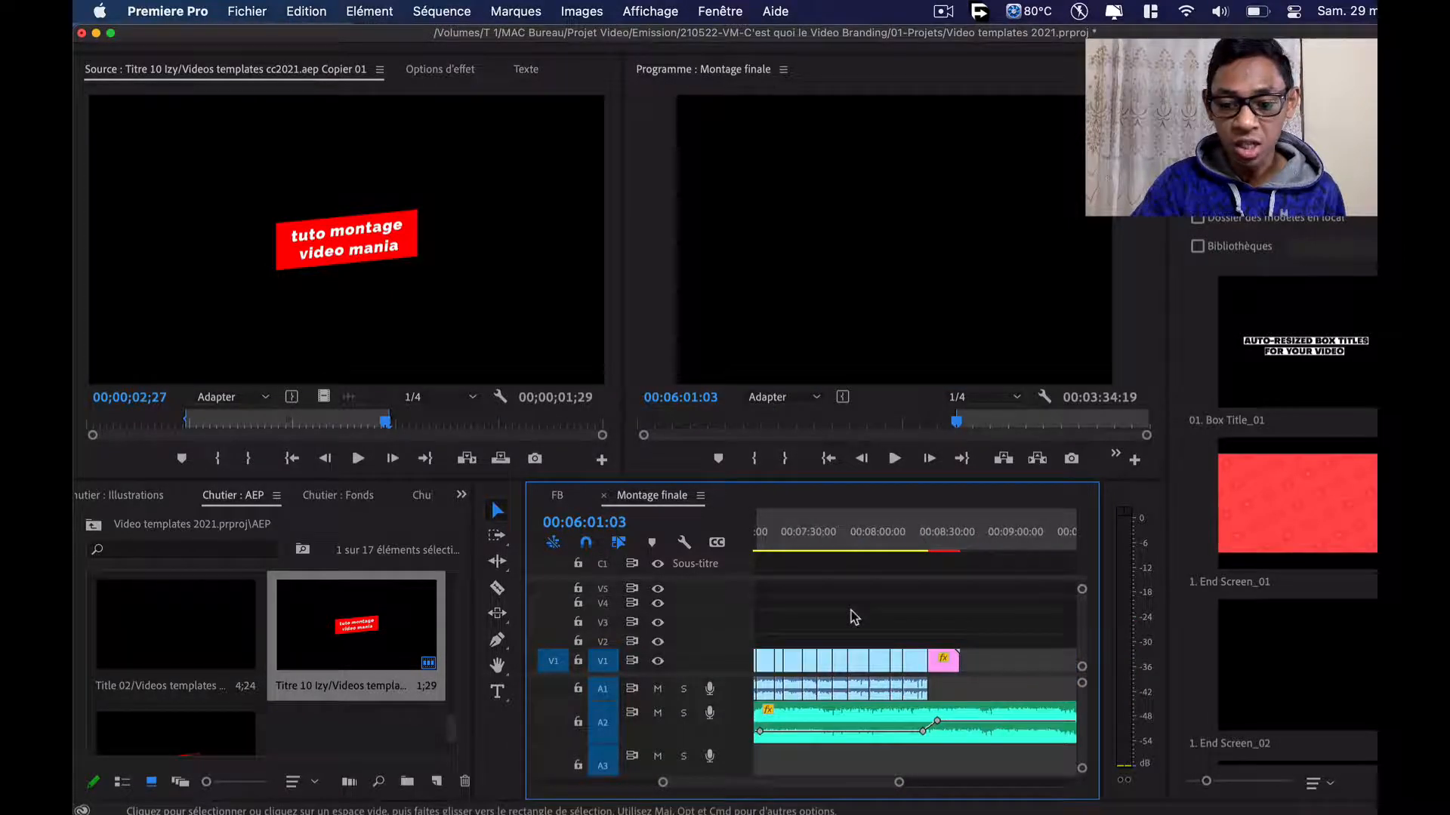
{"action": "left_click", "coordinate": [959, 540]}
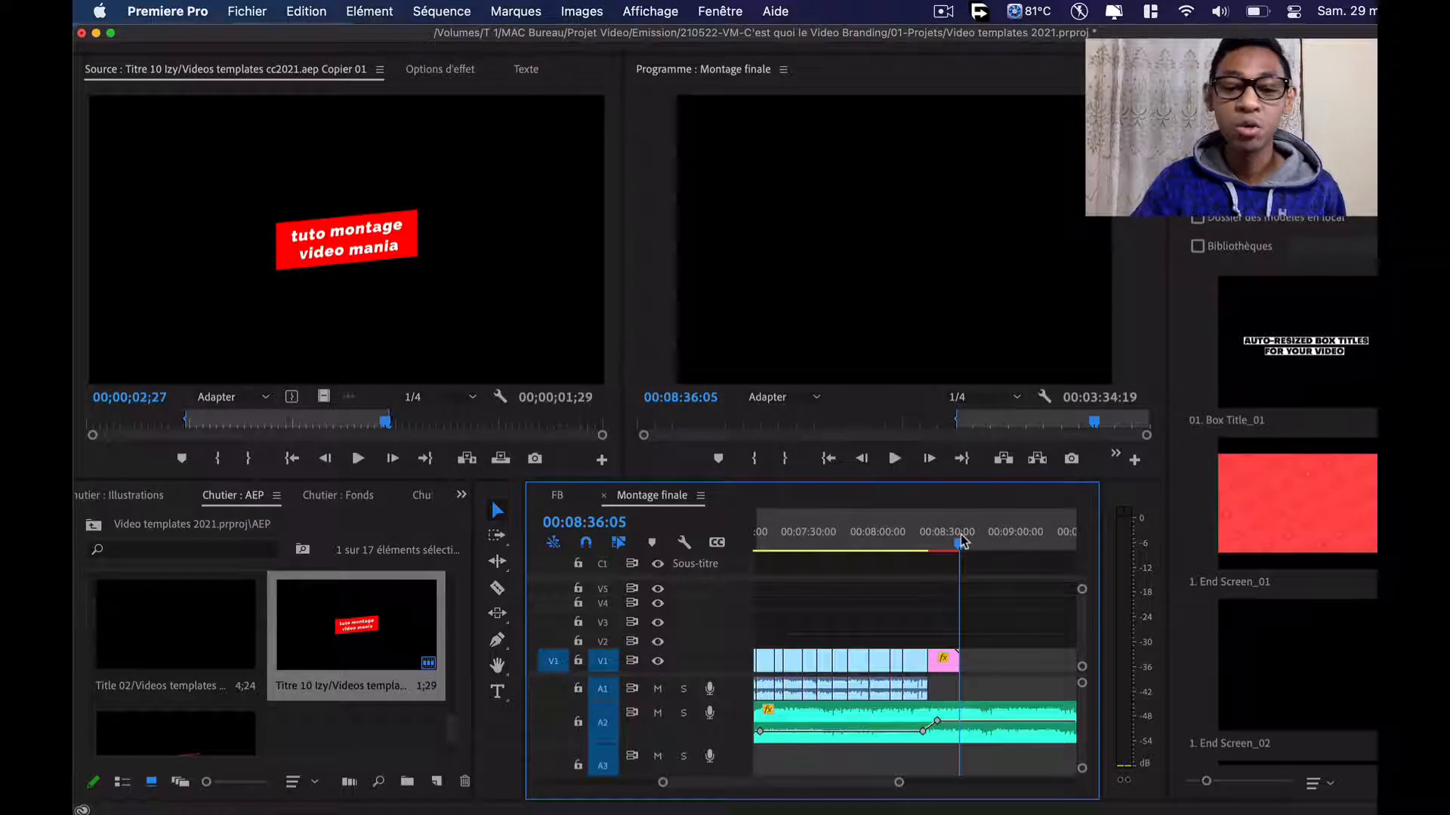
{"action": "left_click", "coordinate": [958, 540]}
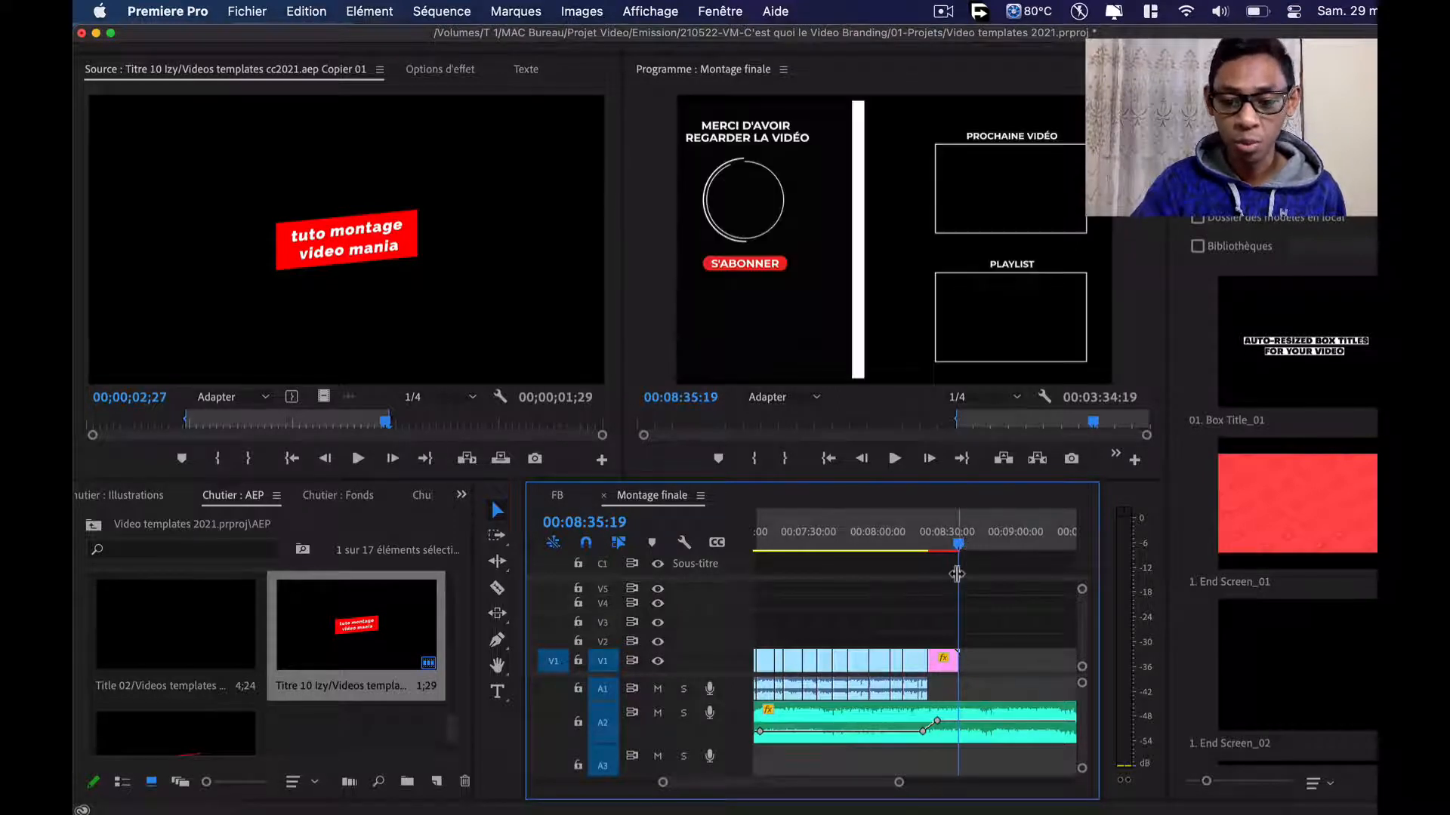
{"action": "key", "text": "="}
{"action": "key", "text": "o"}
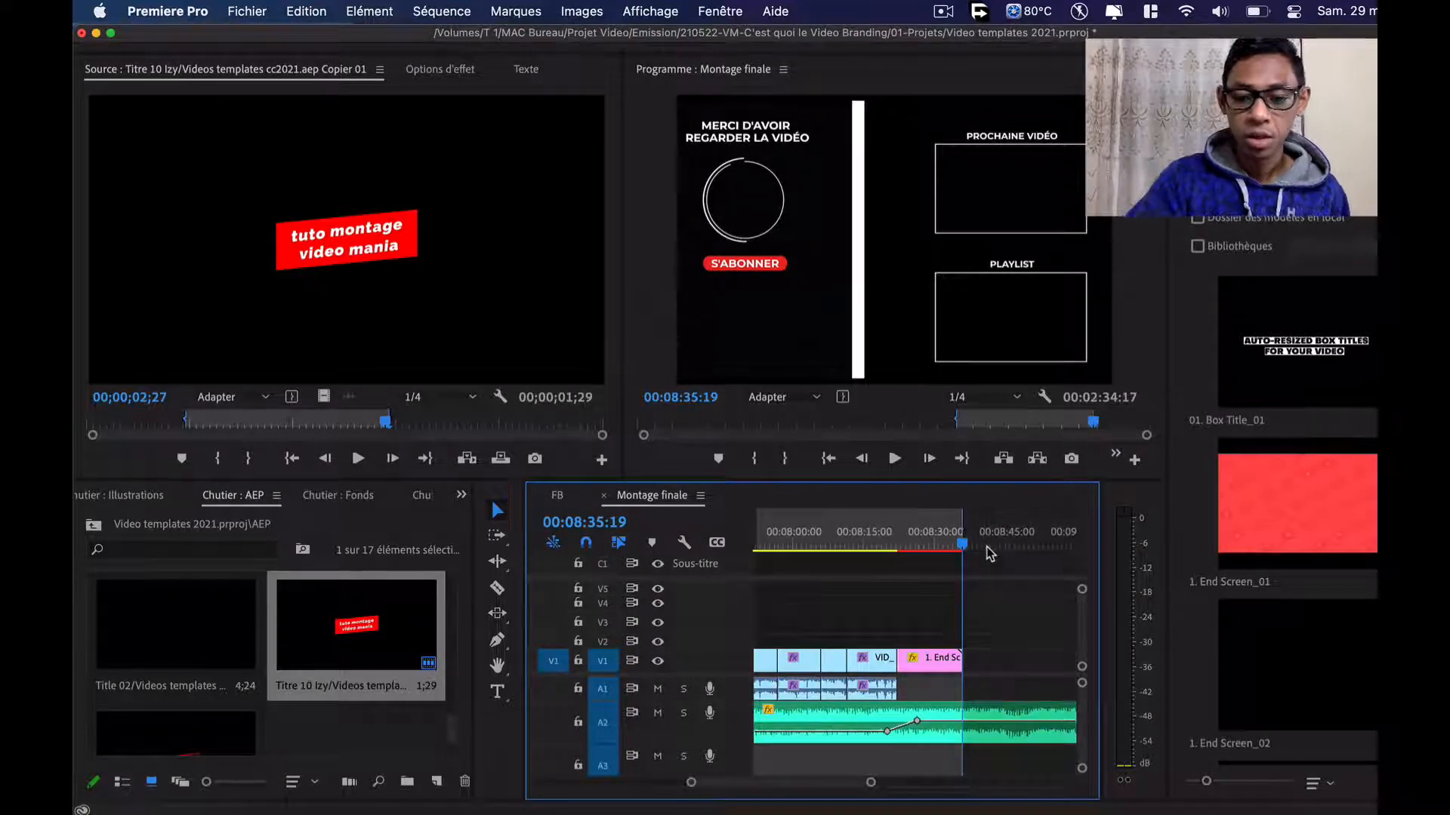
Move the sequence out point to 00:07:33:09 and review the marked range against the rest of the timeline
{"action": "key", "text": "minus"}
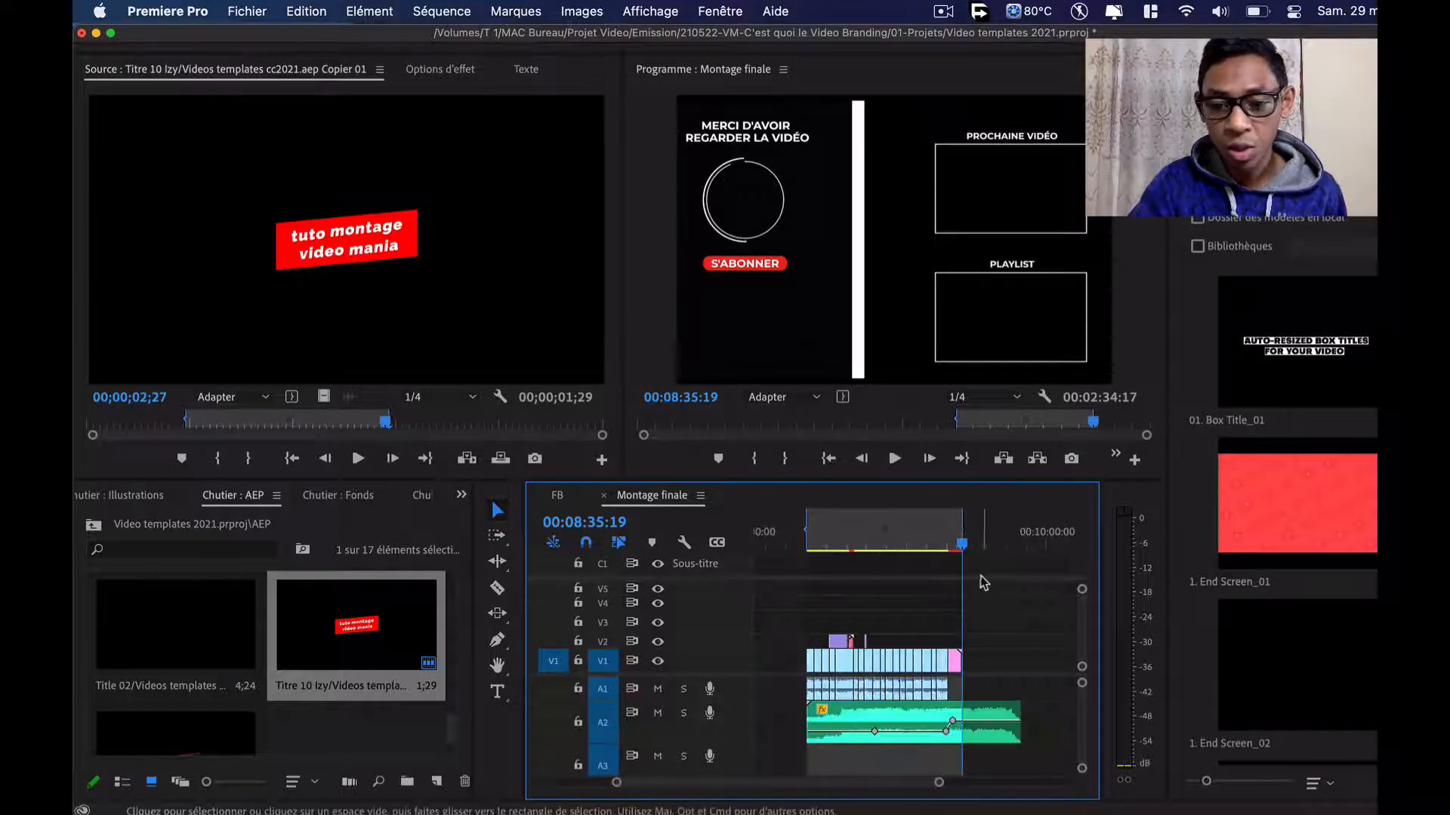
{"action": "left_click", "coordinate": [900, 544]}
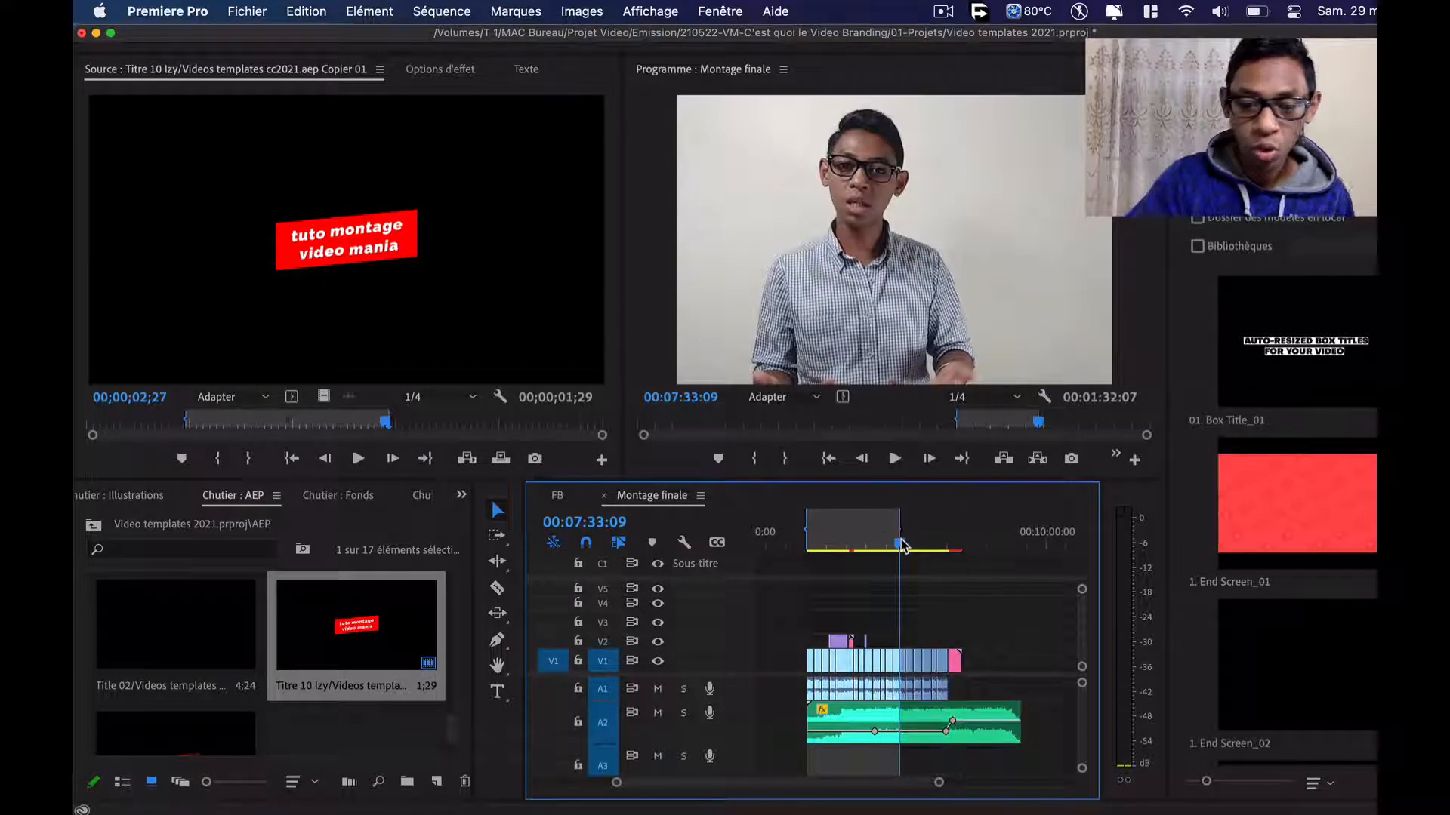
{"action": "key", "text": "="}
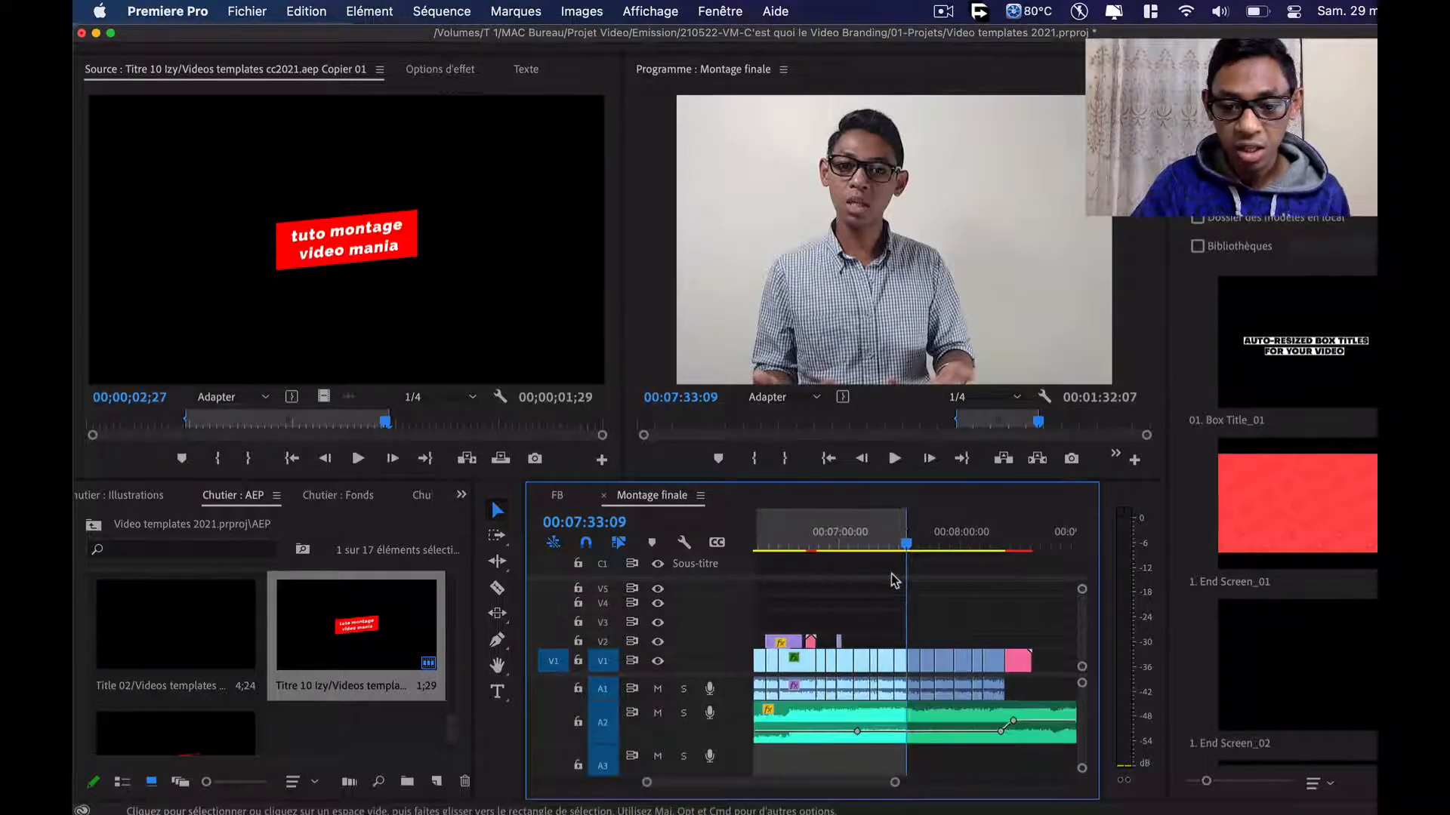
{"action": "scroll", "coordinate": [894, 580], "scroll_direction": "left", "scroll_amount": 5}
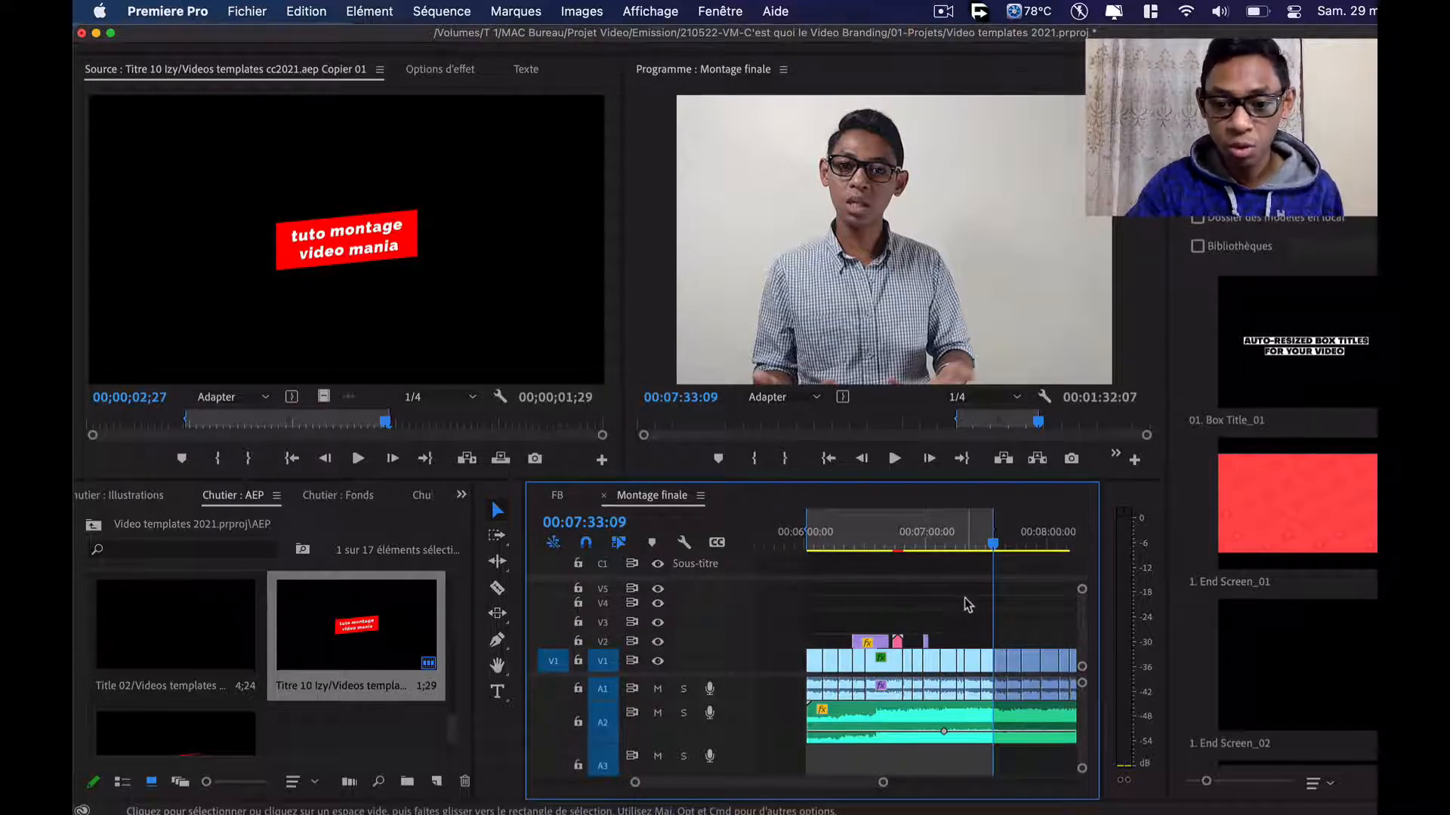
{"action": "scroll", "coordinate": [967, 604], "scroll_direction": "right", "scroll_amount": 2}
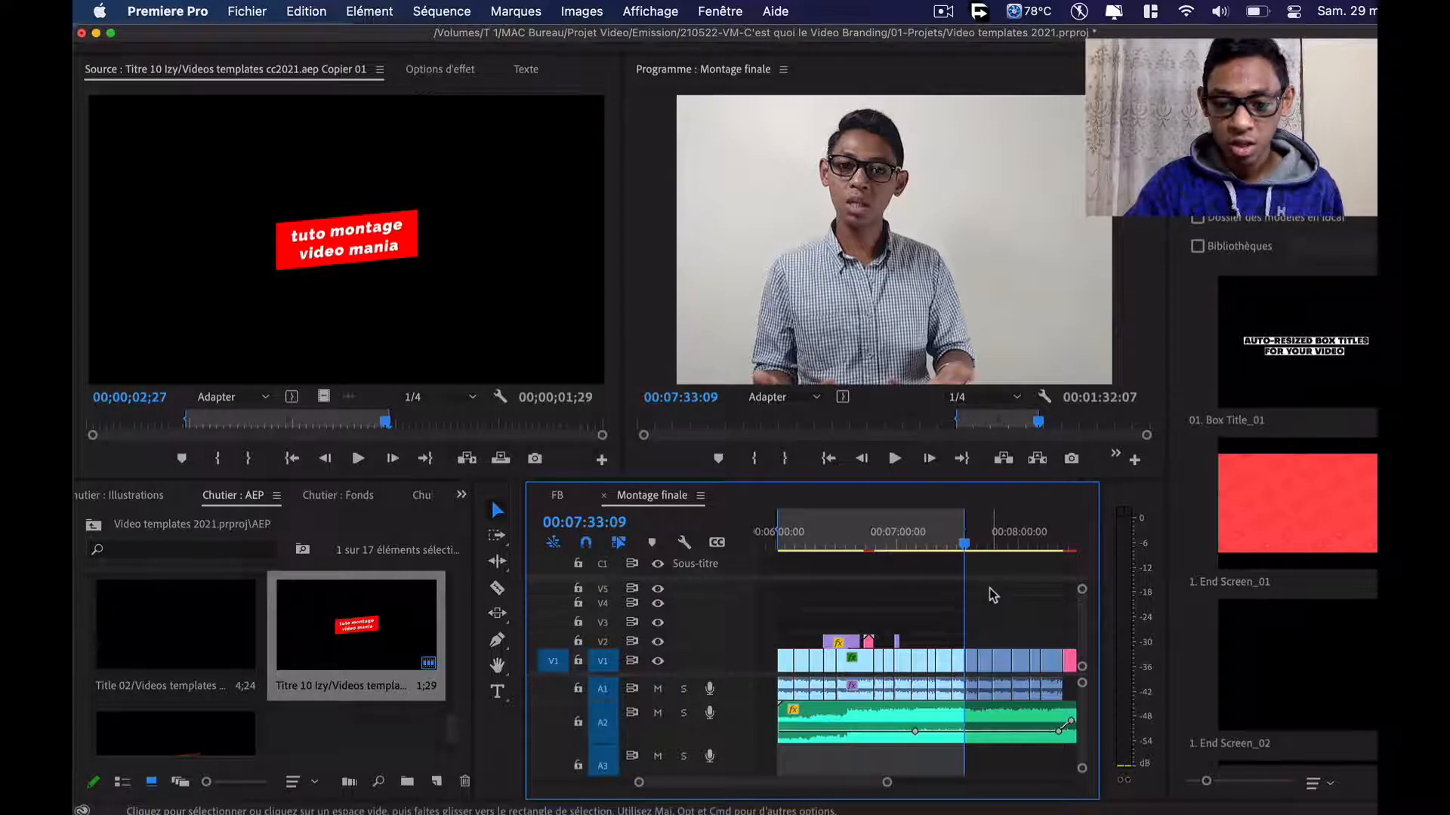
{"action": "scroll", "coordinate": [989, 588], "scroll_direction": "right", "scroll_amount": 2}
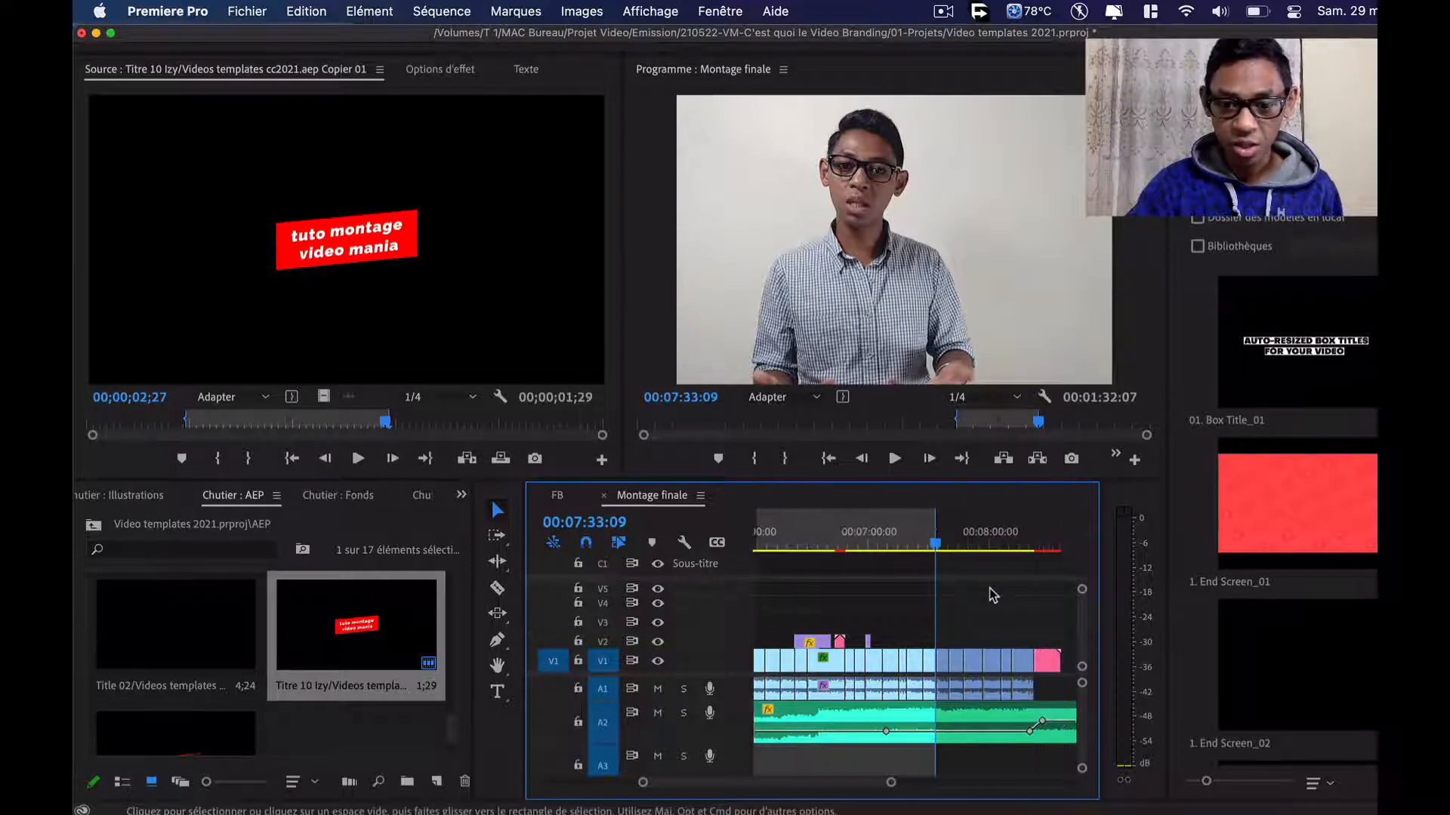
Extend the sequence out point into the empty area past the music's end, for a marked range of 00:05:28:22
{"action": "scroll", "coordinate": [991, 594], "scroll_direction": "down", "scroll_amount": 2}
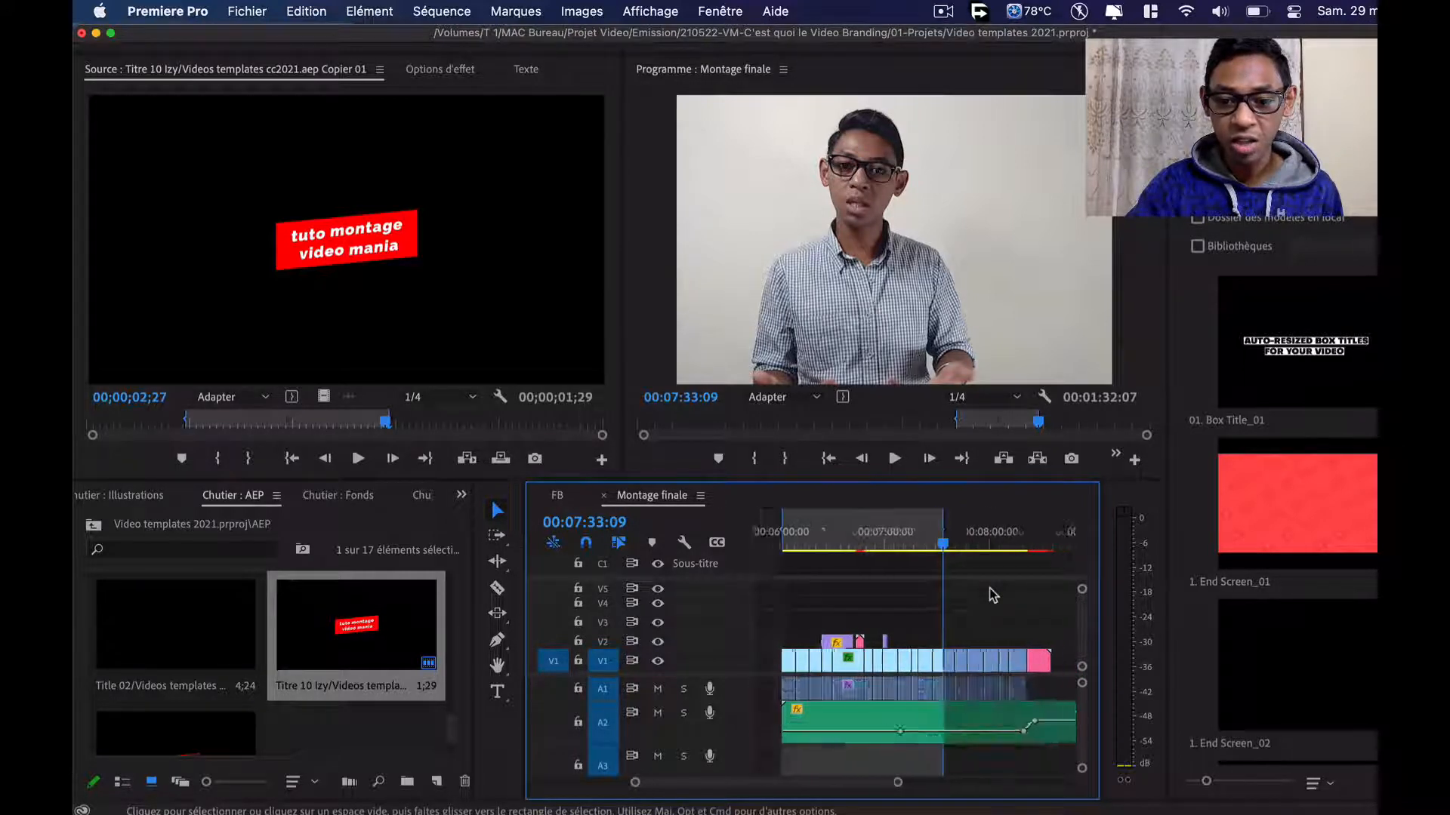
{"action": "scroll", "coordinate": [969, 562], "scroll_direction": "right", "scroll_amount": 4}
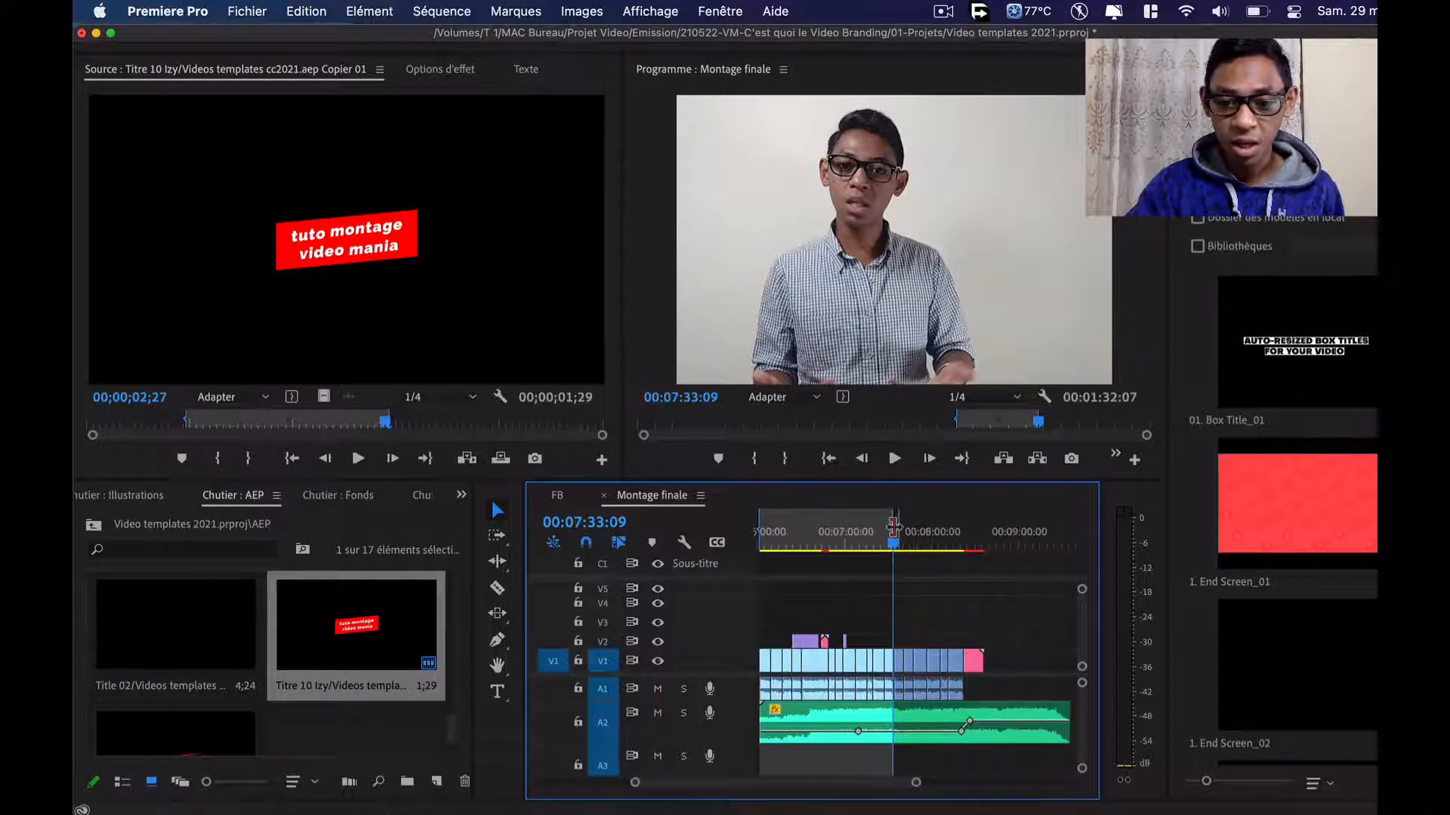
{"action": "left_click_drag", "start_coordinate": [891, 527], "coordinate": [1092, 565]}
{"action": "scroll", "coordinate": [1019, 589], "scroll_direction": "right", "scroll_amount": 5}
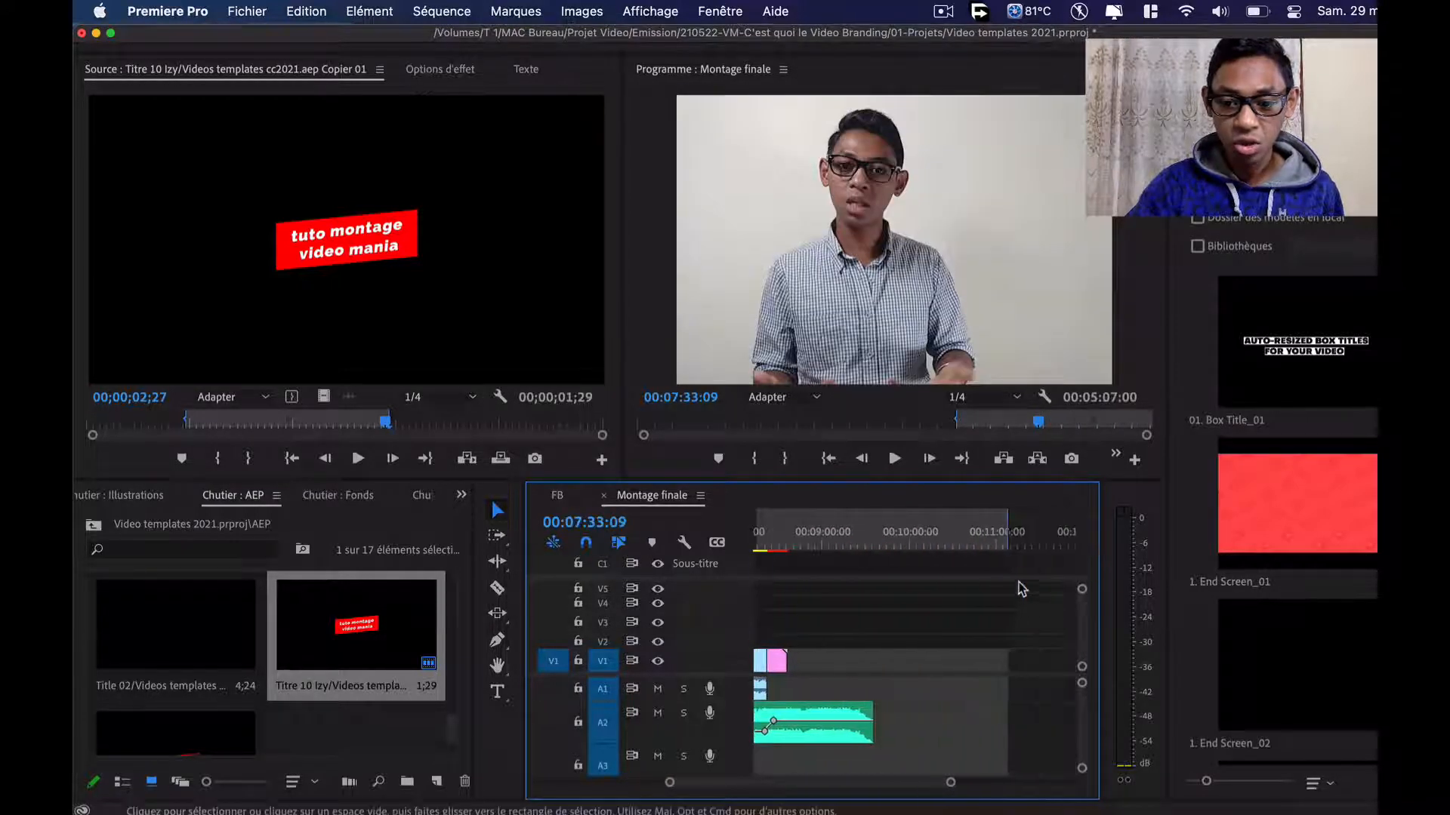
{"action": "left_click_drag", "start_coordinate": [1009, 536], "coordinate": [1041, 537]}
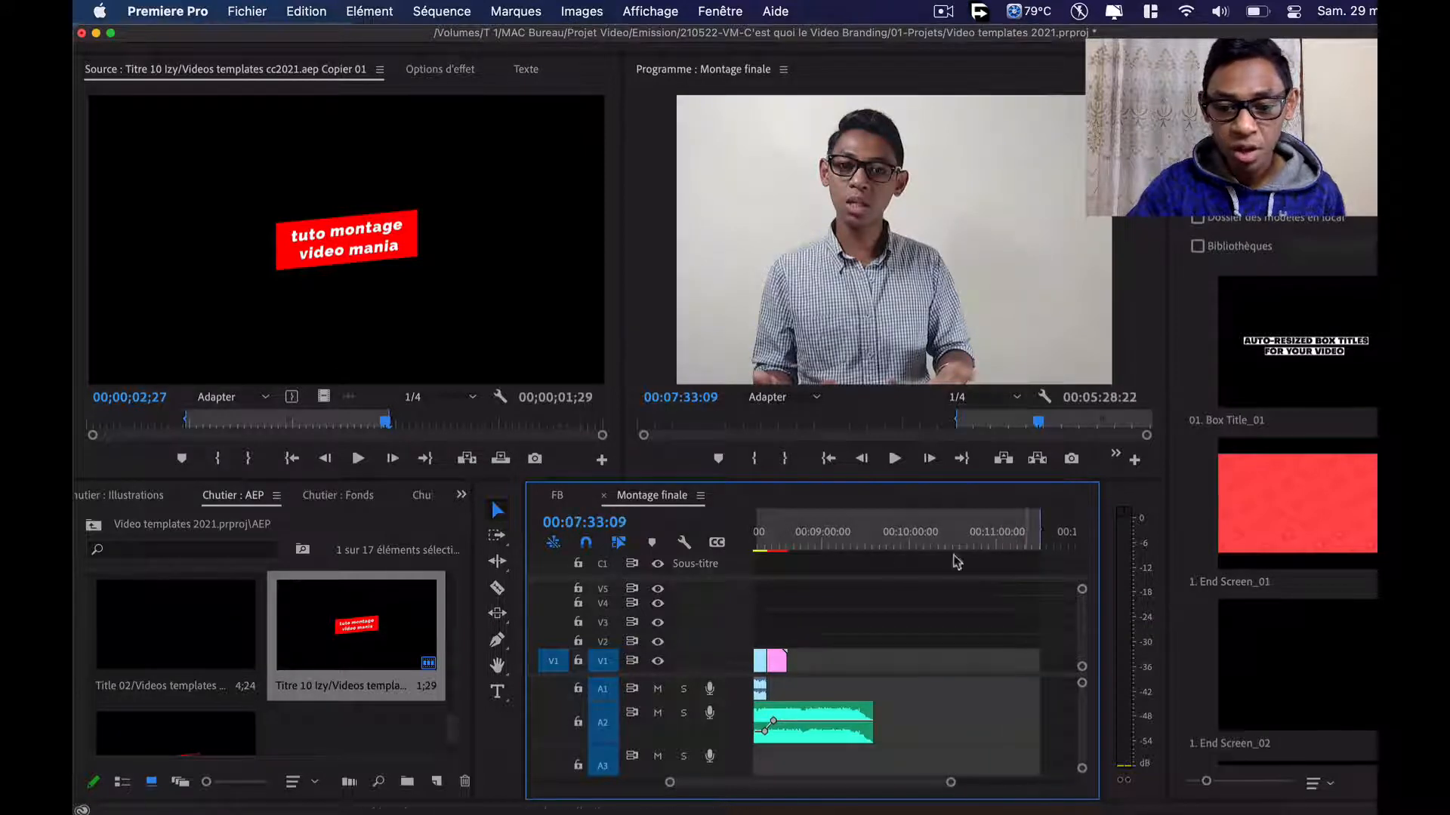
Scrub the playhead past the end of the music to 00:09:43:04 to check the empty part of the marked range
{"action": "scroll", "coordinate": [777, 567], "scroll_direction": "left", "scroll_amount": 5}
{"action": "left_click_drag", "start_coordinate": [857, 521], "coordinate": [976, 535]}
{"action": "scroll", "coordinate": [928, 640], "scroll_direction": "down", "scroll_amount": 4}
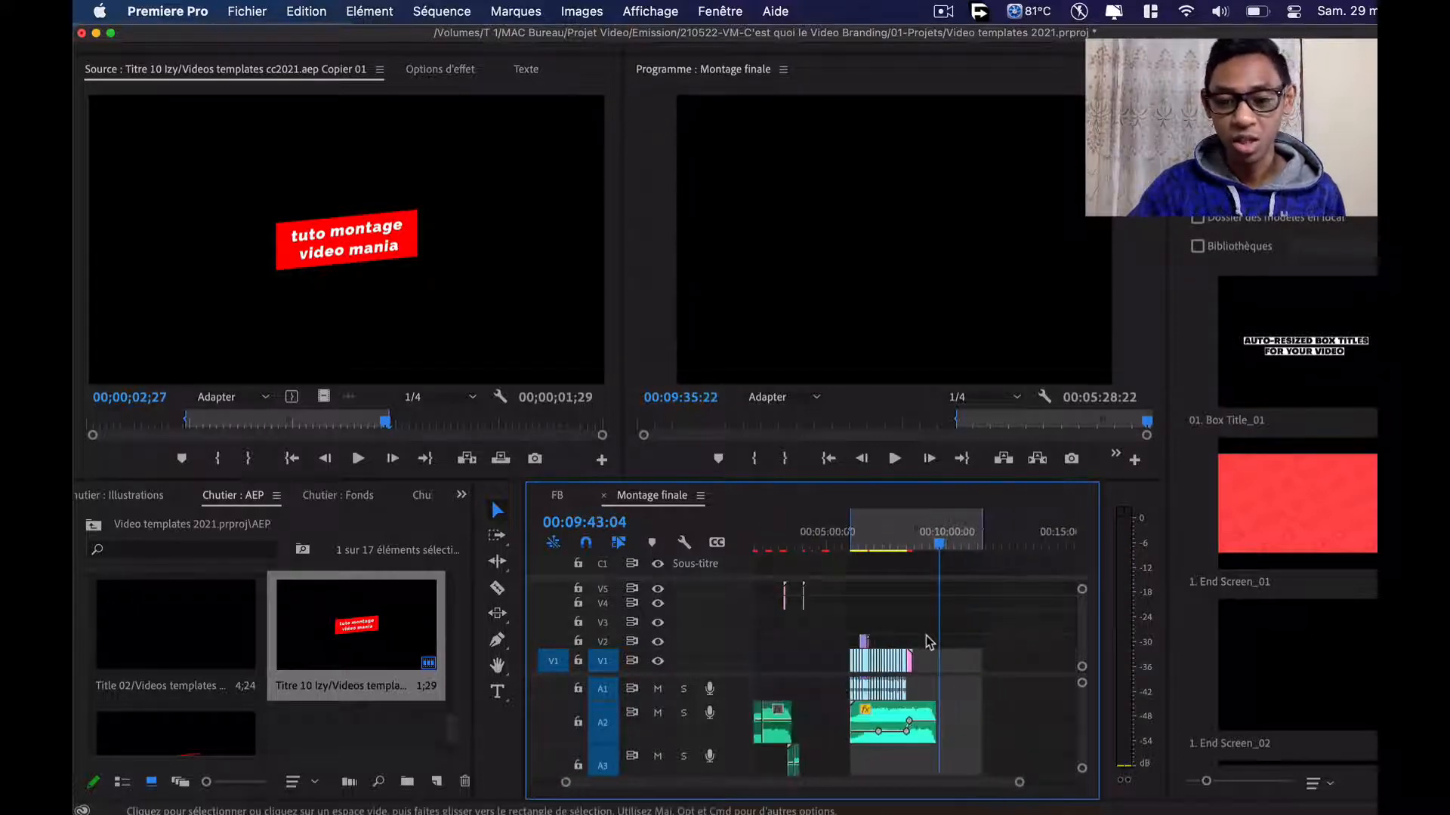
Move the sequence out point to the end of the pink end screen clip, for a marked range of 00:02:34:22
{"action": "scroll", "coordinate": [938, 637], "scroll_direction": "up", "scroll_amount": 2}
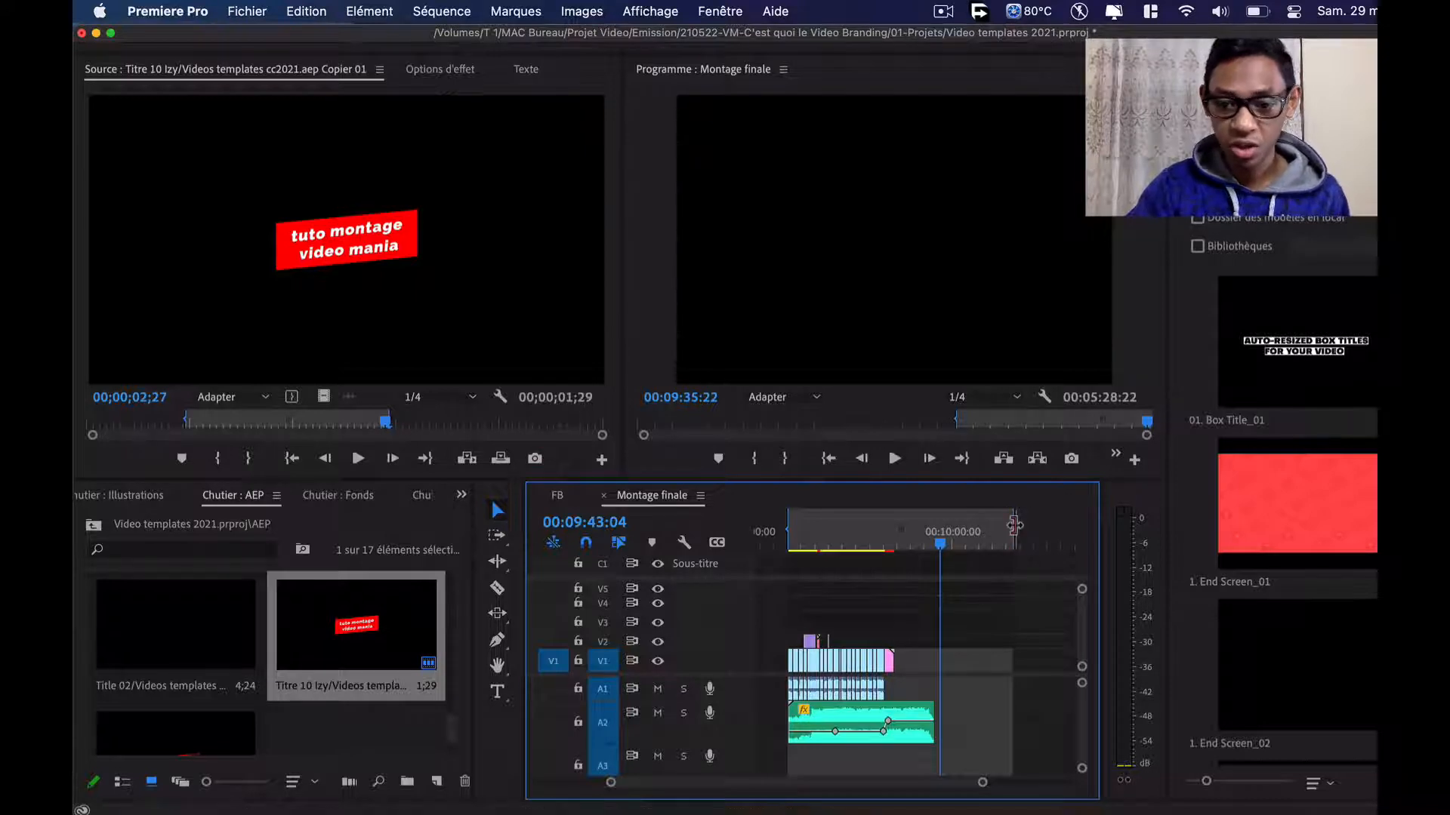
{"action": "left_click_drag", "start_coordinate": [1013, 526], "coordinate": [893, 526]}
{"action": "scroll", "coordinate": [880, 638], "scroll_direction": "up", "scroll_amount": 1}
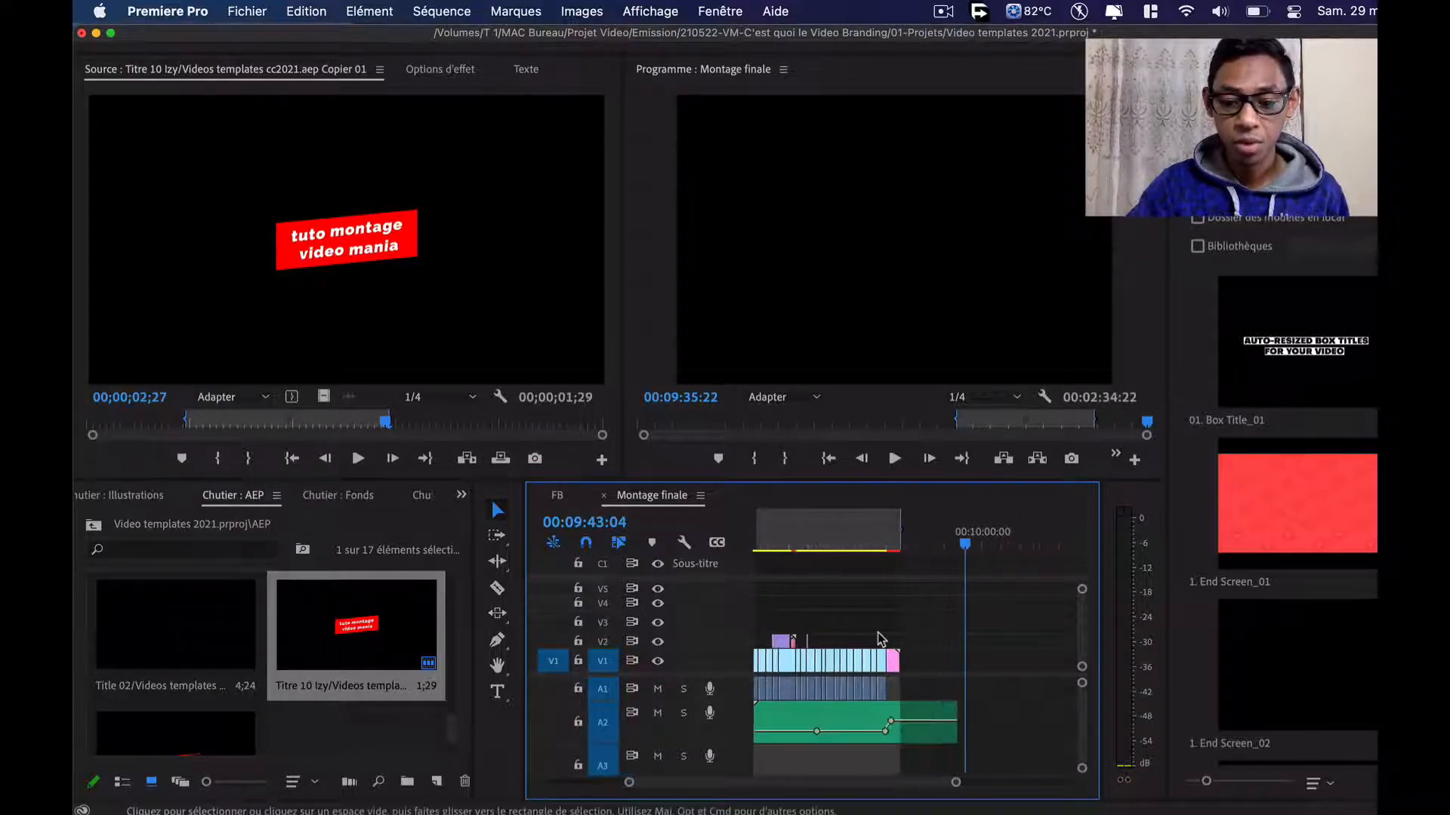
{"action": "scroll", "coordinate": [906, 641], "scroll_direction": "up", "scroll_amount": 1}
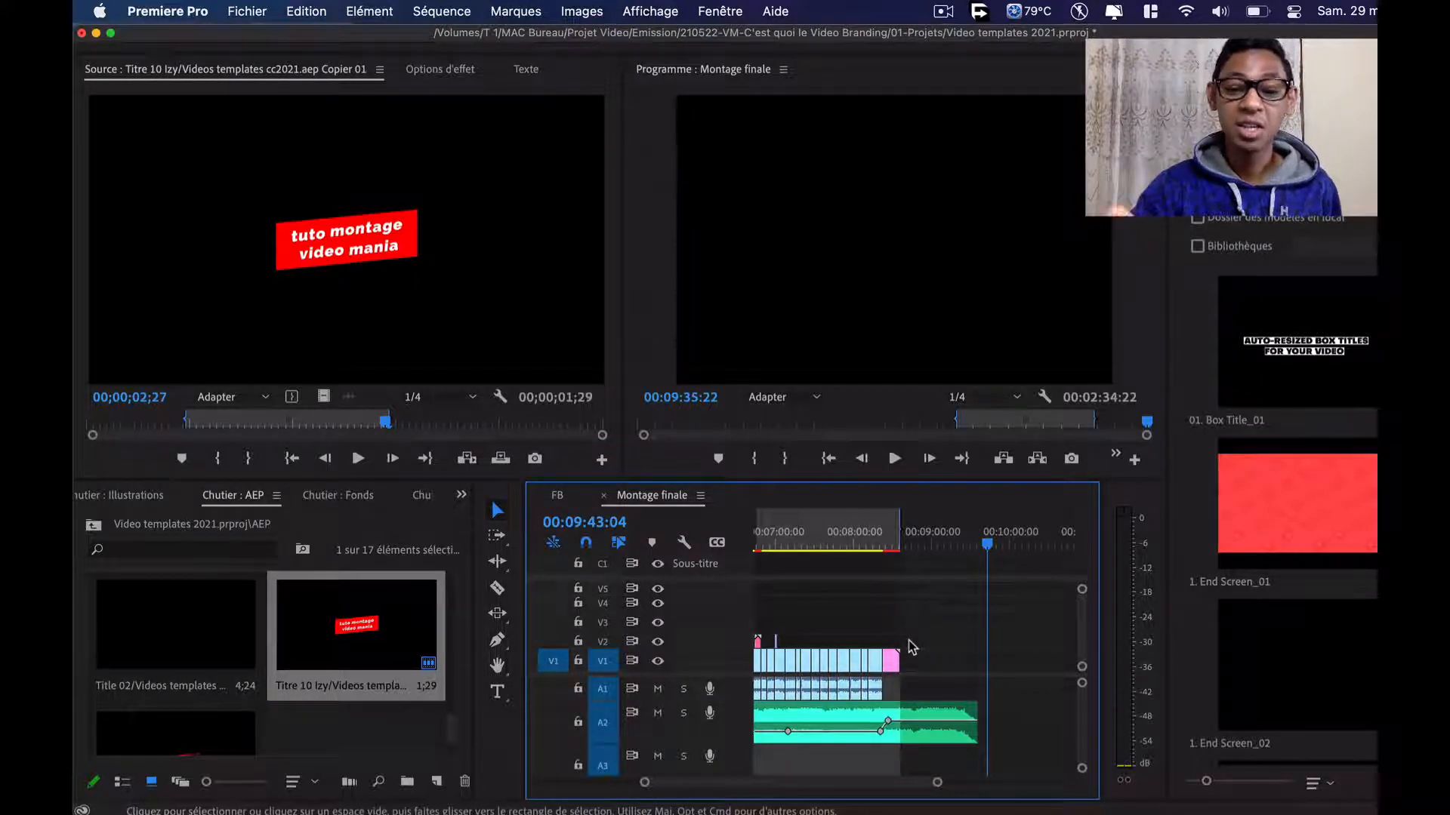
{"action": "scroll", "coordinate": [912, 647], "scroll_direction": "left", "scroll_amount": 2}
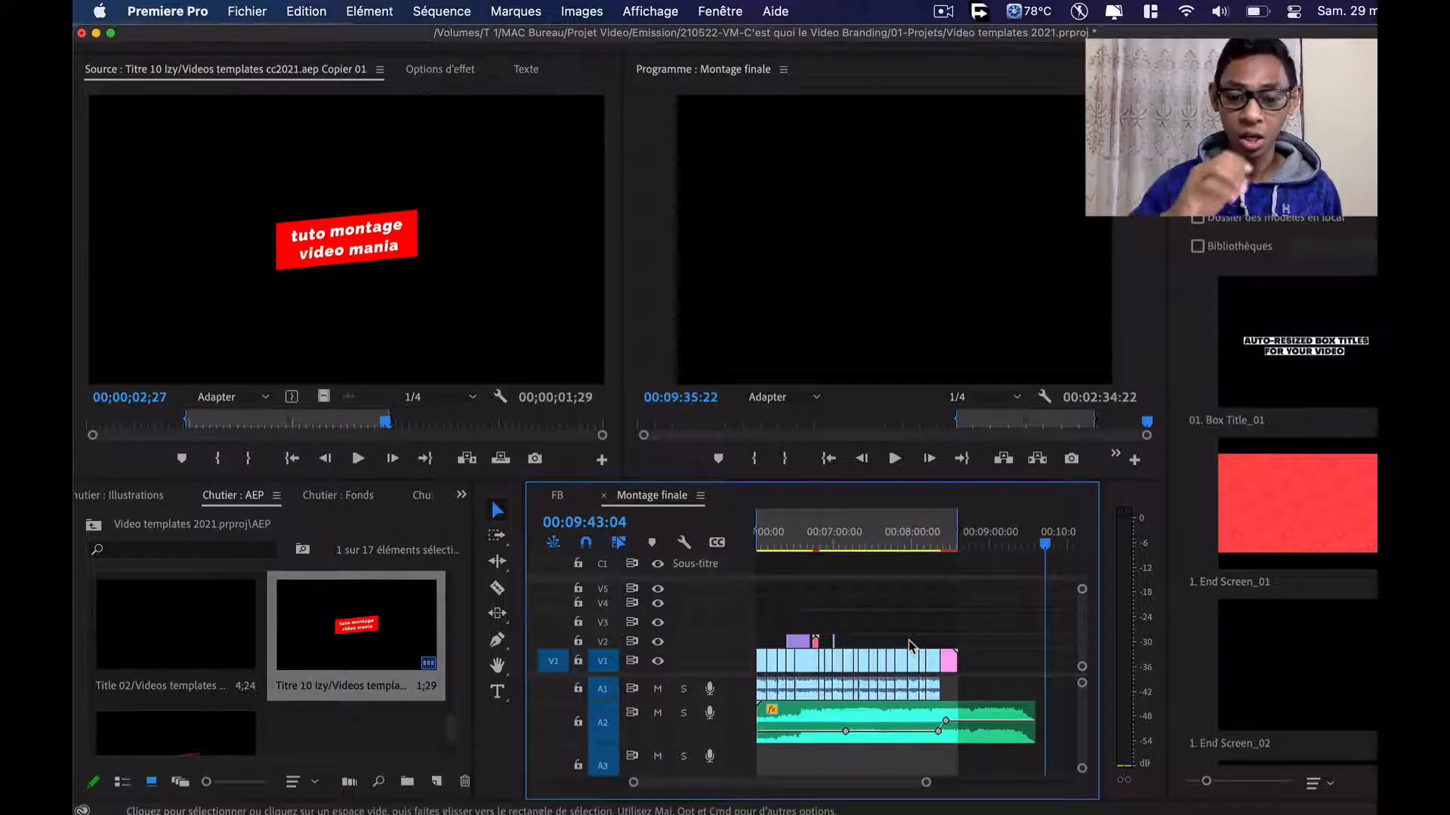
{"action": "scroll", "coordinate": [894, 635], "scroll_direction": "left", "scroll_amount": 1}
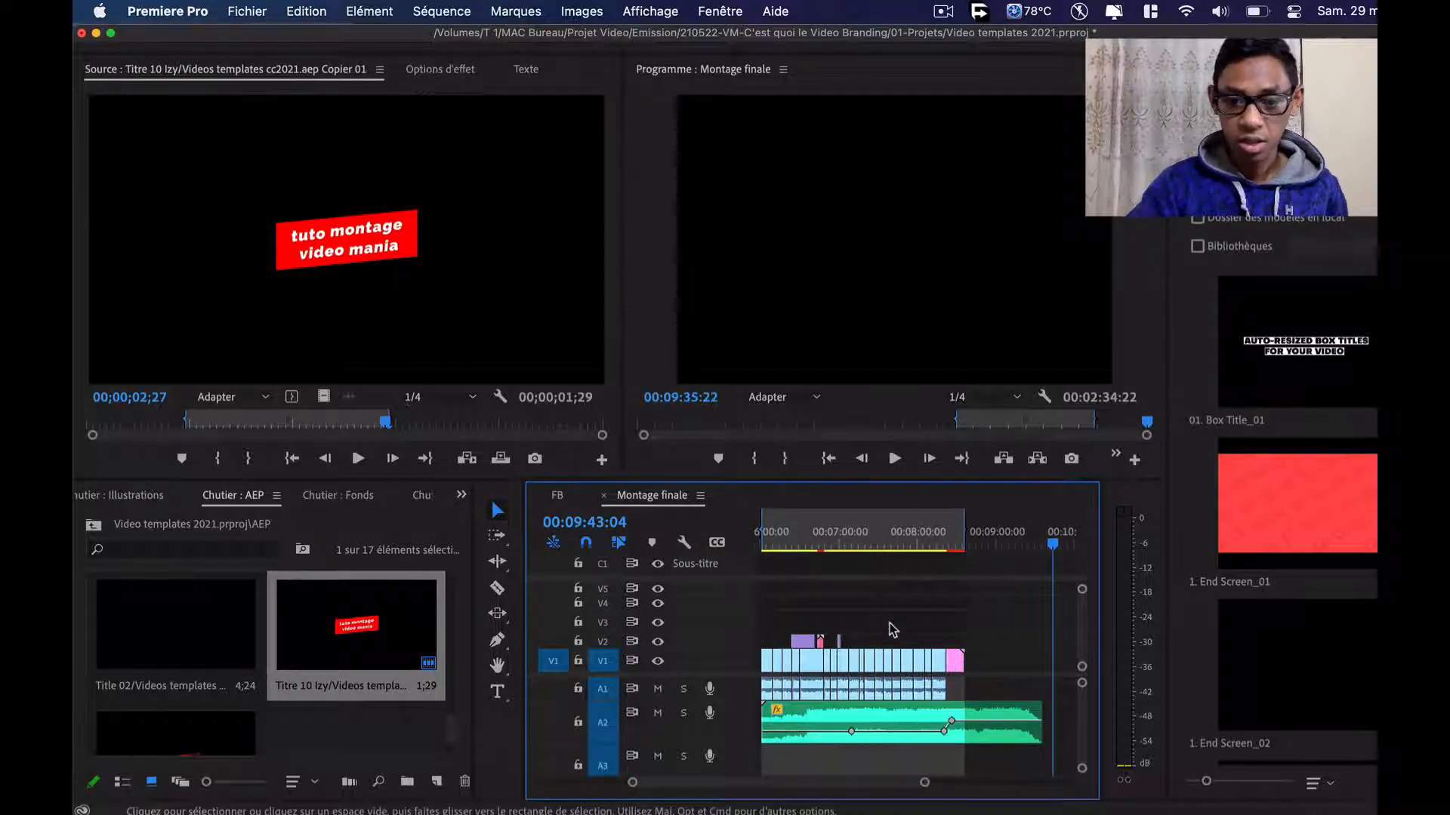
{"action": "left_click", "coordinate": [168, 10]}
{"action": "mouse_move", "coordinate": [245, 7]}
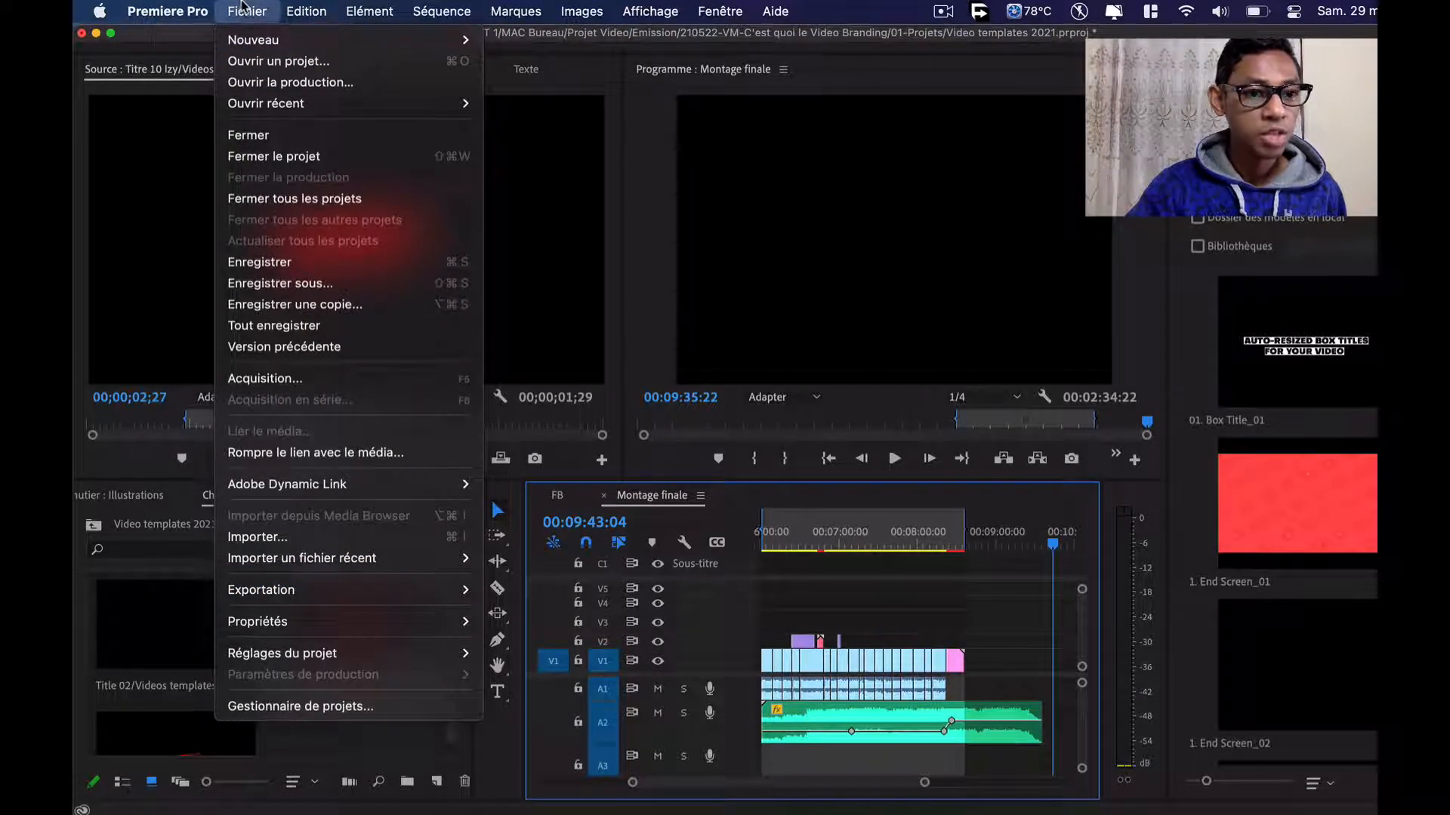
{"action": "mouse_move", "coordinate": [290, 597]}
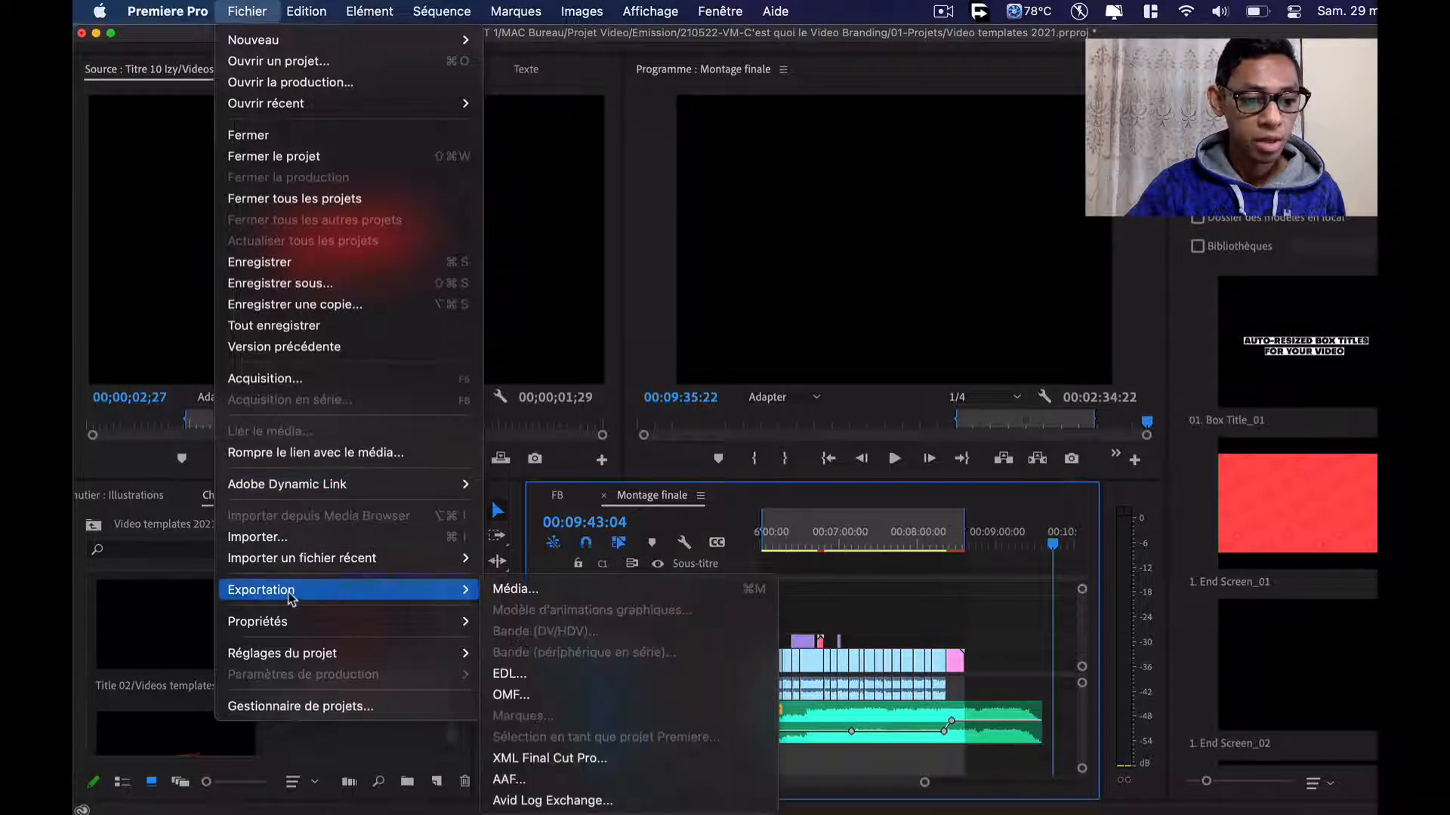
{"action": "left_click", "coordinate": [527, 590]}
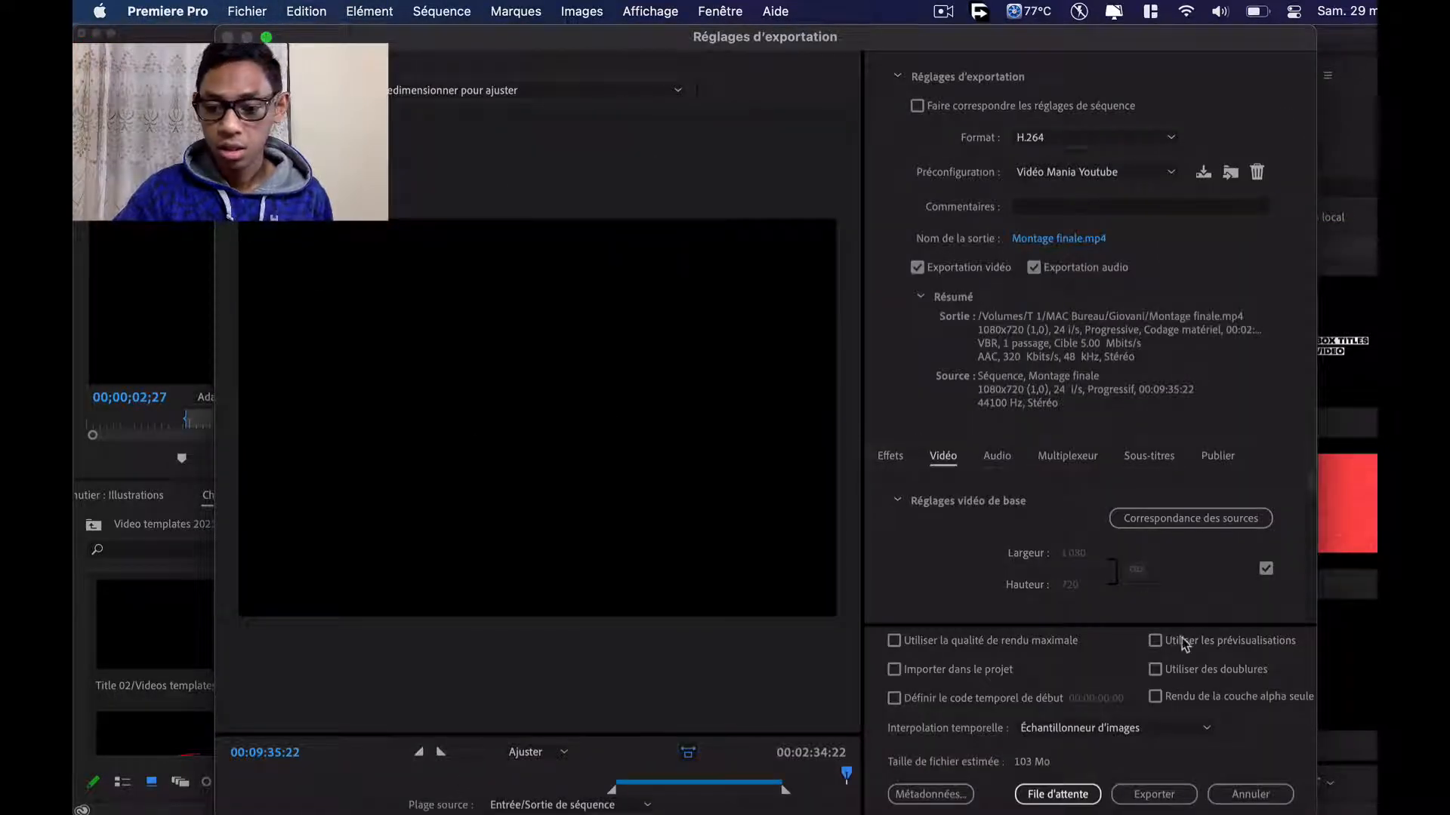
{"action": "left_click", "coordinate": [1238, 792]}
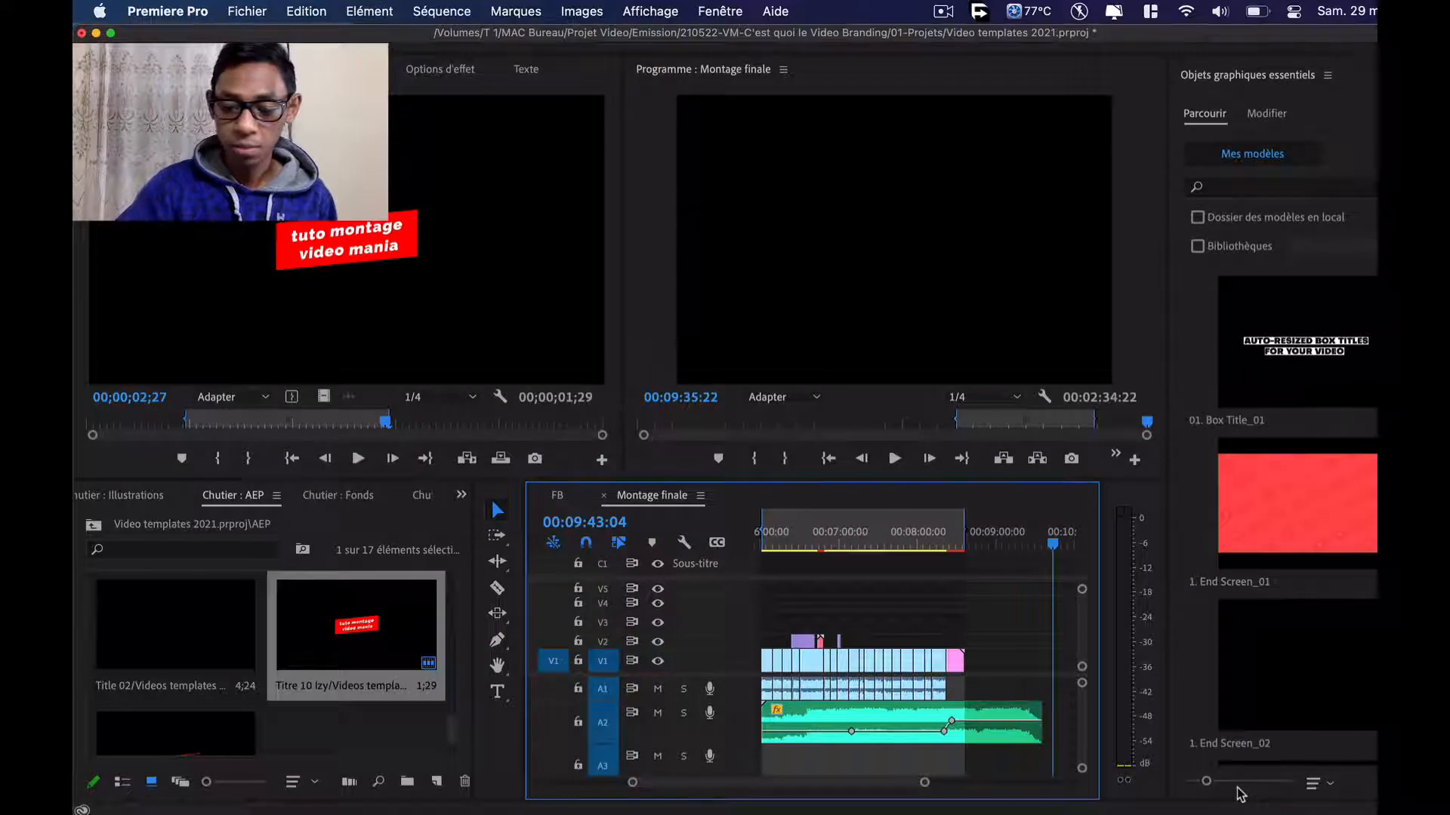
Open the sequence's media export settings and choose the H.264 format with the Vidéo Mania Youtube preset
{"action": "key", "text": "super+m"}
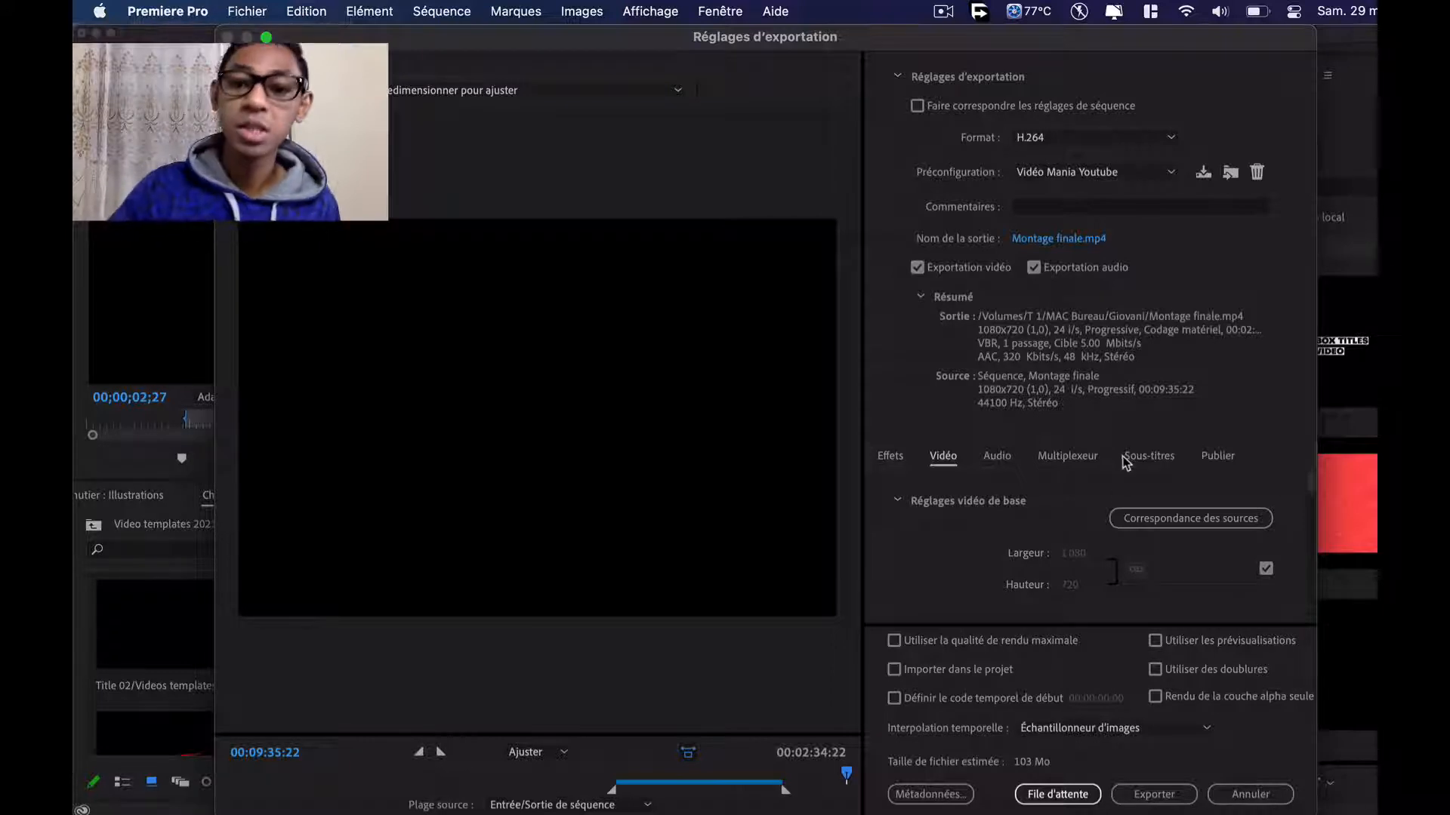
{"action": "left_click", "coordinate": [1092, 142]}
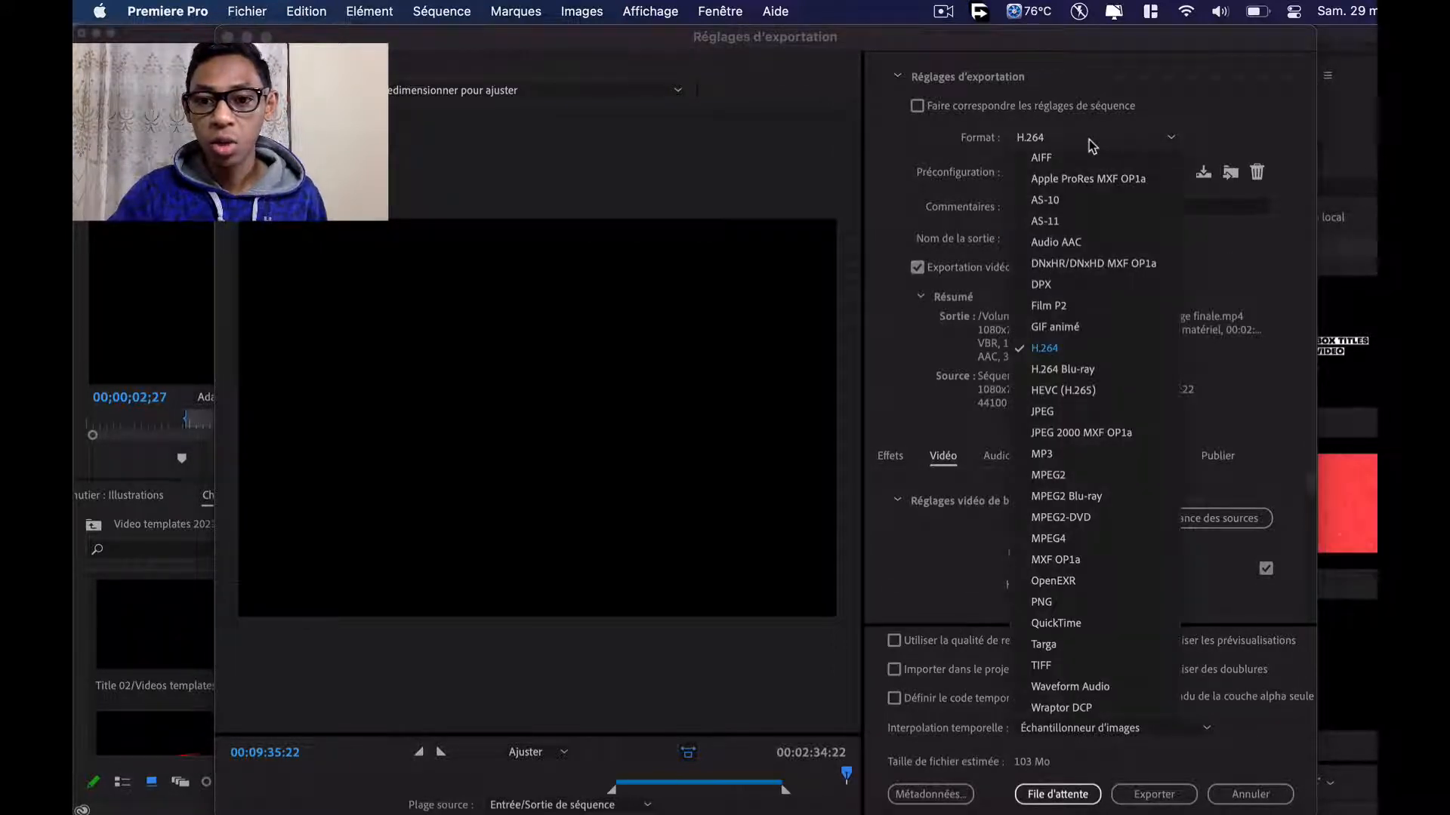
{"action": "left_click", "coordinate": [1048, 346]}
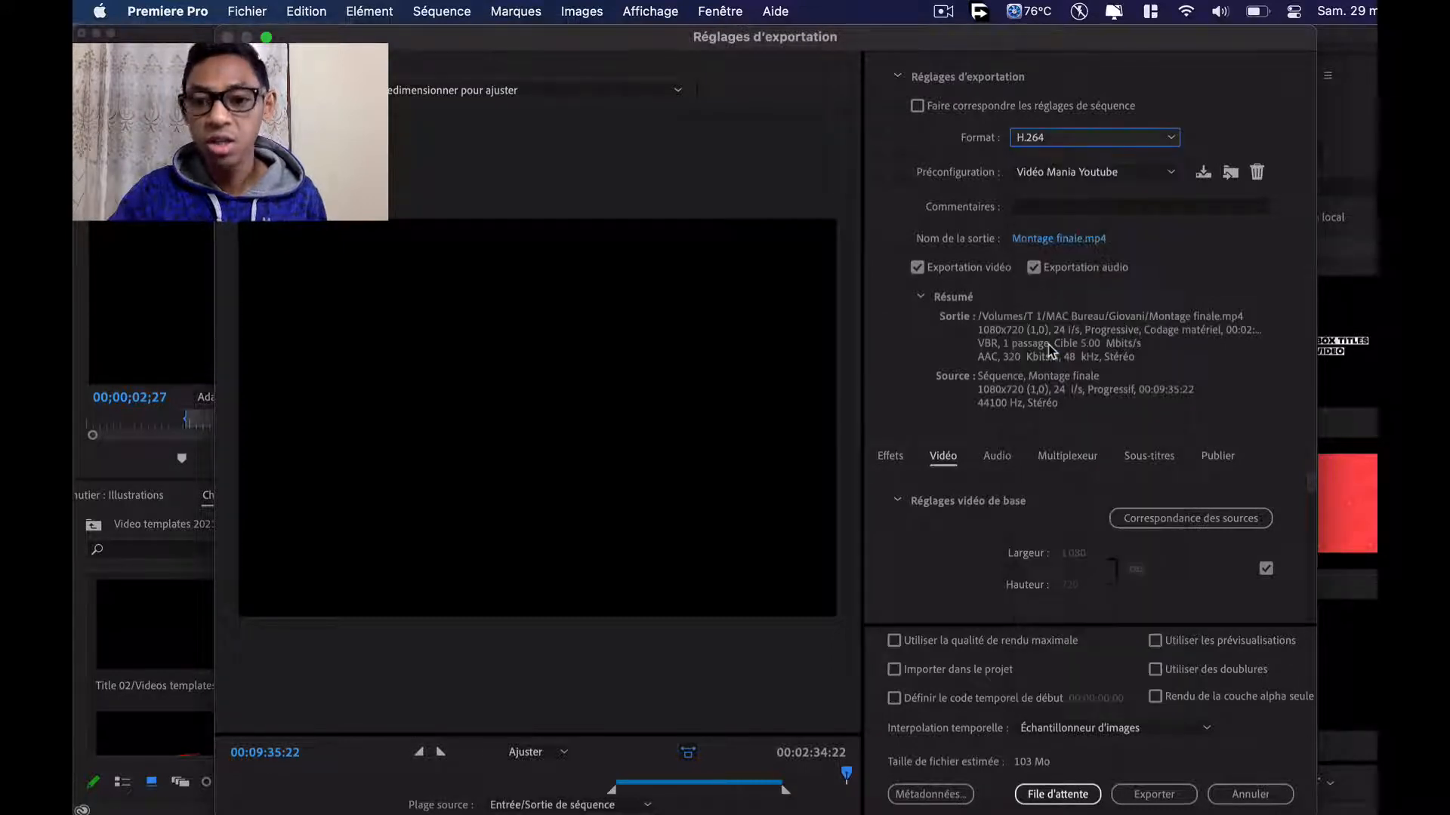
{"action": "left_click", "coordinate": [1118, 177]}
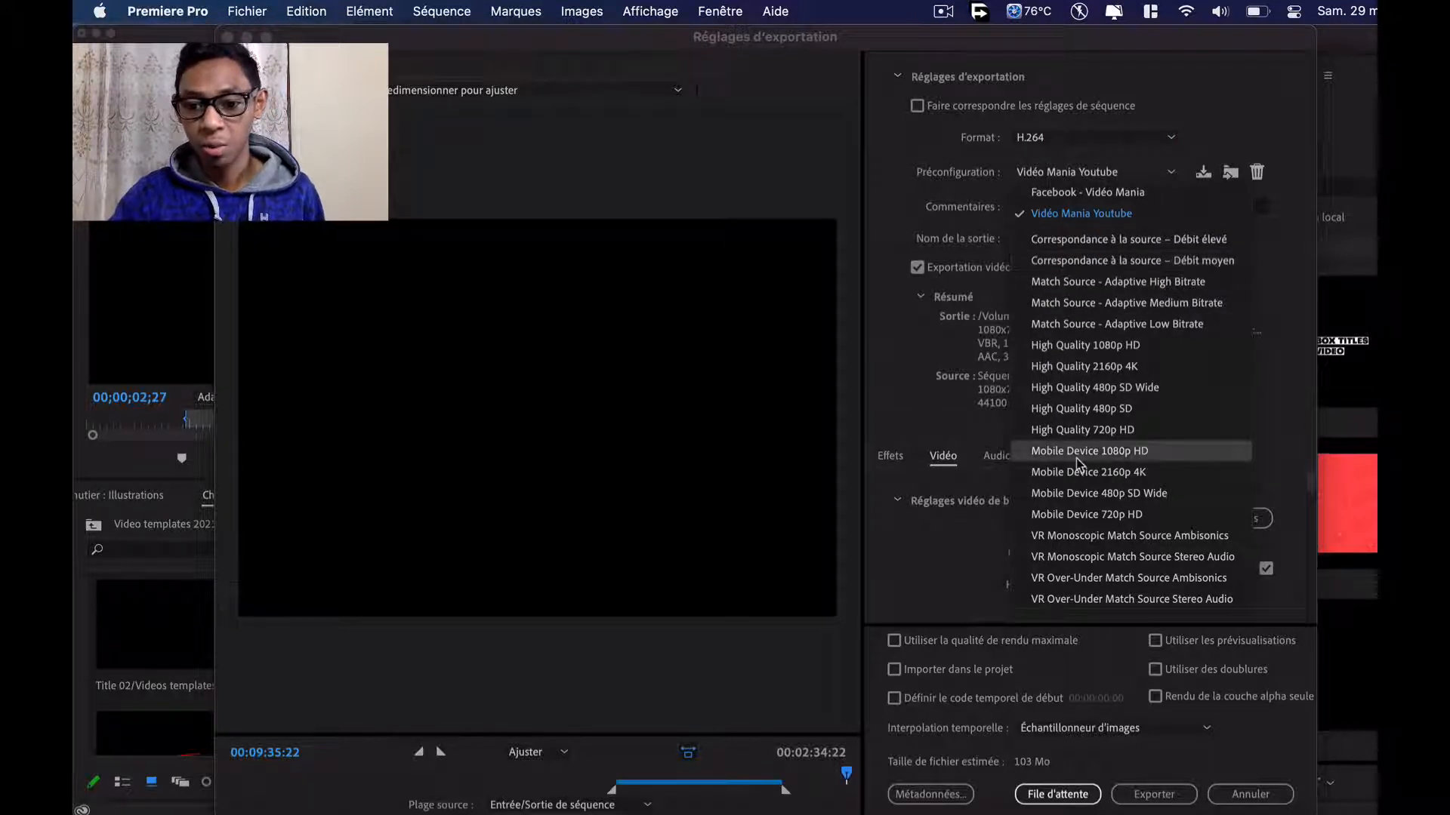
{"action": "left_click", "coordinate": [1208, 215]}
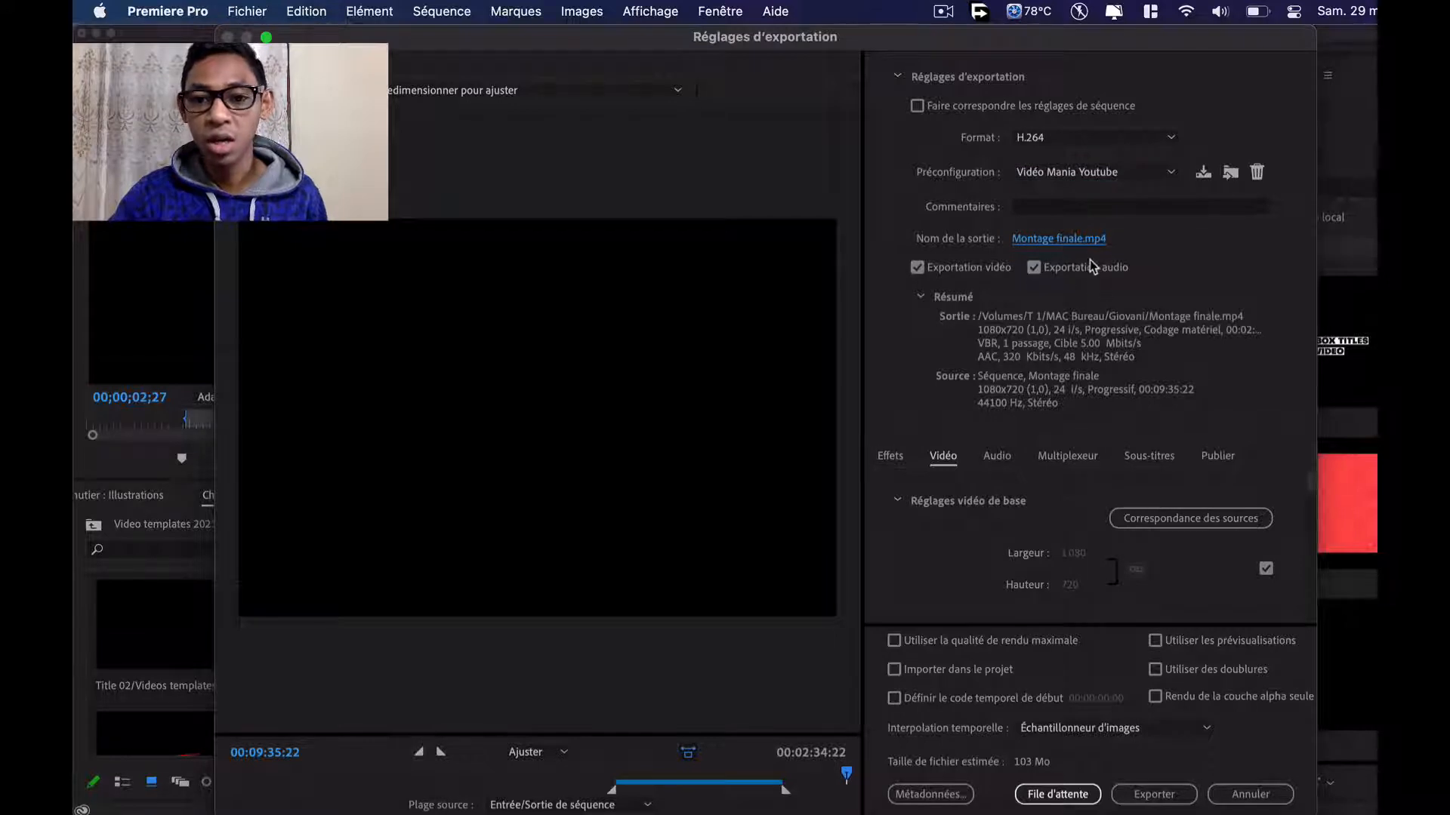
Set the output file to tuto montage in the Bureau folder and export the sequence
{"action": "left_click", "coordinate": [1061, 240]}
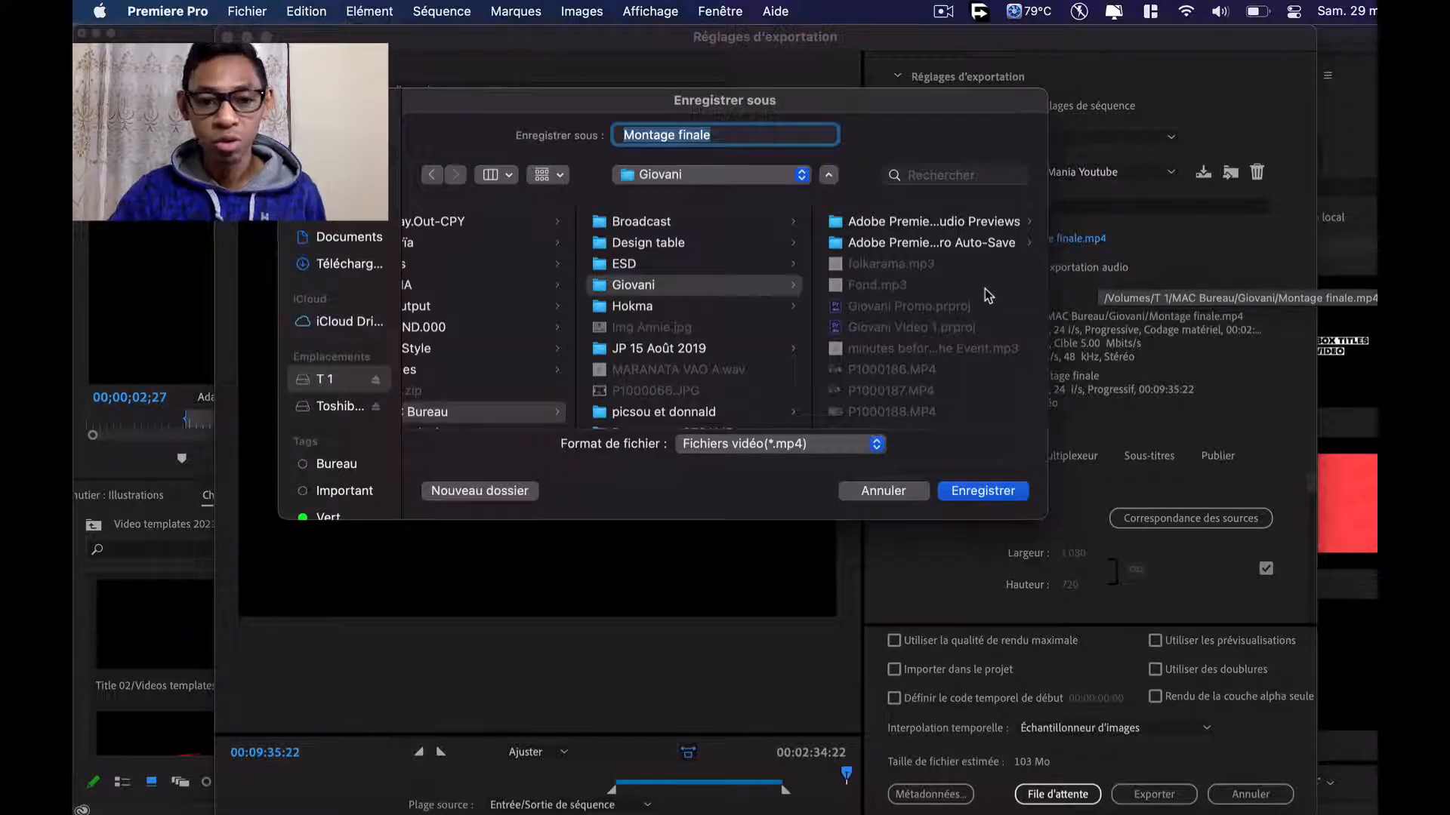
{"action": "left_click", "coordinate": [339, 219]}
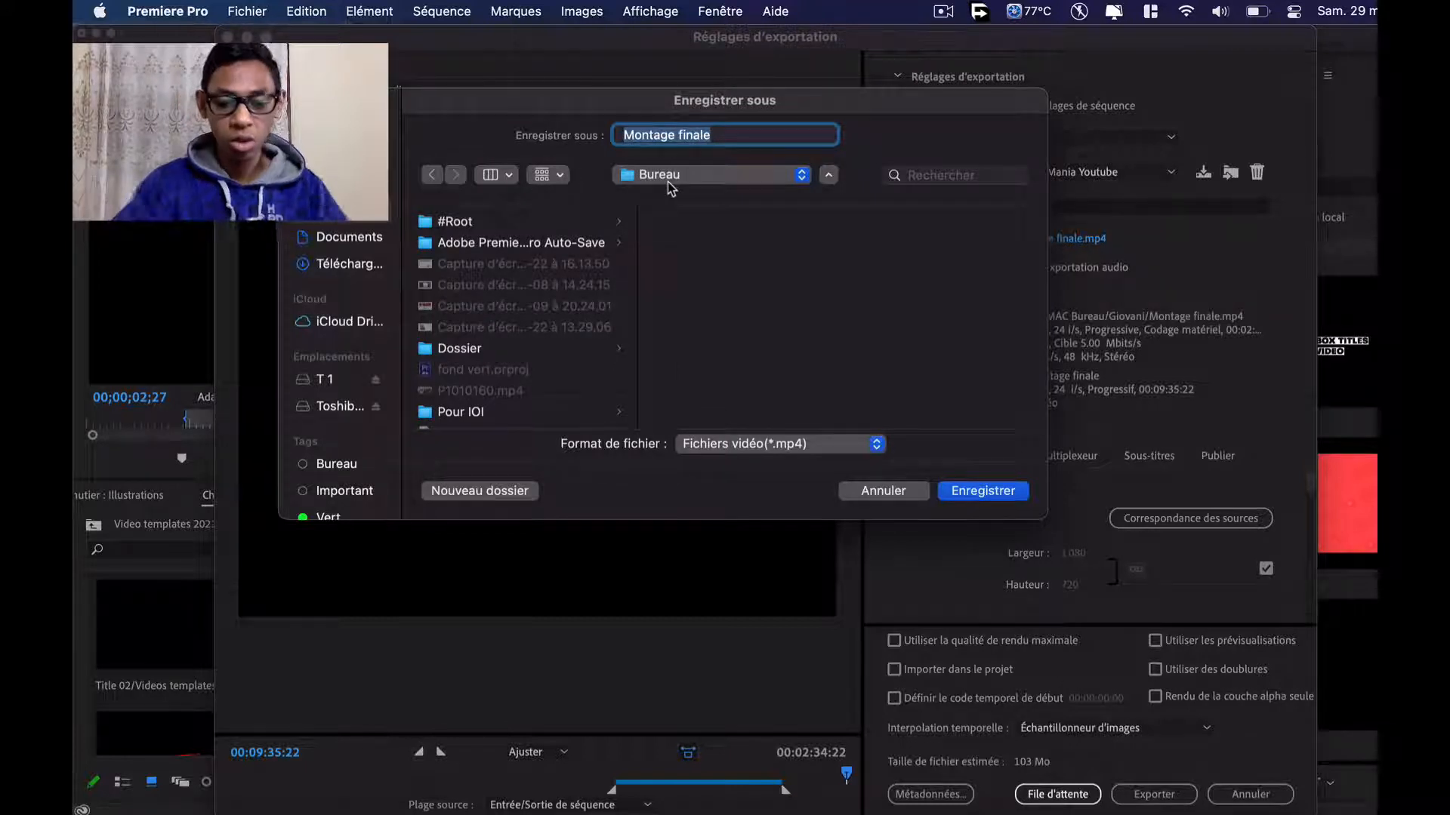
{"action": "type", "text": "tuto mong"}
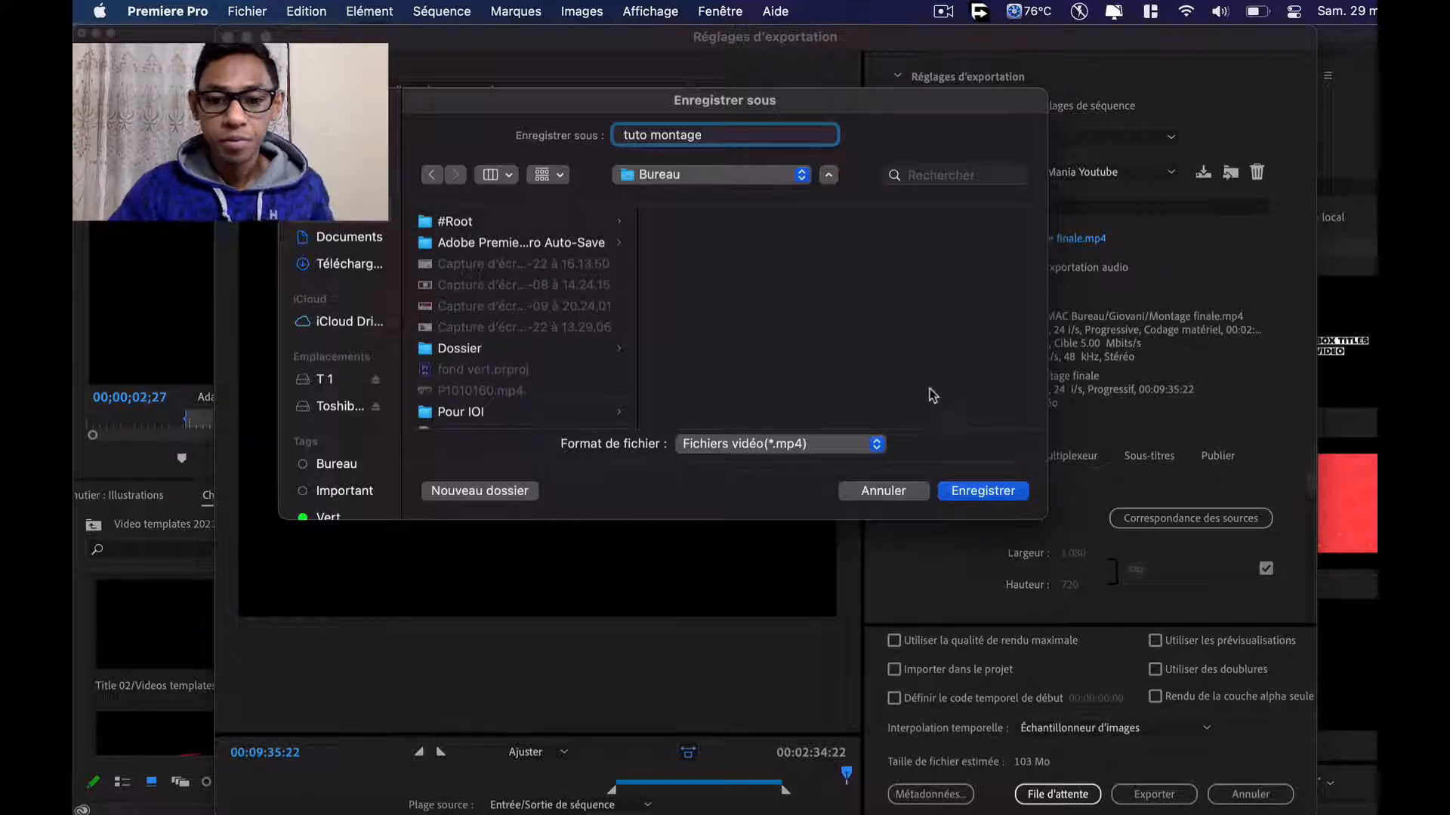
{"action": "left_click", "coordinate": [983, 495]}
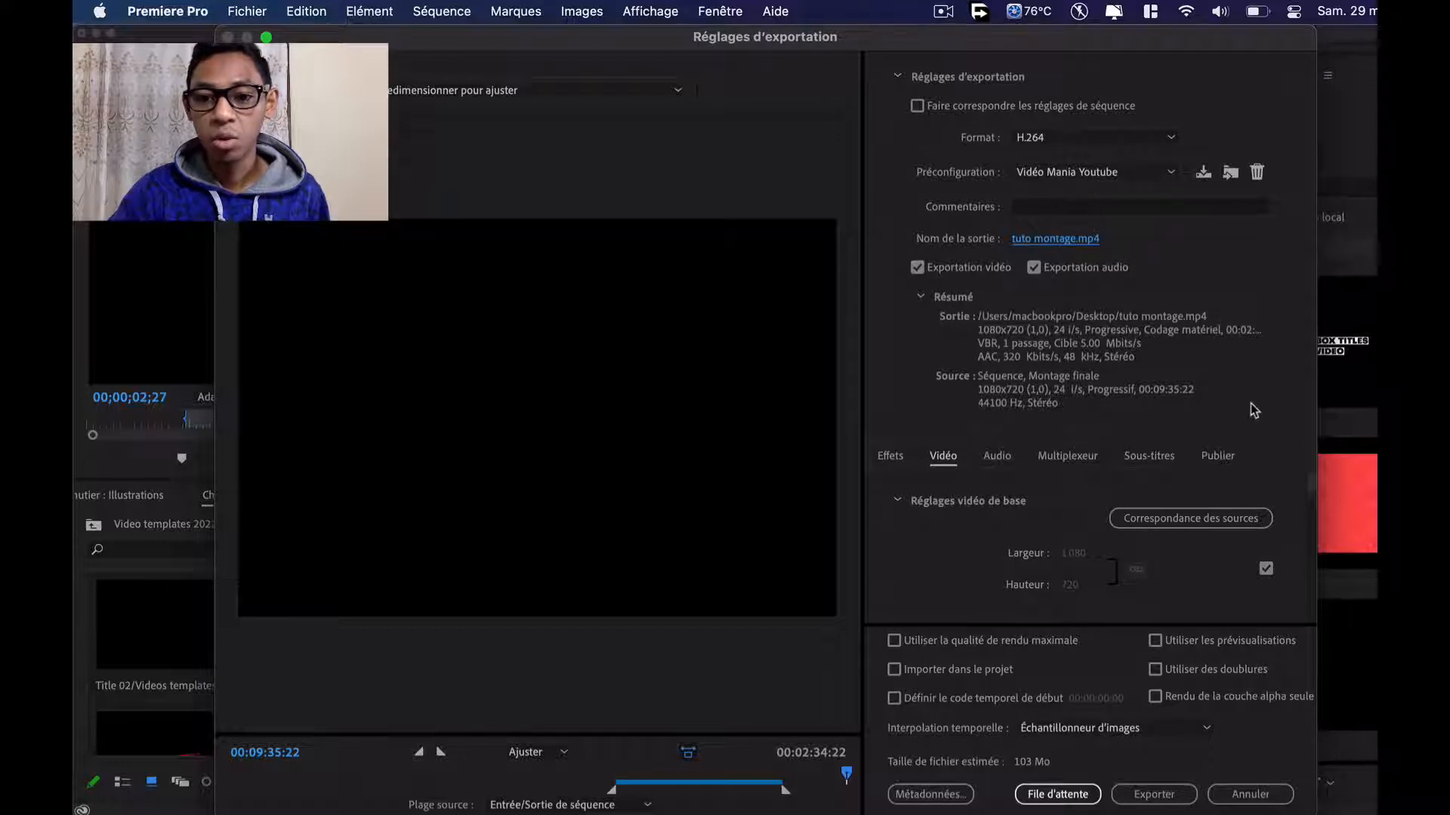
{"action": "left_click", "coordinate": [1149, 795]}
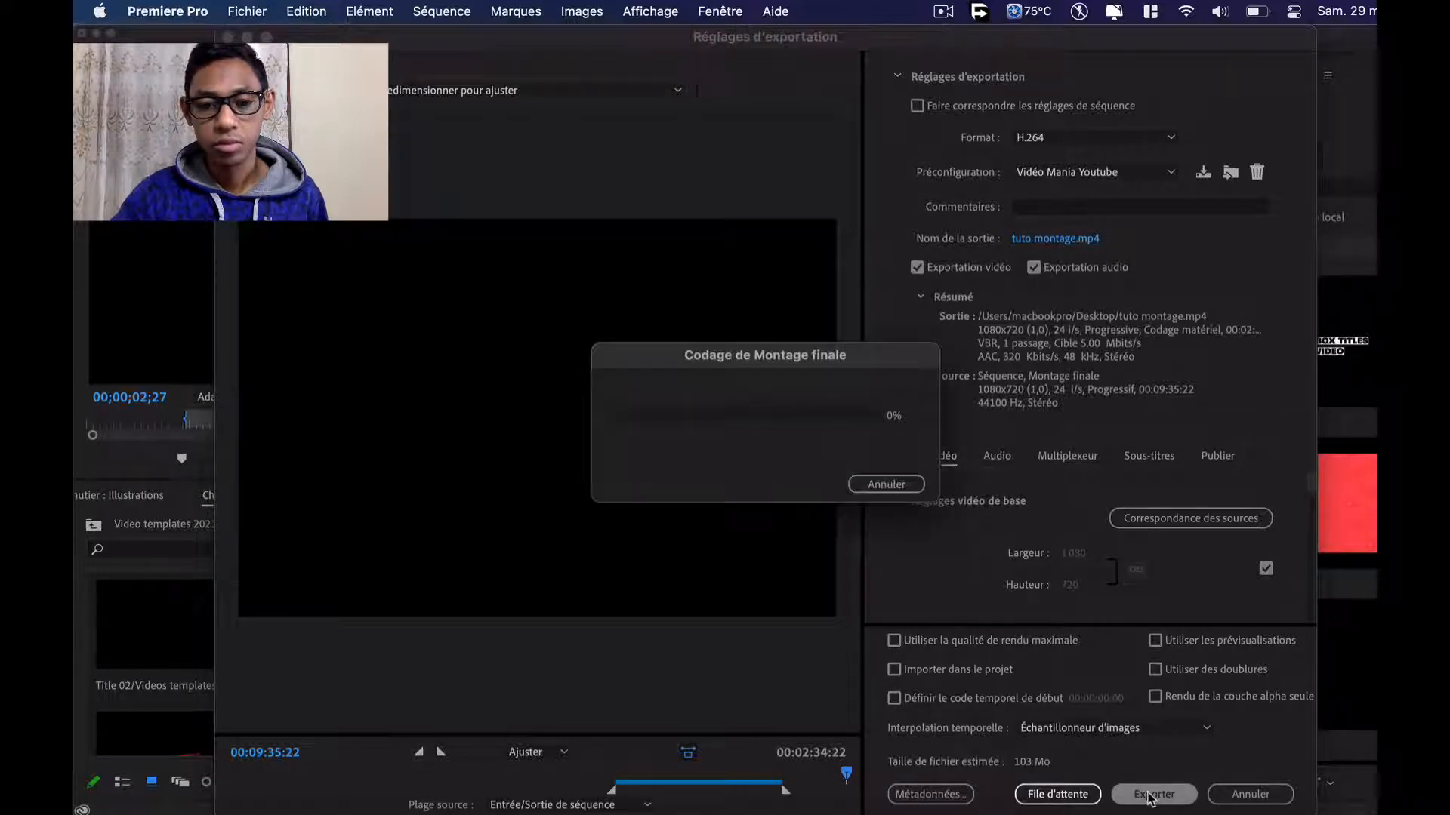